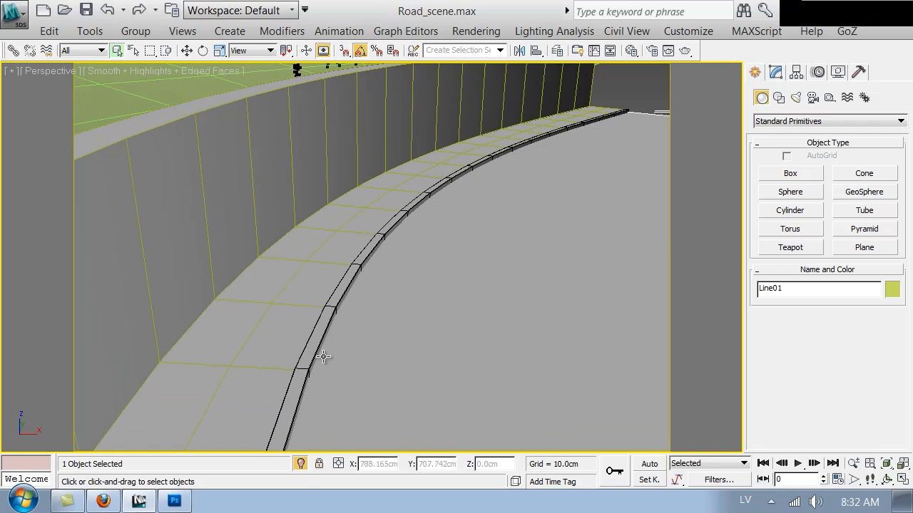
Inspect the curved road, curbs and wall from several orbiting angles, then clear the selection
click(299, 363)
alt+middle_drag(445, 357, 427, 327)
click(334, 277)
alt+middle_drag(391, 275, 239, 363)
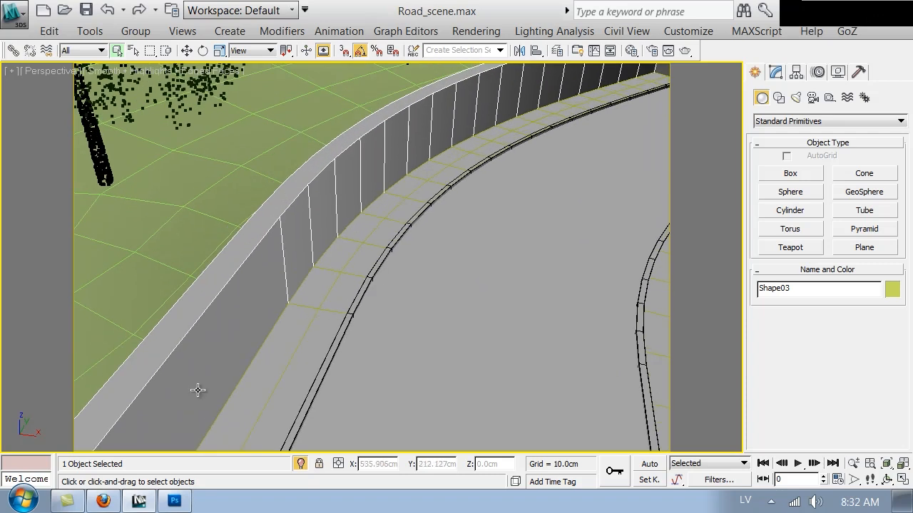
alt+middle_drag(398, 356, 319, 174)
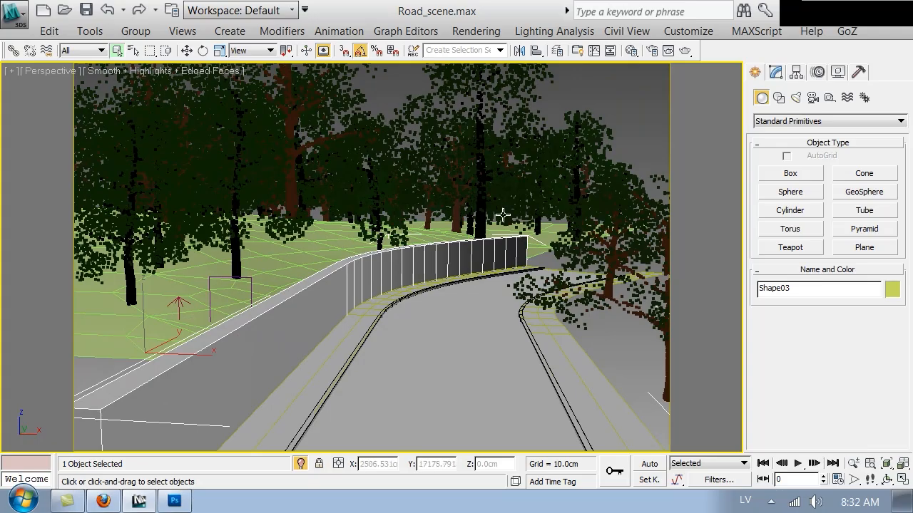
alt+middle_drag(464, 246, 597, 290)
click(597, 290)
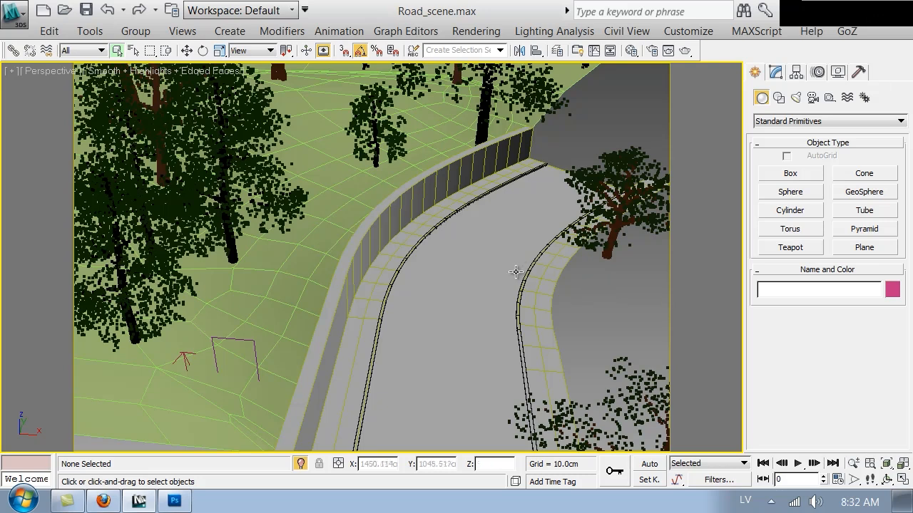
Switch to VRayPhysicalCamera01 and run a V-Ray test render of the road and wall
key(c)
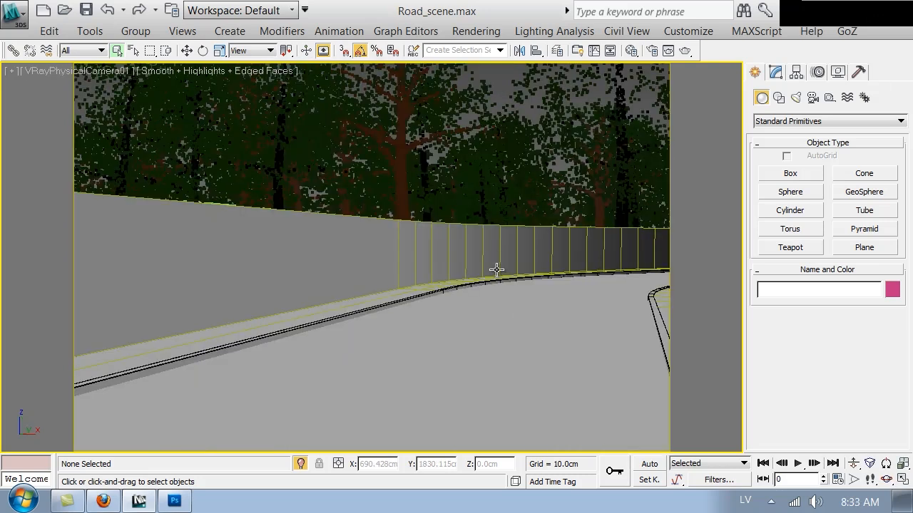
click(686, 51)
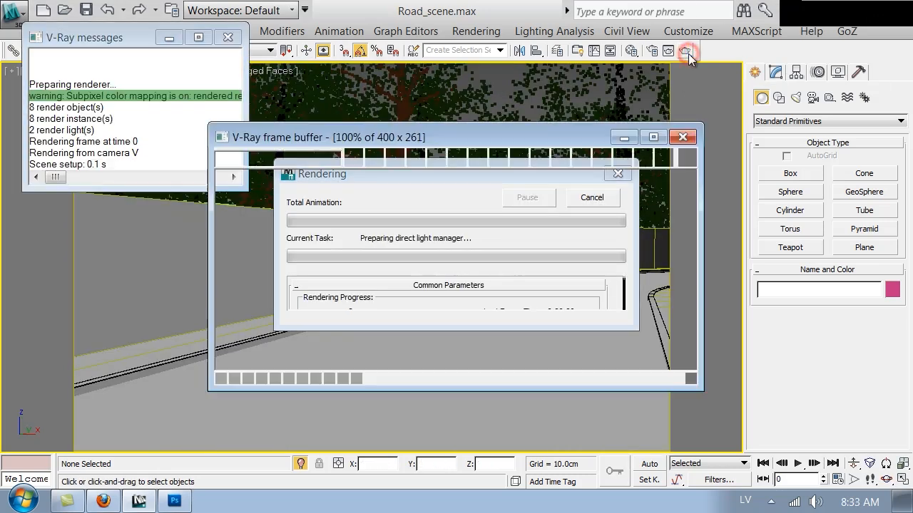
drag(458, 140, 363, 82)
drag(597, 333, 509, 413)
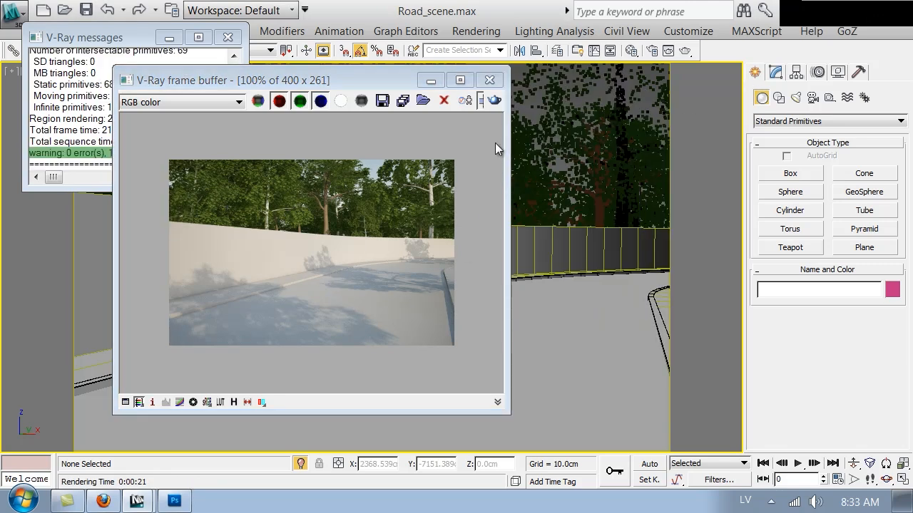
click(493, 78)
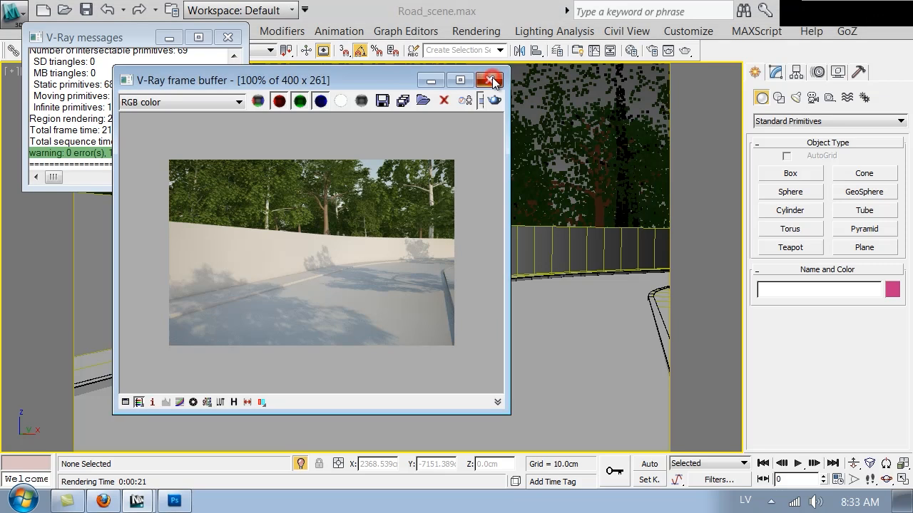
For Line01, create a new VRayMtl material and name it Road in the Material Editor
click(498, 349)
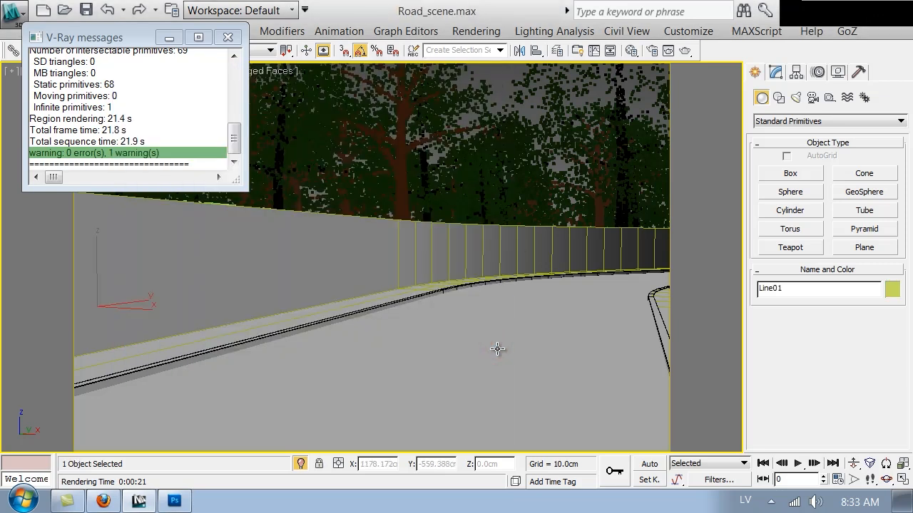
key(m)
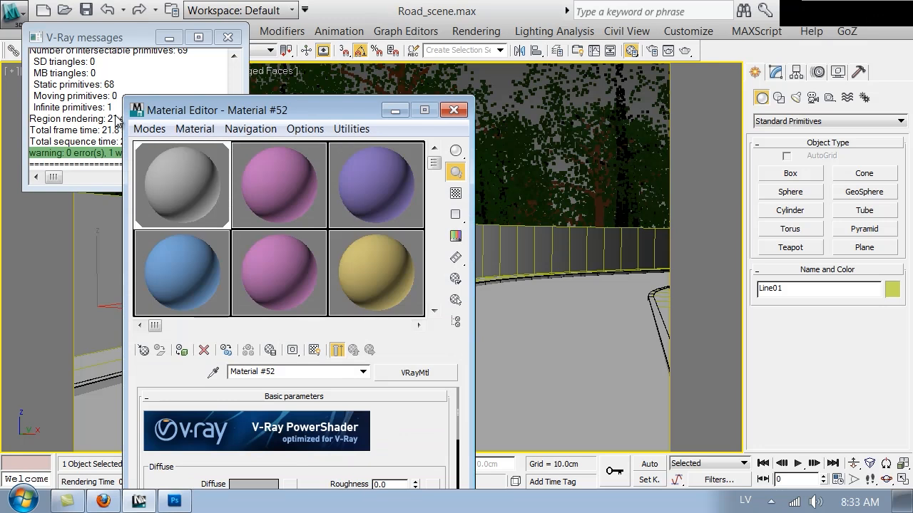
click(143, 350)
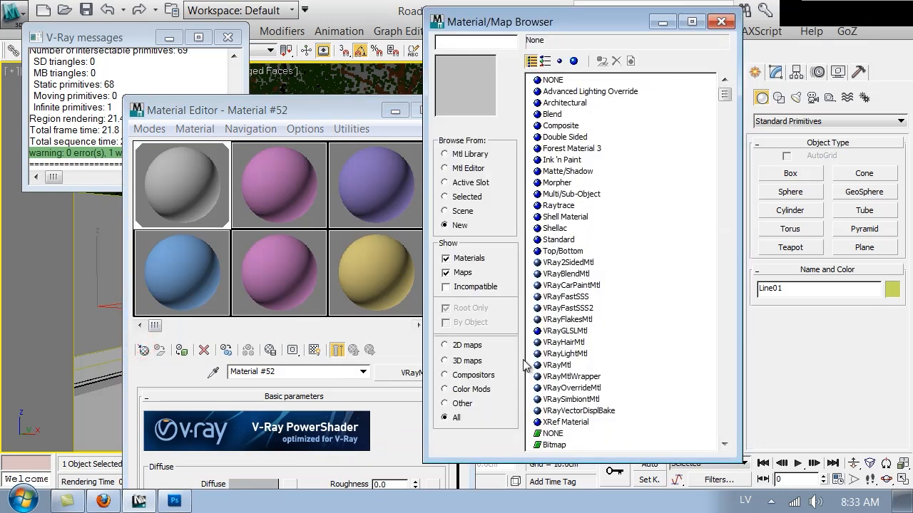
double_click(555, 365)
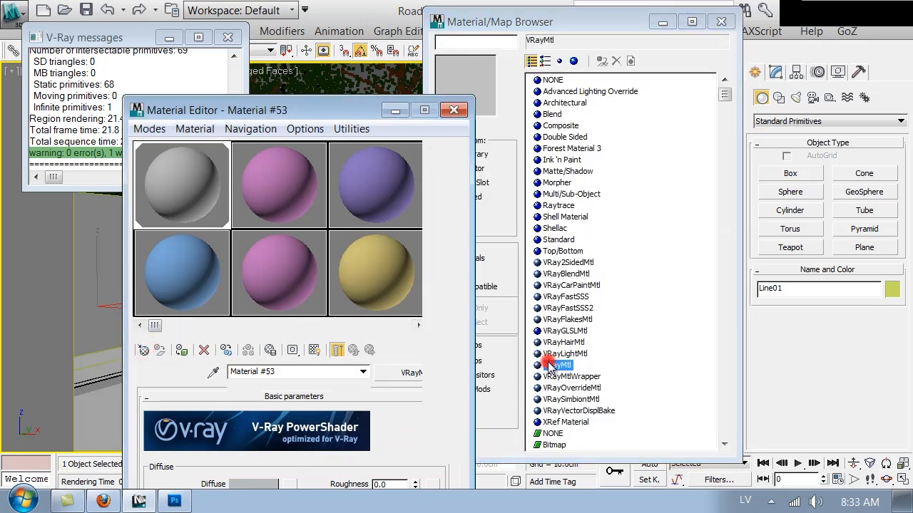
click(720, 23)
drag(314, 110, 301, 15)
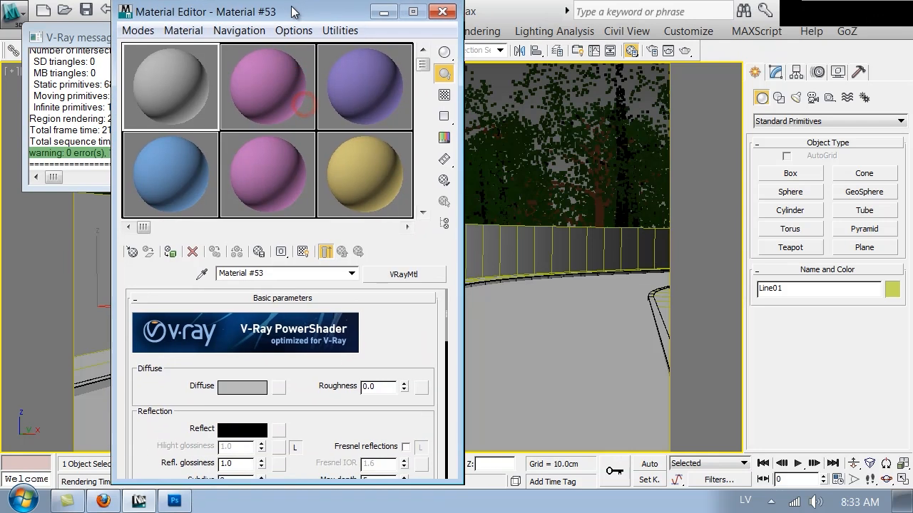
click(269, 279)
text(Road)
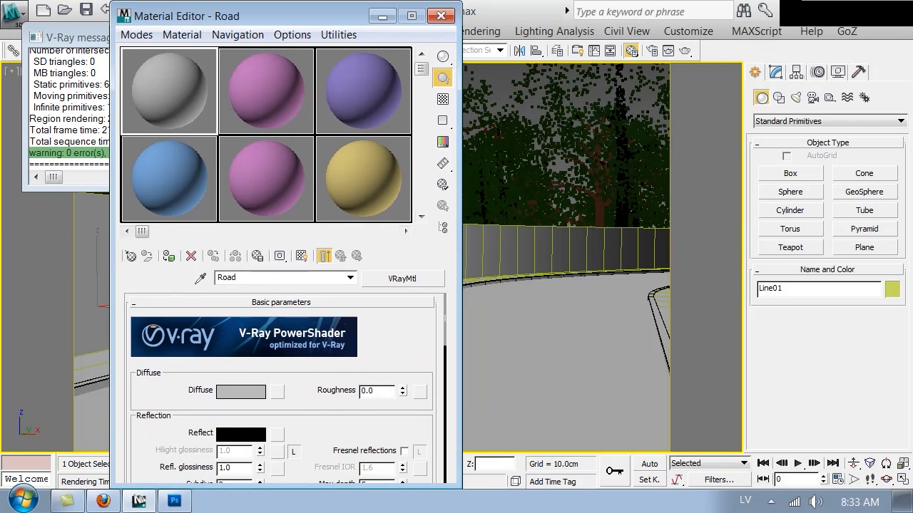
click(448, 23)
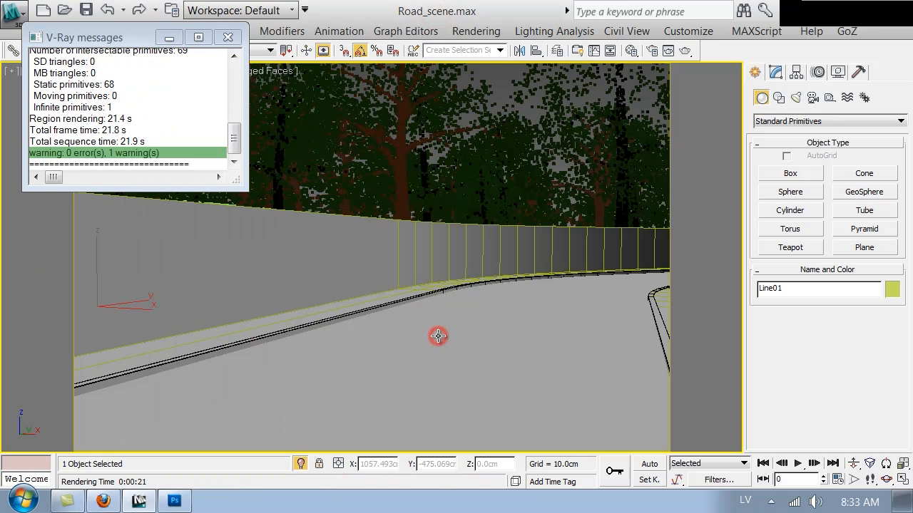
Isolate the road shape Line01 in the viewport and select it
key(alt+q)
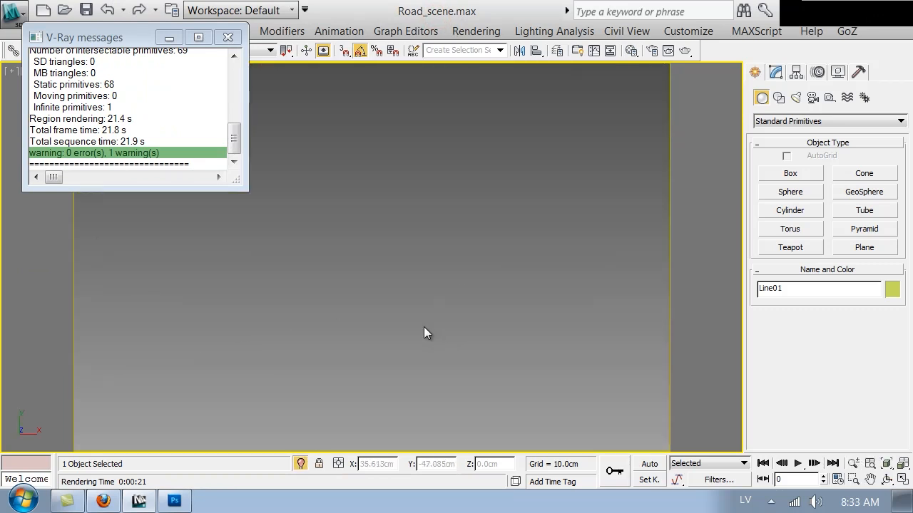
click(425, 215)
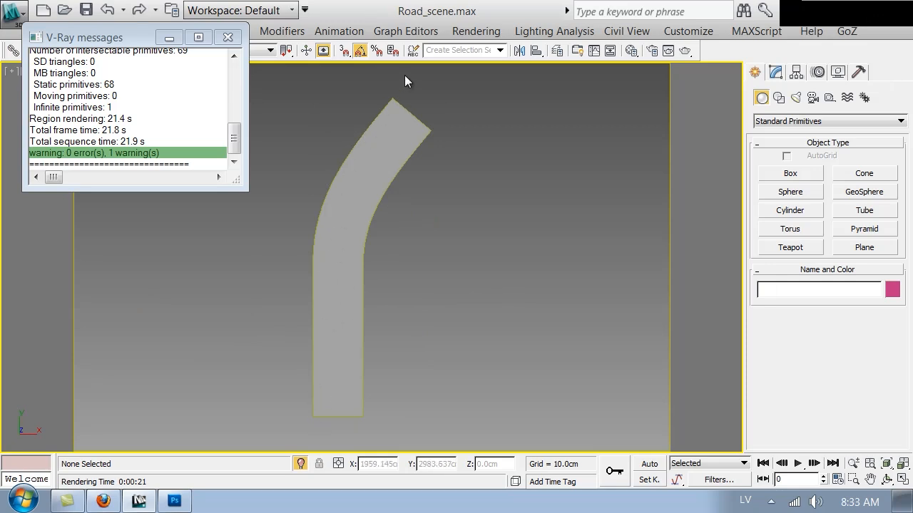
scroll(421, 308, up, 3)
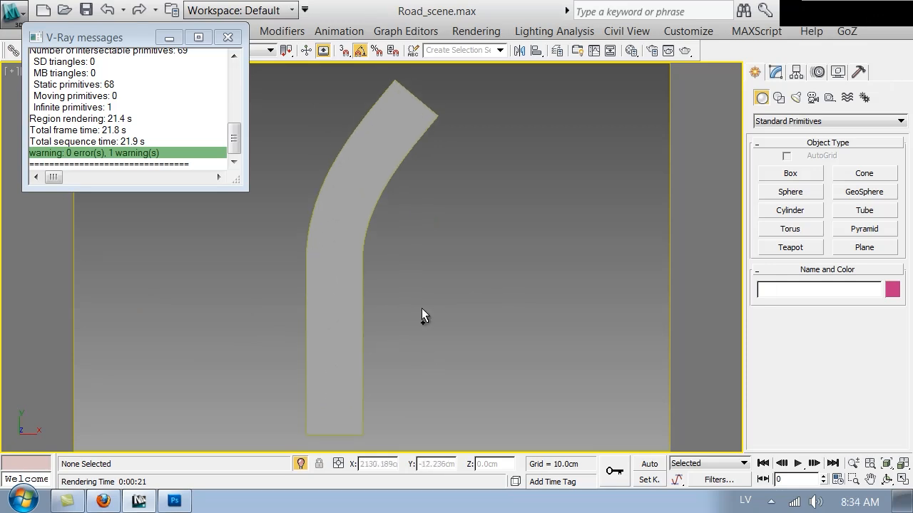
scroll(417, 309, up, 1)
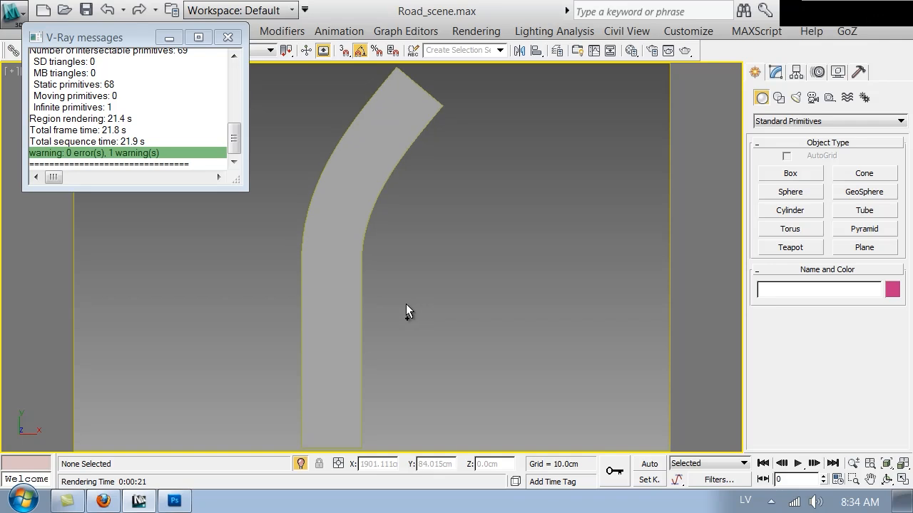
click(356, 263)
Add an Unwrap UVW modifier to Line01 and open its UV editor
click(776, 72)
click(784, 118)
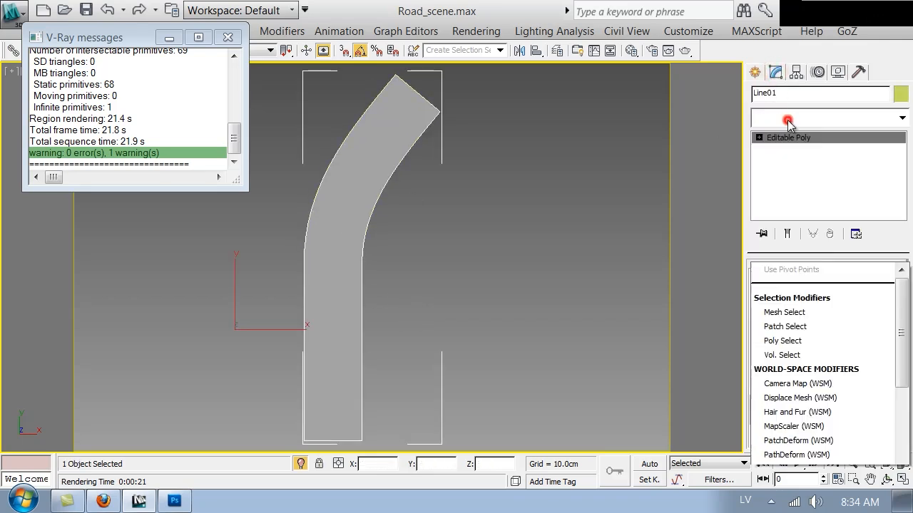
scroll(793, 228, down, 15)
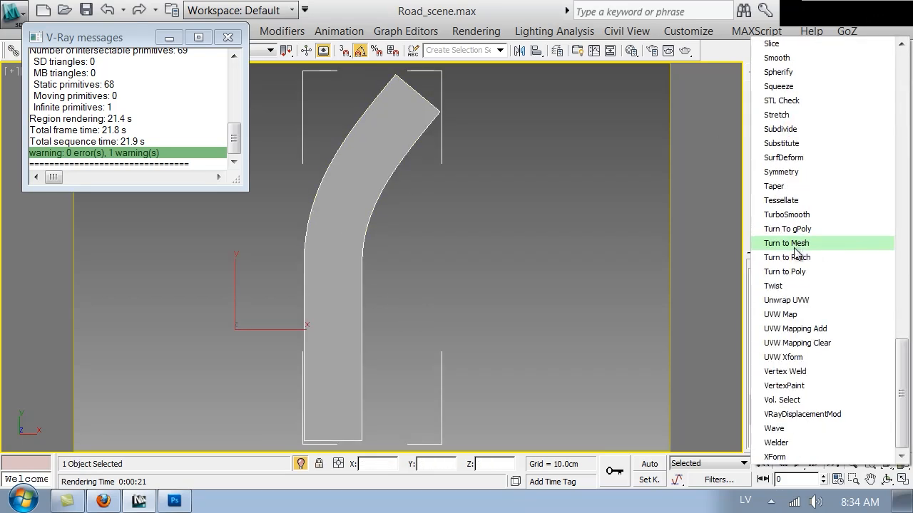
click(788, 301)
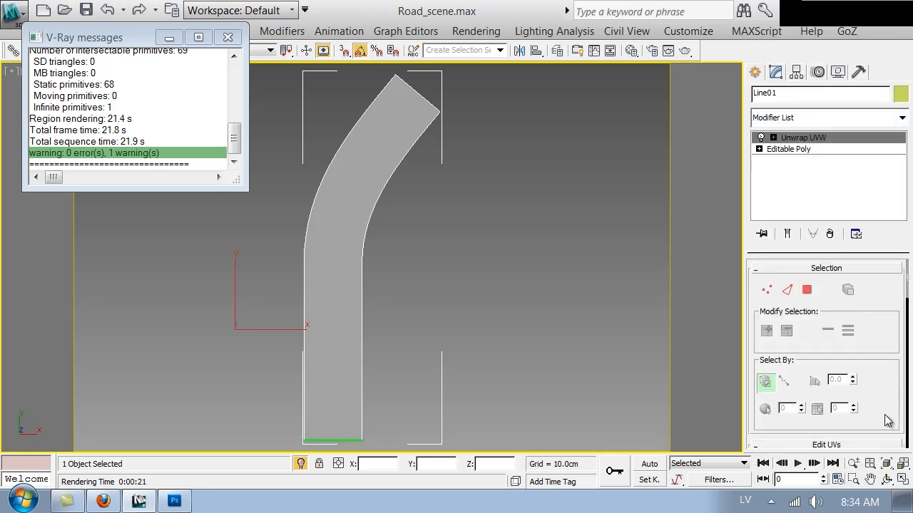
scroll(894, 426, down, 4)
click(826, 329)
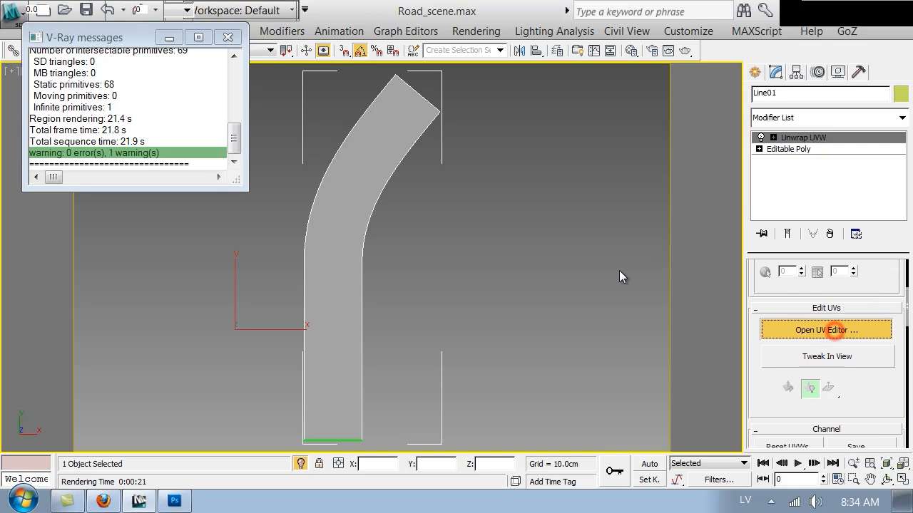
scroll(155, 272, down, 2)
middle_drag(133, 301, 141, 276)
Select all of the road's UV vertices in the Edit UVWs editor
drag(242, 401, 285, 458)
scroll(265, 250, up, 2)
middle_drag(281, 240, 254, 223)
scroll(261, 255, down, 2)
middle_drag(278, 294, 265, 291)
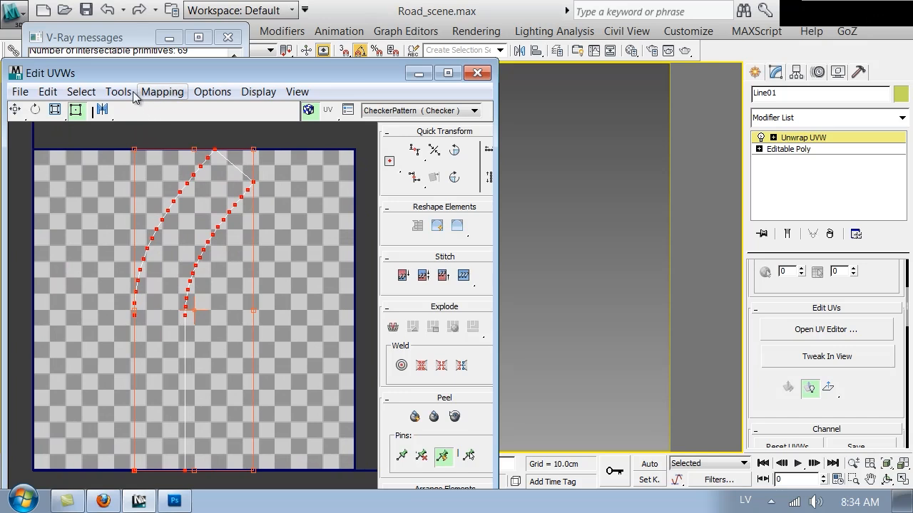
Open Render UVW Template and set width and height to 8000
click(118, 91)
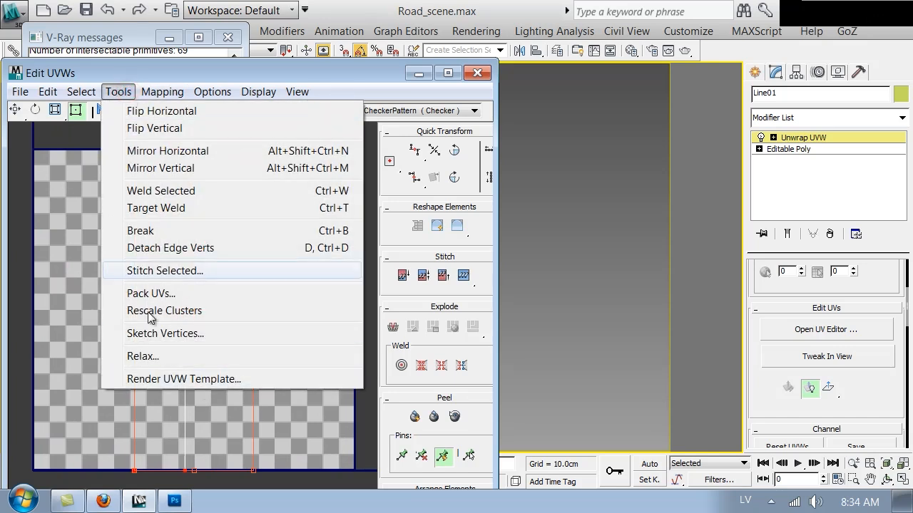
click(191, 380)
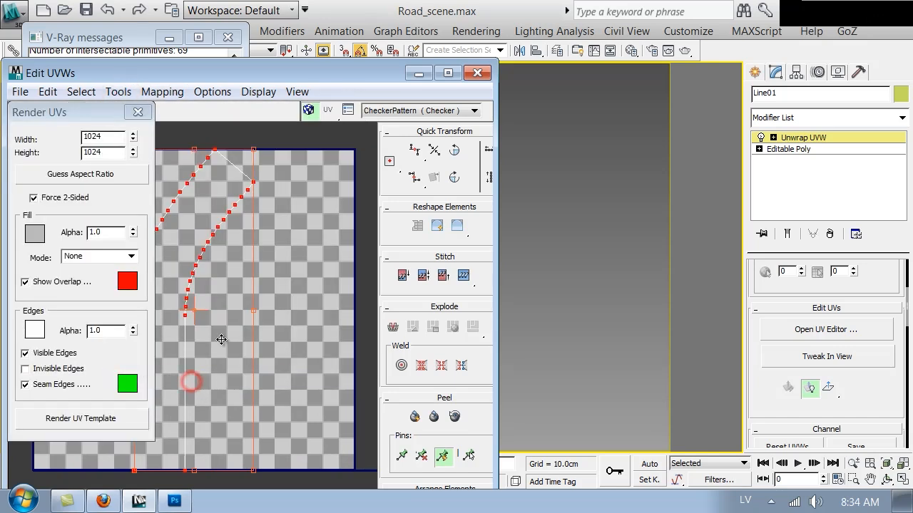
drag(110, 136, 2, 143)
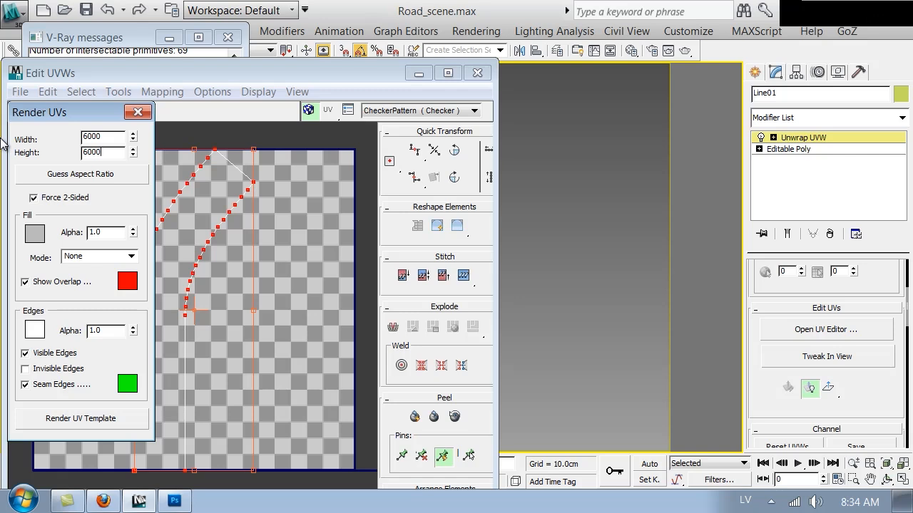
drag(89, 137, 85, 137)
text(8)
click(204, 237)
Render the 8000 × 8000 UV template image of the road
click(94, 420)
click(513, 288)
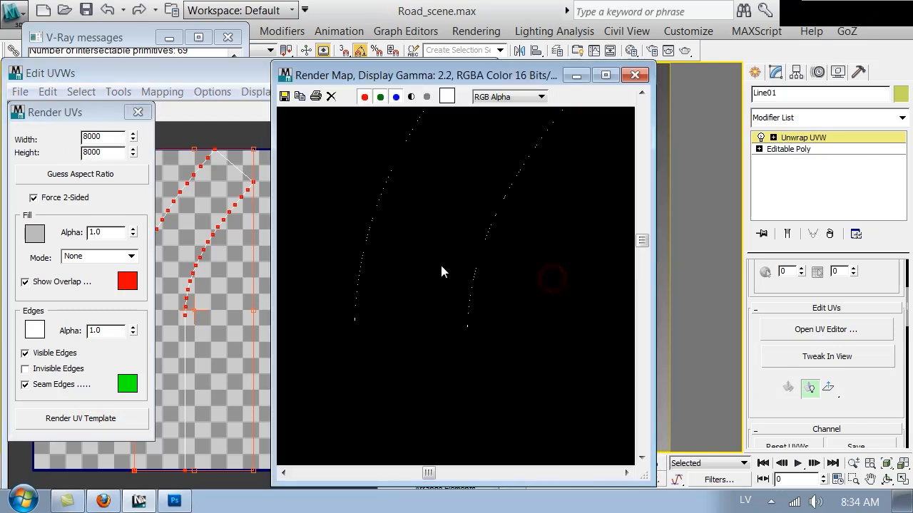
middle_drag(527, 314, 290, 217)
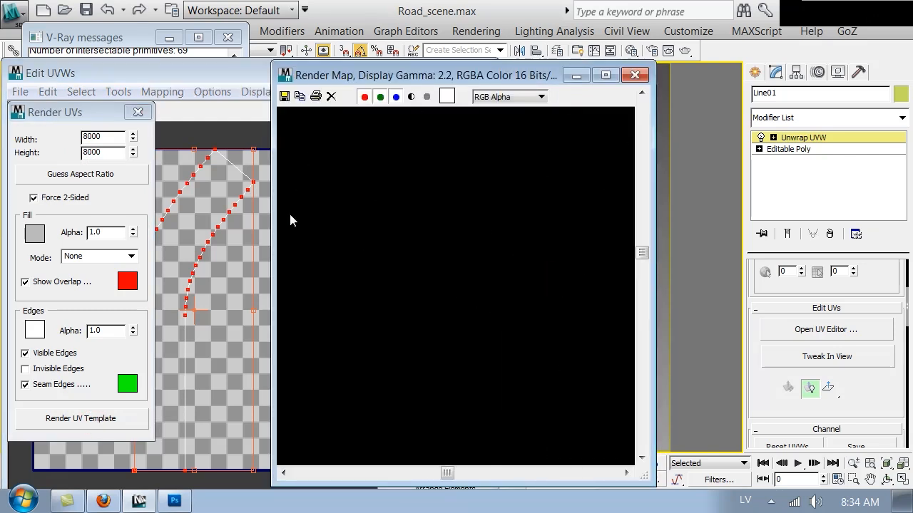
Save the template as Road_UV.png, 48-bit RGB PNG, in the VOL2 Textures folder
click(283, 96)
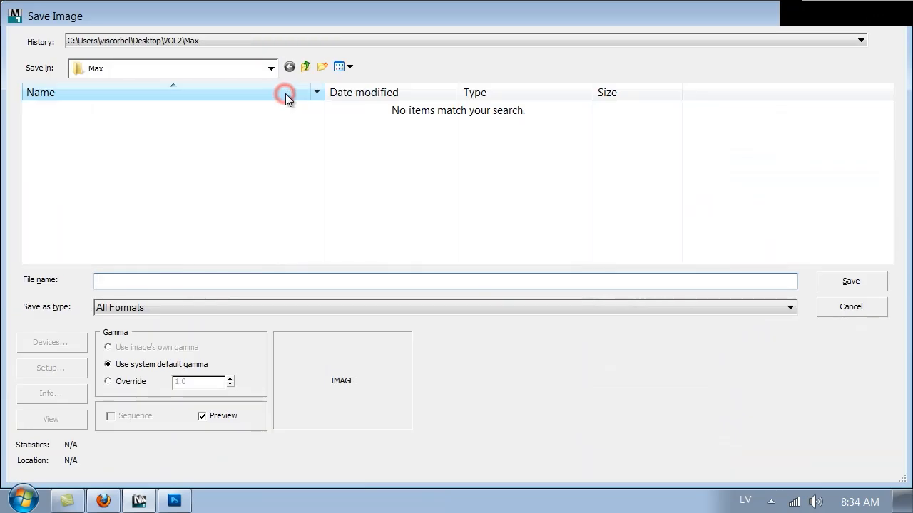
click(131, 64)
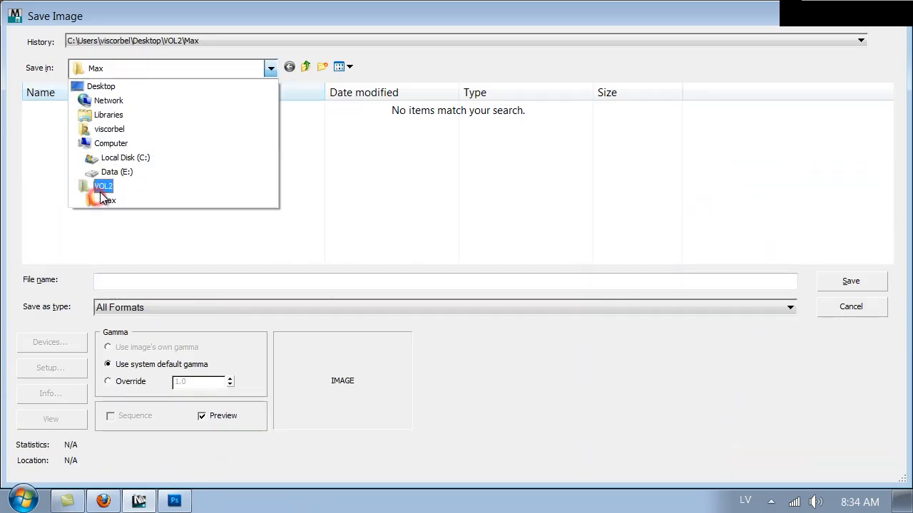
click(100, 186)
double_click(447, 144)
click(196, 281)
text(Road_UV.)
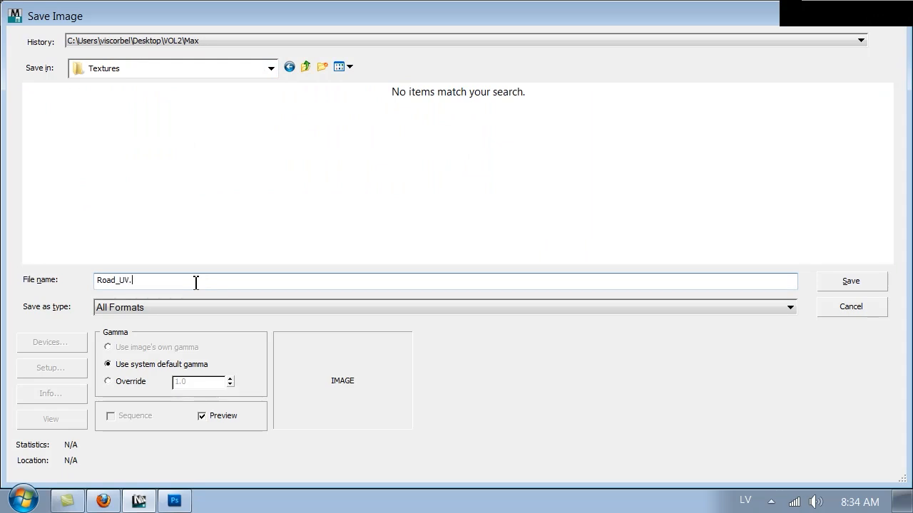
text(png)
key(Return)
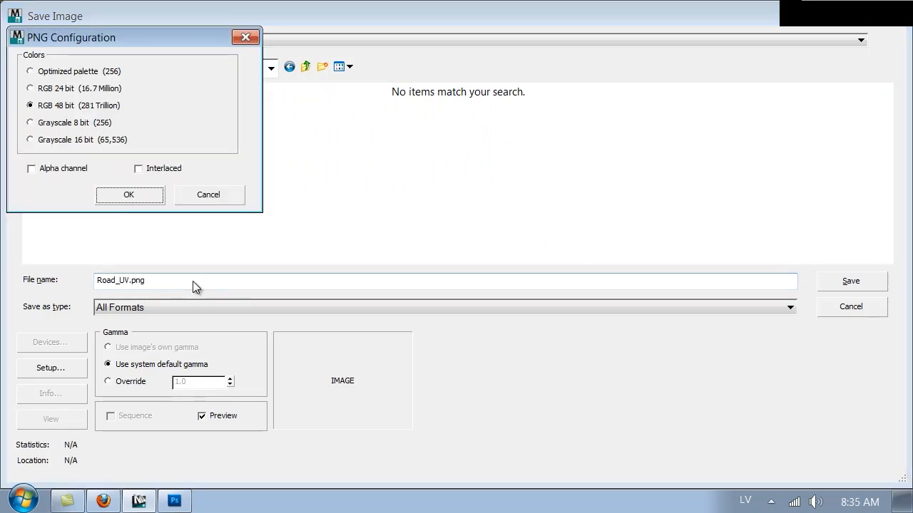
key(Return)
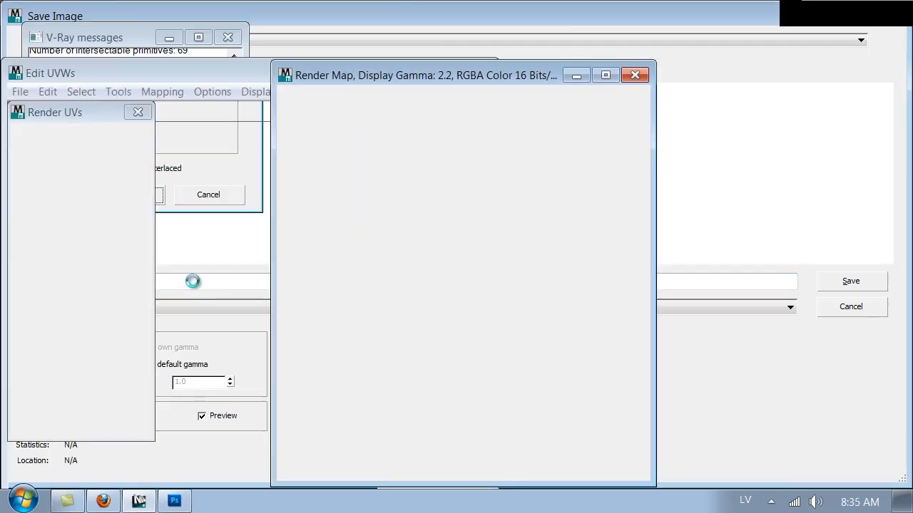
click(174, 500)
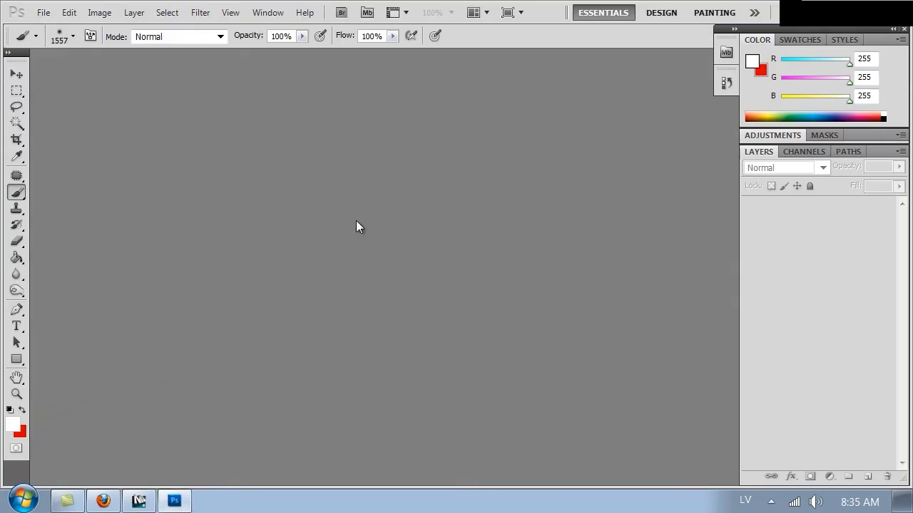
Open Road_UV.png from the Textures folder, retrying after the file-in-use warning
double_click(358, 227)
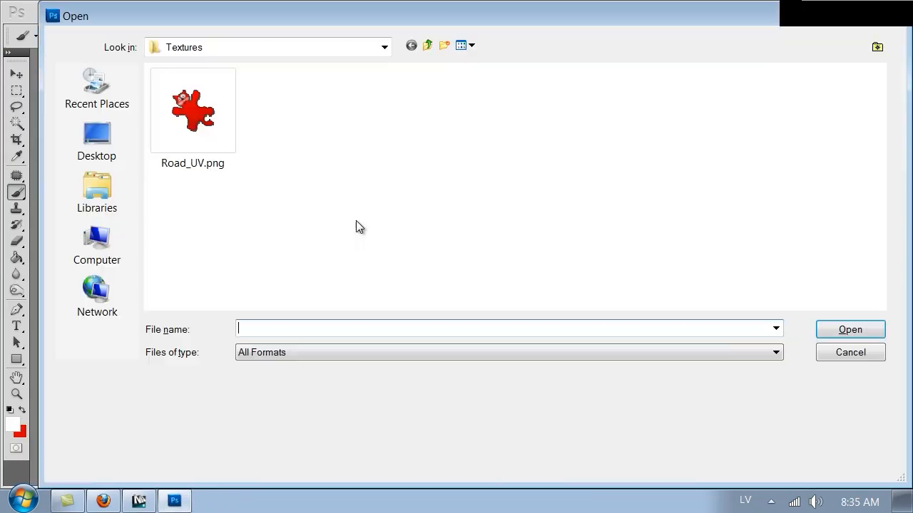
click(228, 137)
double_click(229, 139)
click(458, 207)
double_click(453, 205)
double_click(172, 152)
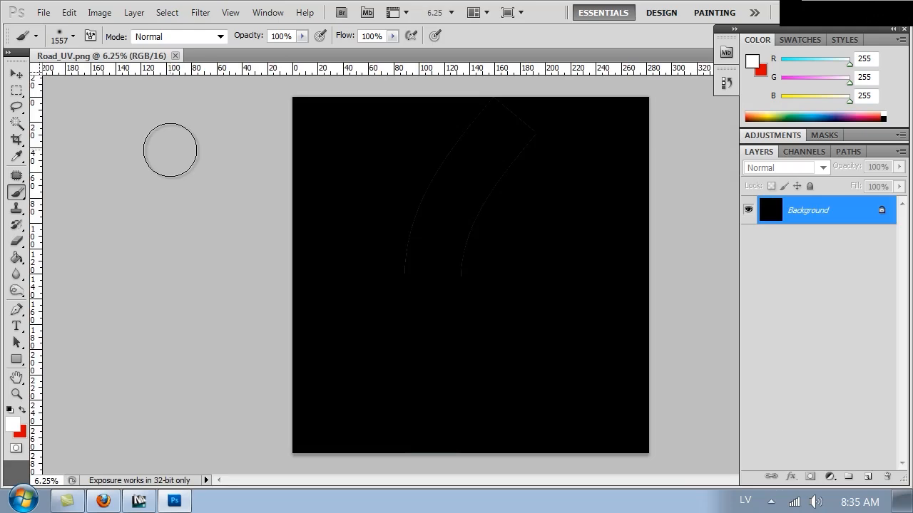
key(ctrl+1)
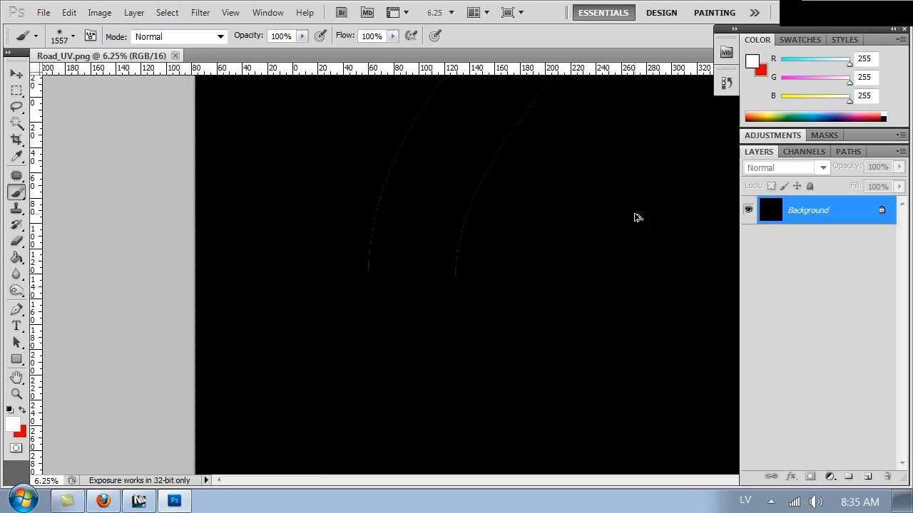
key(ctrl+0)
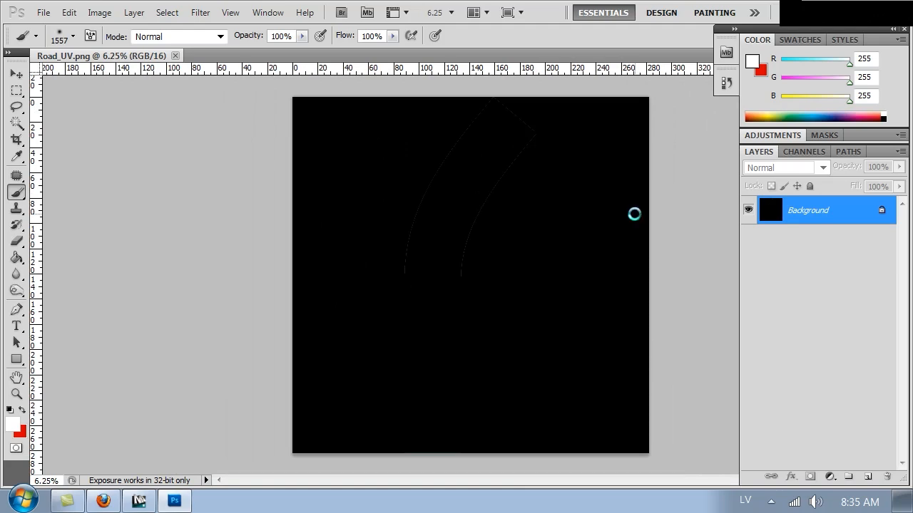
Invert the image so the road's UV lines appear faint on white
key(ctrl+plus)
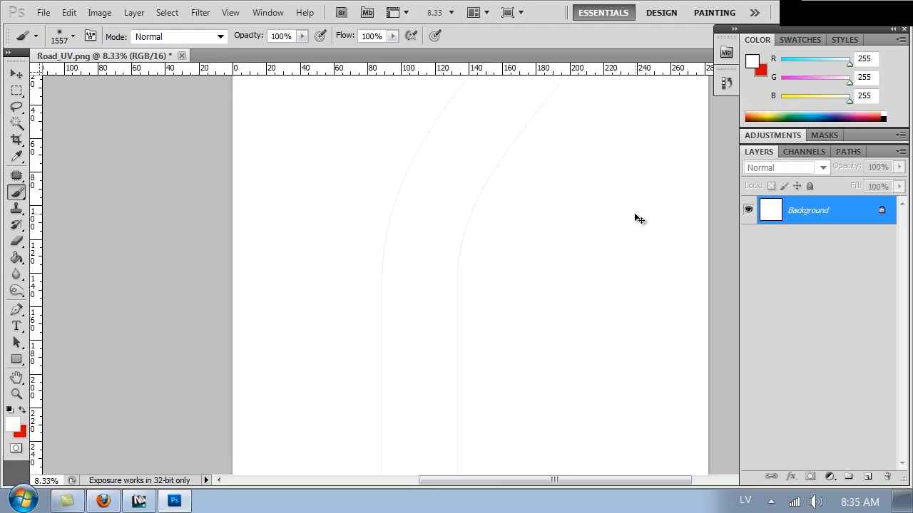
drag(587, 330, 509, 273)
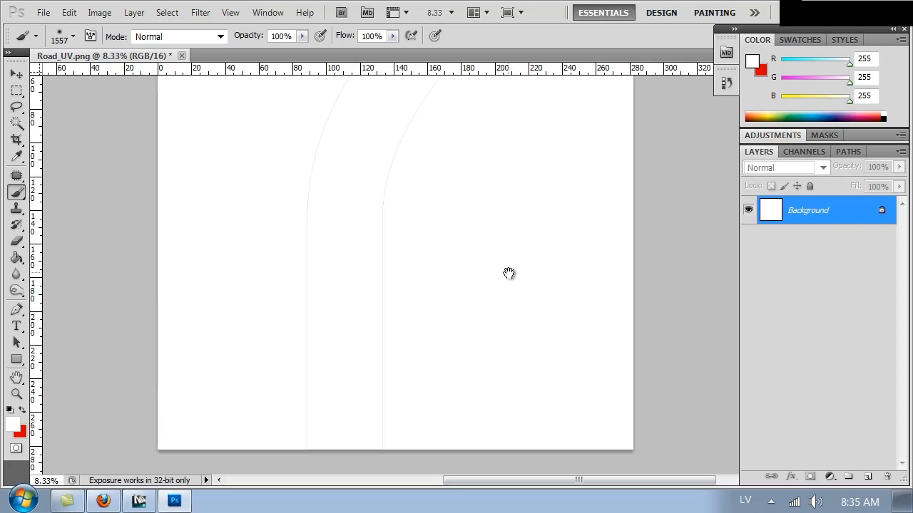
right_click(818, 212)
Duplicate the Background layer and set the Background copy's blend mode to Darken
click(793, 238)
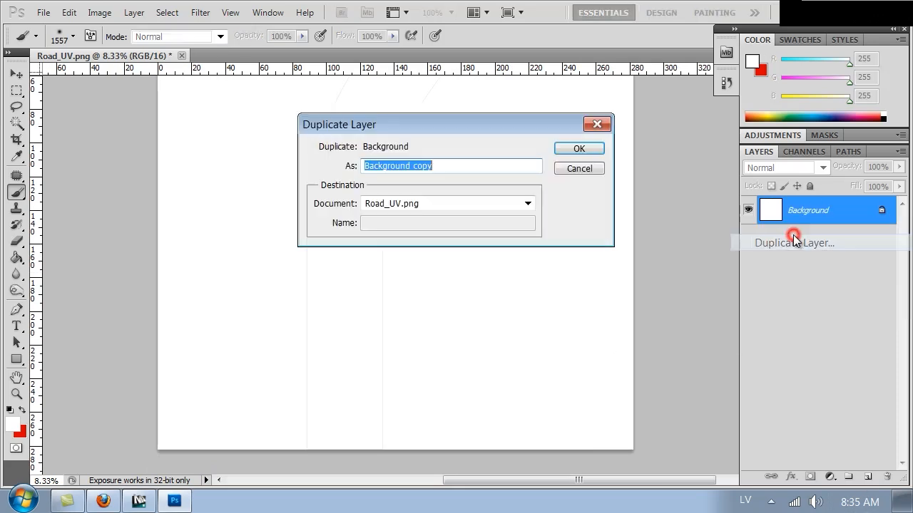
click(601, 149)
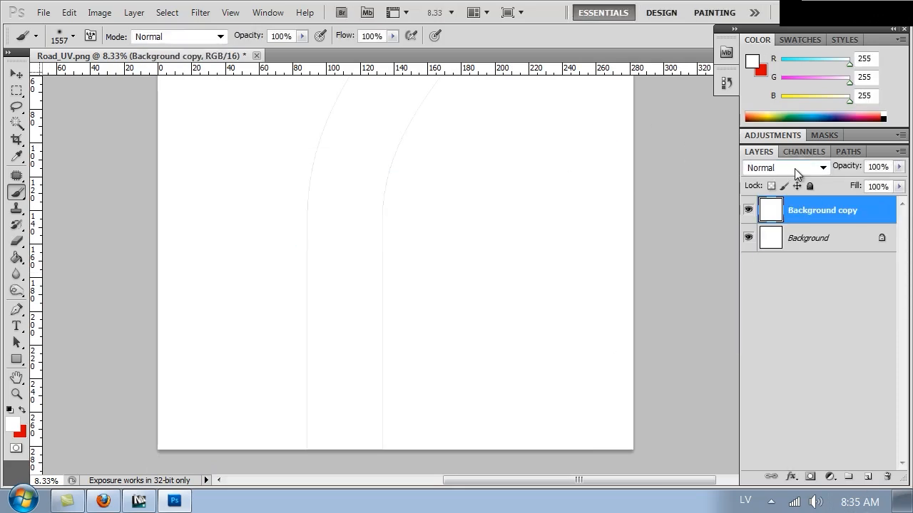
click(781, 238)
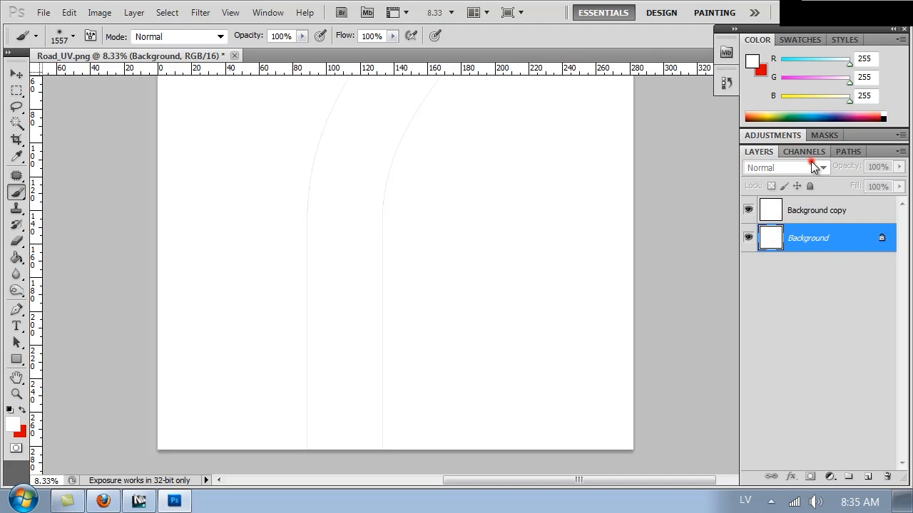
click(795, 224)
click(809, 167)
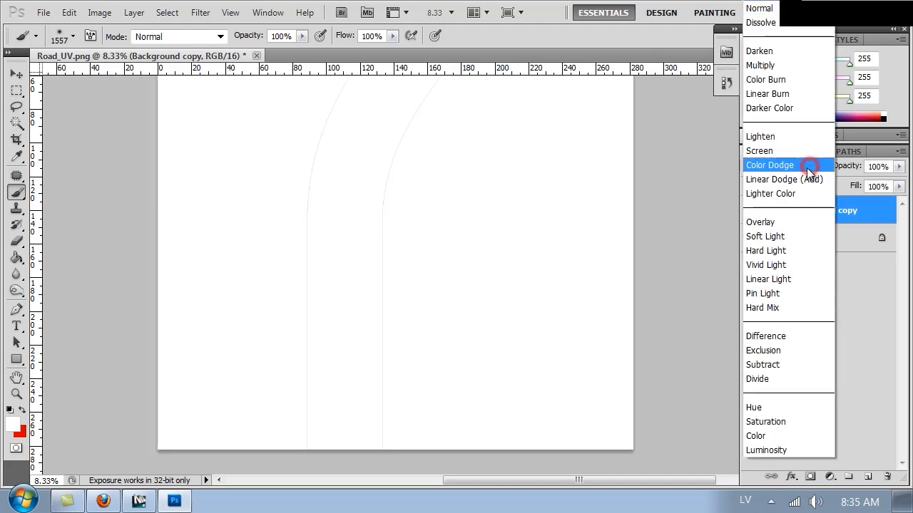
click(784, 50)
Zoom in and pan to inspect the UV lines, then zoom back out
key(ctrl+plus)
key(ctrl+plus)
key(ctrl+plus)
key(ctrl+plus)
key(ctrl+plus)
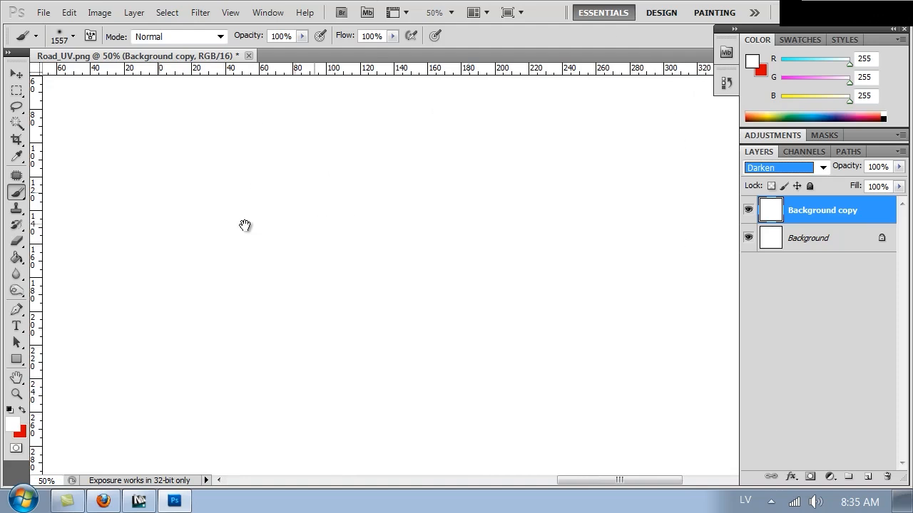
drag(202, 231, 546, 245)
click(540, 247)
key(ctrl+minus)
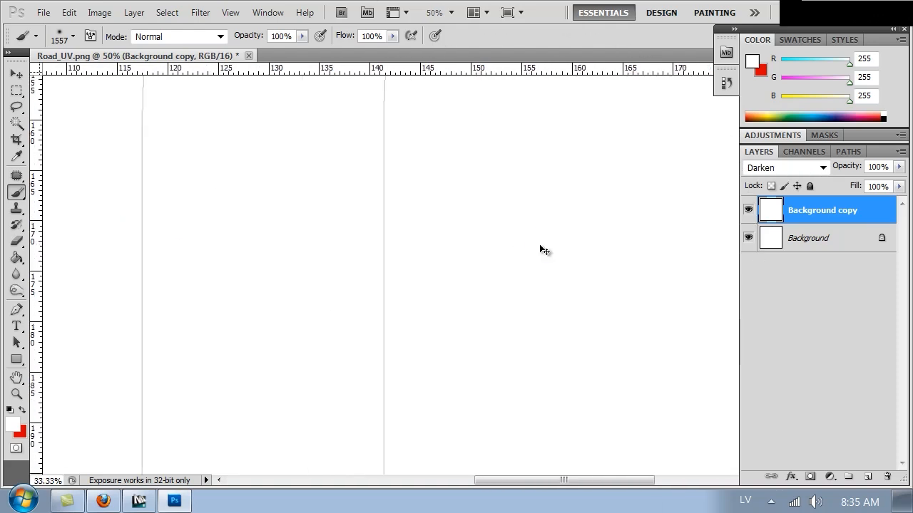
key(ctrl+minus)
key(ctrl+minus)
key(ctrl+minus)
key(ctrl+minus)
key(ctrl+minus)
click(561, 255)
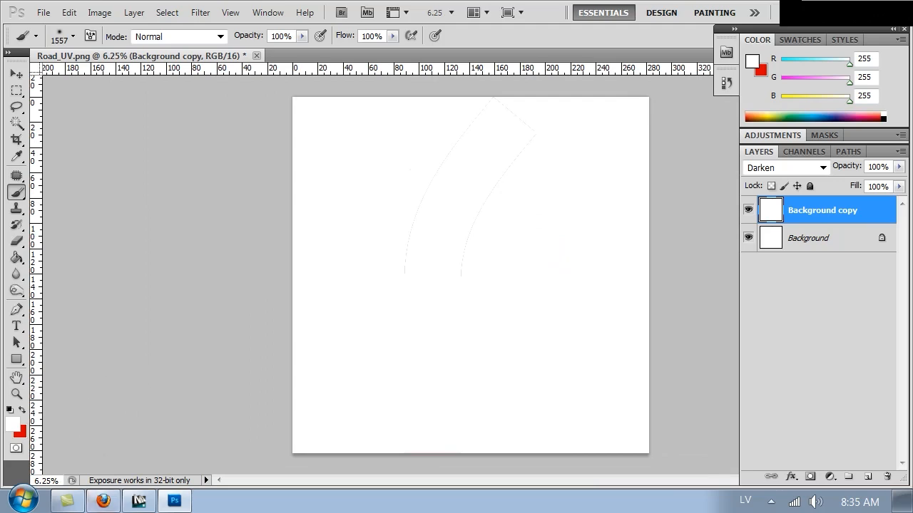
mouse_move(111, 505)
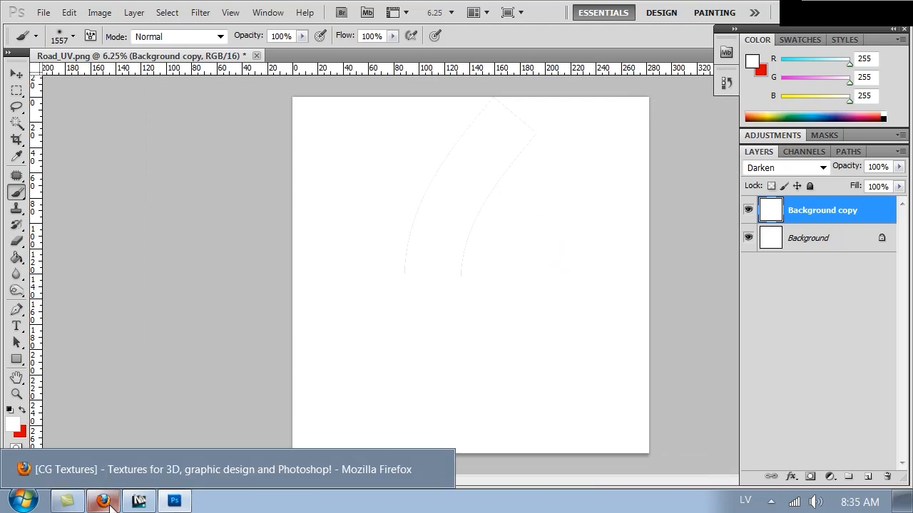
Search the CG Textures site in Firefox for road textures
click(107, 503)
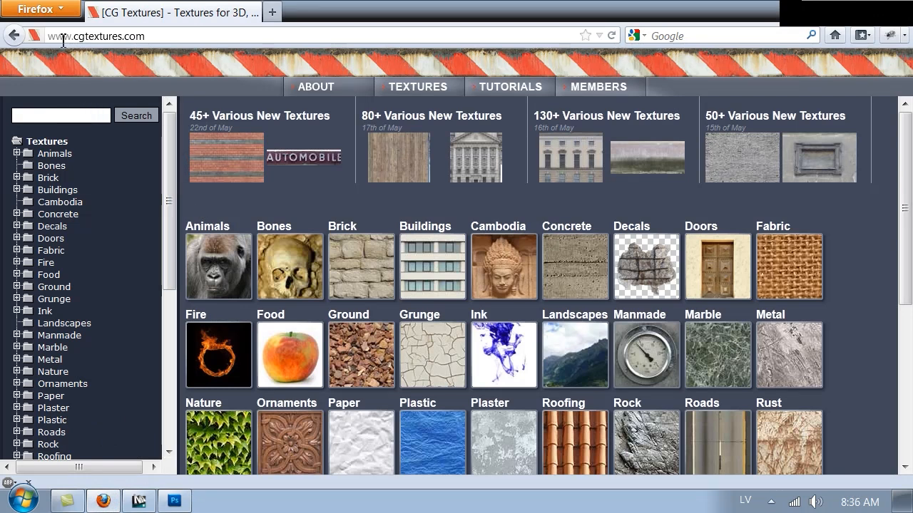
click(72, 118)
text(ad)
key(Return)
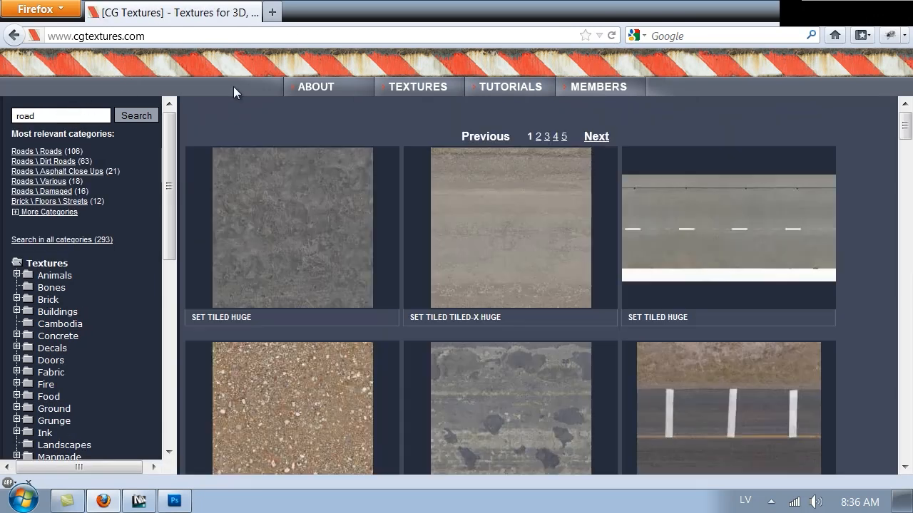
Open the Roads \ Roads category and scroll down through its results
click(52, 152)
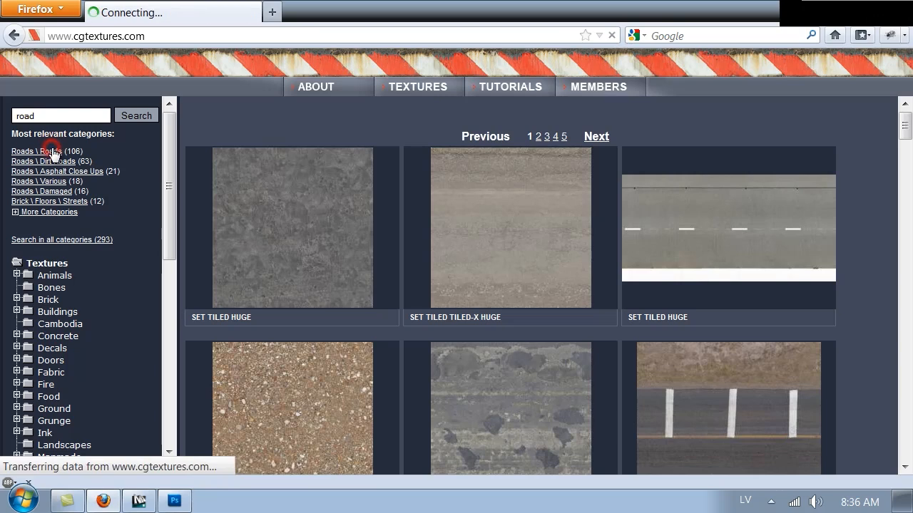
drag(906, 127, 907, 343)
mouse_move(786, 276)
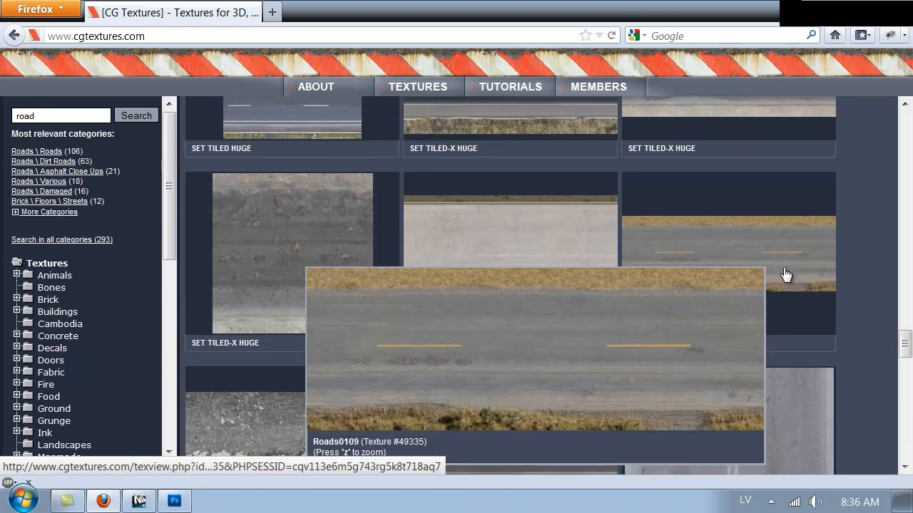
scroll(785, 276, down, 5)
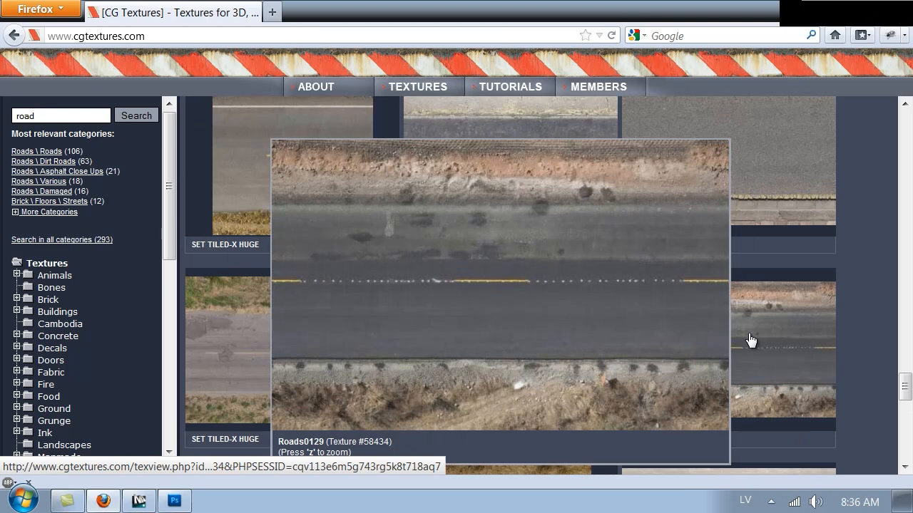
scroll(750, 339, down, 5)
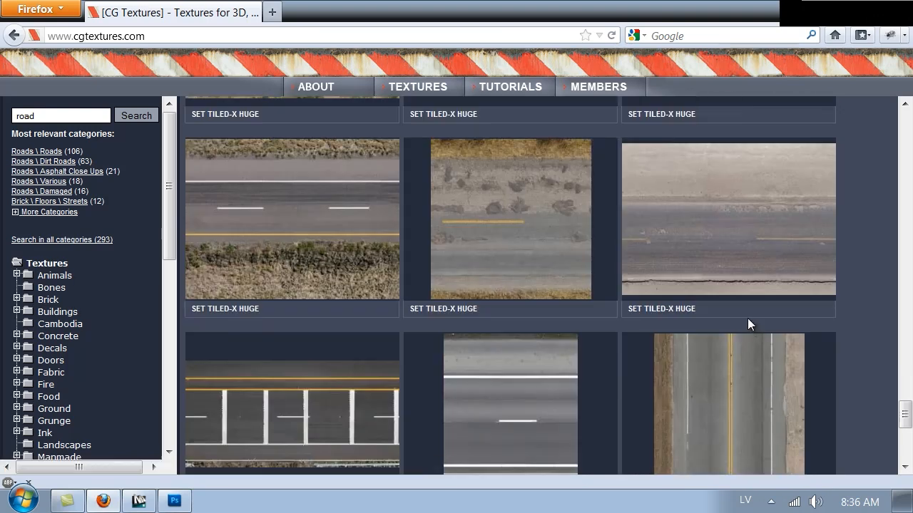
scroll(748, 319, down, 5)
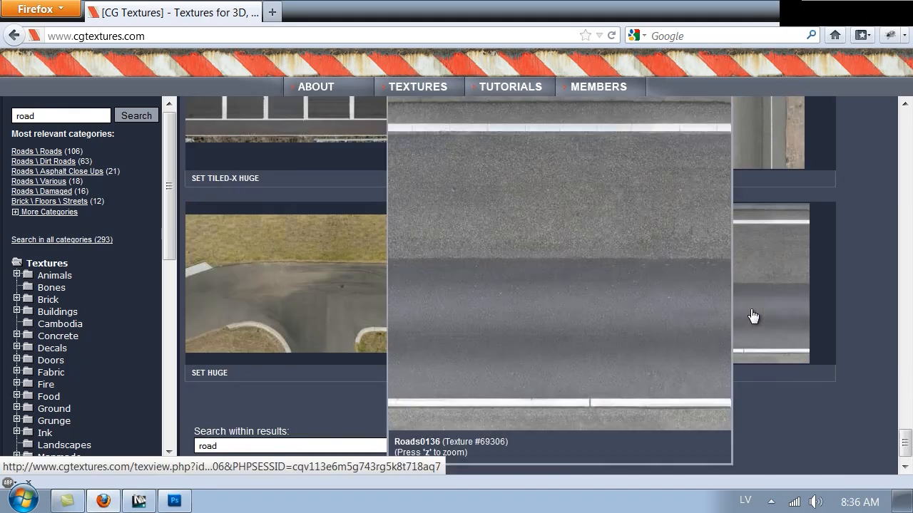
scroll(713, 321, down, 5)
Go to the second page of road results and scroll through its asphalt thumbnails
click(583, 390)
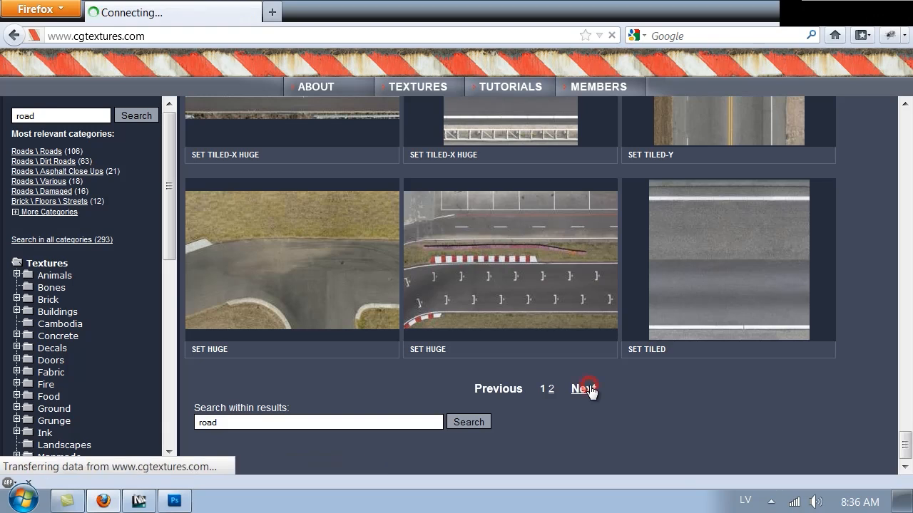
scroll(612, 221, down, 8)
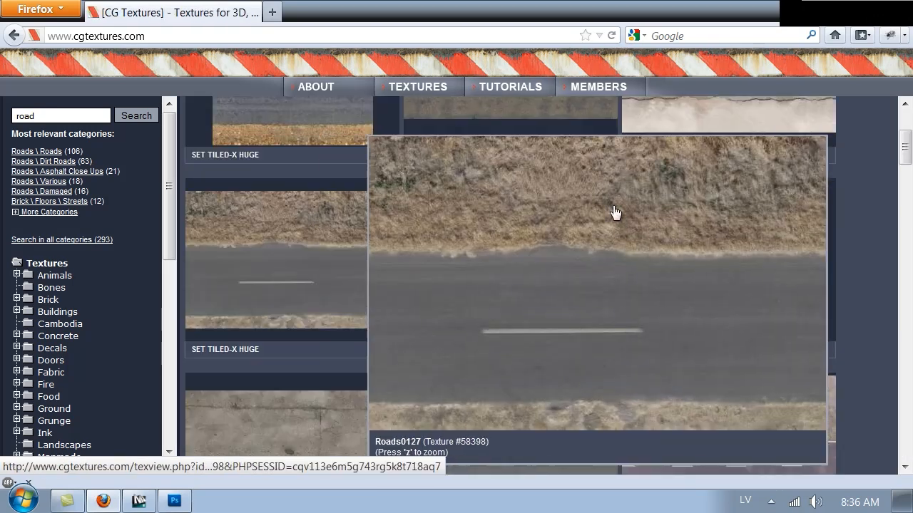
scroll(727, 285, down, 6)
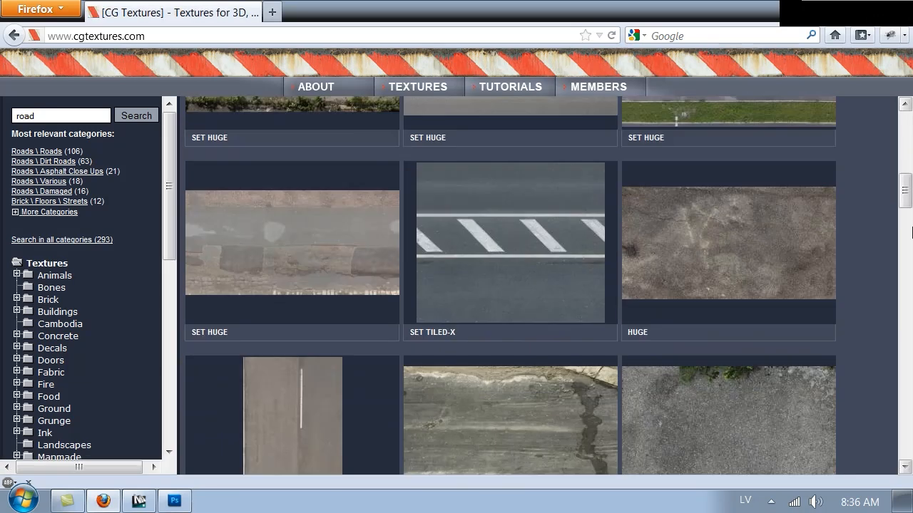
drag(909, 187, 906, 322)
mouse_move(219, 169)
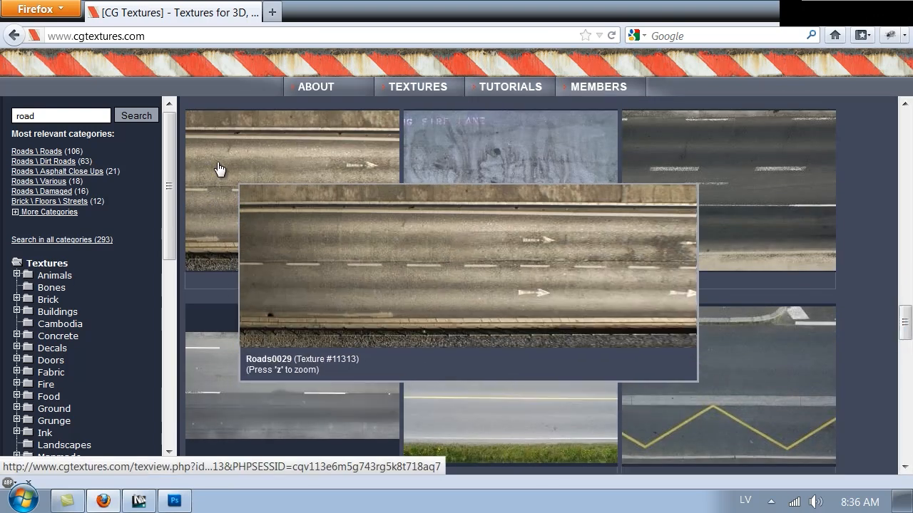
scroll(219, 169, down, 5)
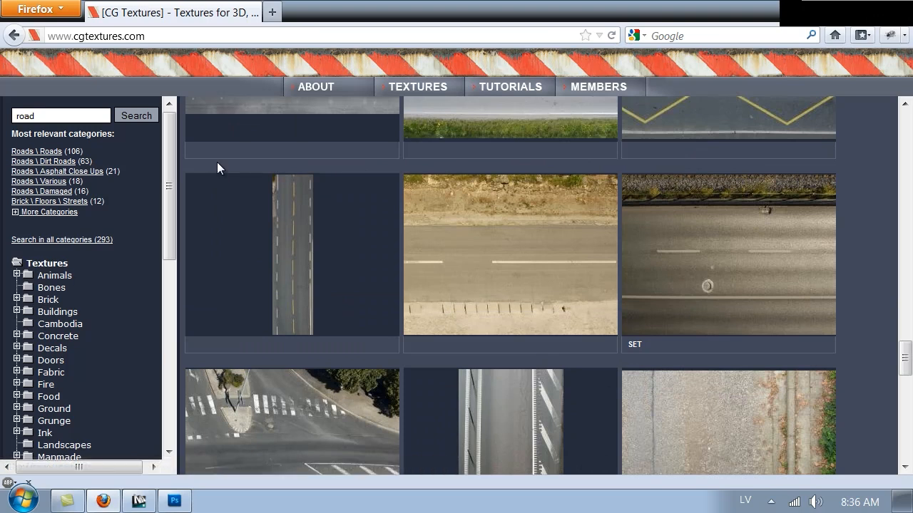
scroll(218, 167, down, 2)
scroll(217, 164, down, 5)
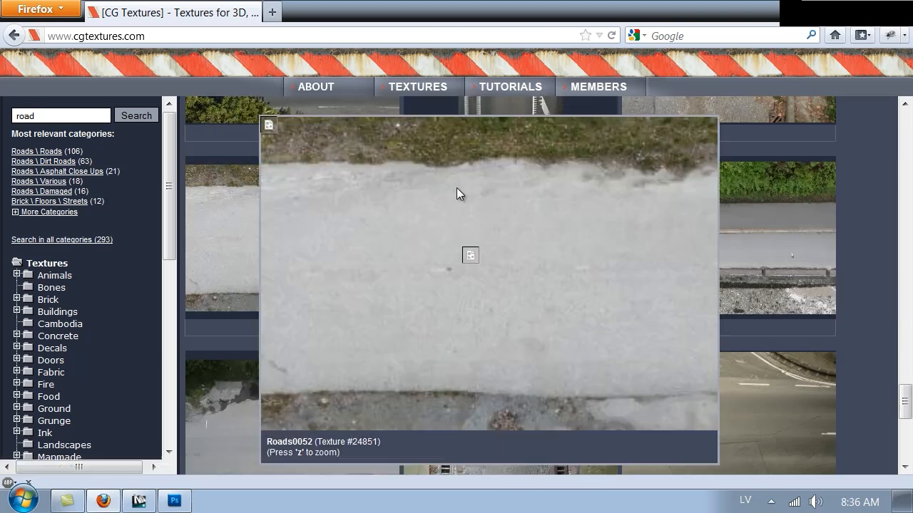
mouse_move(531, 218)
scroll(529, 214, down, 5)
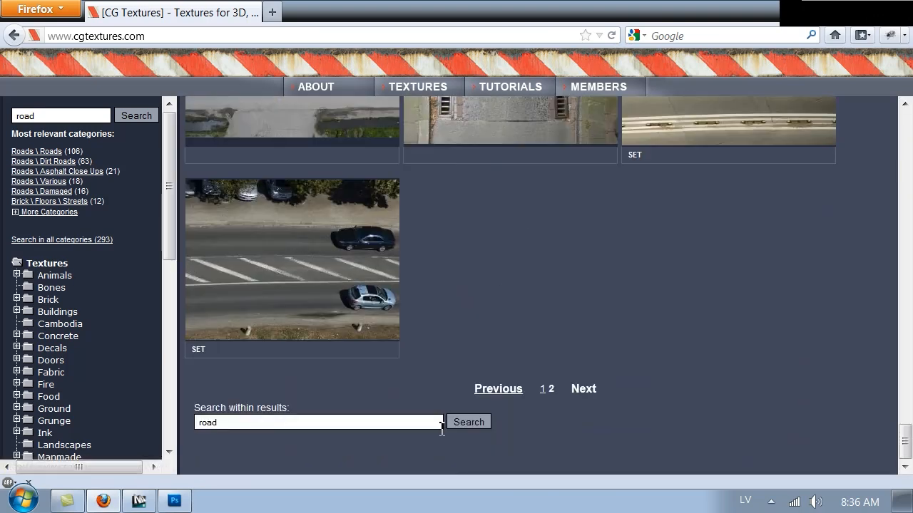
Return to the first page of road results and preview its asphalt thumbnails
click(494, 391)
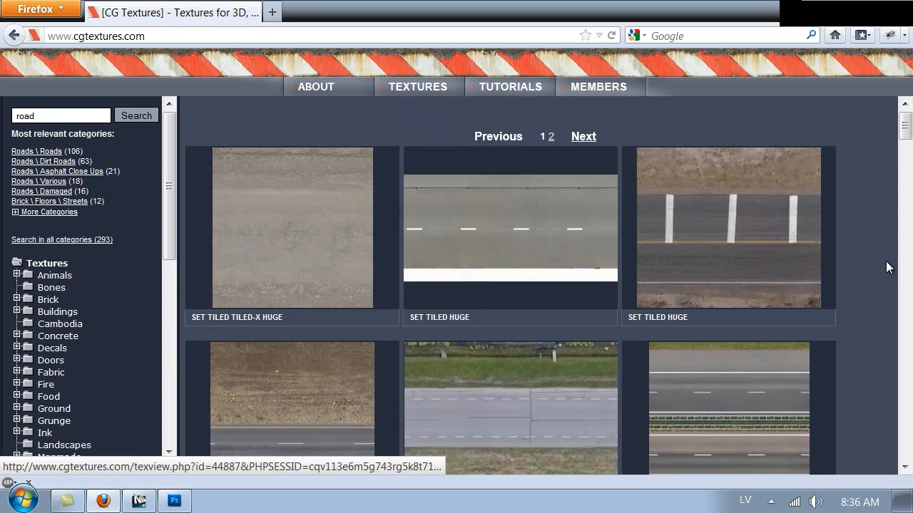
scroll(866, 246, down, 3)
scroll(845, 229, down, 6)
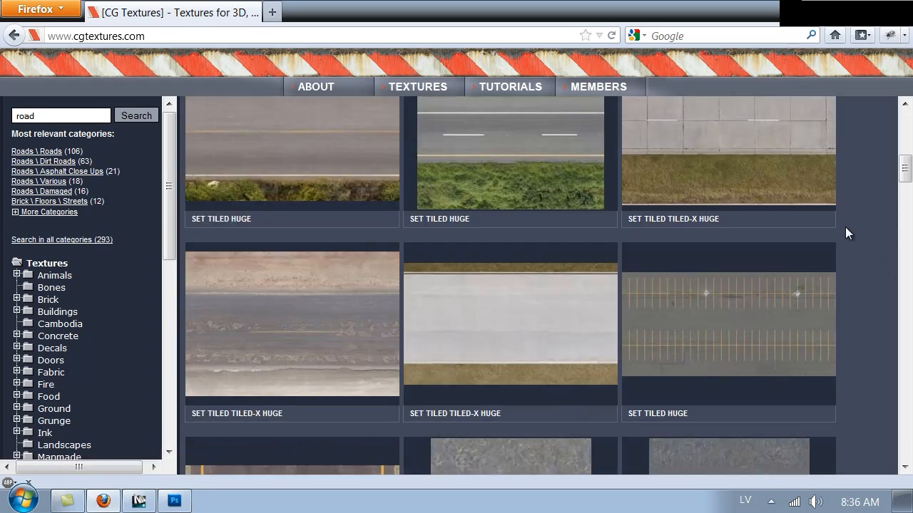
scroll(845, 228, up, 5)
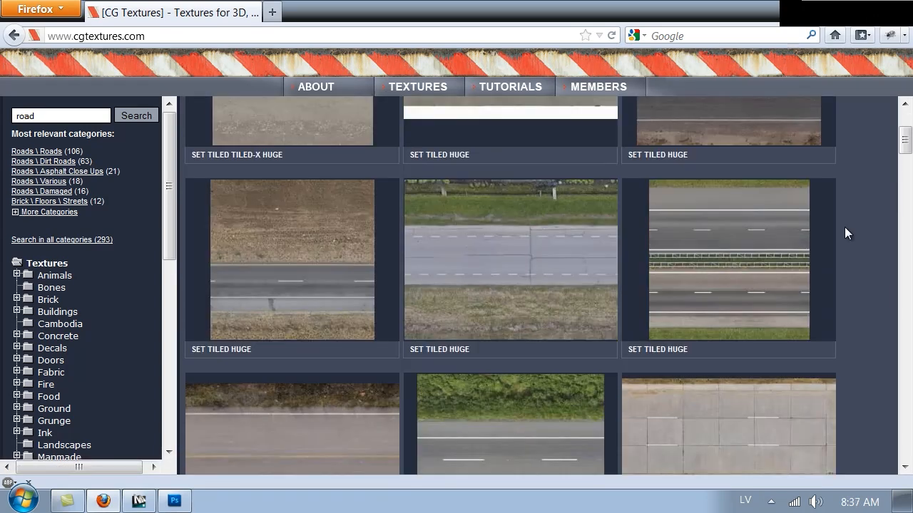
scroll(845, 228, down, 10)
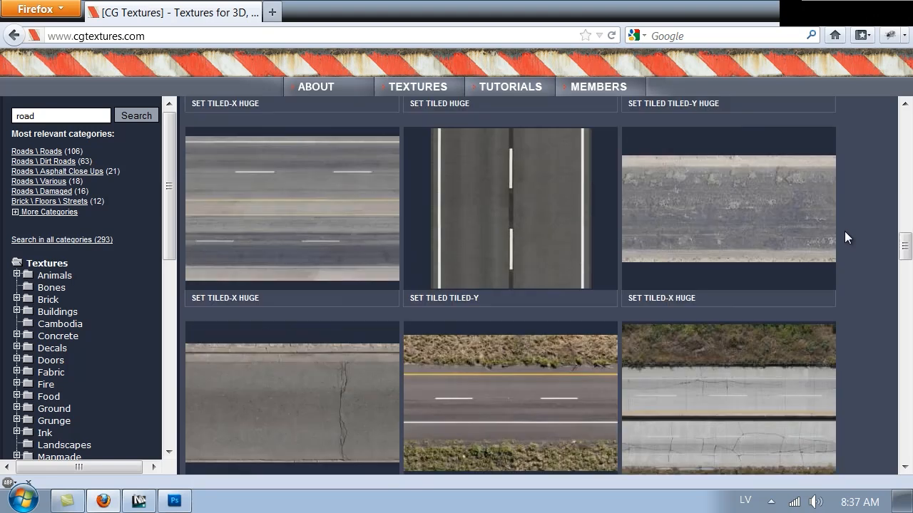
scroll(844, 240, down, 5)
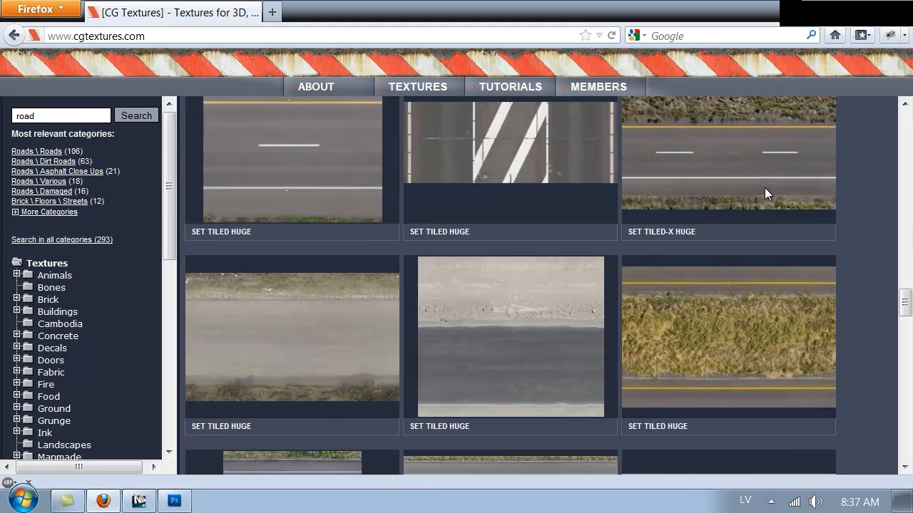
mouse_move(752, 185)
scroll(753, 188, down, 5)
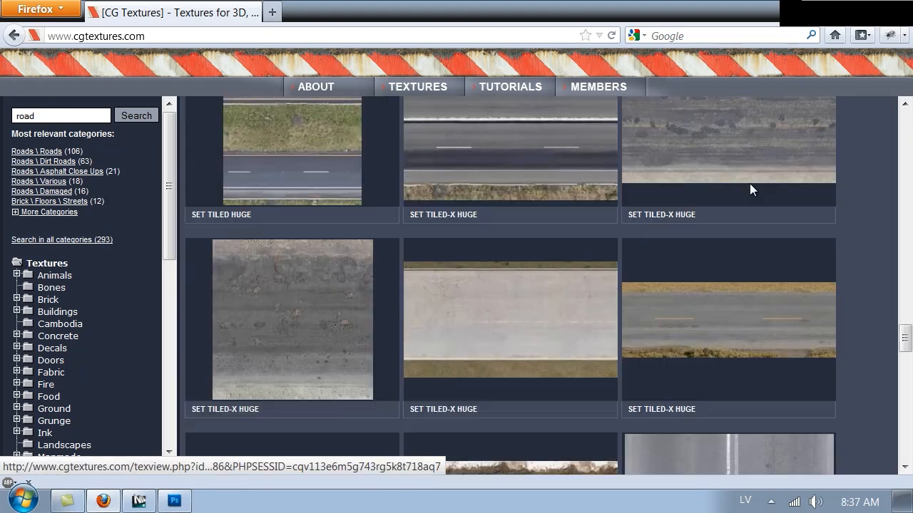
mouse_move(745, 321)
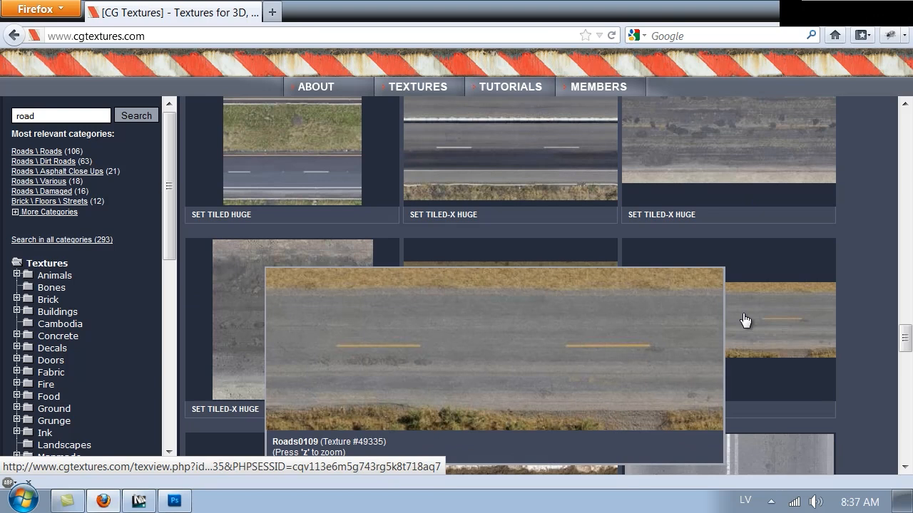
scroll(744, 321, down, 4)
scroll(743, 320, up, 2)
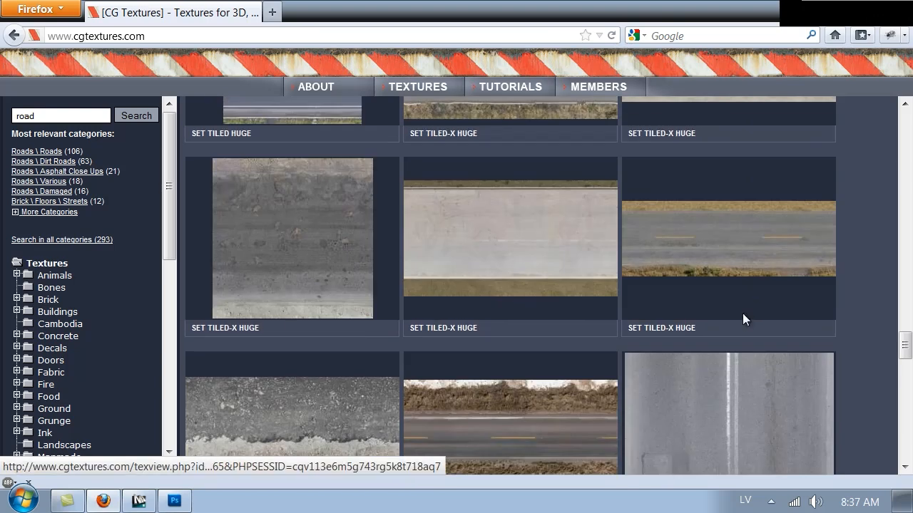
Download the Huge 5094x3356 Roads0109_9_H.jpg (Image 2) and open it with Photoshop CS5.1
click(727, 239)
mouse_move(544, 386)
mouse_move(381, 407)
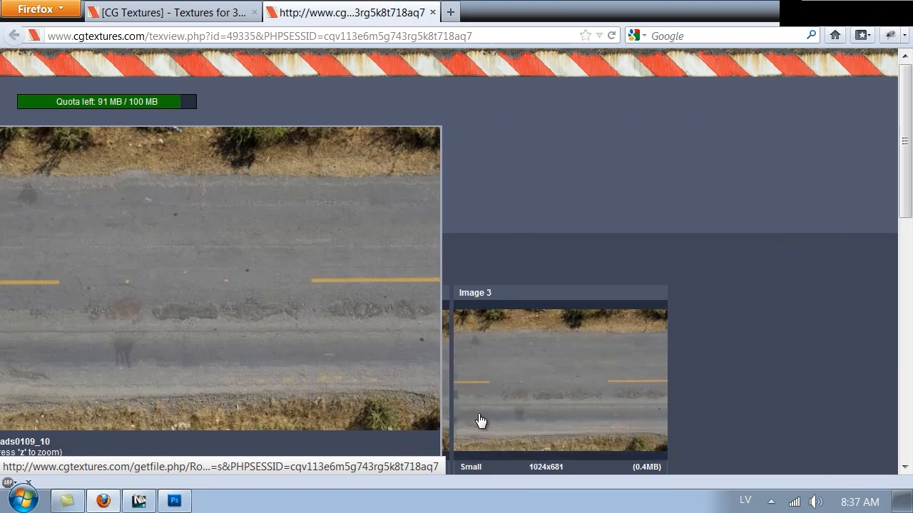
scroll(392, 300, down, 5)
scroll(713, 185, down, 4)
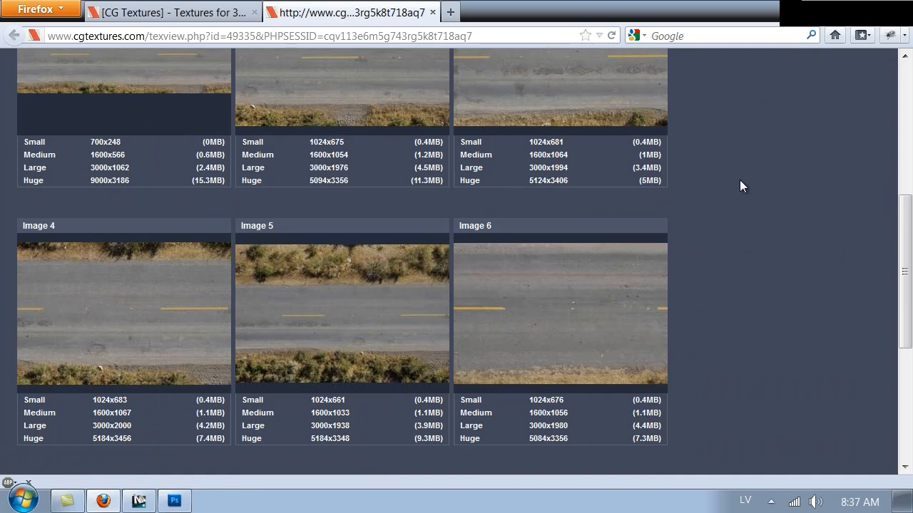
scroll(744, 181, up, 4)
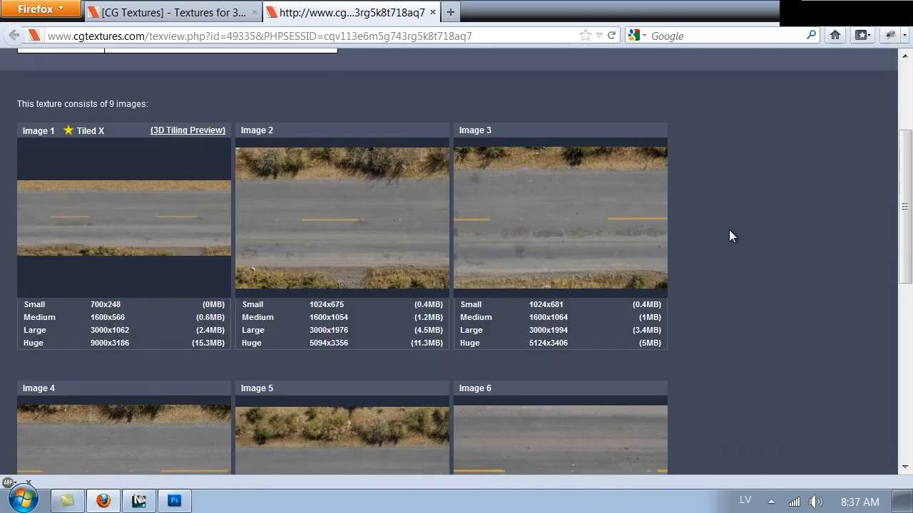
click(250, 343)
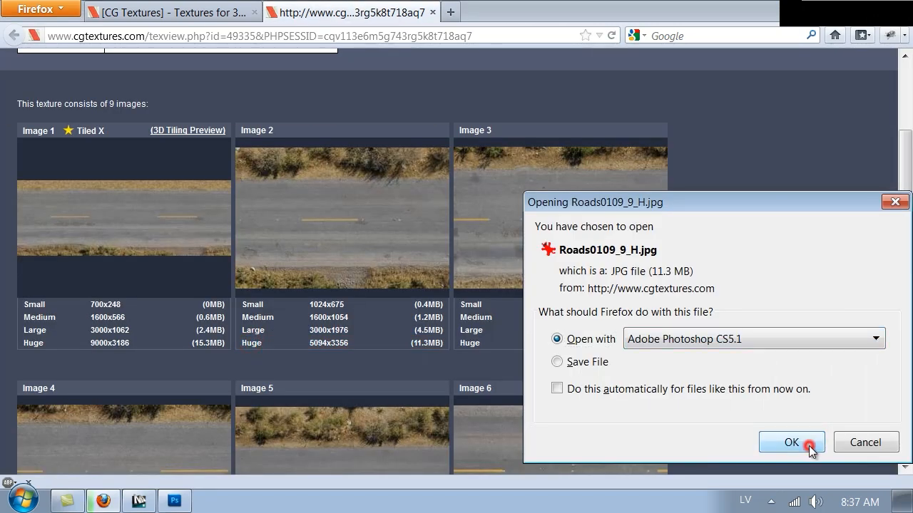
click(793, 442)
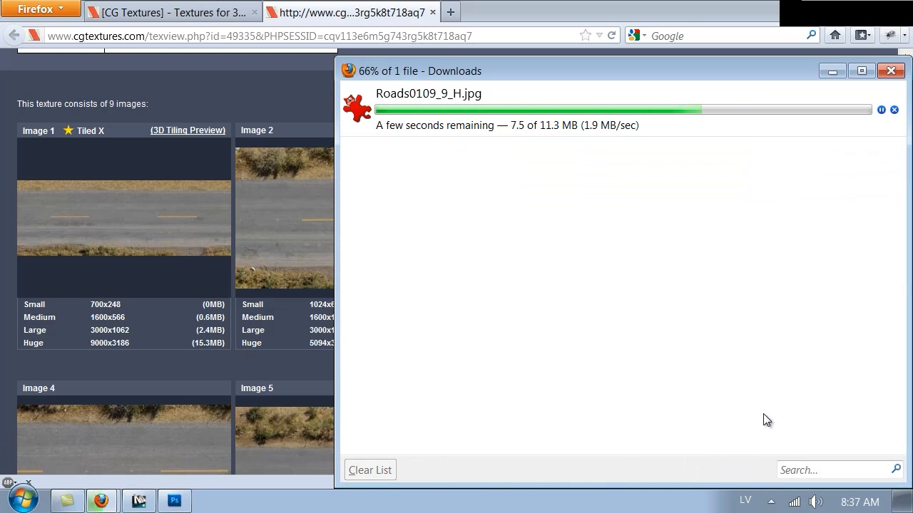
Bring Photoshop forward and zoom in and out to inspect the downloaded road photo
key(alt+Tab)
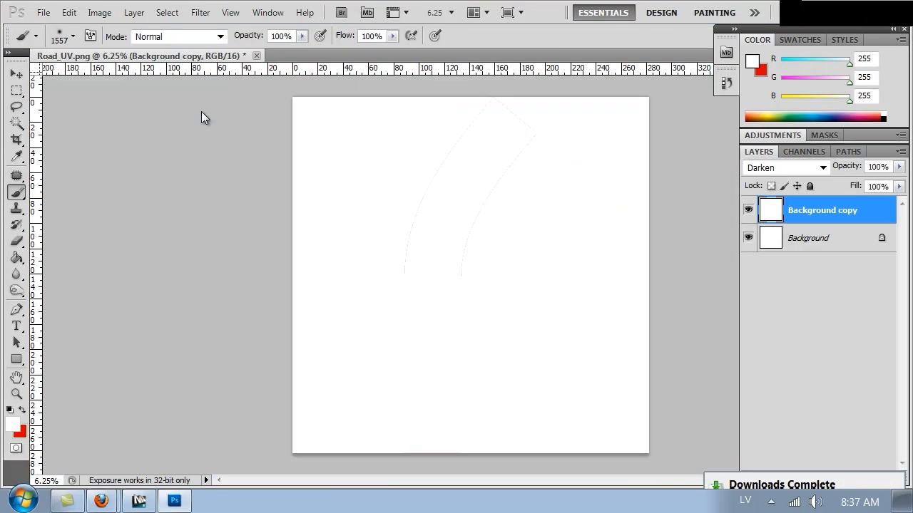
key(ctrl+plus)
key(ctrl+plus)
key(ctrl+plus)
key(ctrl+plus)
key(ctrl+plus)
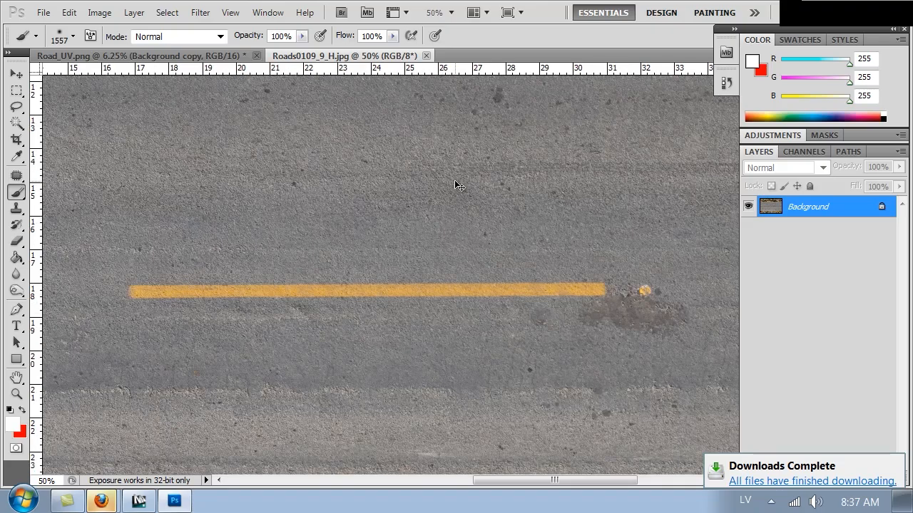
key(ctrl+plus)
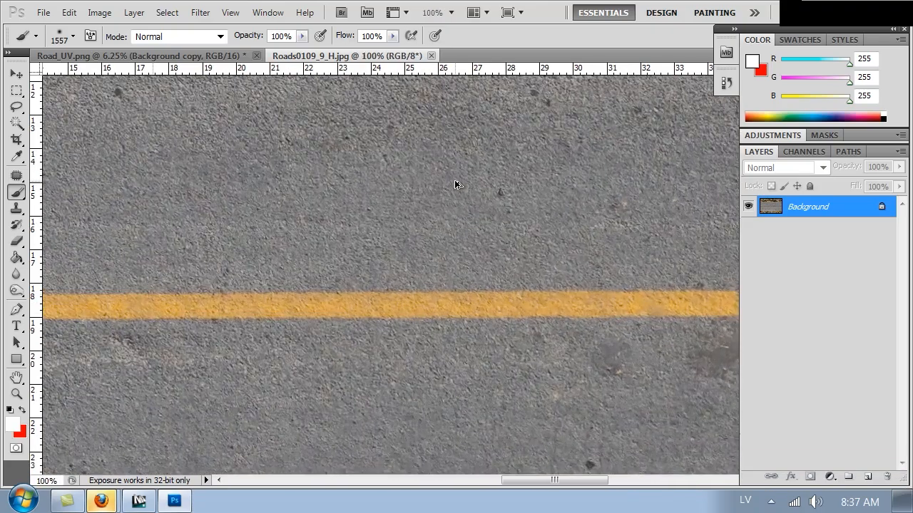
key(ctrl+minus)
key(ctrl+minus)
key(ctrl+minus)
key(ctrl+minus)
key(ctrl+minus)
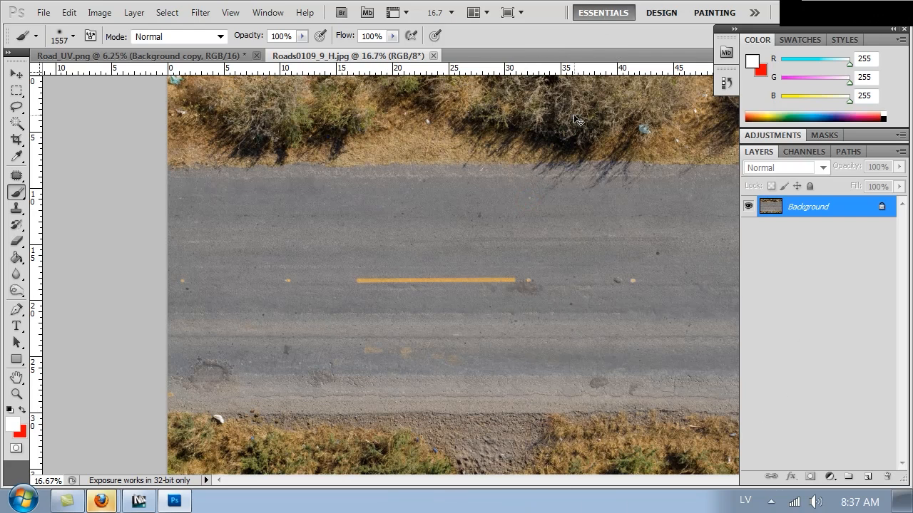
key(ctrl+minus)
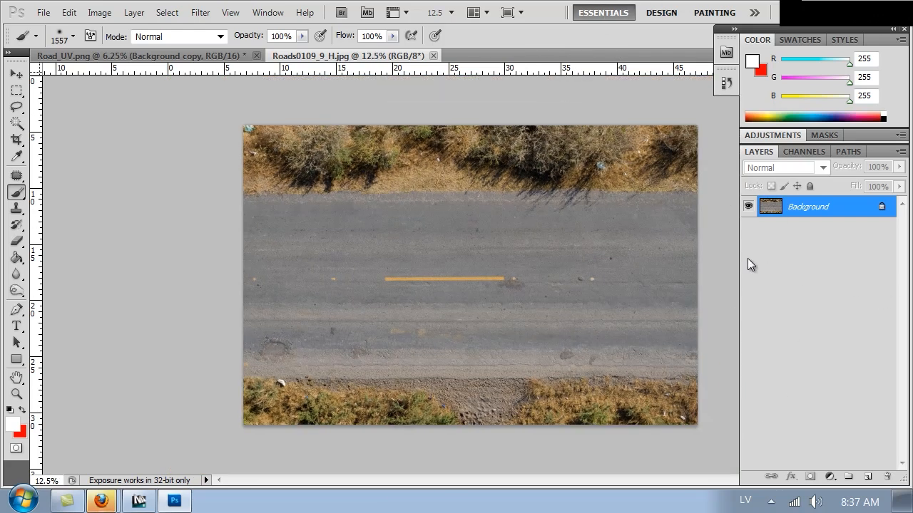
Marquee-select the asphalt band between the grass verges, then return to Road_UV.png
key(m)
drag(699, 203, 214, 333)
drag(95, 368, 94, 369)
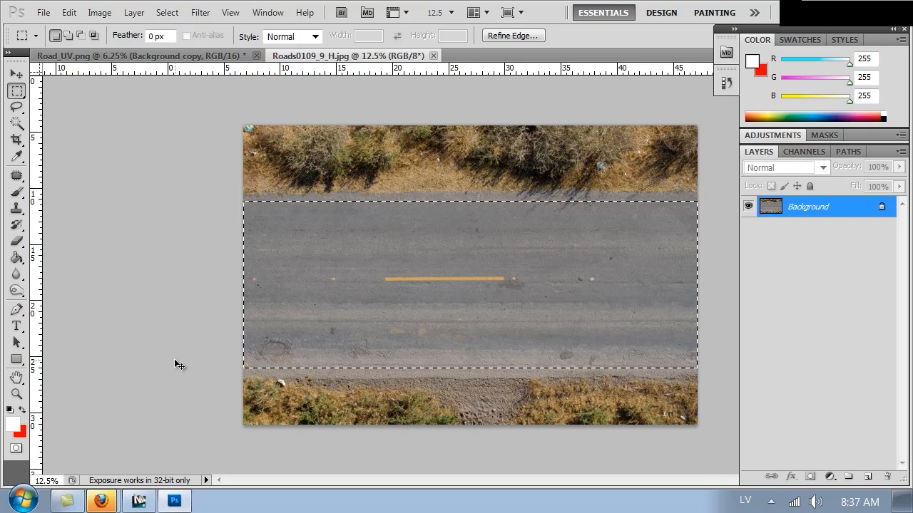
key(ctrl+Tab)
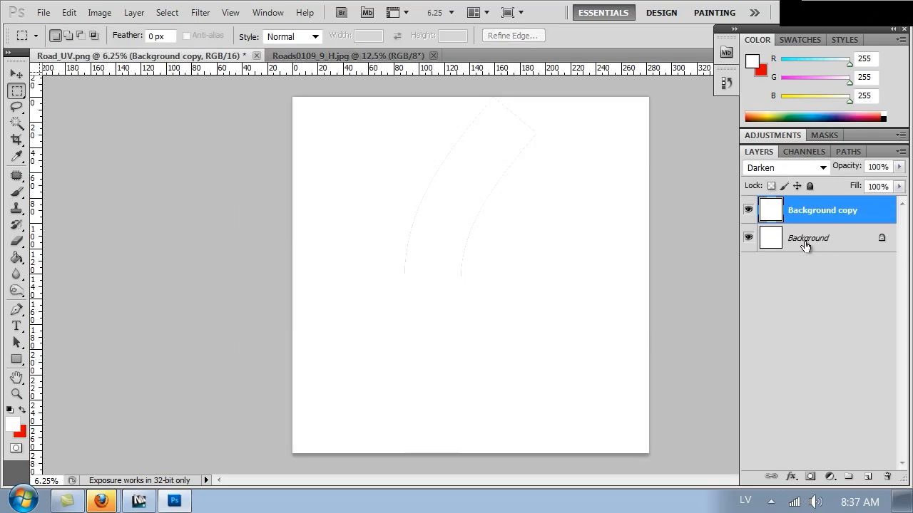
click(804, 241)
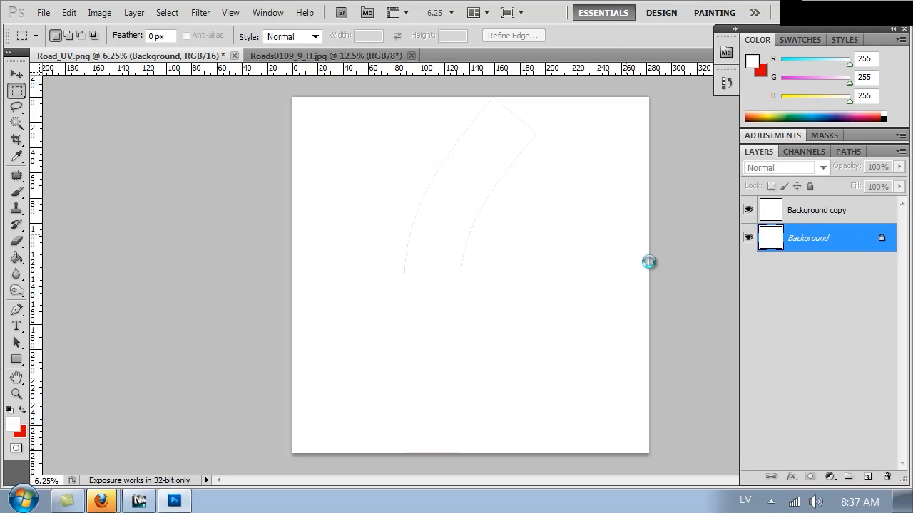
drag(506, 269, 471, 357)
right_click(477, 341)
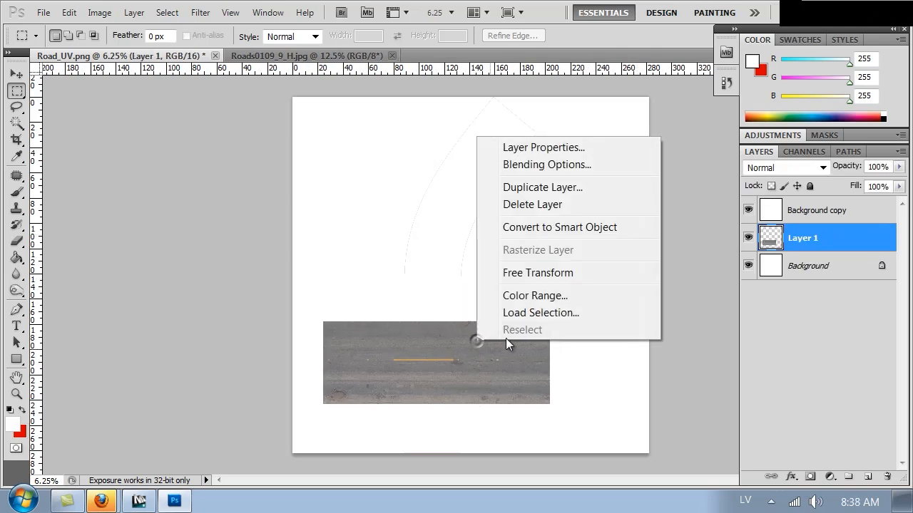
click(540, 272)
shift+drag(597, 406, 476, 238)
key(Return)
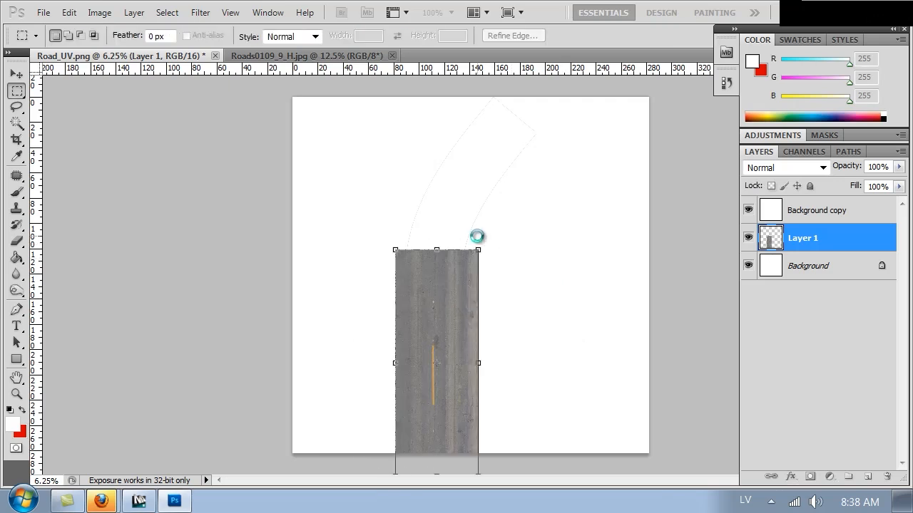
alt+scroll(477, 238, up, 2)
drag(498, 379, 512, 300)
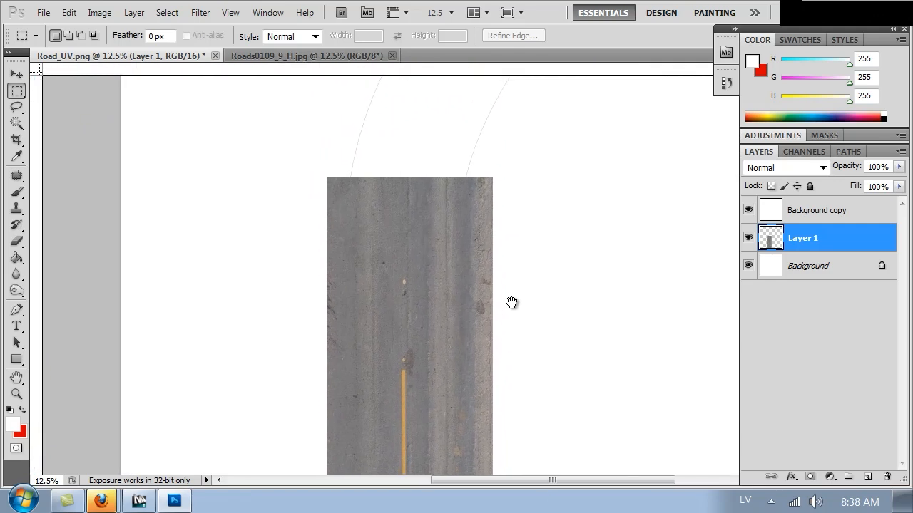
key(ctrl+1)
alt+scroll(511, 306, down, 5)
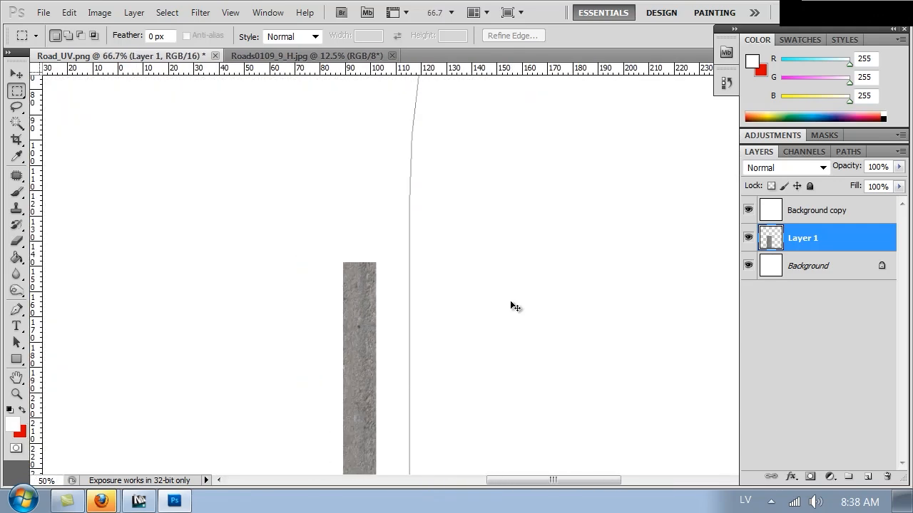
key(ctrl+minus)
key(ctrl+alt+z)
key(ctrl+alt+z)
key(ctrl+alt+z)
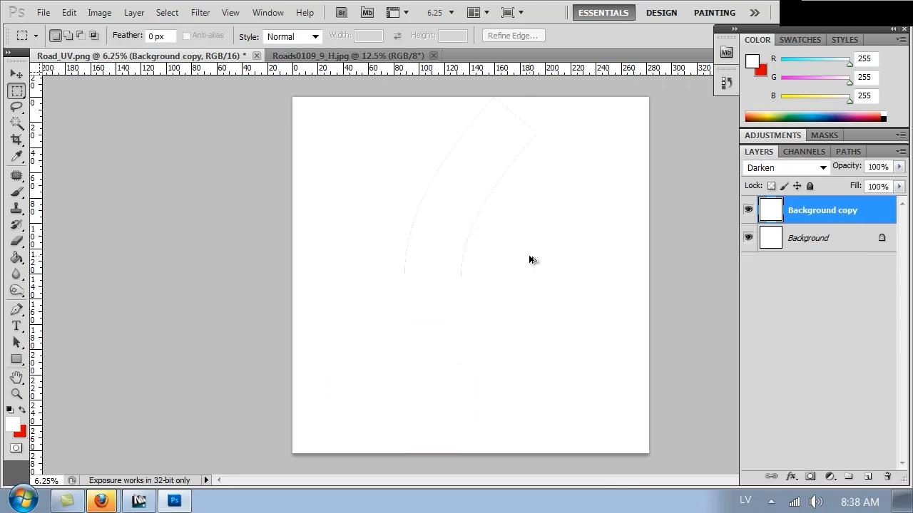
Resize Road_UV.png to a width of 10000 pixels with proportions constrained
key(ctrl+alt+i)
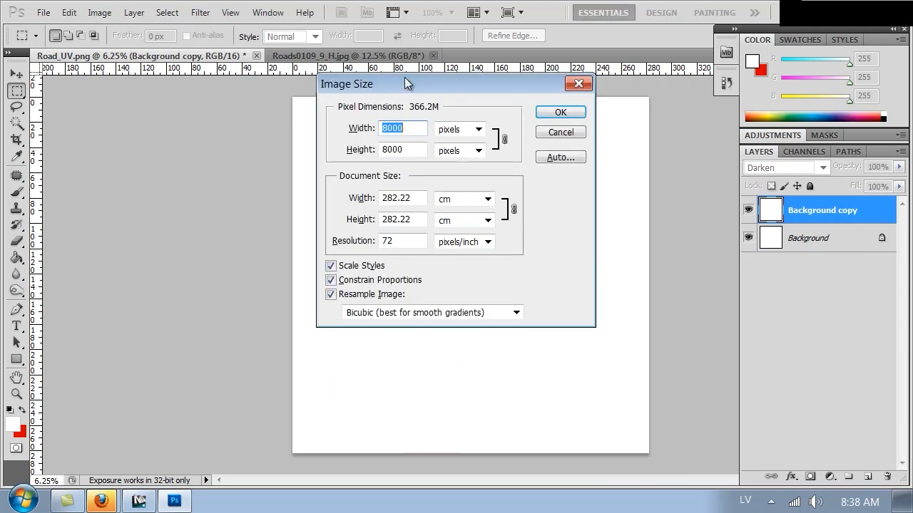
text(12000)
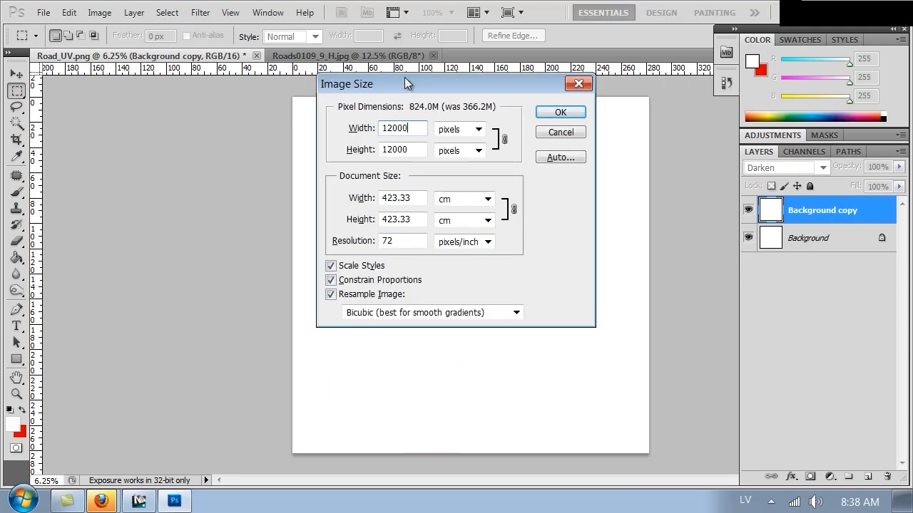
key(BackSpace)
key(BackSpace)
key(BackSpace)
key(BackSpace)
text(0000)
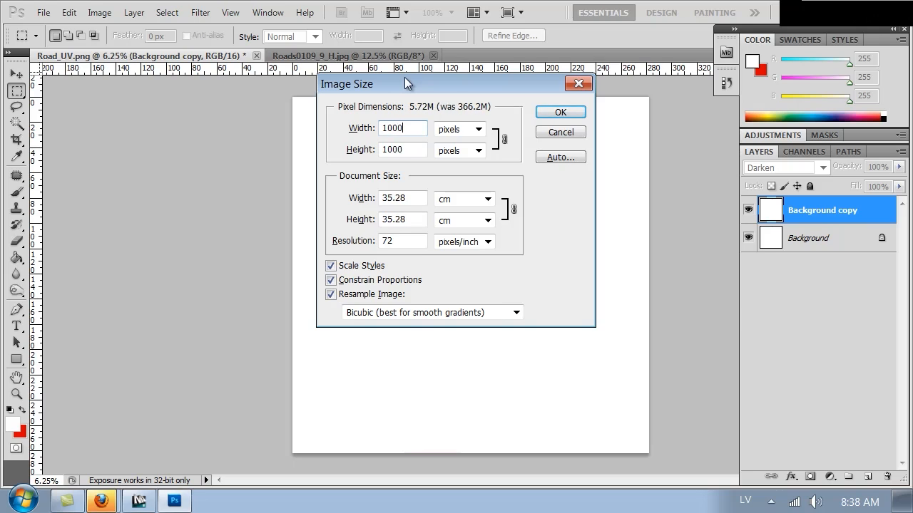
key(Return)
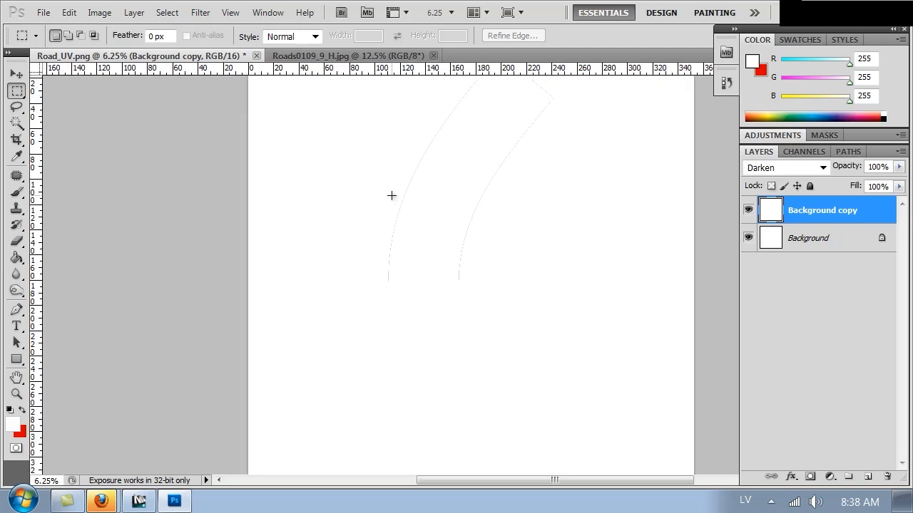
Paste the asphalt texture as Layer 1 below Background copy, rotated 90° and placed under the curve
key(ctrl+v)
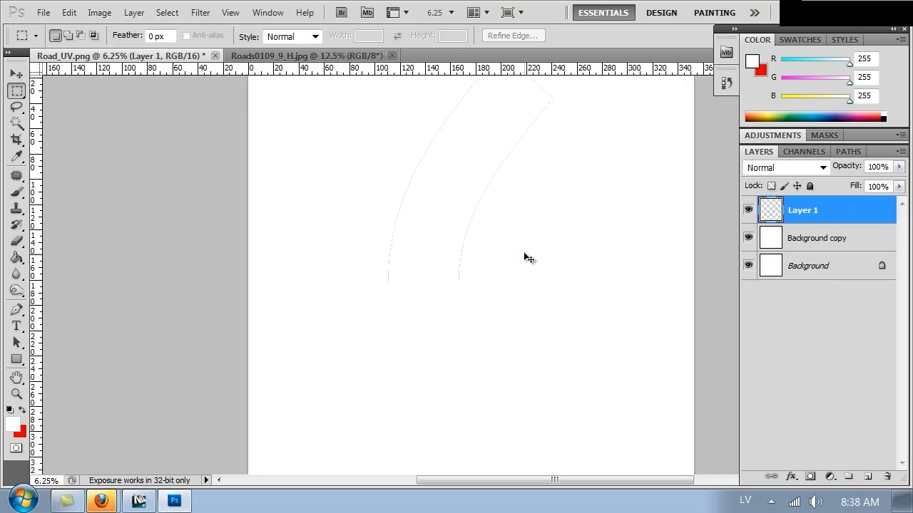
drag(772, 211, 778, 252)
right_click(465, 247)
click(529, 384)
shift+drag(644, 368, 424, 348)
drag(482, 304, 428, 422)
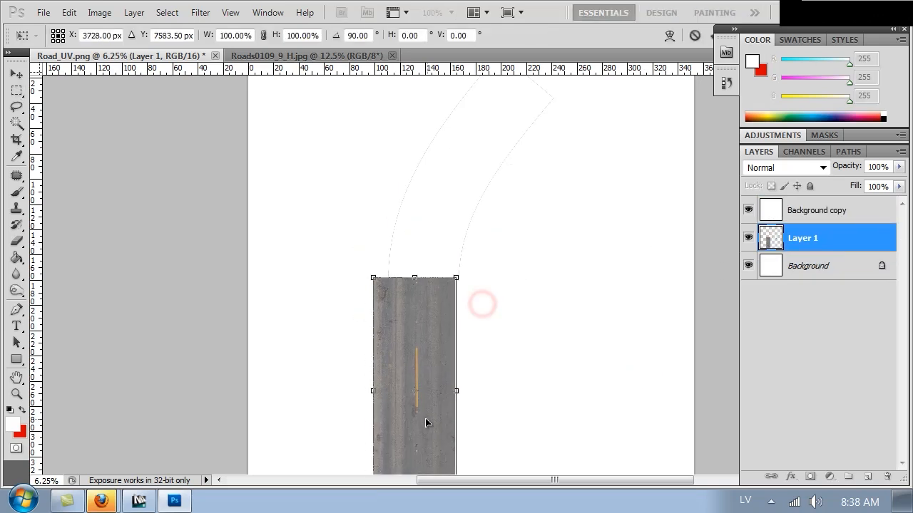
double_click(426, 422)
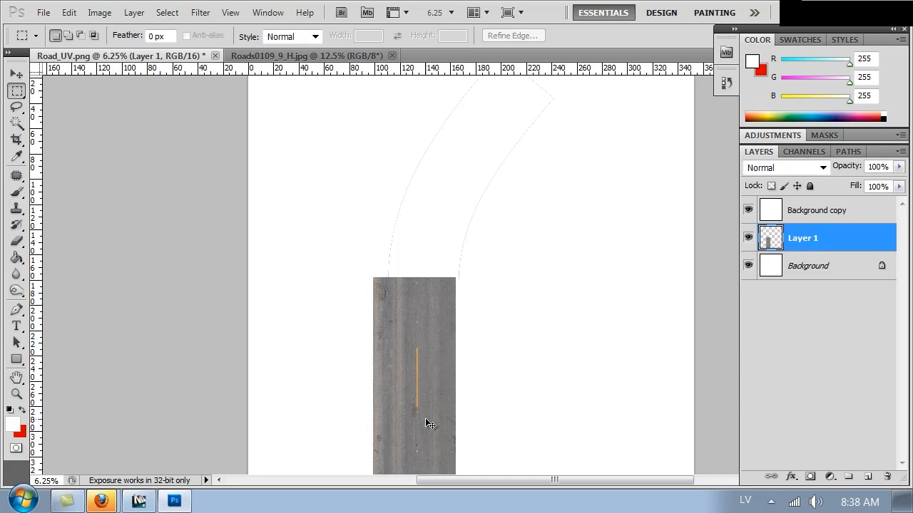
Zoom in on the asphalt strip and nudge it to line up with the road outline
key(ctrl+plus)
key(ctrl+plus)
drag(444, 420, 468, 110)
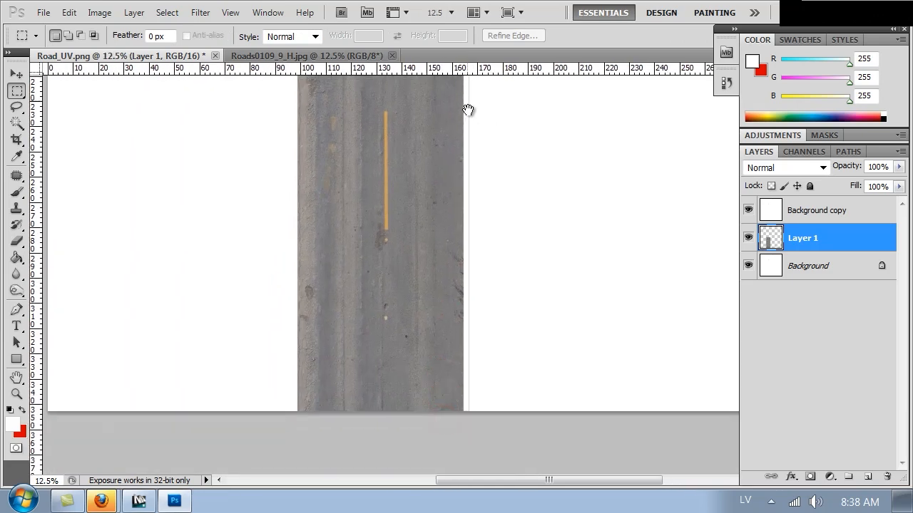
ctrl+drag(369, 345, 384, 328)
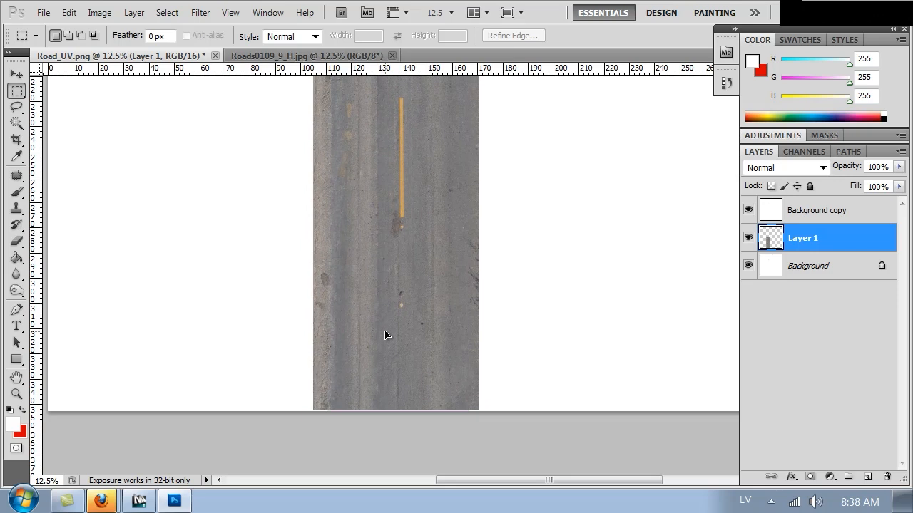
key(ctrl+plus)
key(ctrl+plus)
key(ctrl+plus)
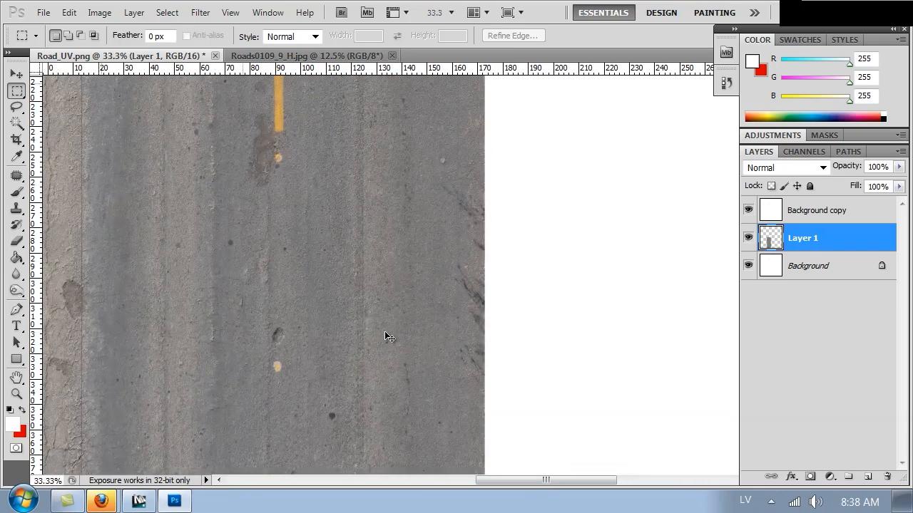
key(ctrl+plus)
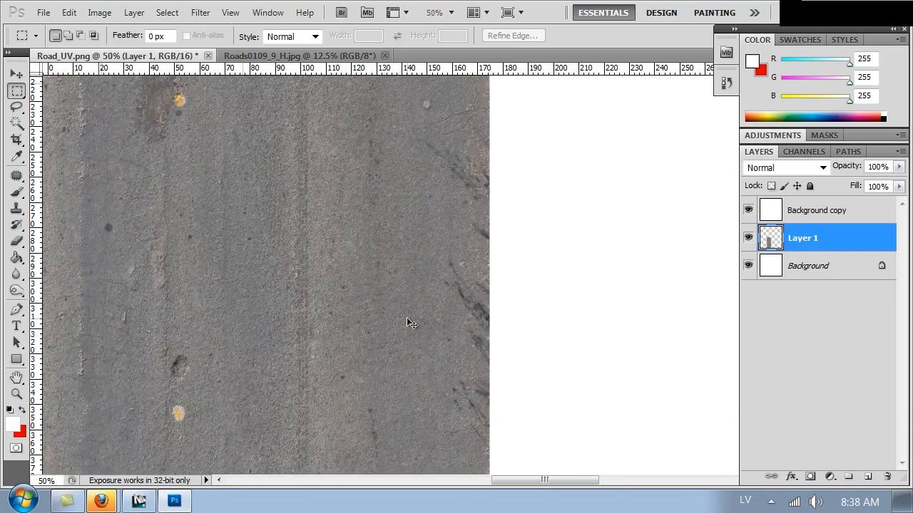
drag(164, 174, 267, 420)
key(ctrl+plus)
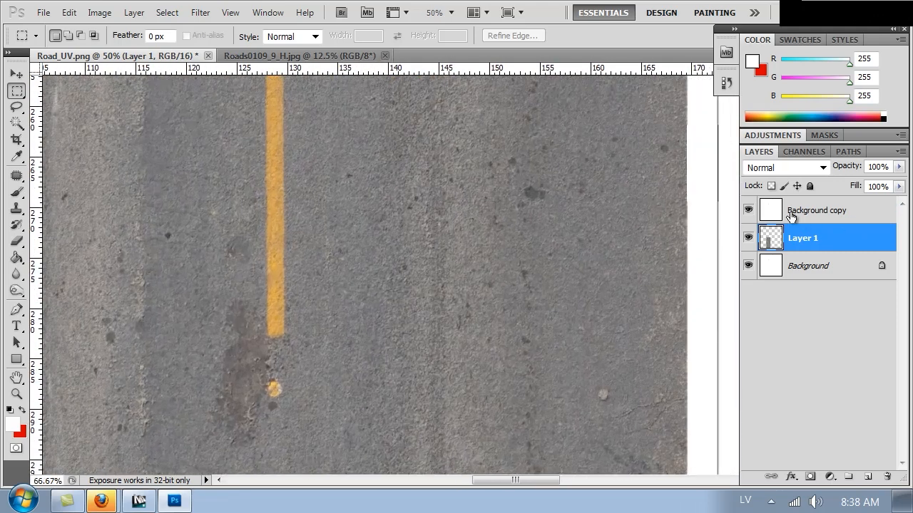
key(ctrl+minus)
key(ctrl+minus)
key(ctrl+minus)
ctrl+drag(300, 289, 334, 292)
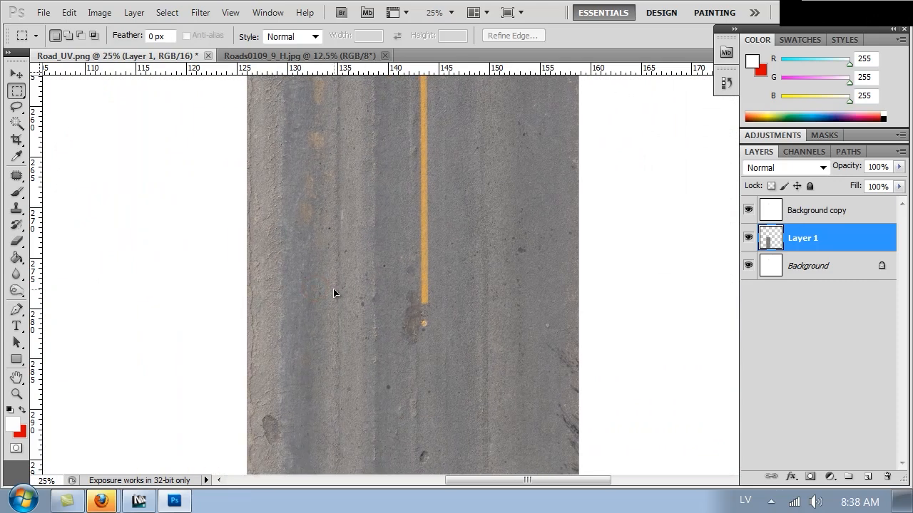
Hide the road and Background layers to check the outline, then select Background copy
alt+click(747, 211)
key(ctrl+plus)
key(ctrl+plus)
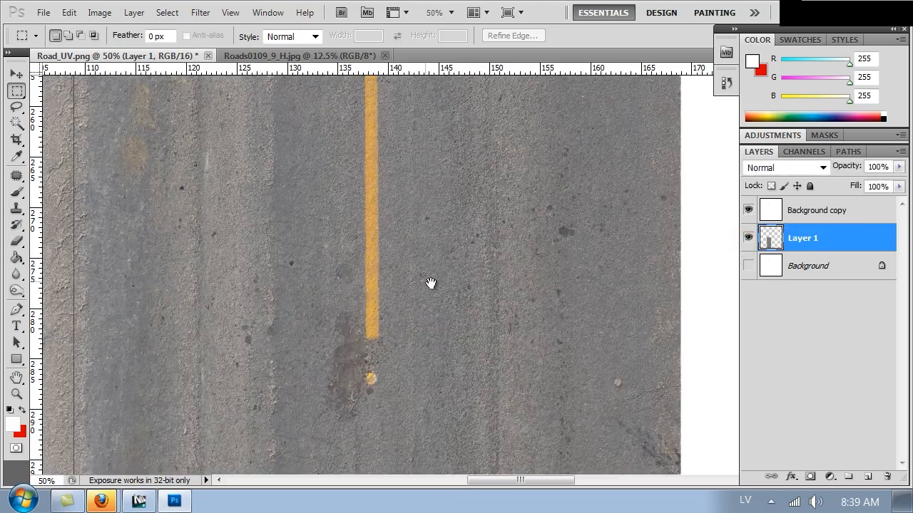
drag(431, 282, 466, 287)
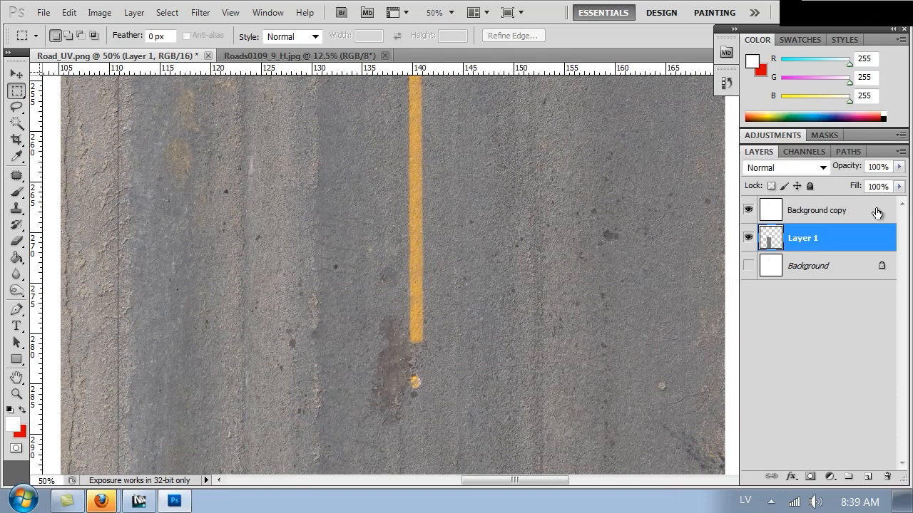
click(777, 214)
Apply Levels to Background copy with the black input level raised to 226
key(ctrl+l)
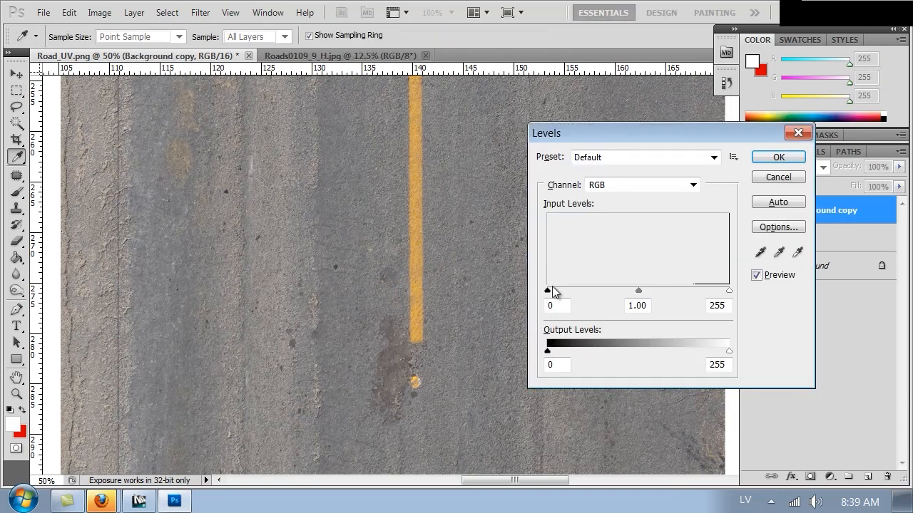
drag(547, 291, 678, 291)
drag(685, 136, 492, 304)
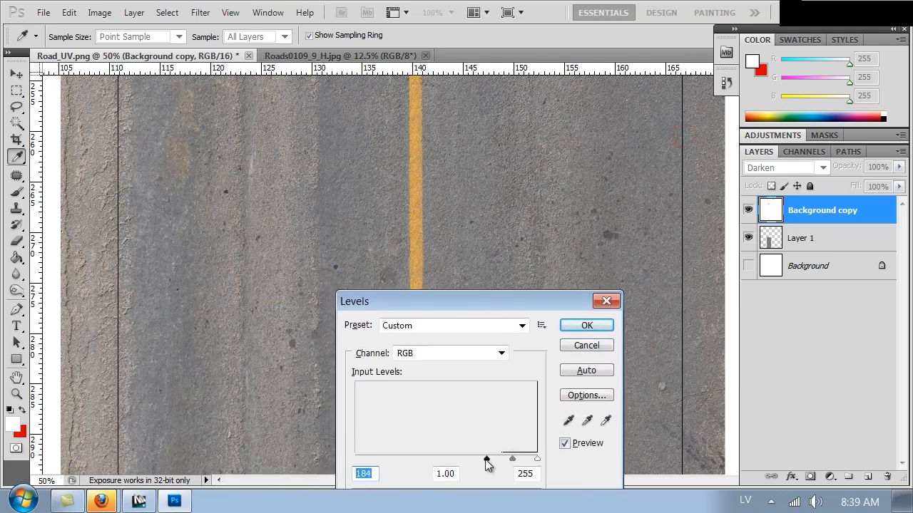
drag(490, 458, 518, 460)
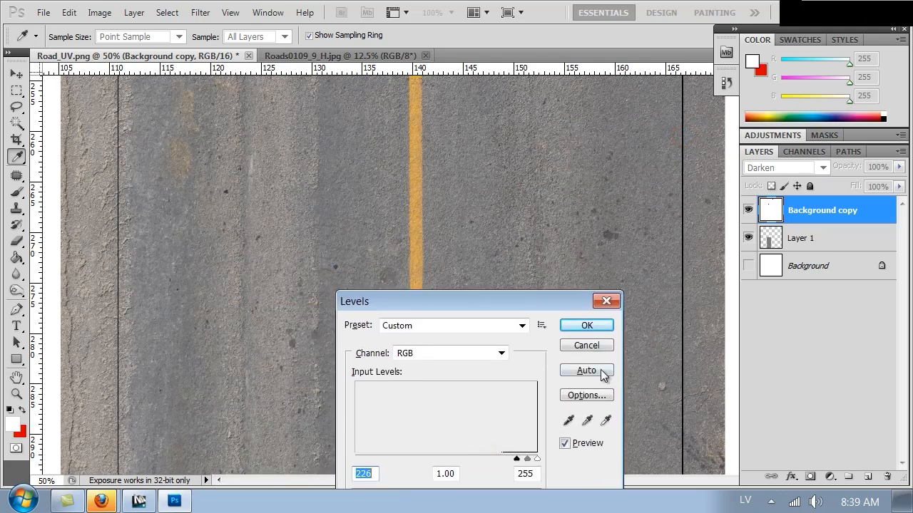
click(587, 325)
Scale Layer 1's asphalt strip down to about 92% with Free Transform
key(m)
key(ctrl+minus)
key(ctrl+minus)
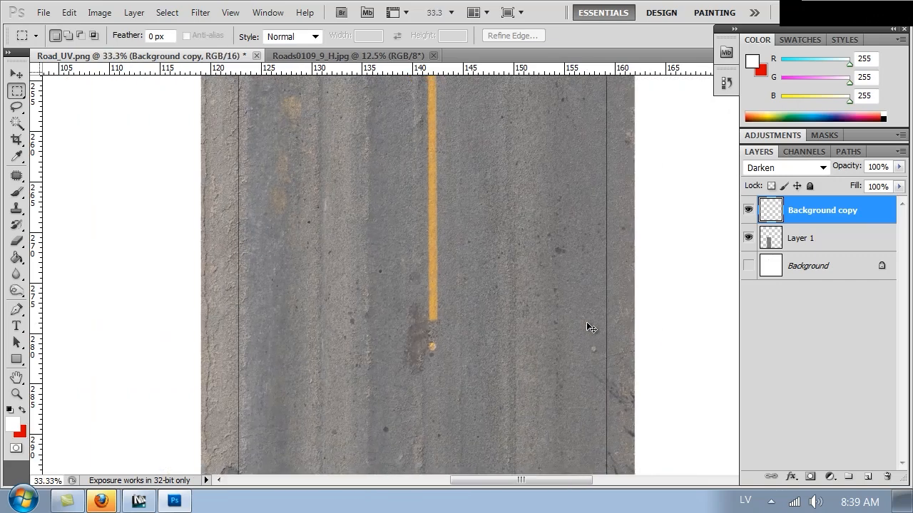
click(808, 242)
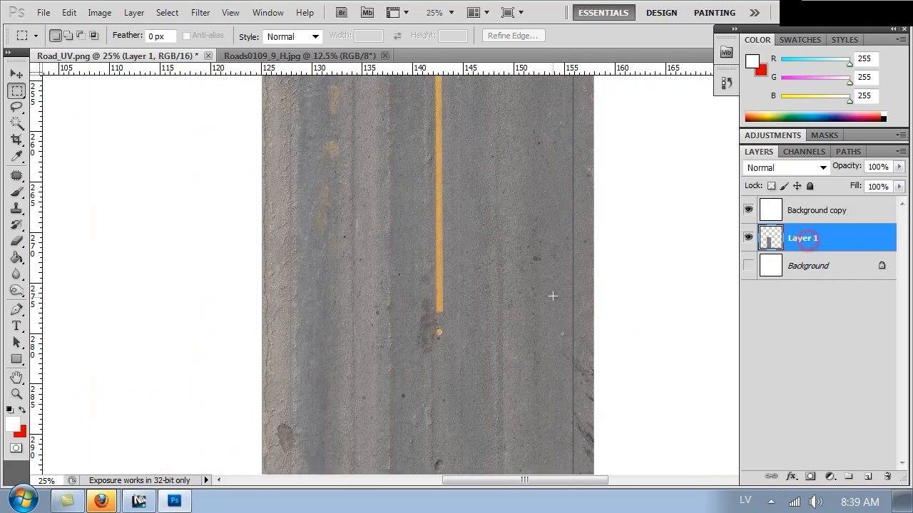
right_click(485, 278)
click(538, 416)
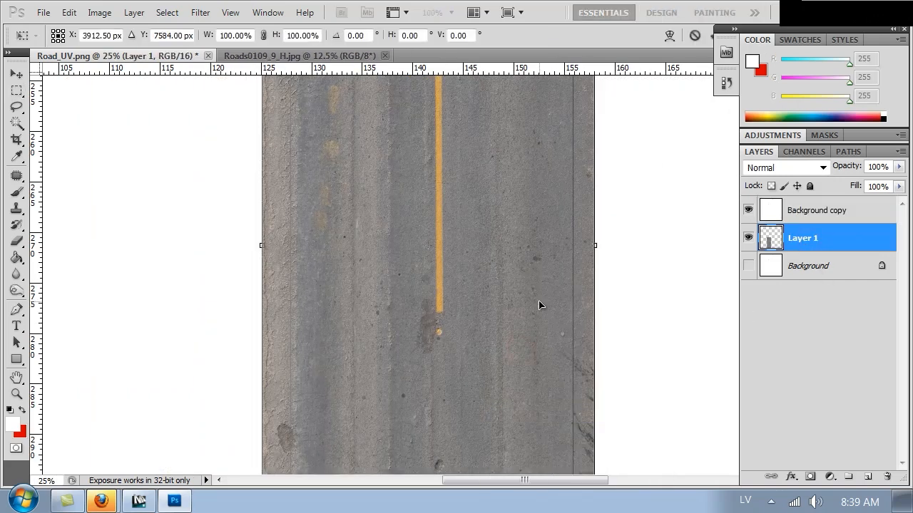
key(ctrl+minus)
key(ctrl+minus)
key(ctrl+minus)
drag(606, 198, 588, 308)
key(ctrl+plus)
key(ctrl+plus)
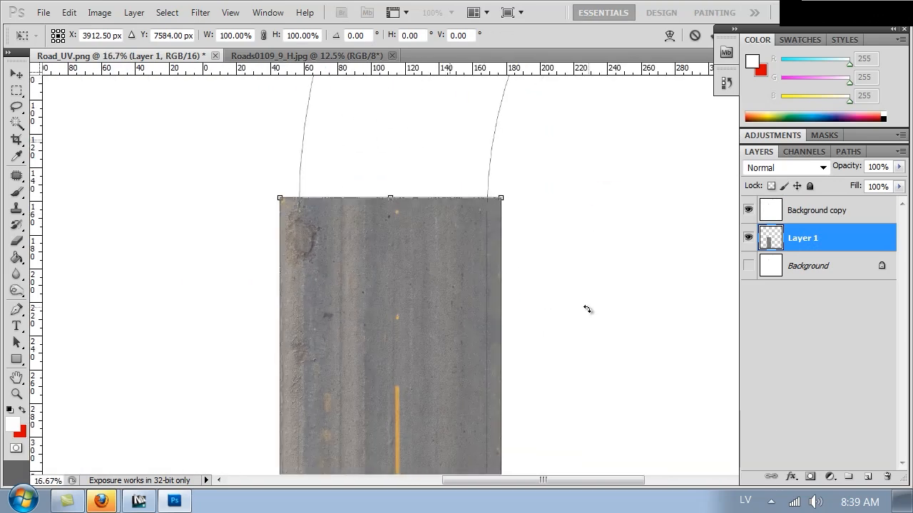
alt+shift+drag(500, 196, 489, 234)
key(Return)
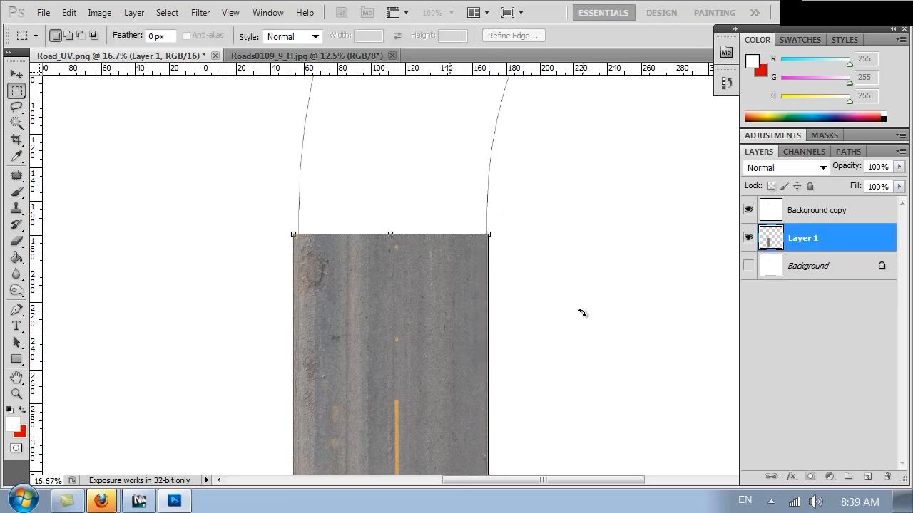
Move the strip to the canvas bottom and stack a duplicate copy above it
drag(546, 359, 523, 0)
click(508, 265)
ctrl+drag(396, 255, 398, 279)
drag(550, 171, 541, 438)
drag(537, 254, 538, 255)
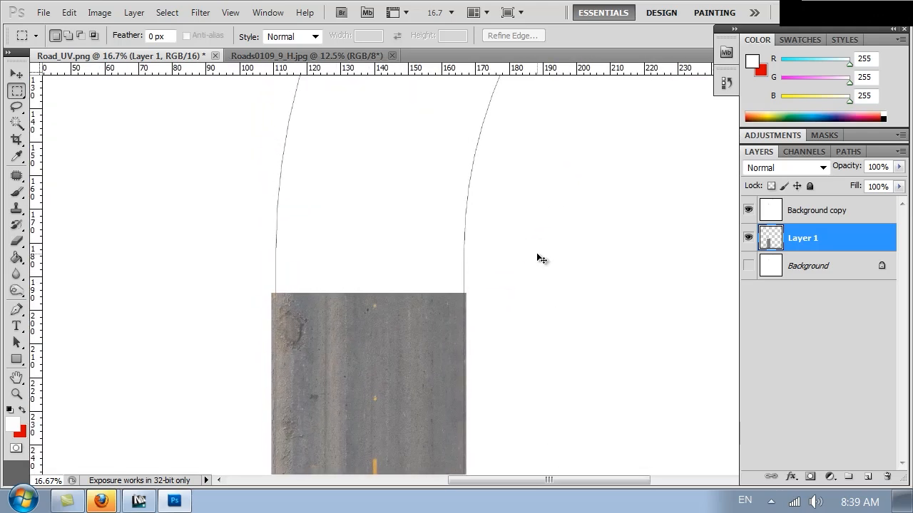
key(ctrl+minus)
key(ctrl+minus)
key(ctrl+minus)
key(ctrl+minus)
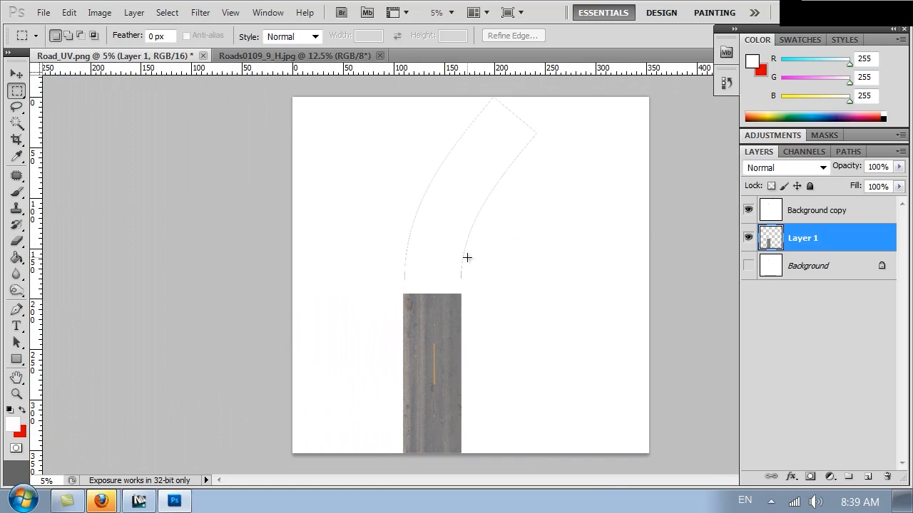
key(ctrl+j)
drag(435, 413, 465, 207)
Erase the hard seam between the two asphalt strips with a 484 px eraser
key(ctrl+plus)
key(ctrl+plus)
key(ctrl+plus)
key(e)
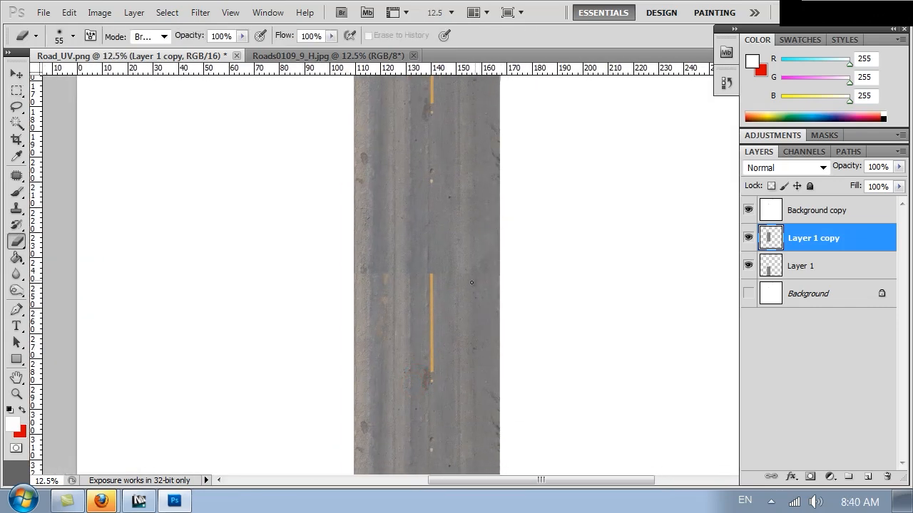
right_click(457, 299)
drag(564, 327, 571, 329)
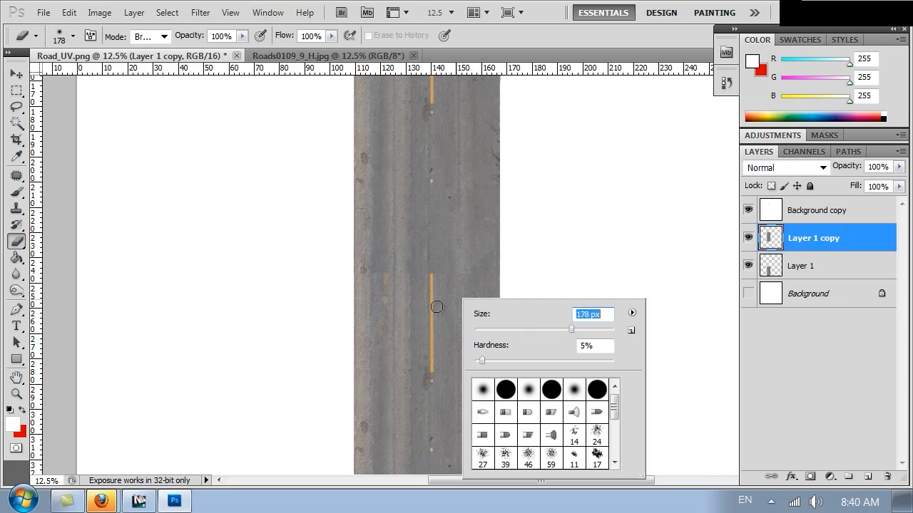
click(589, 329)
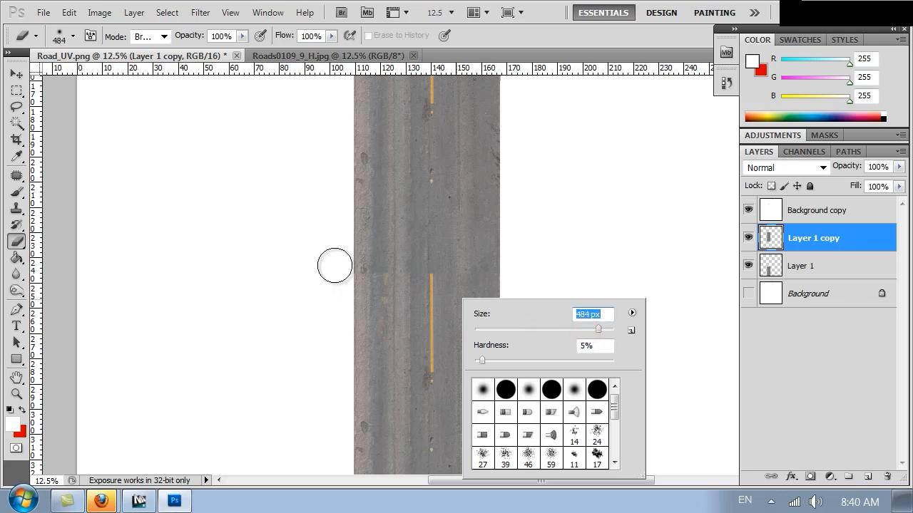
click(365, 263)
mouse_move(381, 250)
mouse_down()
mouse_move(389, 299)
mouse_move(402, 254)
mouse_move(424, 271)
mouse_move(445, 311)
mouse_up()
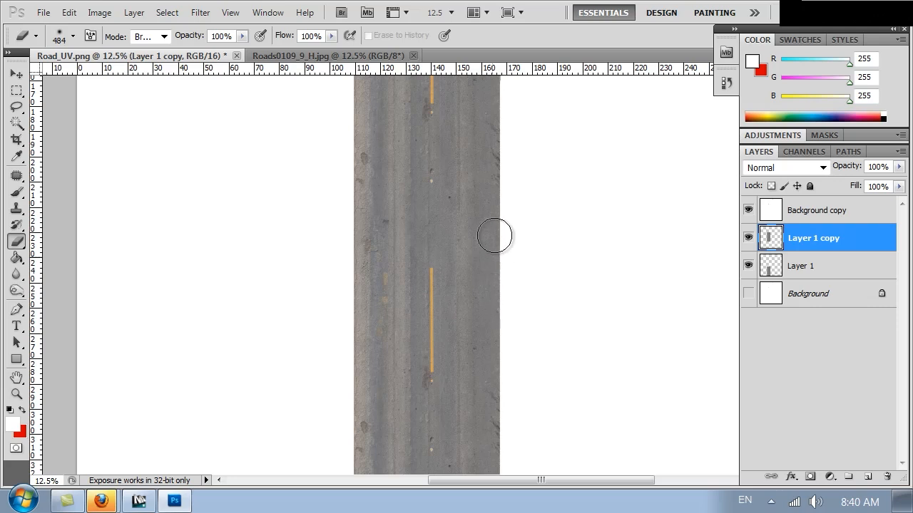
Duplicate the road strip again and move the new copy to the canvas top
drag(509, 138, 491, 405)
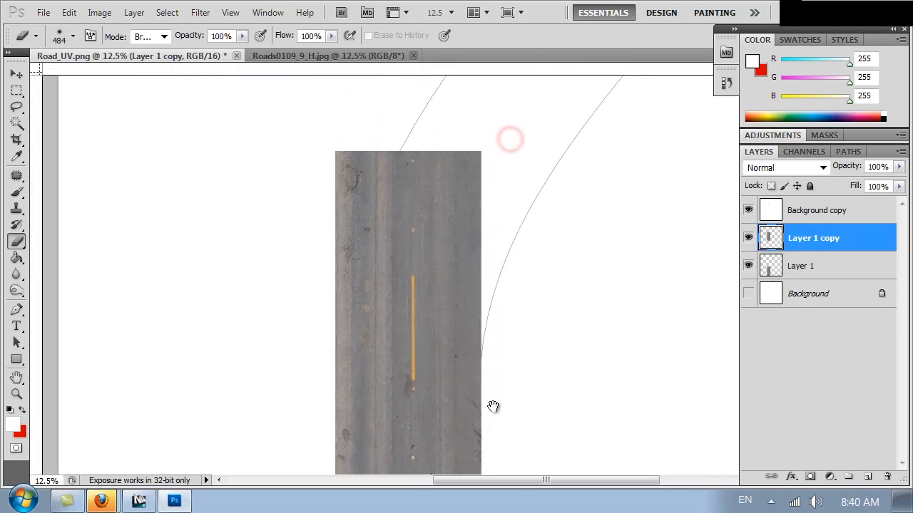
key(ctrl+minus)
key(ctrl+minus)
key(ctrl+minus)
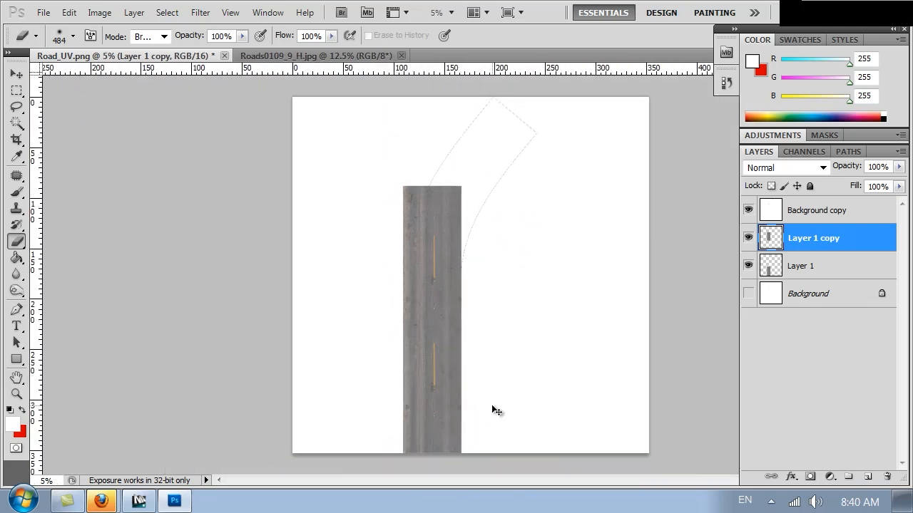
key(ctrl+minus)
key(ctrl+plus)
key(ctrl+plus)
key(ctrl+plus)
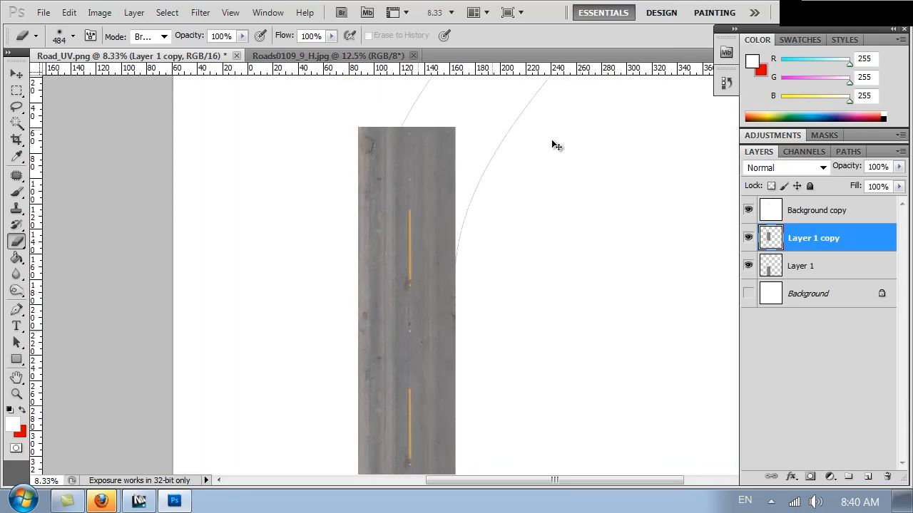
key(ctrl+j)
ctrl+drag(420, 355, 438, 163)
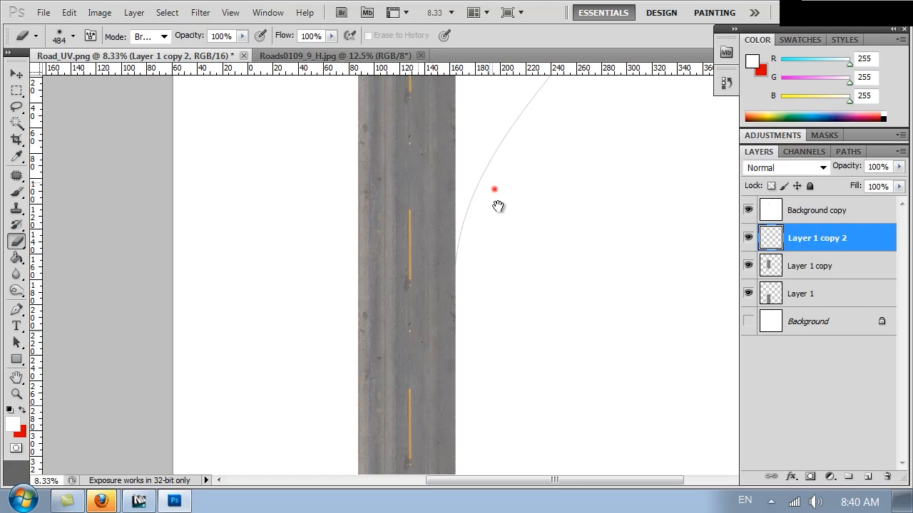
Look over the road texture, then merge Layer 1 copy 2 down into Layer 1 copy
drag(492, 187, 497, 276)
key(ctrl+minus)
key(ctrl+minus)
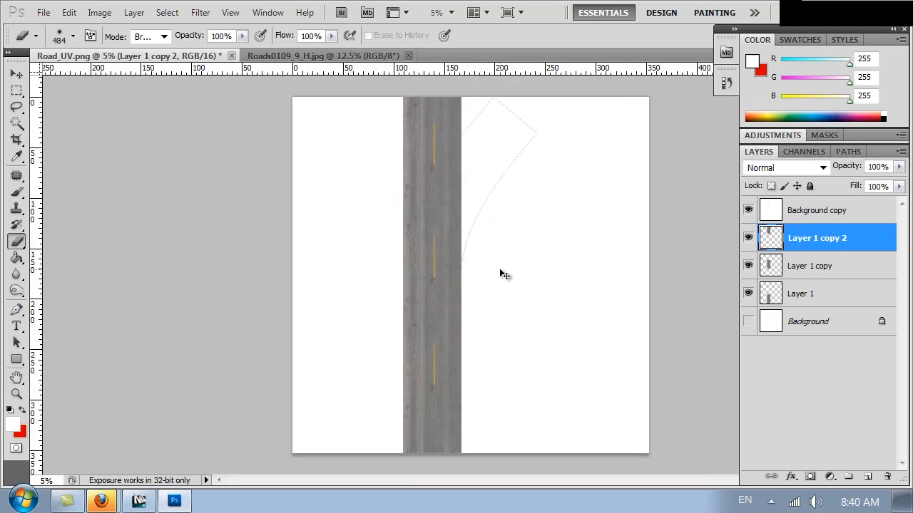
key(ctrl+plus)
key(ctrl+plus)
key(ctrl+plus)
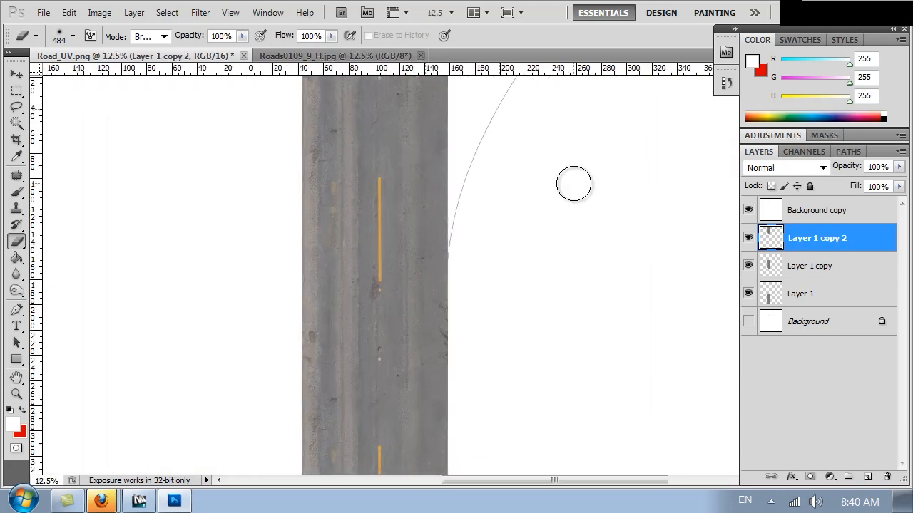
key(ctrl+plus)
key(ctrl+plus)
key(ctrl+plus)
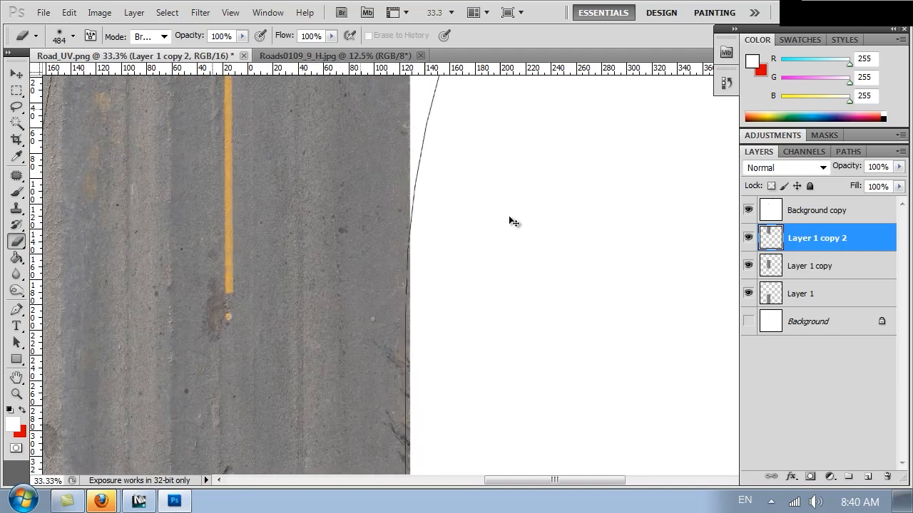
drag(199, 234, 432, 204)
key(ctrl+plus)
key(ctrl+plus)
key(ctrl+plus)
key(ctrl+minus)
key(ctrl+minus)
key(ctrl+minus)
key(ctrl+minus)
key(ctrl+minus)
key(ctrl+minus)
key(ctrl+minus)
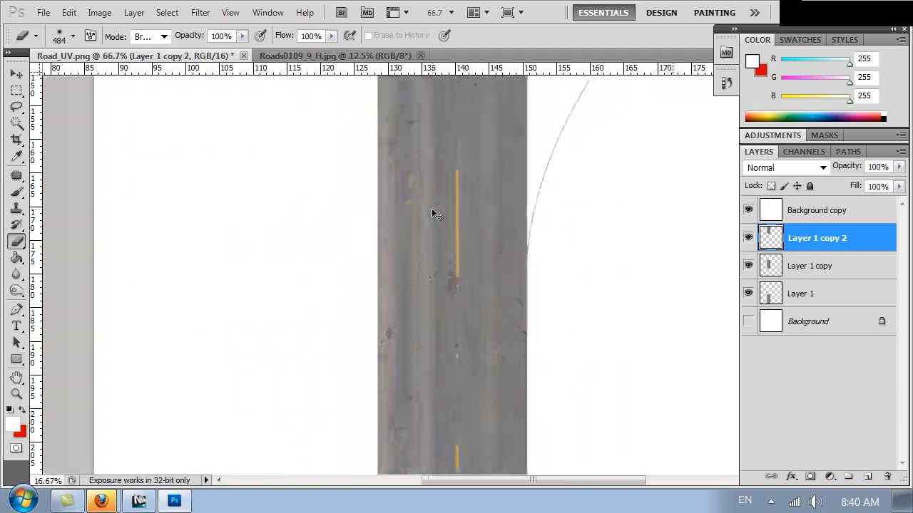
drag(566, 187, 515, 378)
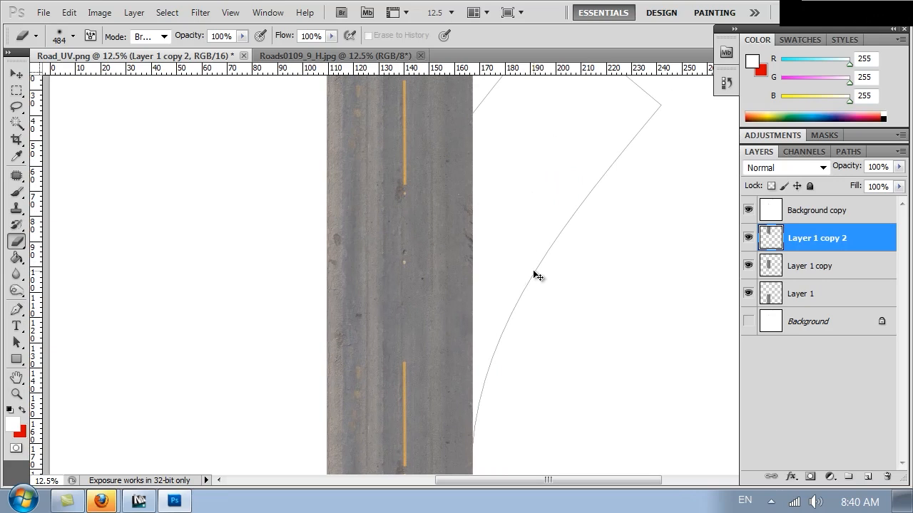
key(ctrl+minus)
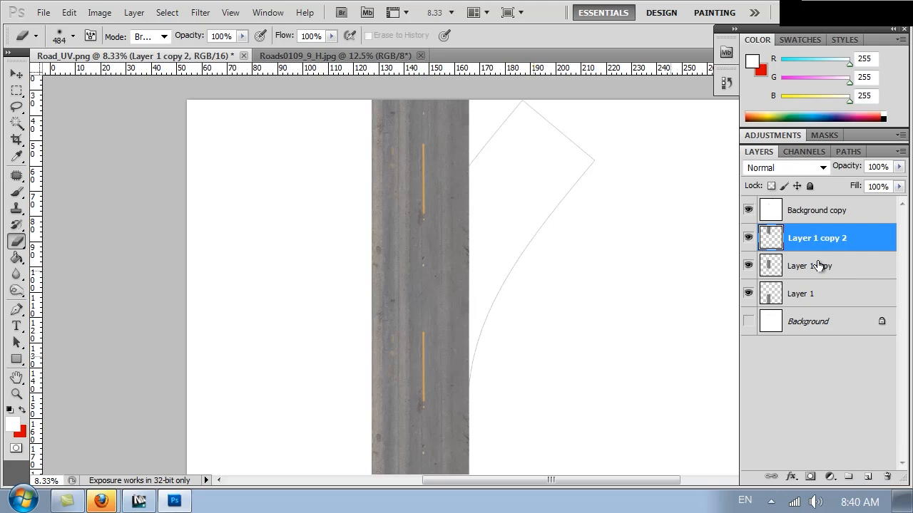
key(ctrl+e)
Copy the marquee-selected road strip onto a new Layer 2
key(m)
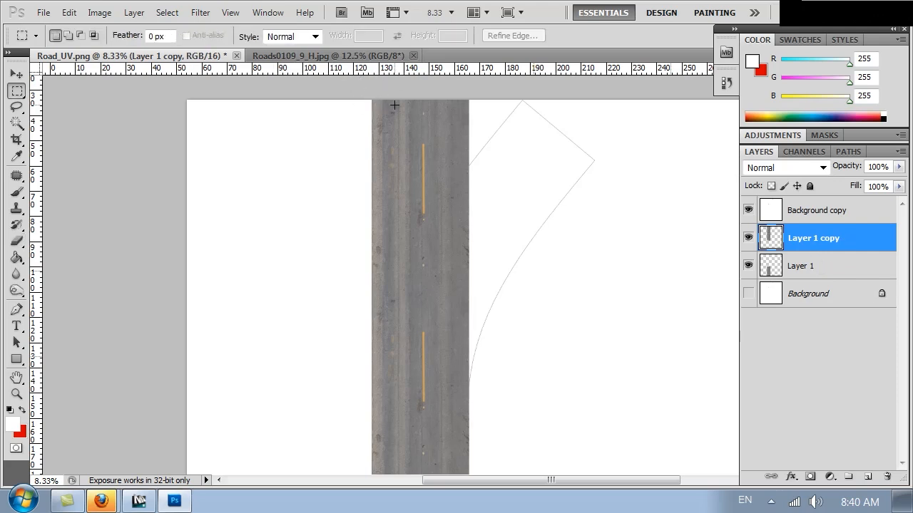
drag(451, 193, 483, 464)
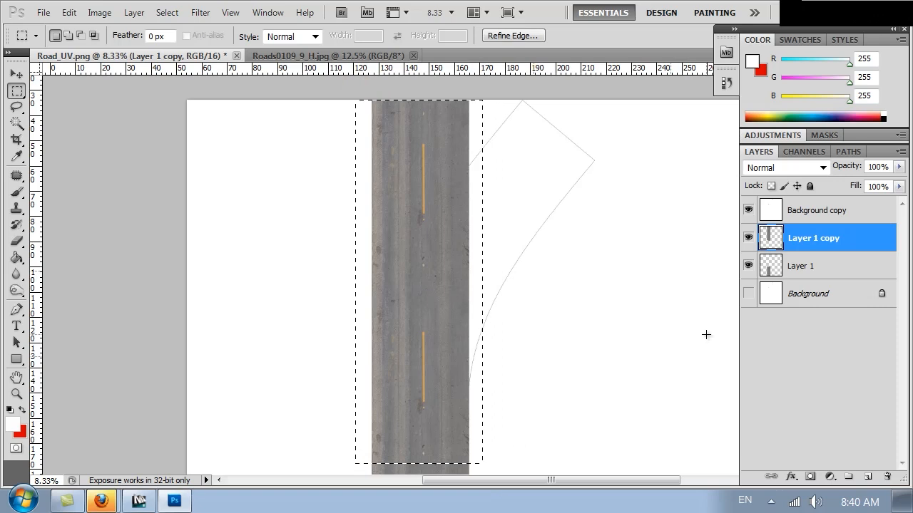
key(ctrl+j)
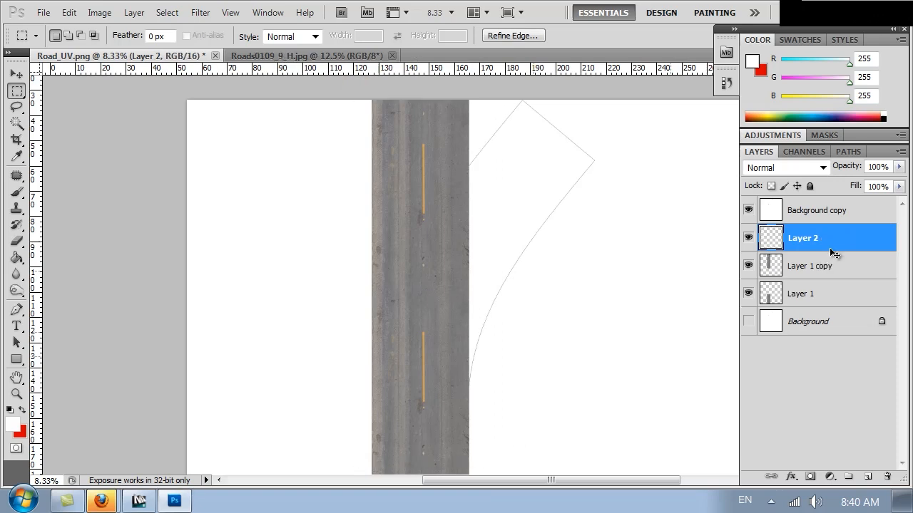
Hide Layer 1 copy and Layer 1, and start Puppet Warp on Layer 2
click(747, 265)
click(747, 293)
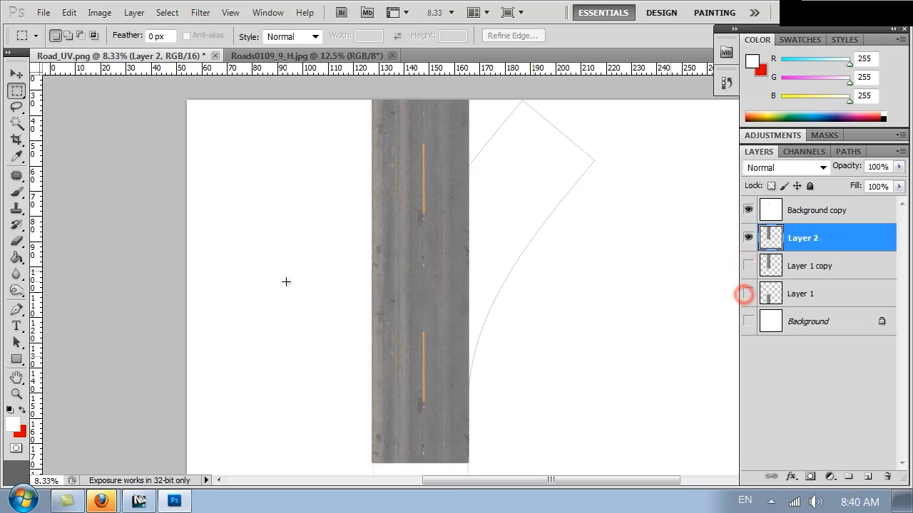
click(68, 12)
click(170, 327)
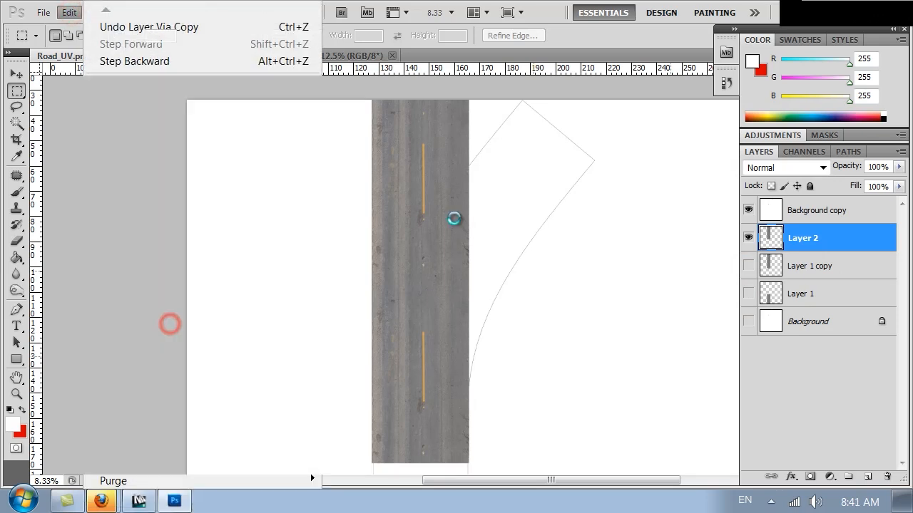
Pin the road's bottom edge with three pins and drag top and middle pins to bend it
click(375, 460)
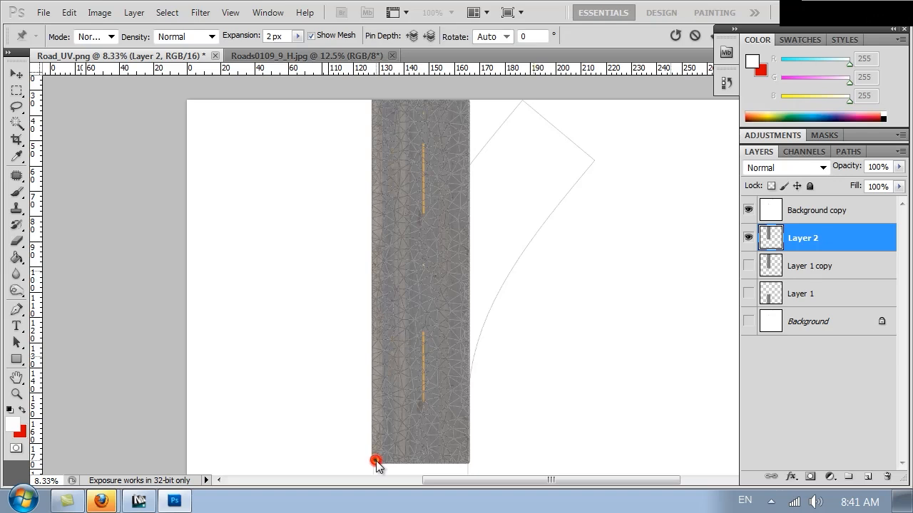
click(421, 459)
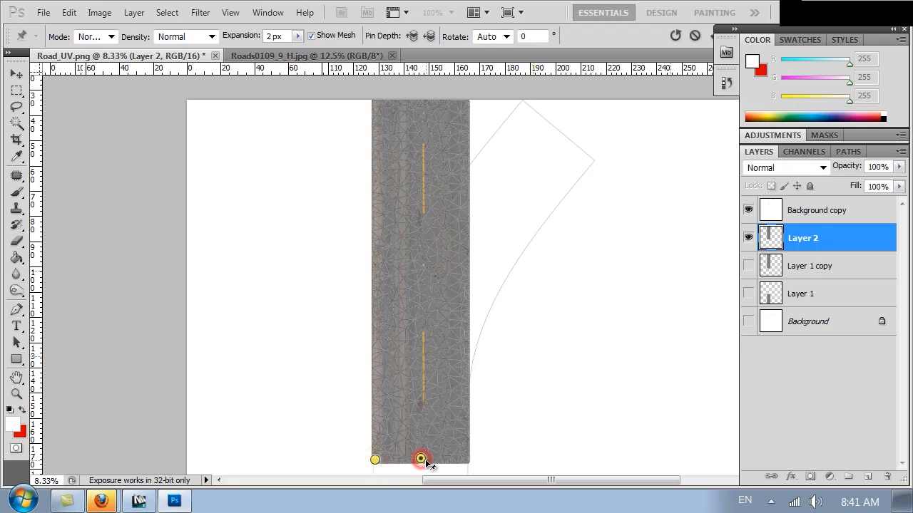
click(468, 456)
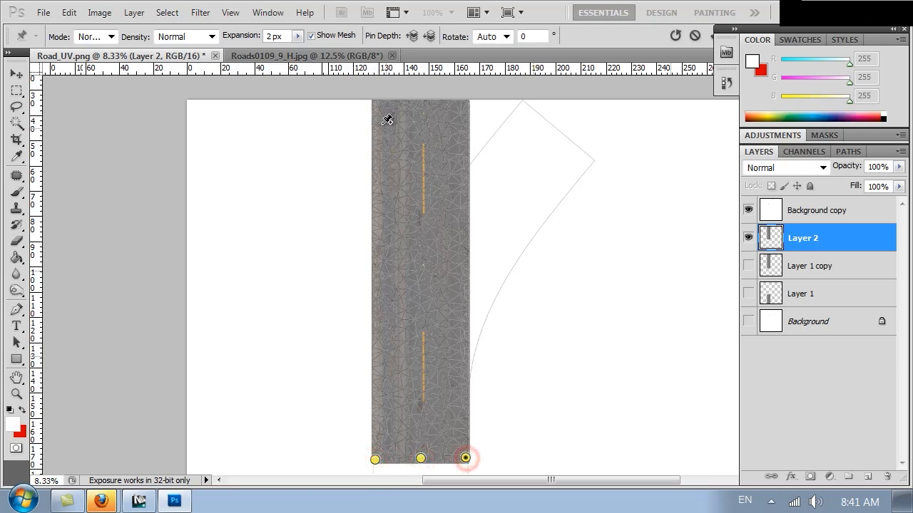
drag(423, 101, 559, 124)
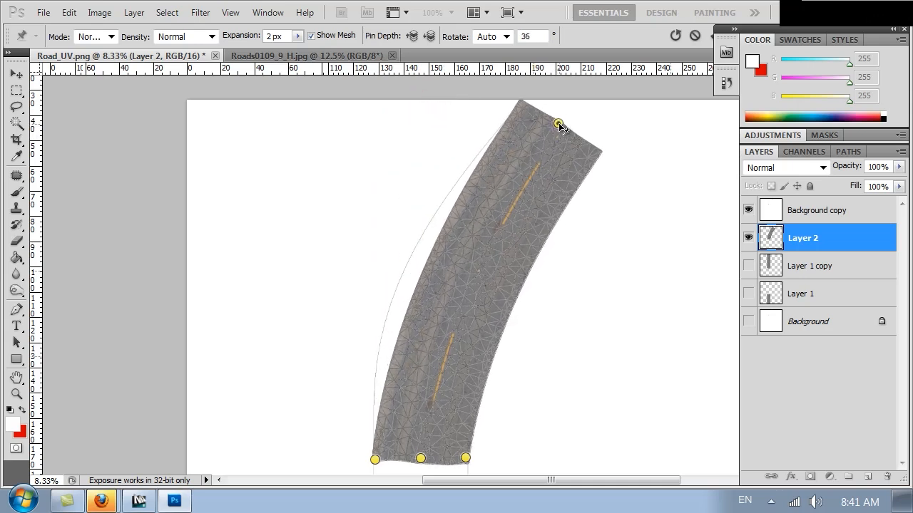
click(466, 286)
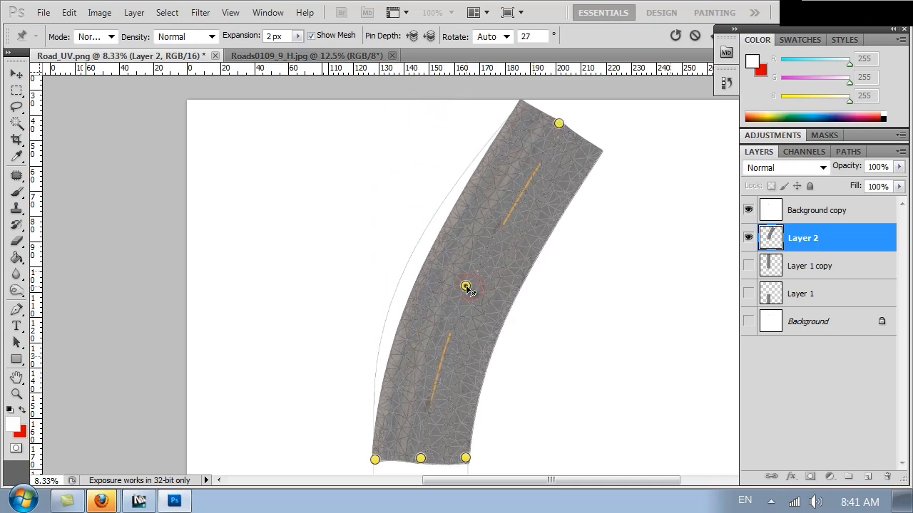
drag(466, 285, 443, 295)
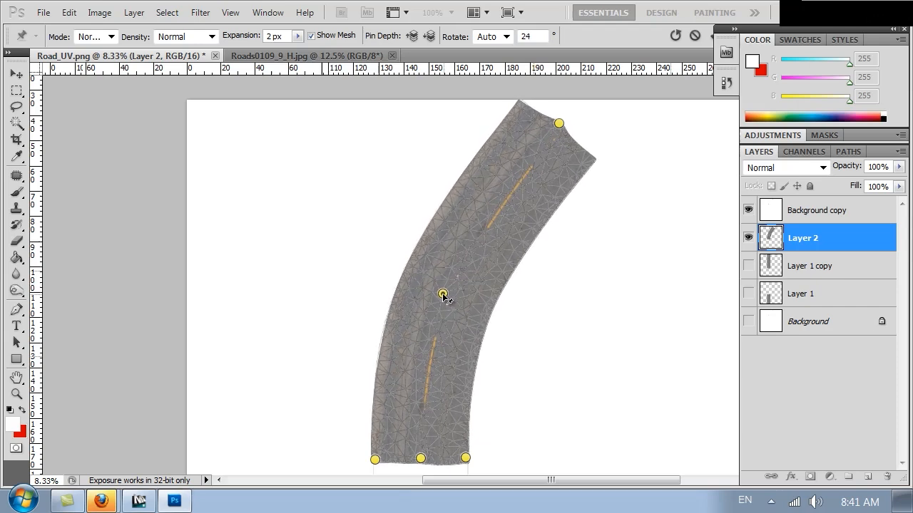
click(487, 213)
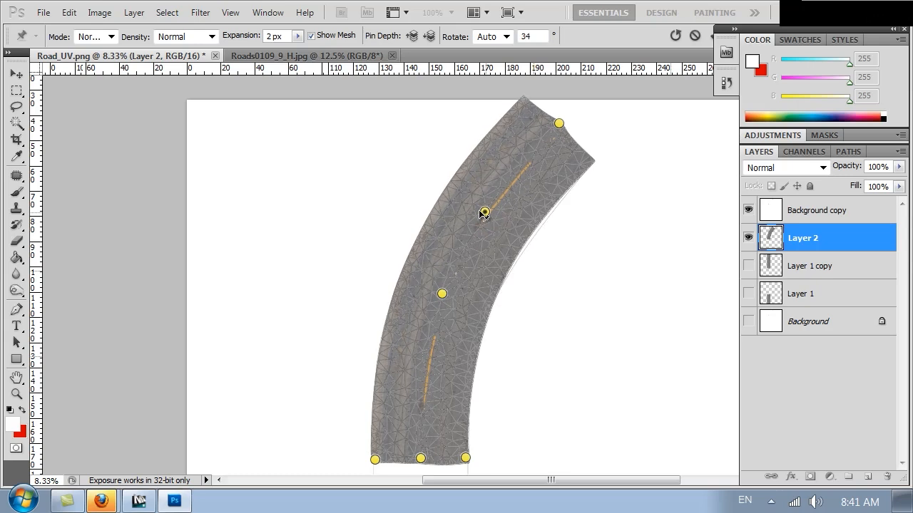
drag(488, 212, 493, 214)
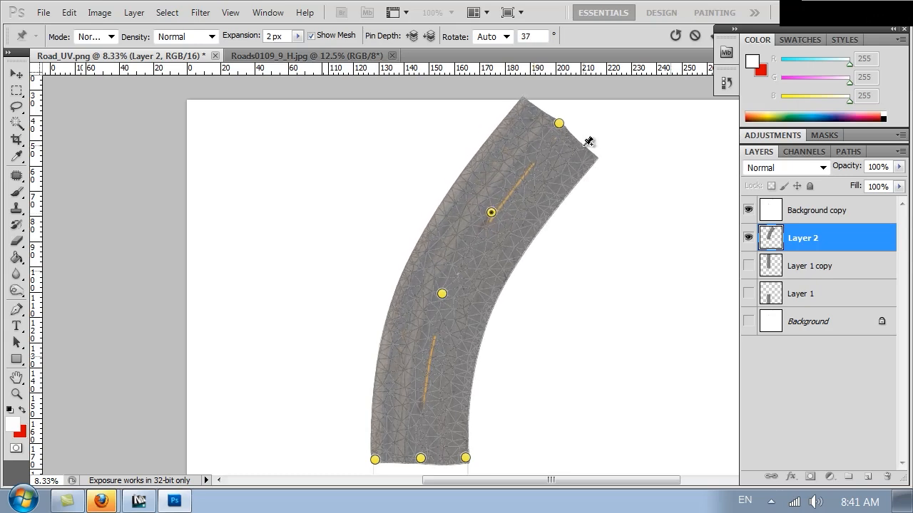
Add pins at the top-right corner and along the curve, then finish the warp
key(ctrl+plus)
key(ctrl+plus)
drag(658, 153, 483, 420)
drag(361, 434, 341, 412)
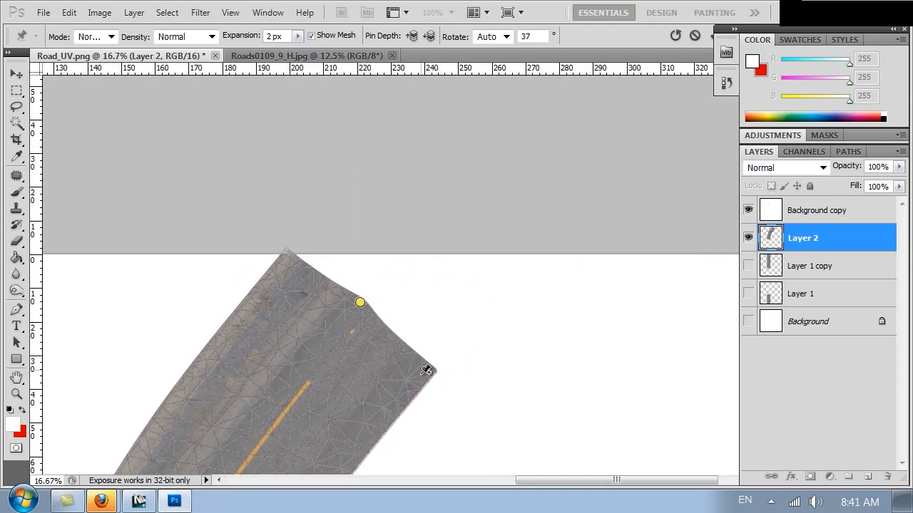
click(422, 375)
drag(423, 374, 421, 373)
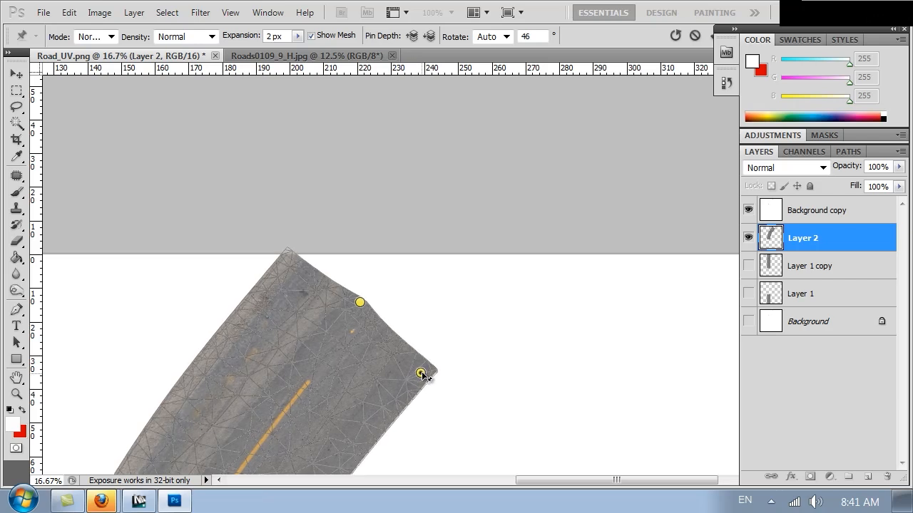
drag(205, 390, 364, 155)
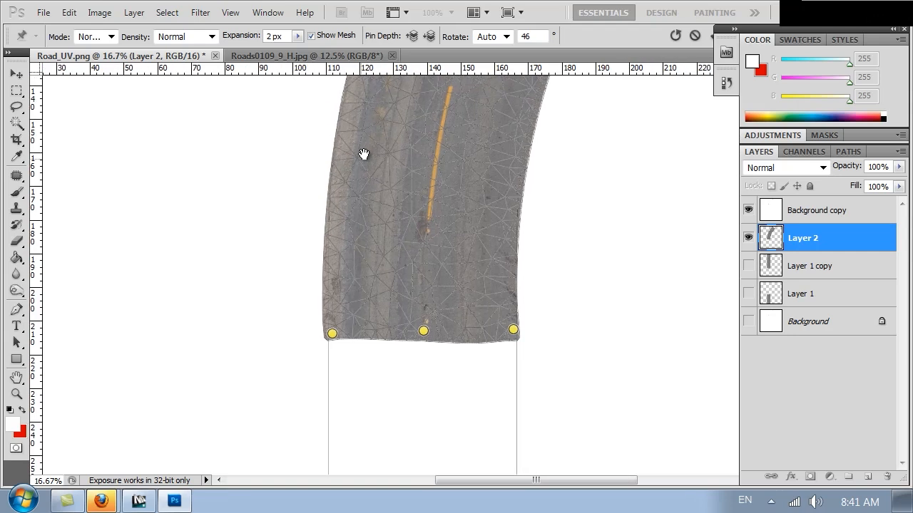
drag(467, 209, 467, 209)
drag(456, 138, 390, 422)
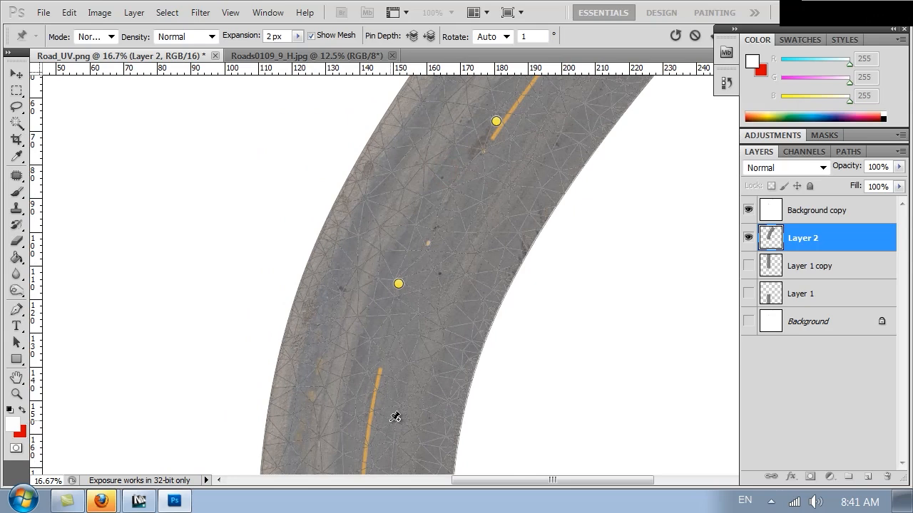
key(Escape)
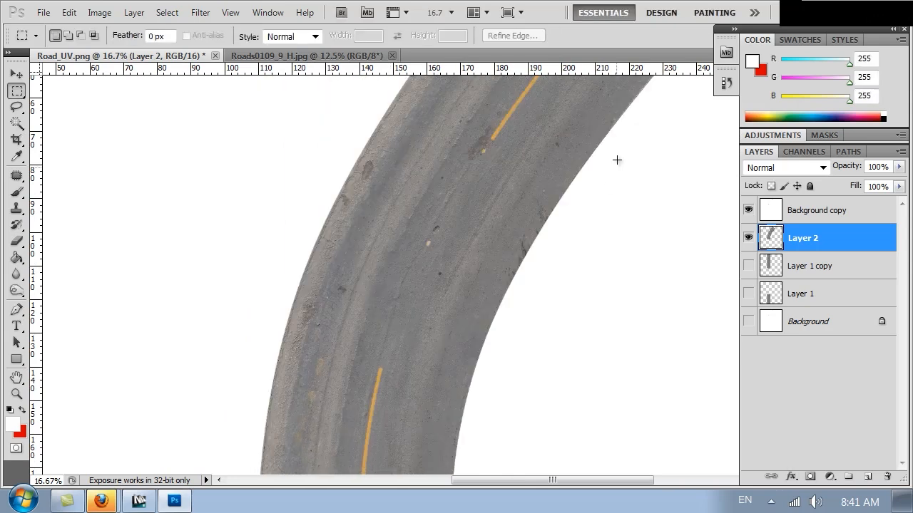
Turn Layer 1 back on so the straight road extends below the curved section
drag(563, 145, 450, 208)
key(ctrl+minus)
key(ctrl+minus)
key(ctrl+minus)
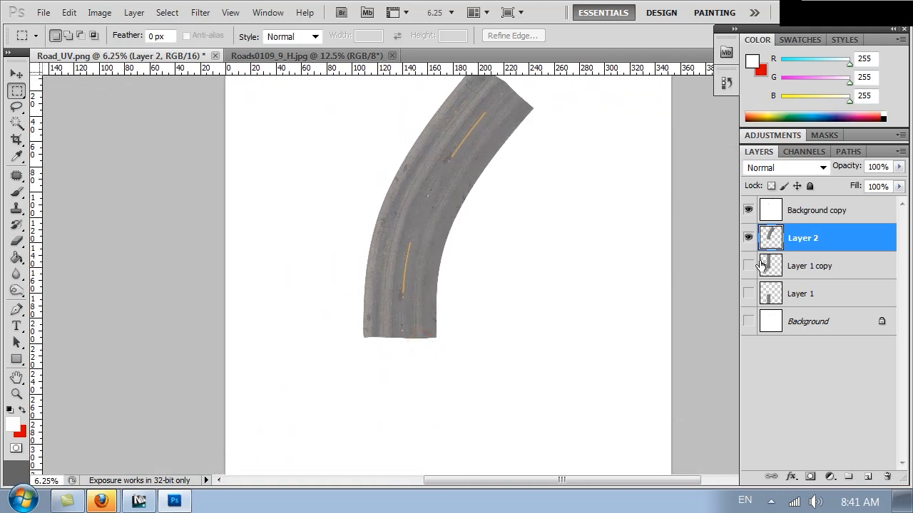
click(748, 266)
click(747, 266)
click(747, 294)
Inspect the join, then select Layer 2 through Layer 1 and merge them into one
drag(504, 358, 482, 384)
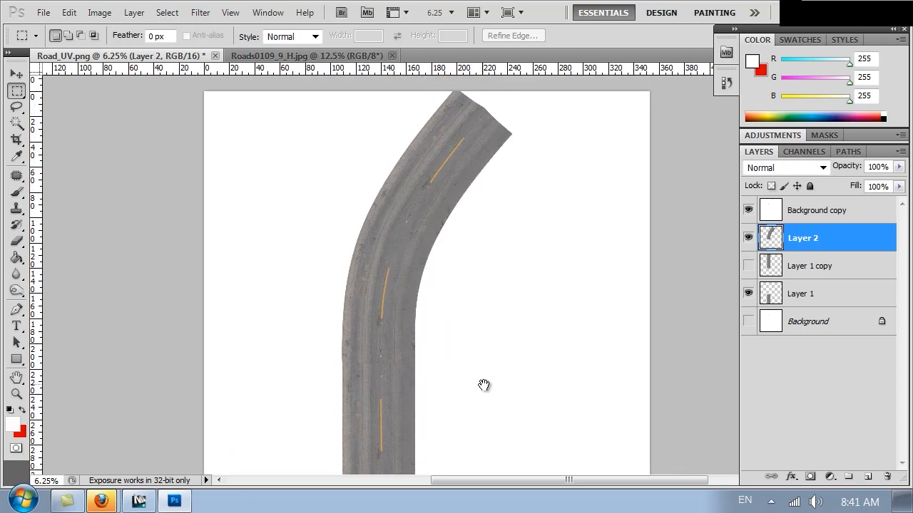
key(ctrl+plus)
key(ctrl+plus)
key(ctrl+plus)
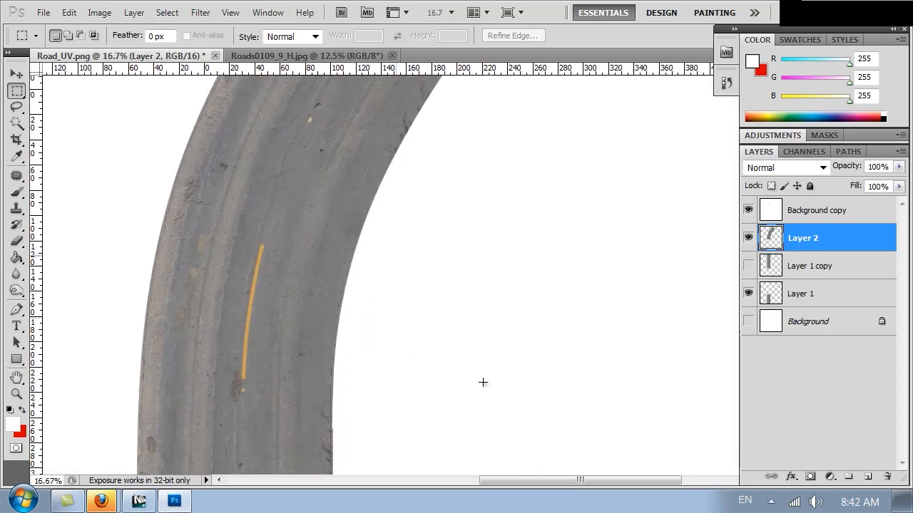
drag(268, 351, 423, 198)
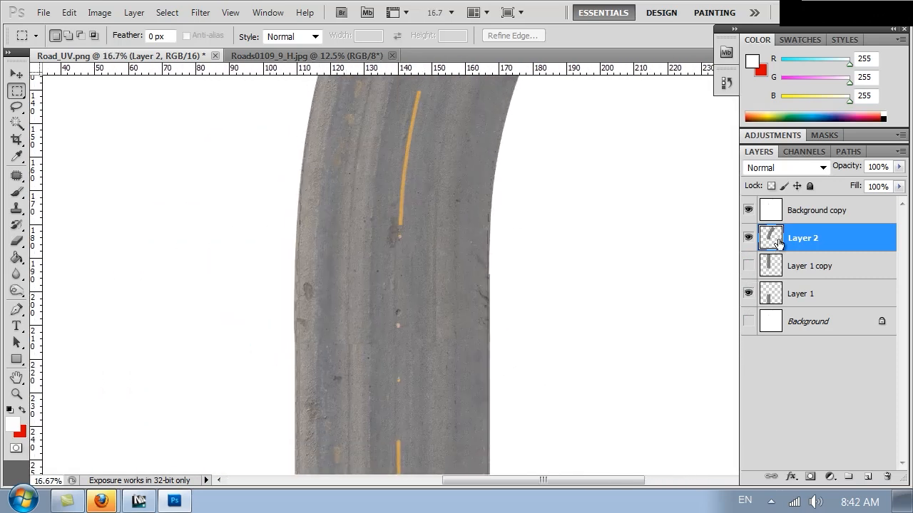
key(e)
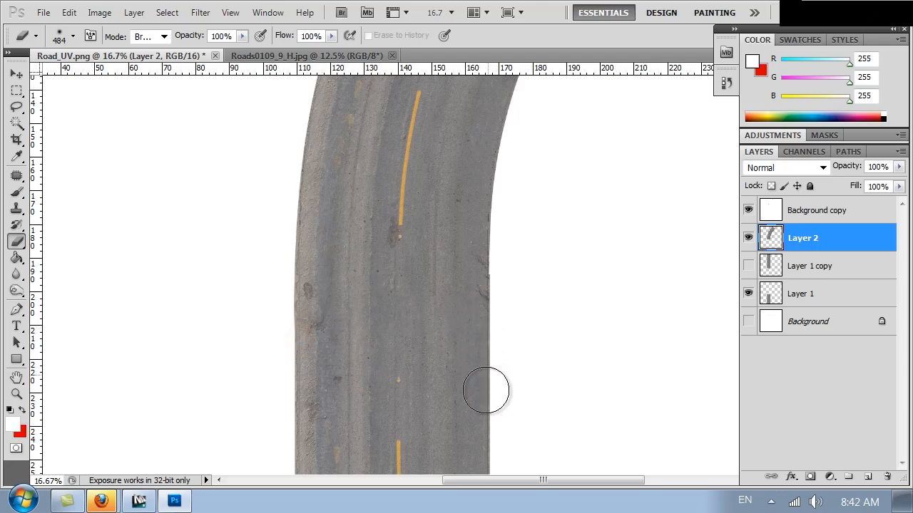
drag(486, 409, 489, 207)
drag(489, 285, 418, 383)
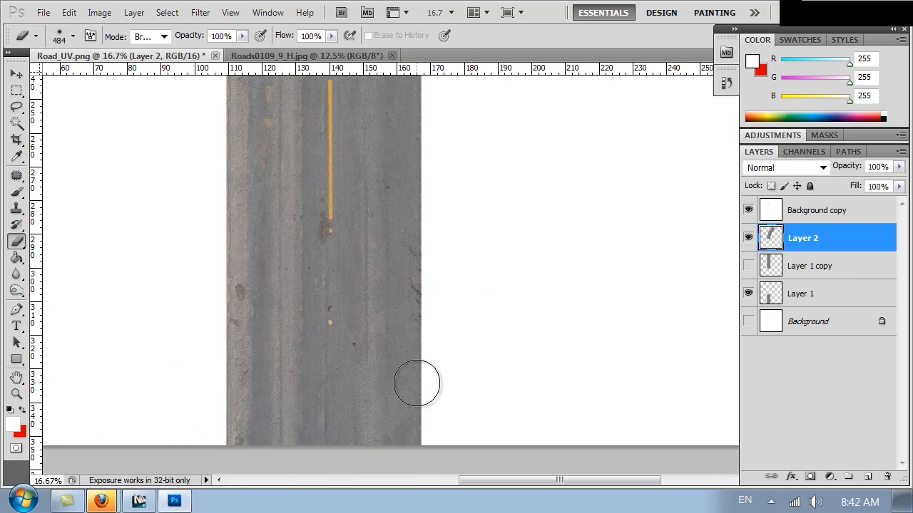
key(ctrl+plus)
key(ctrl+plus)
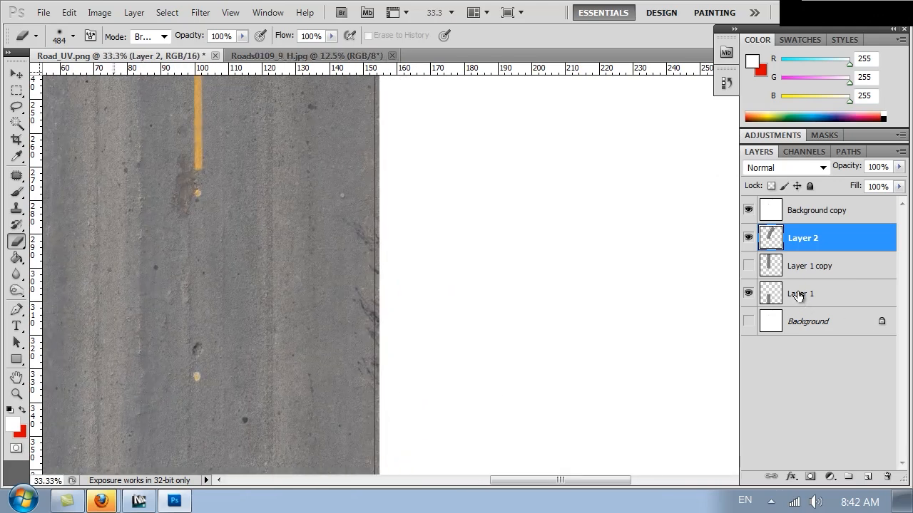
shift+click(798, 294)
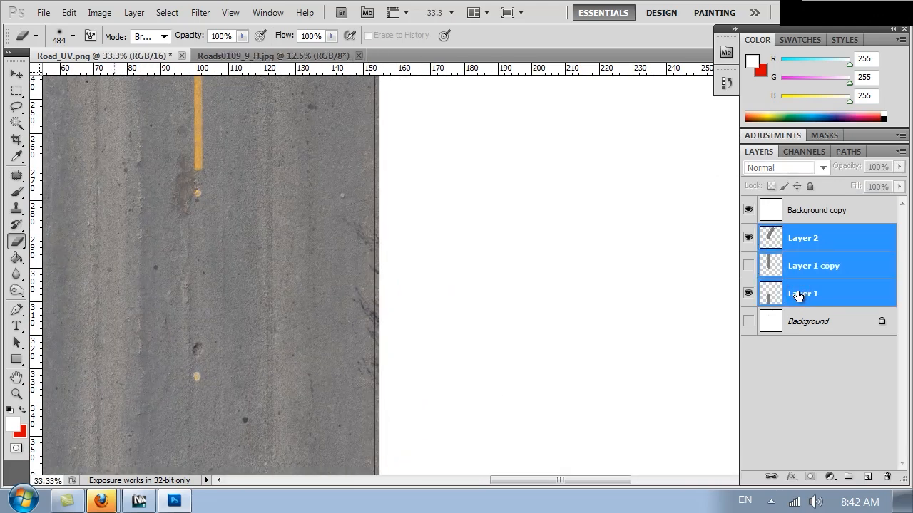
key(ctrl+e)
Clone-stamp clean asphalt over the cracks and ragged patches along the road's edge
key(s)
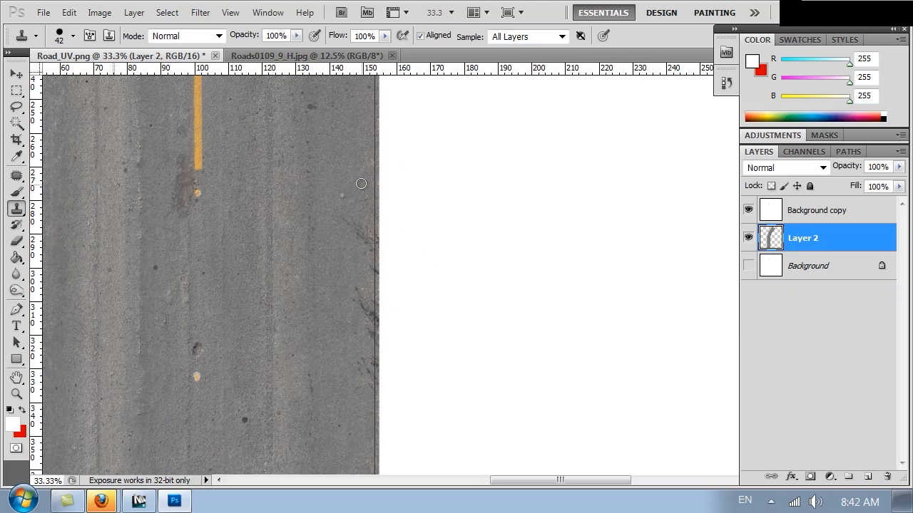
alt+click(360, 179)
mouse_move(362, 221)
mouse_down()
mouse_move(360, 245)
mouse_move(370, 246)
mouse_move(373, 231)
mouse_up()
drag(367, 266, 369, 329)
alt+click(355, 286)
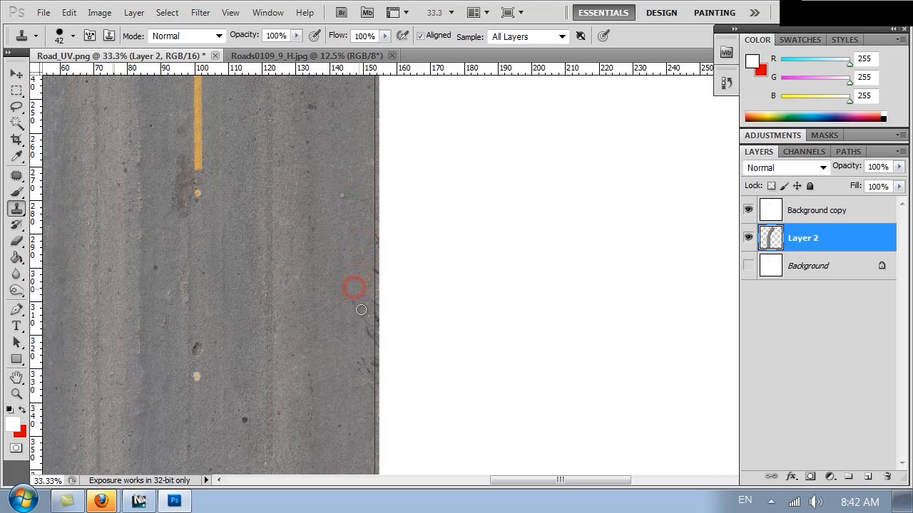
click(353, 304)
alt+click(358, 277)
drag(367, 326, 372, 336)
click(367, 300)
drag(369, 361, 371, 388)
alt+click(358, 326)
Check the curved and straight road sections, resampling clean asphalt, then zoom out to the whole texture
mouse_move(370, 195)
mouse_down()
mouse_move(366, 279)
mouse_move(366, 267)
mouse_move(380, 389)
mouse_up()
drag(395, 216, 405, 342)
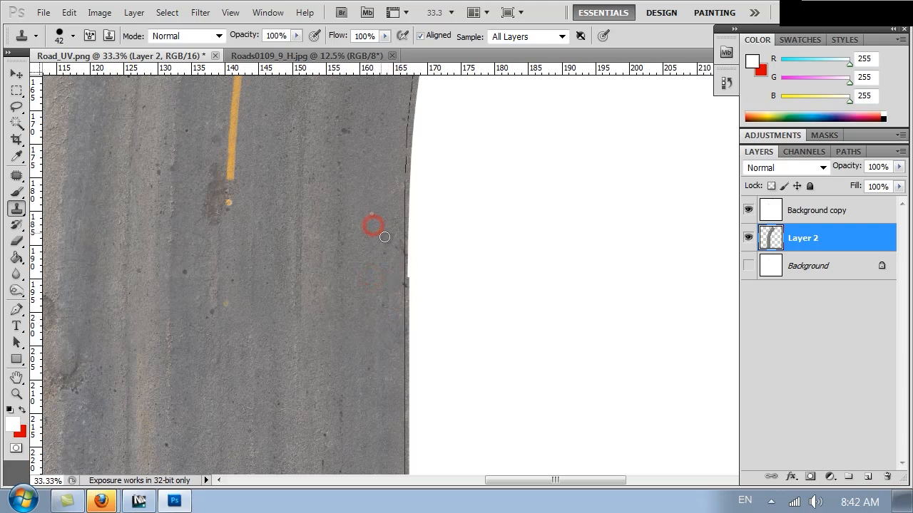
drag(364, 304, 460, 427)
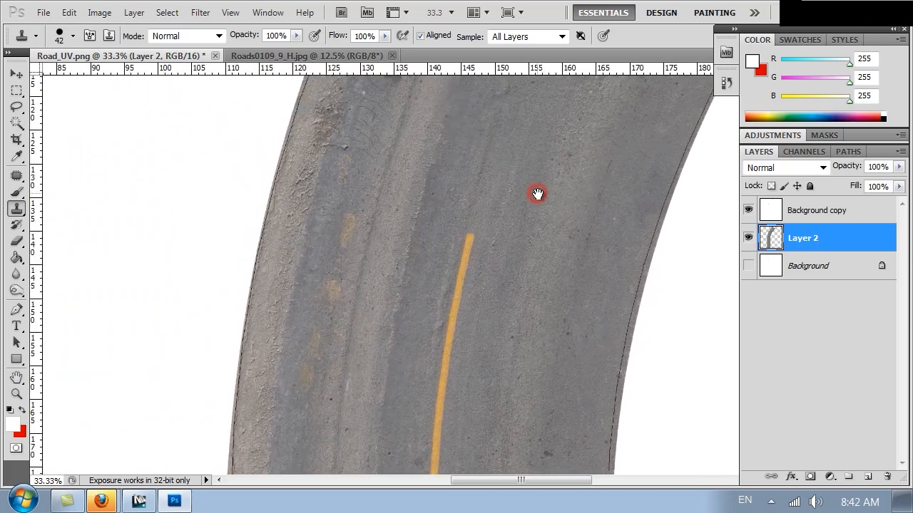
drag(535, 193, 469, 360)
drag(507, 219, 447, 259)
drag(475, 201, 389, 326)
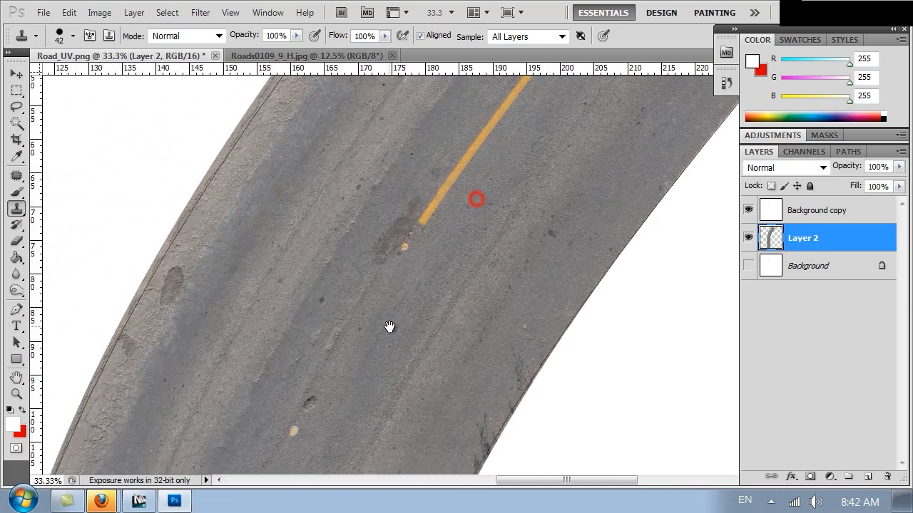
drag(489, 200, 381, 305)
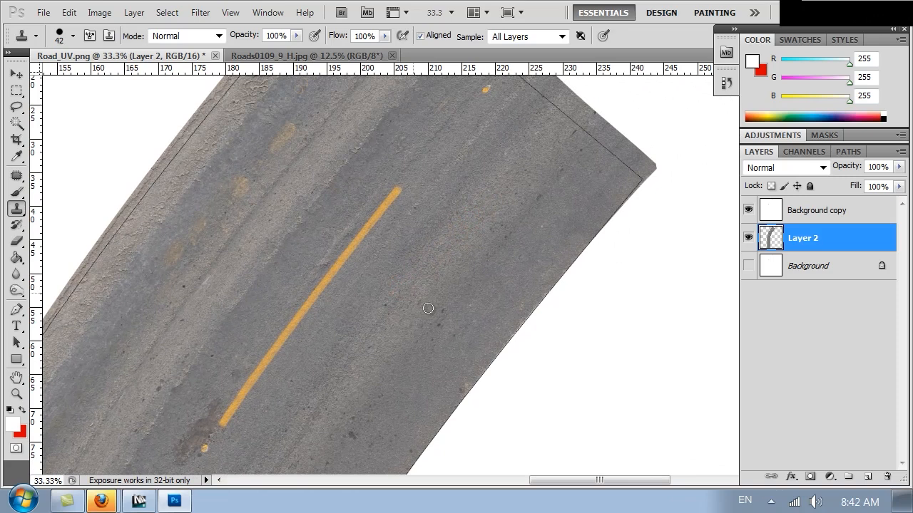
alt+click(439, 370)
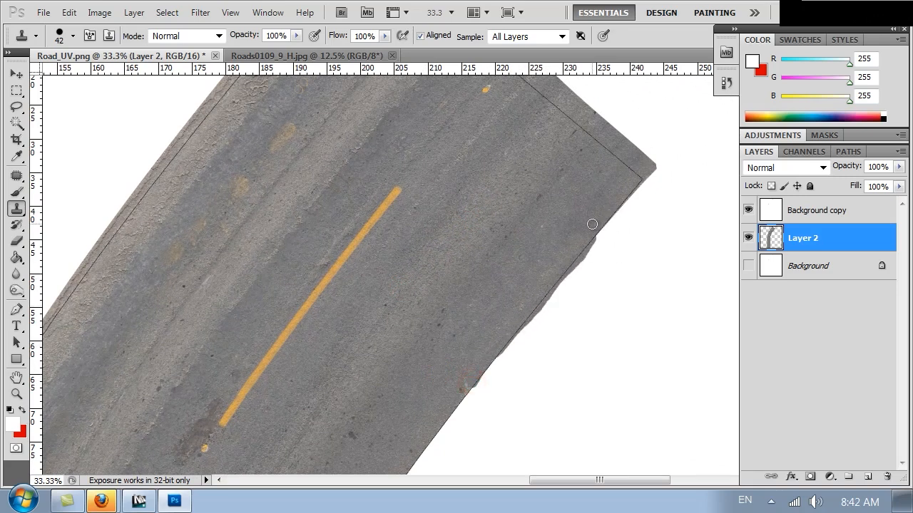
mouse_move(214, 383)
mouse_down()
mouse_move(314, 269)
mouse_move(251, 213)
mouse_move(389, 250)
mouse_move(266, 320)
mouse_move(270, 353)
mouse_up()
drag(487, 249, 445, 302)
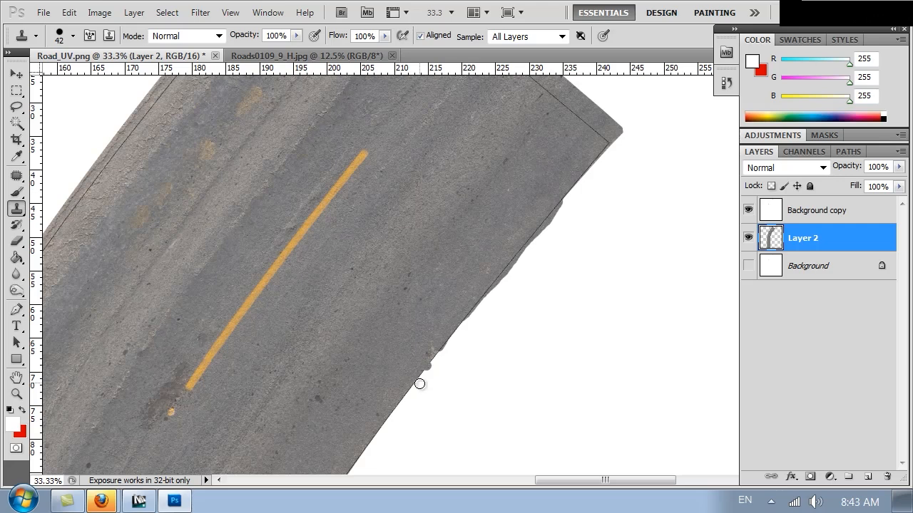
drag(314, 363, 406, 259)
mouse_move(363, 328)
mouse_down()
mouse_move(485, 147)
mouse_move(480, 250)
mouse_up()
drag(477, 283, 502, 43)
drag(489, 173, 490, 75)
drag(489, 322, 465, 36)
mouse_move(477, 269)
mouse_down()
mouse_move(472, 106)
mouse_move(459, 171)
mouse_move(485, 385)
mouse_up()
drag(511, 208, 507, 335)
key(ctrl+minus)
key(ctrl+minus)
key(ctrl+minus)
key(ctrl+minus)
key(ctrl+minus)
key(ctrl+minus)
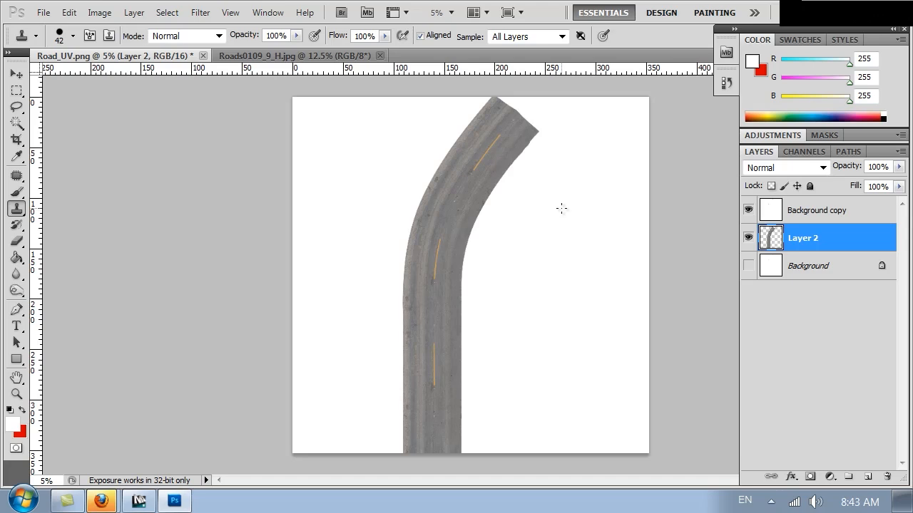
Save the texture as JPEG 'Road_diffuse' in the Textures folder at Maximum quality 12
key(ctrl+shift+s)
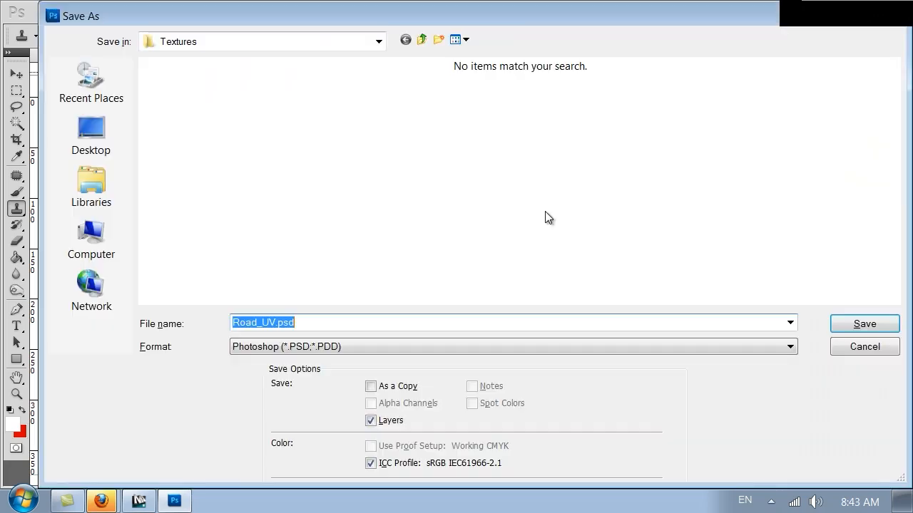
click(291, 349)
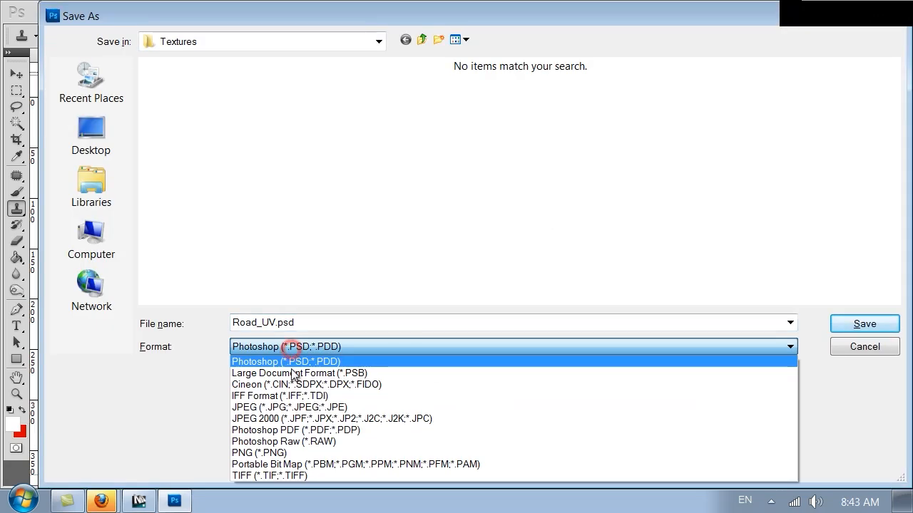
click(292, 410)
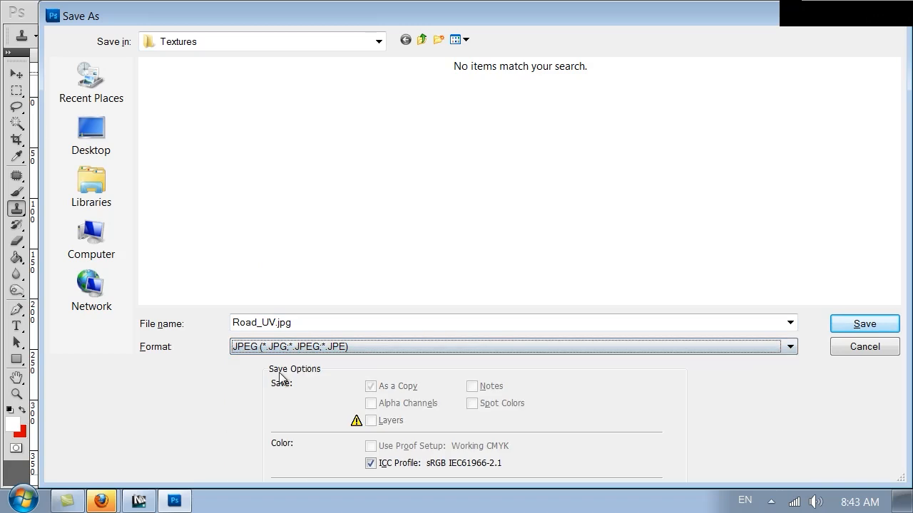
double_click(310, 322)
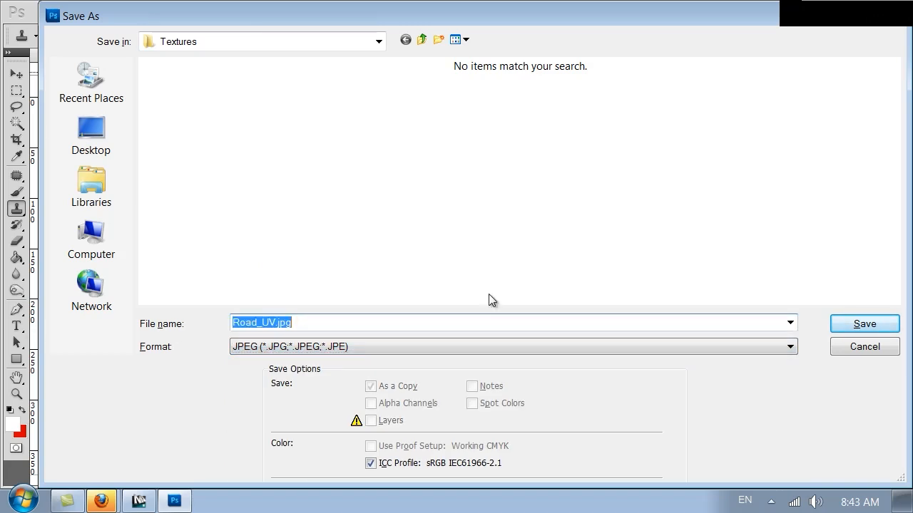
text(Road_d)
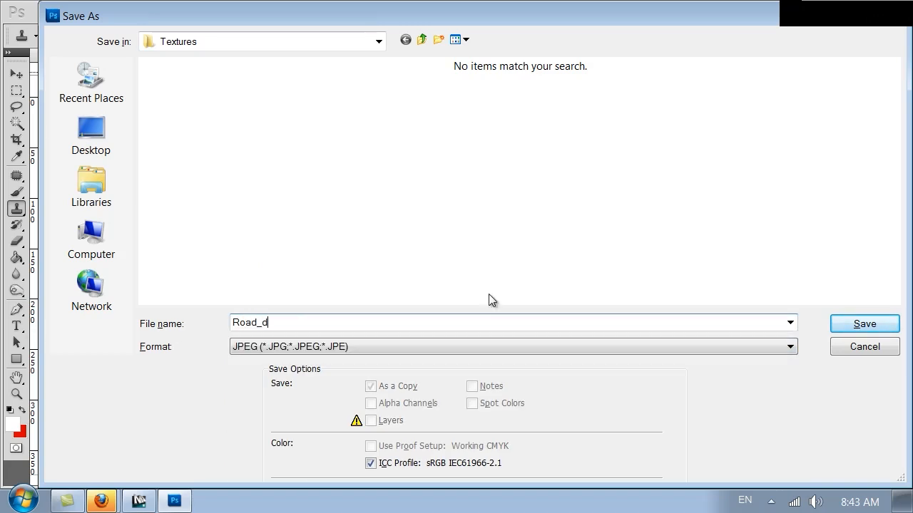
text(iffuse)
click(863, 324)
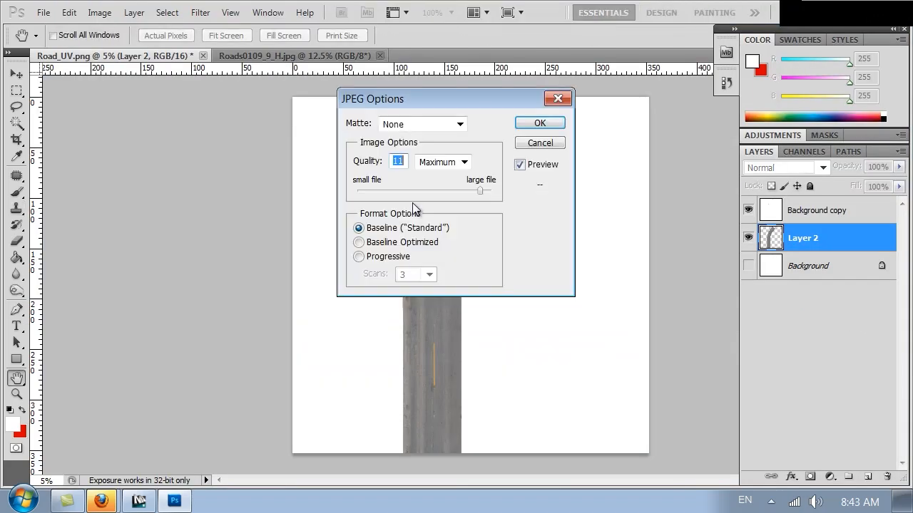
click(540, 123)
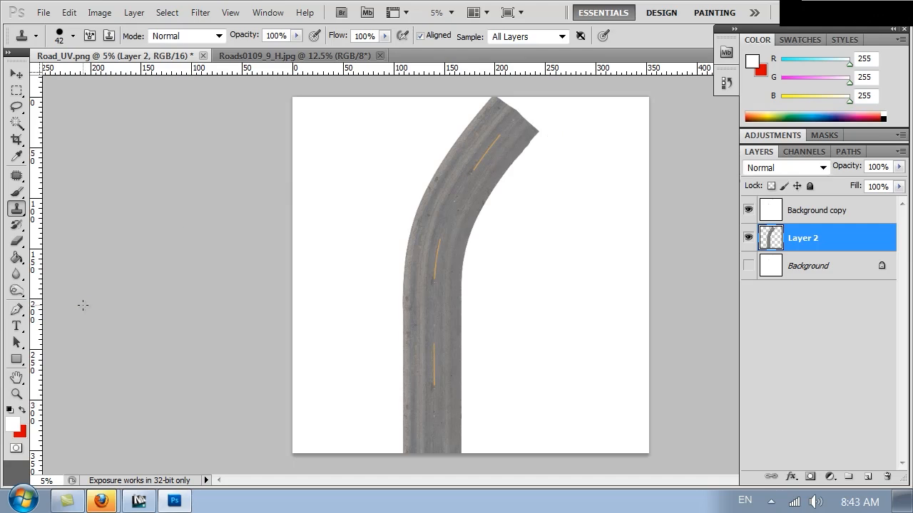
Back in 3ds Max, close the Edit UVWs editor and the Render Map window
click(138, 500)
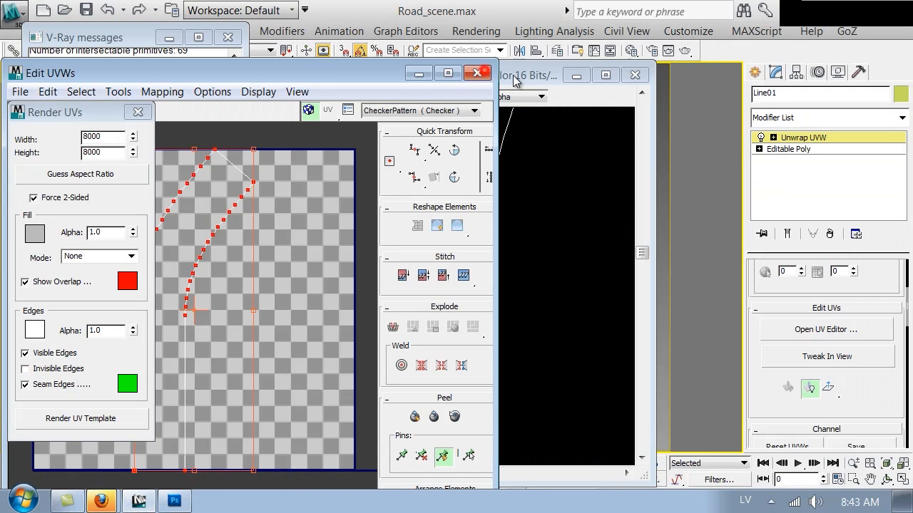
click(477, 73)
click(809, 139)
click(632, 76)
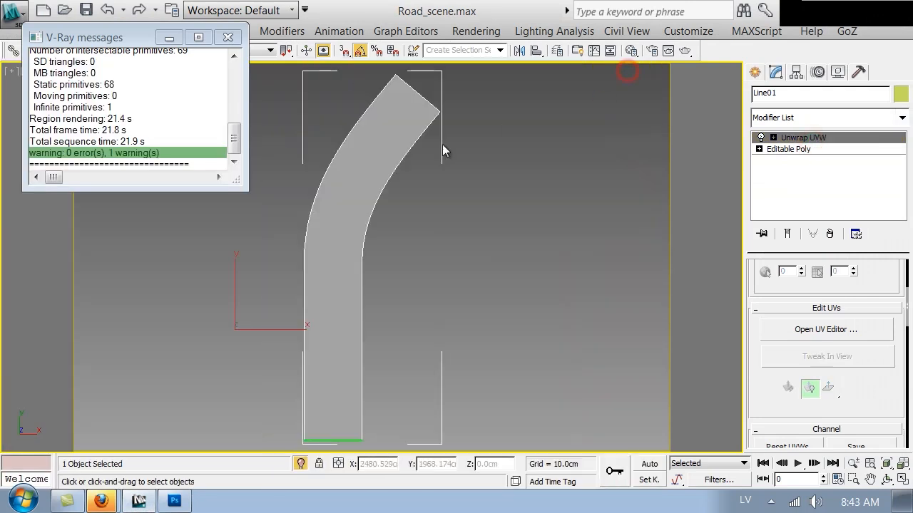
Load Road_diffuse.jpg from VOL2 > Textures as the Road material's diffuse Bitmap
key(m)
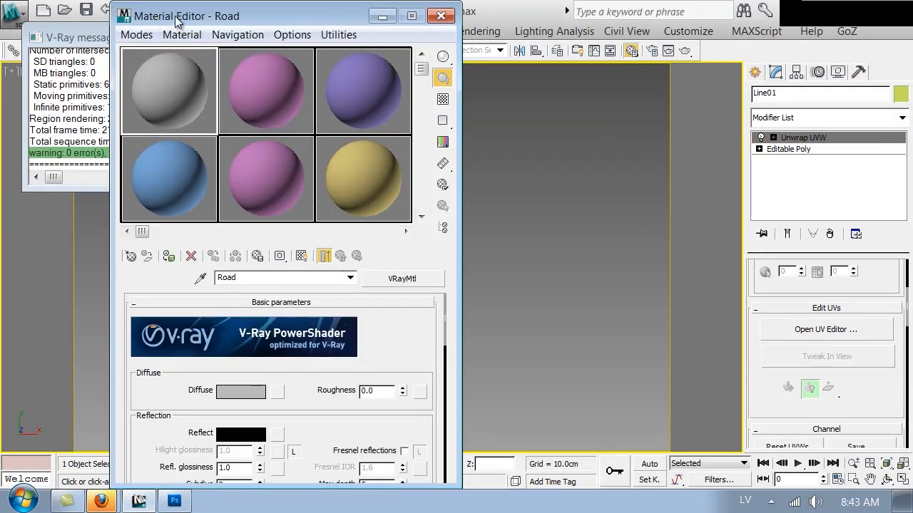
drag(174, 27, 485, 19)
click(585, 390)
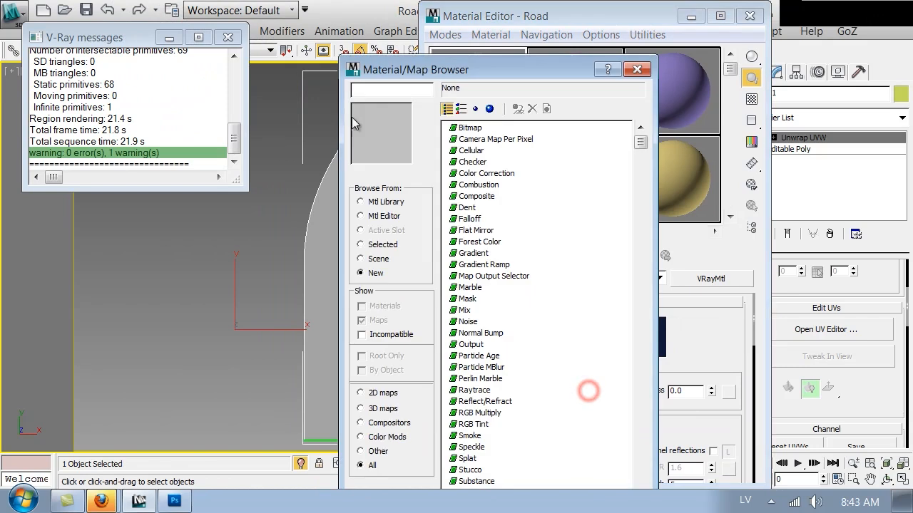
double_click(456, 131)
click(184, 64)
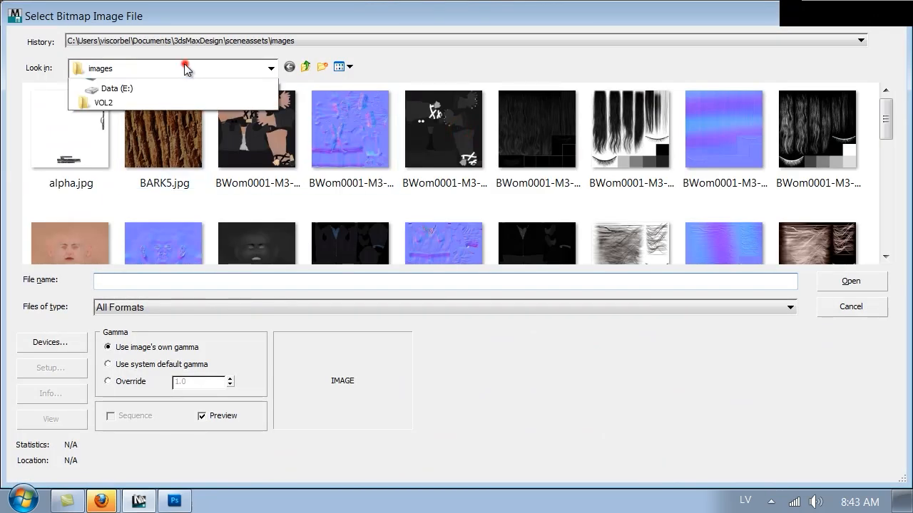
click(123, 242)
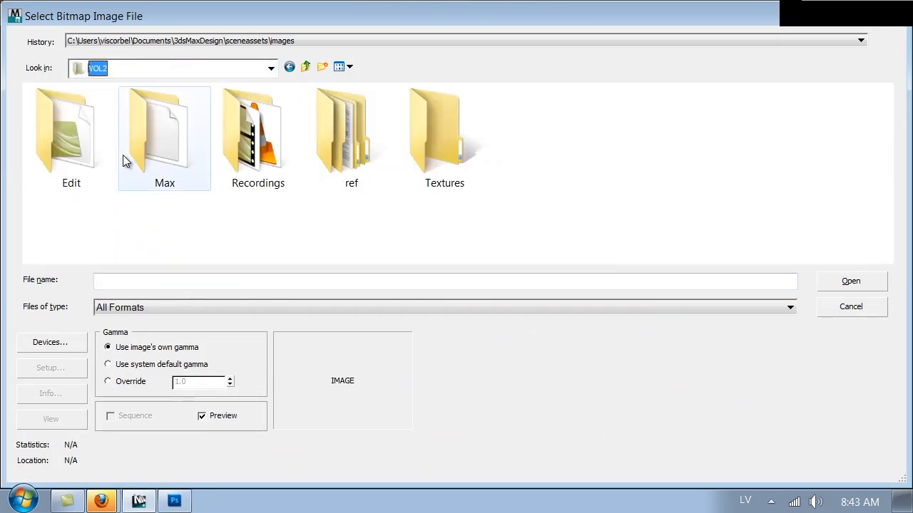
double_click(450, 150)
click(71, 149)
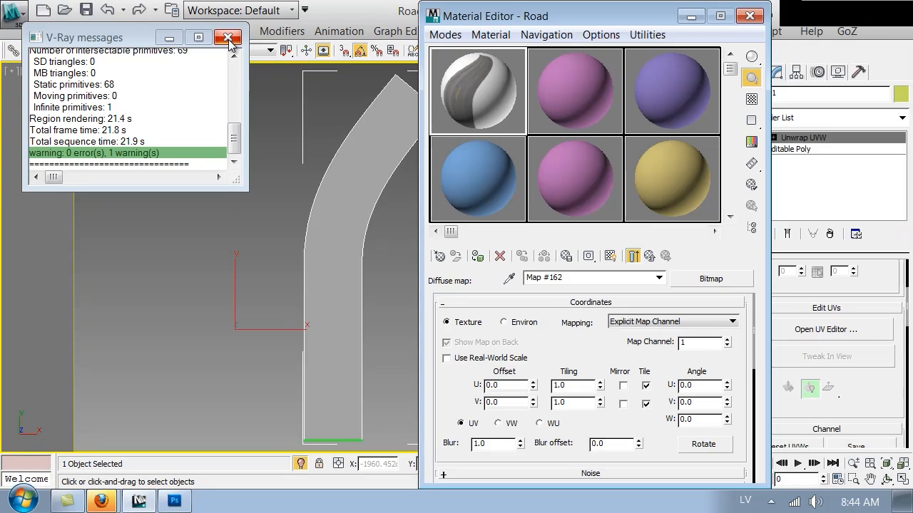
Show the Road material's asphalt texture in the viewport and close the Material Editor
click(229, 38)
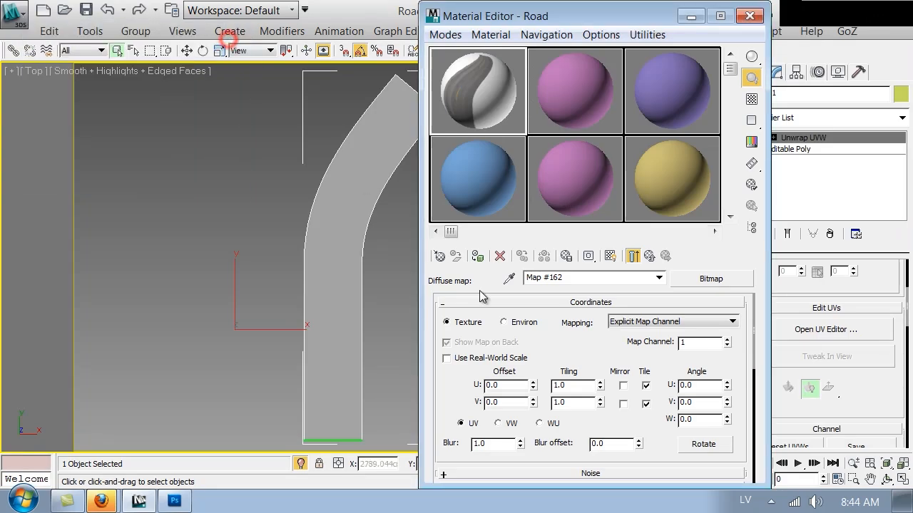
click(610, 256)
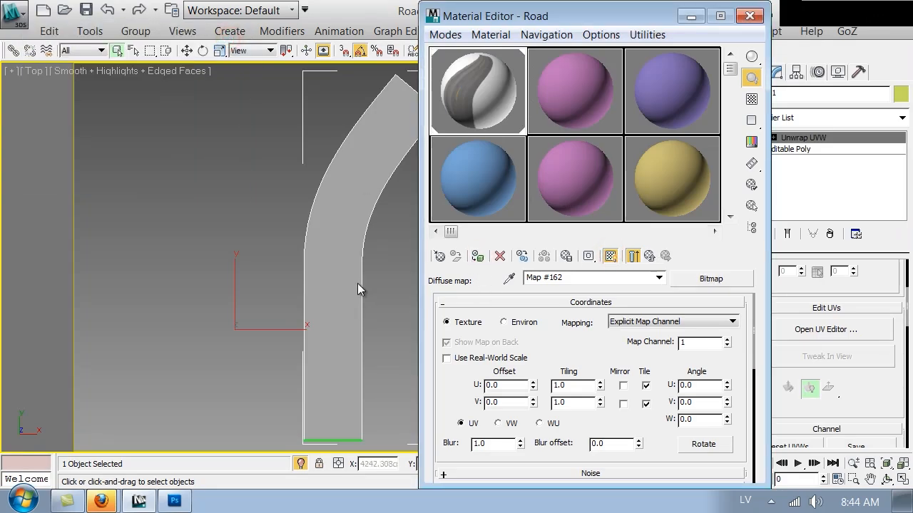
click(395, 280)
drag(403, 292, 403, 293)
click(749, 16)
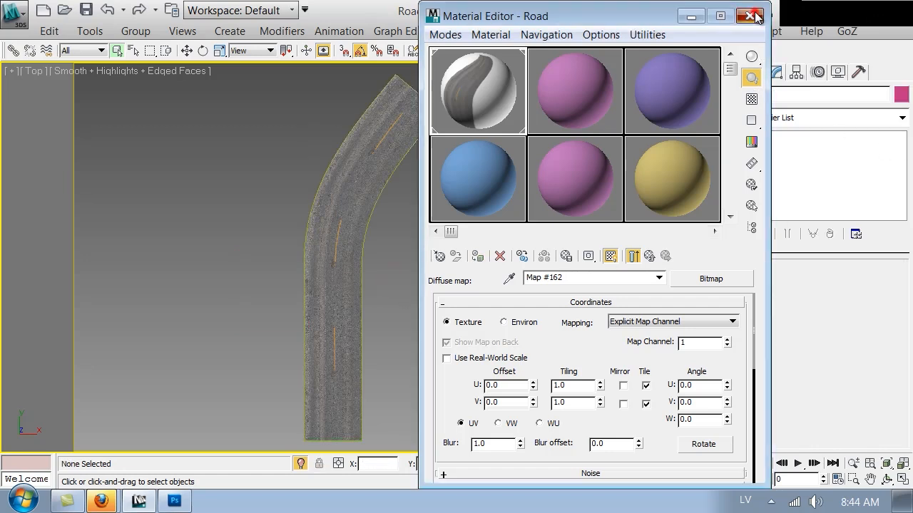
Turn off edged faces, view through VRayPhysicalCamera01 and unhide all objects
key(F4)
middle_drag(412, 246, 425, 241)
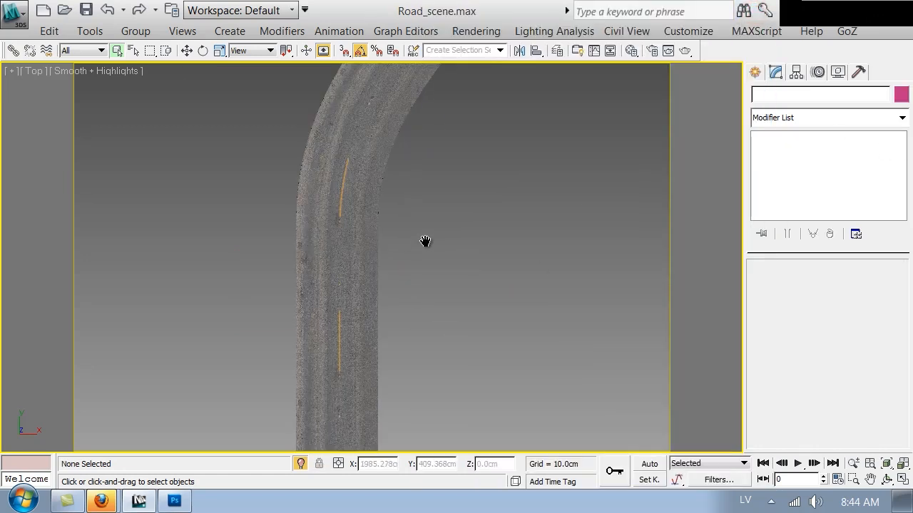
key(c)
right_click(484, 230)
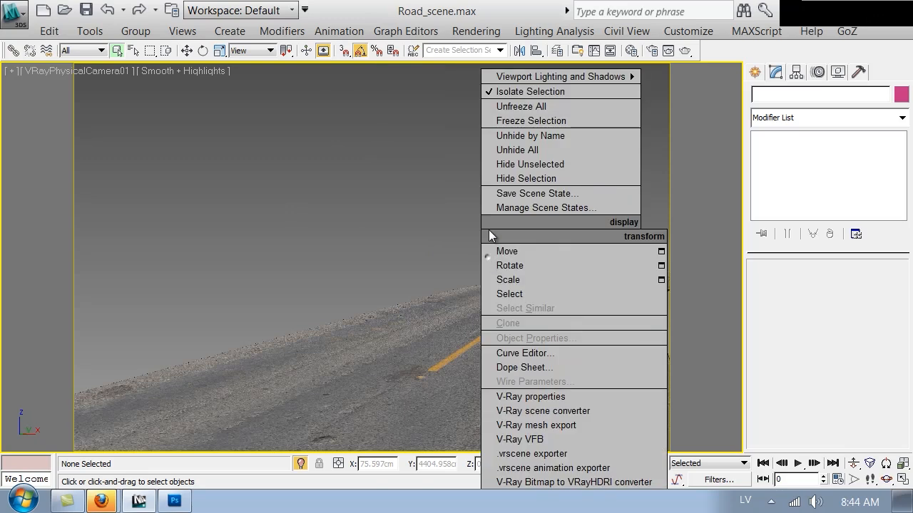
click(519, 145)
click(540, 307)
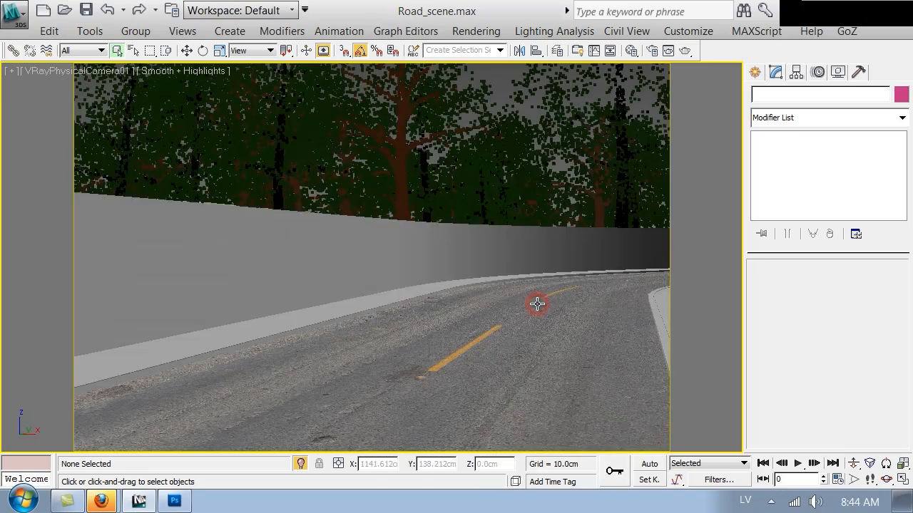
Start a V-Ray production render of the camera view, cancel it, and close the frame buffer
click(683, 52)
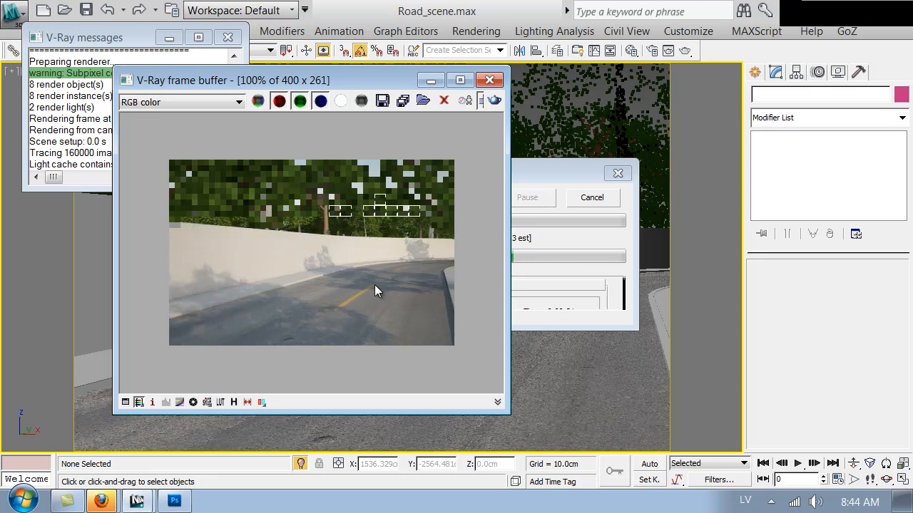
click(566, 208)
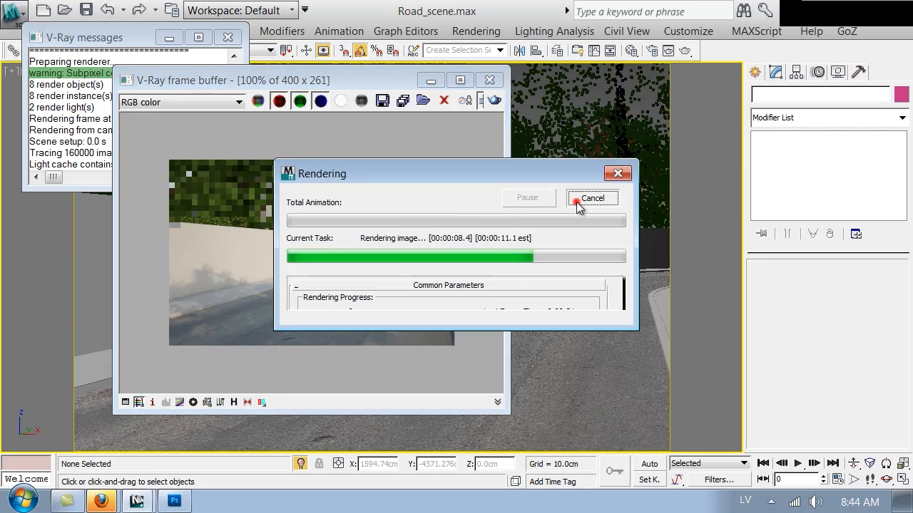
click(581, 198)
click(492, 80)
Set the Road diffuse bitmap's blur value to 0.3
click(631, 51)
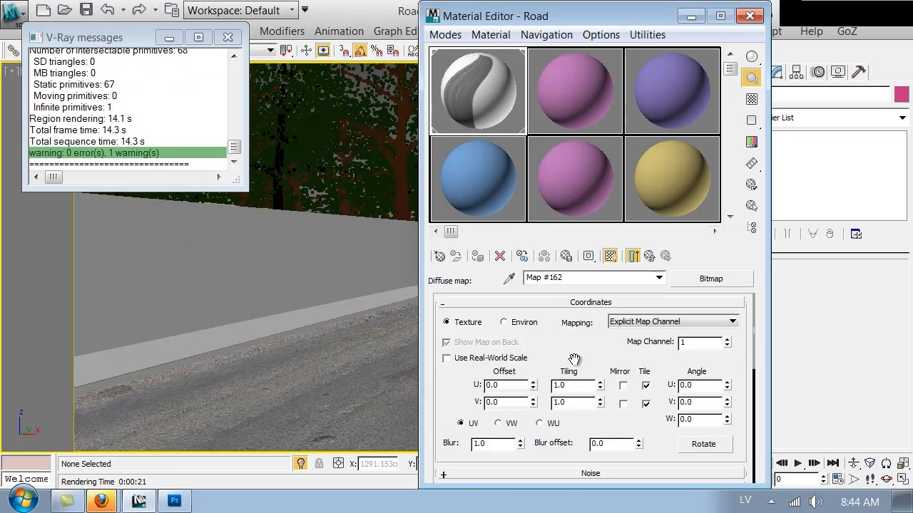
drag(441, 384, 452, 298)
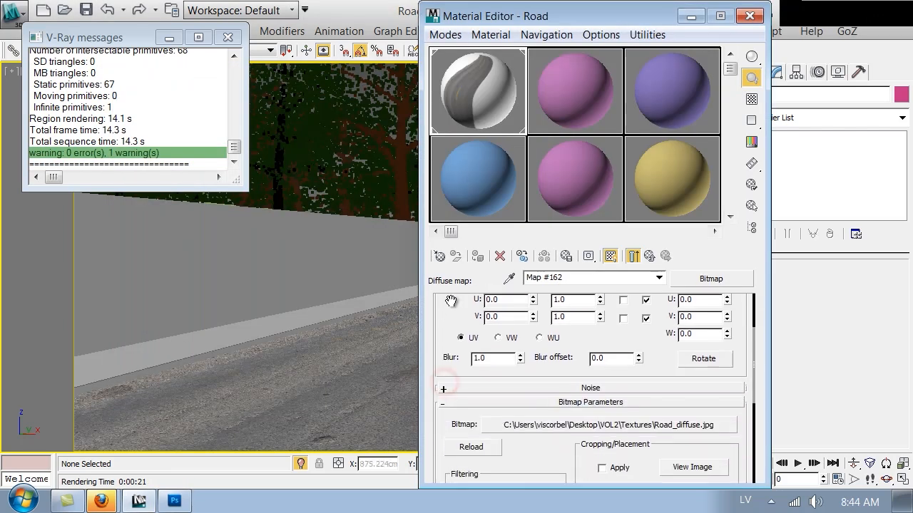
click(494, 362)
text(.3)
Run a V-Ray test render of the road, stop it early and close the frame window
click(748, 17)
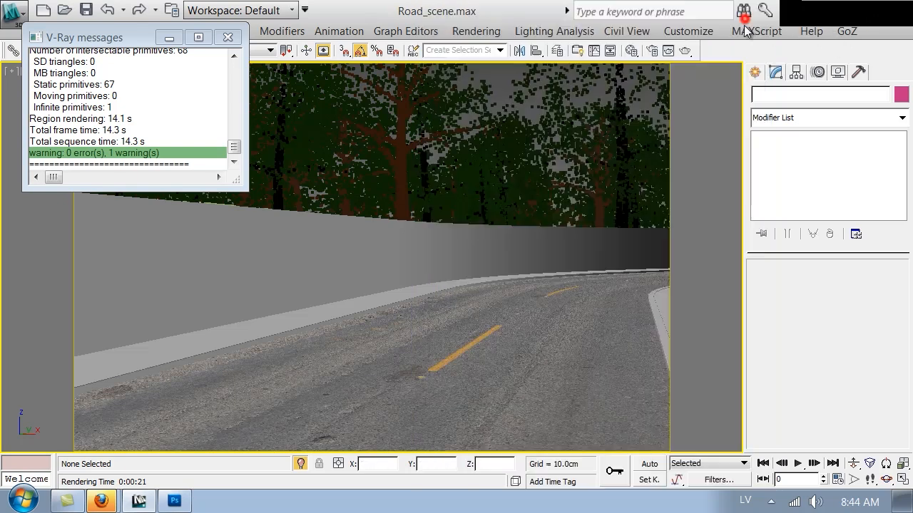
click(685, 51)
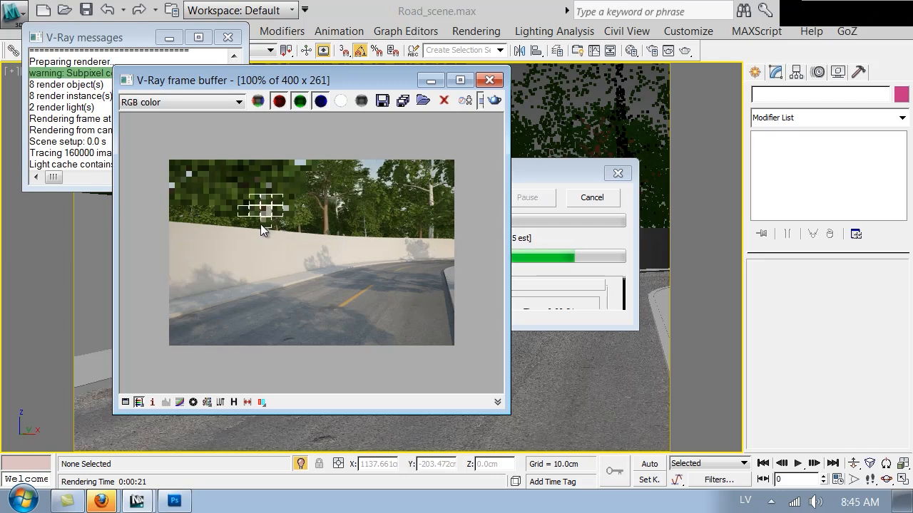
click(610, 200)
click(497, 82)
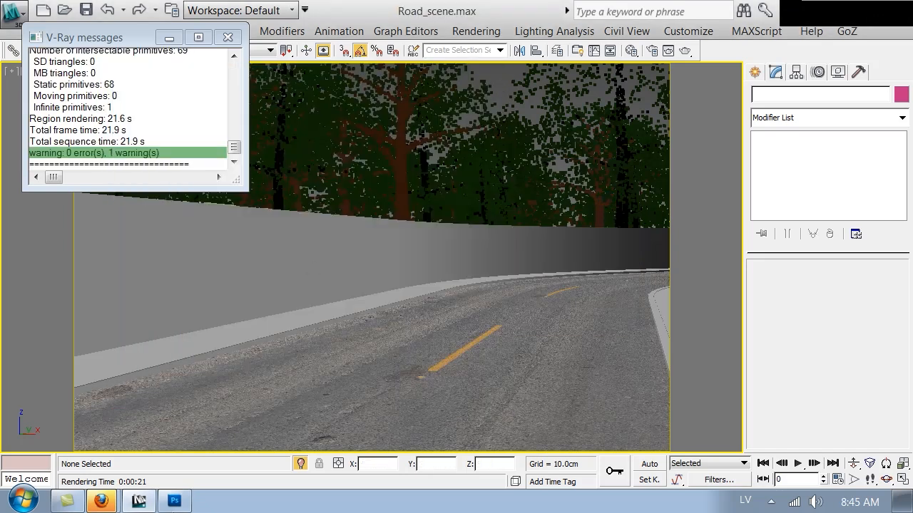
Convert the road layer to Black & White with Yellows dragged far left to hide the centre line
click(173, 500)
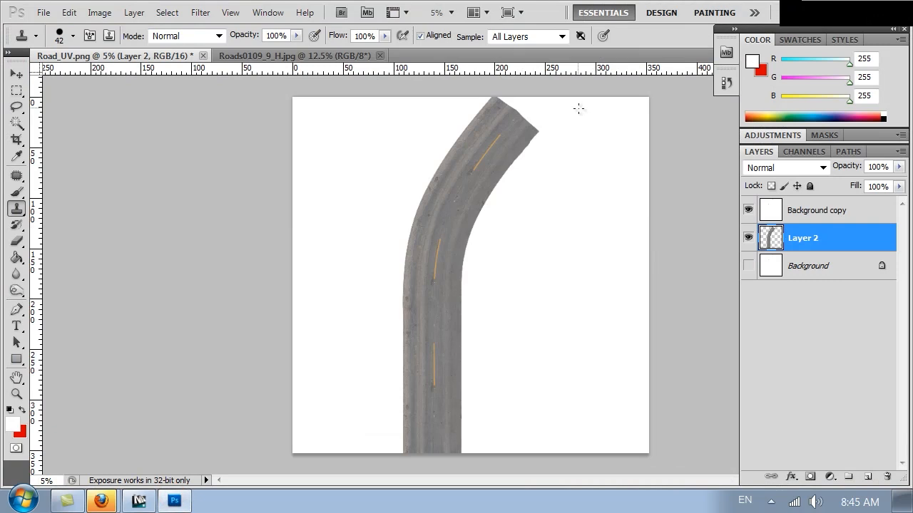
key(ctrl+plus)
key(ctrl+plus)
key(ctrl+plus)
key(ctrl+plus)
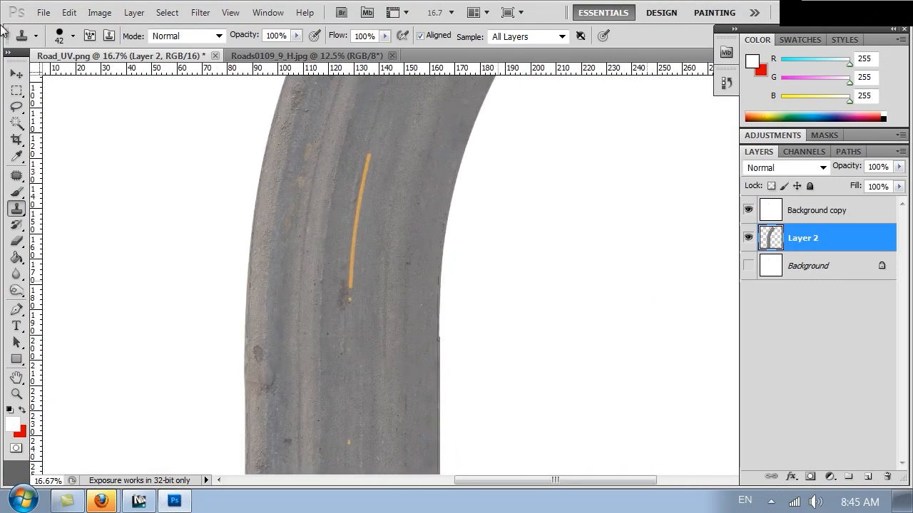
click(93, 14)
click(164, 57)
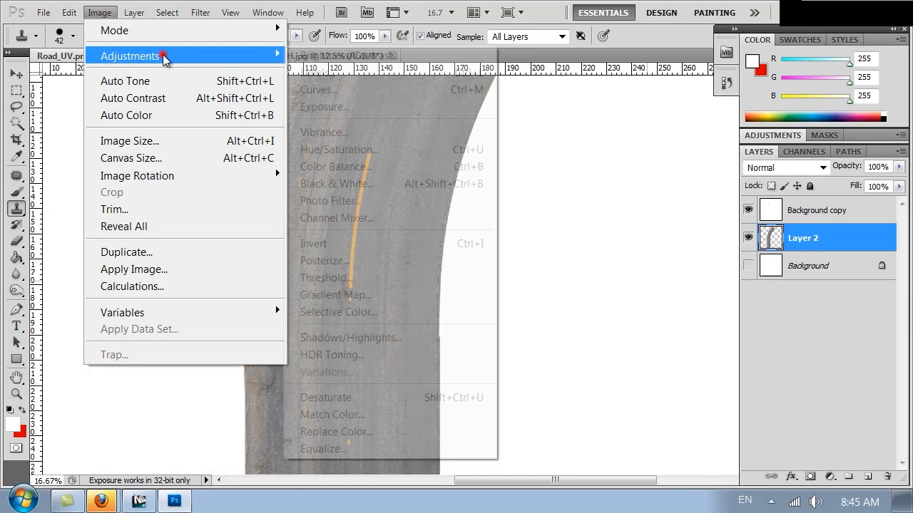
click(349, 184)
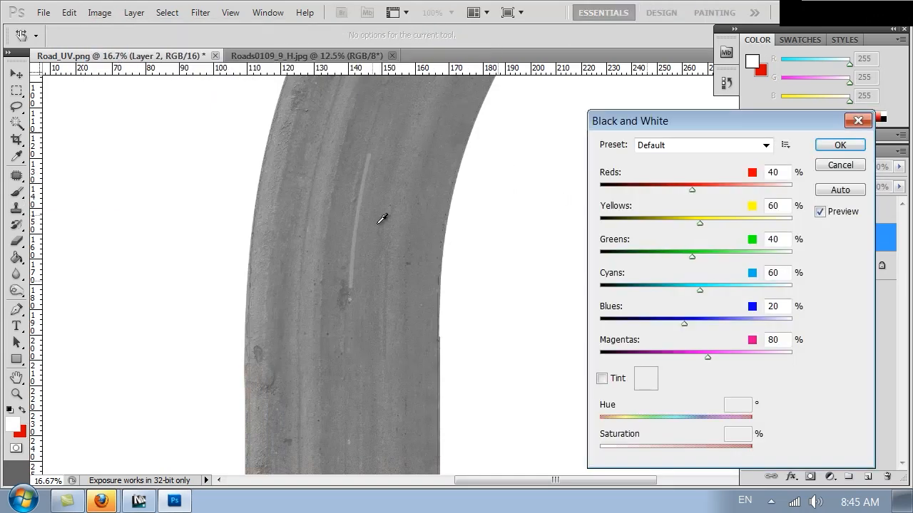
mouse_move(695, 223)
mouse_down()
mouse_move(644, 226)
mouse_move(687, 221)
mouse_up()
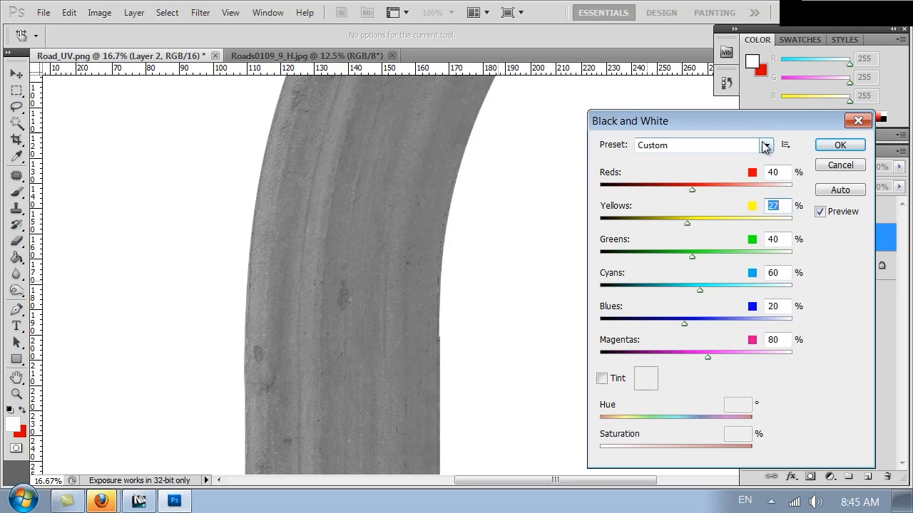
click(839, 145)
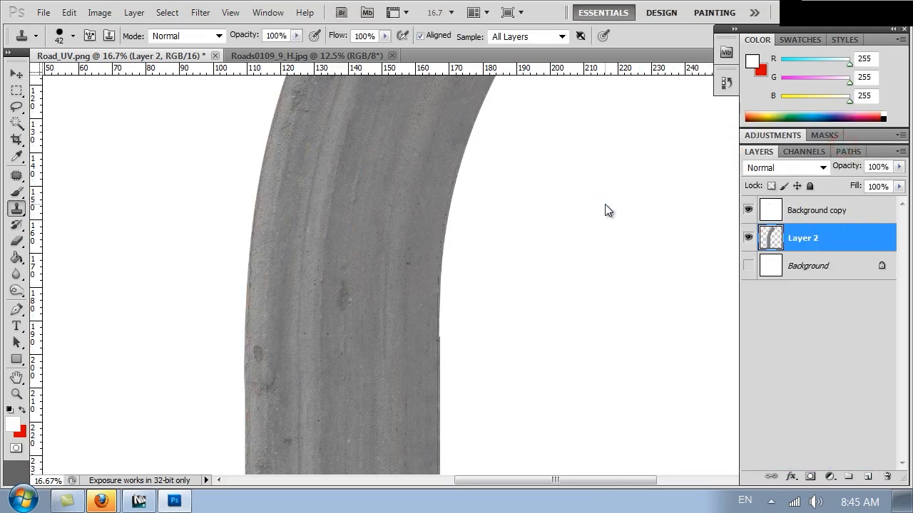
Zoom and pan across the grey asphalt texture to check its detail, then open the Image menu
key(ctrl+minus)
key(ctrl+minus)
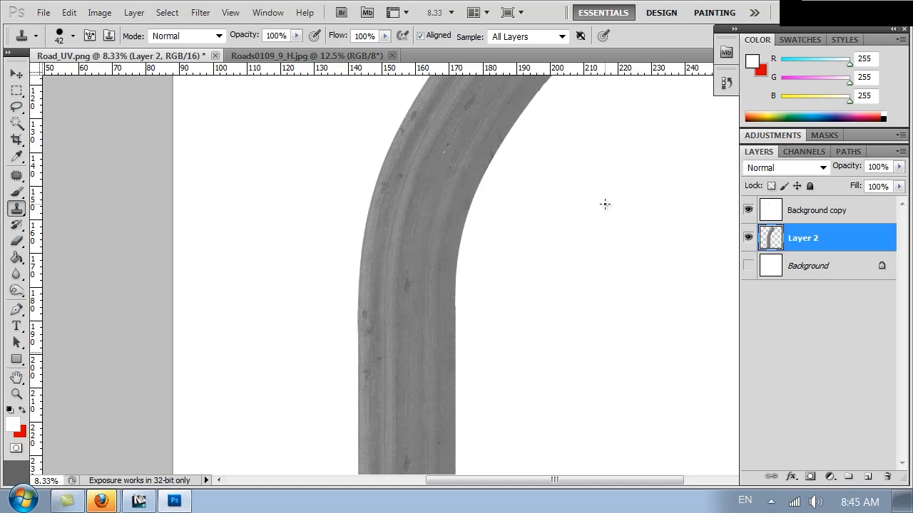
key(ctrl+plus)
key(ctrl+plus)
key(ctrl+plus)
key(ctrl+plus)
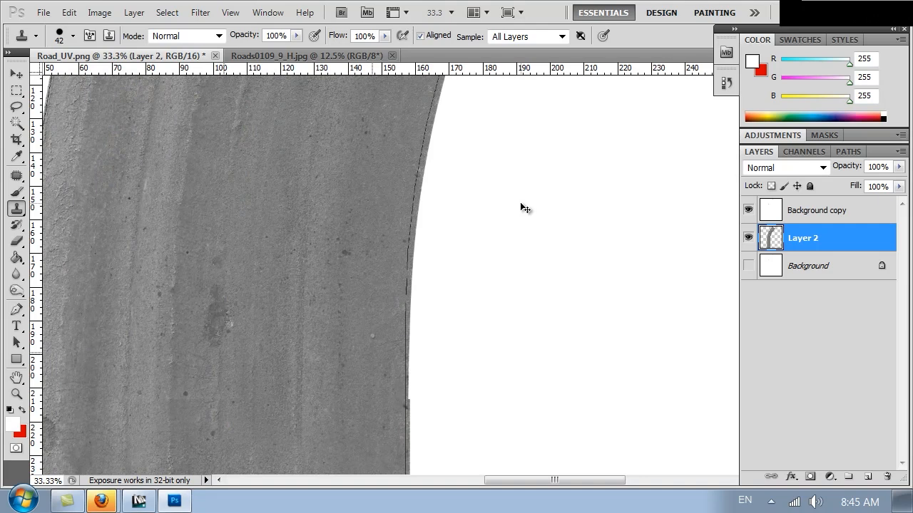
key(ctrl+minus)
key(ctrl+minus)
key(ctrl+minus)
key(ctrl+minus)
drag(512, 162, 464, 181)
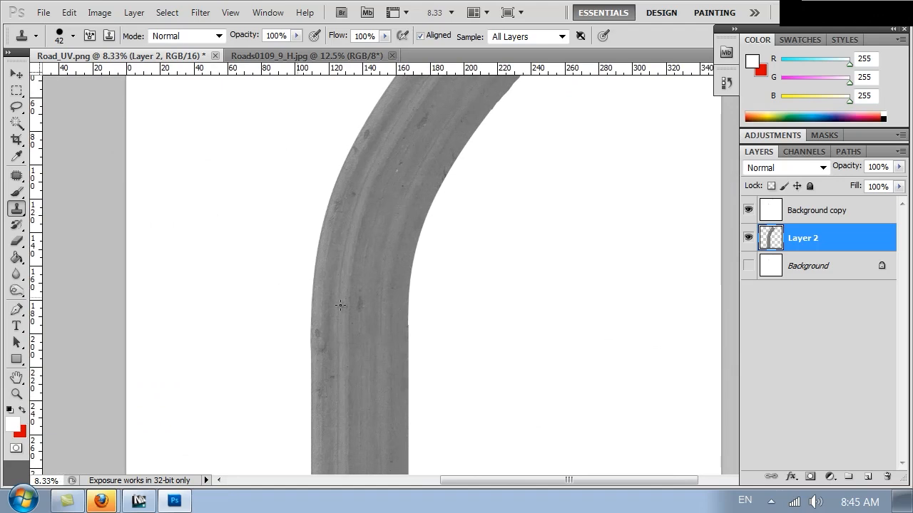
drag(515, 362, 543, 366)
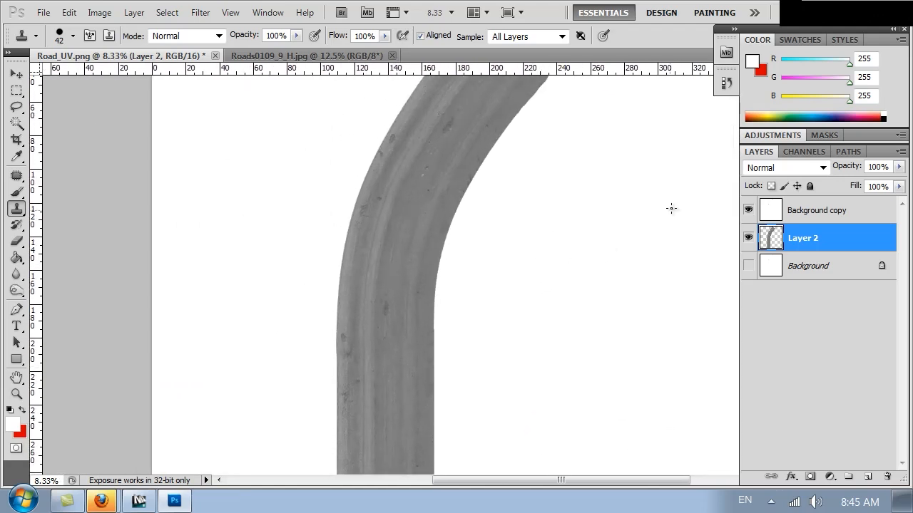
click(99, 12)
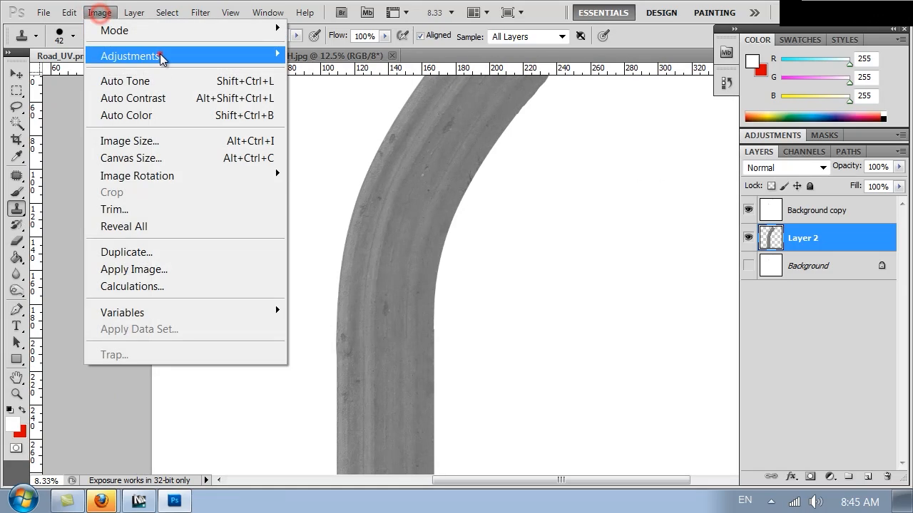
Apply a Curves S-curve: lower point pulled down, upper point raised to about 162/211
mouse_move(163, 55)
click(354, 87)
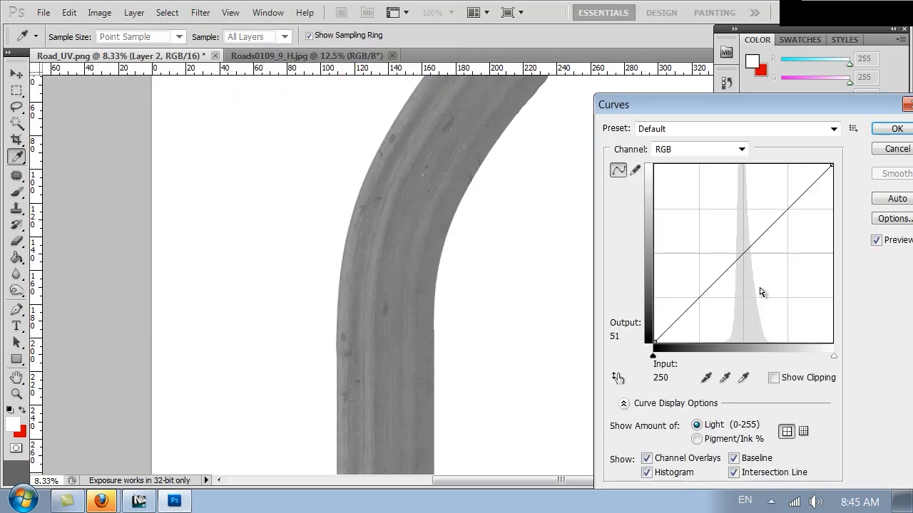
click(737, 240)
mouse_move(773, 205)
mouse_down()
mouse_move(776, 195)
mouse_move(769, 212)
mouse_up()
drag(738, 240, 740, 250)
drag(771, 204, 772, 200)
drag(770, 197, 767, 194)
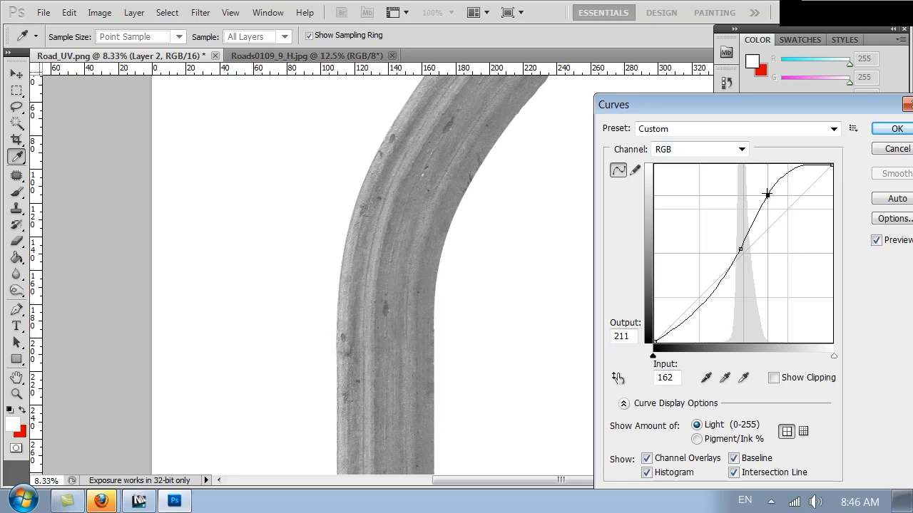
click(891, 128)
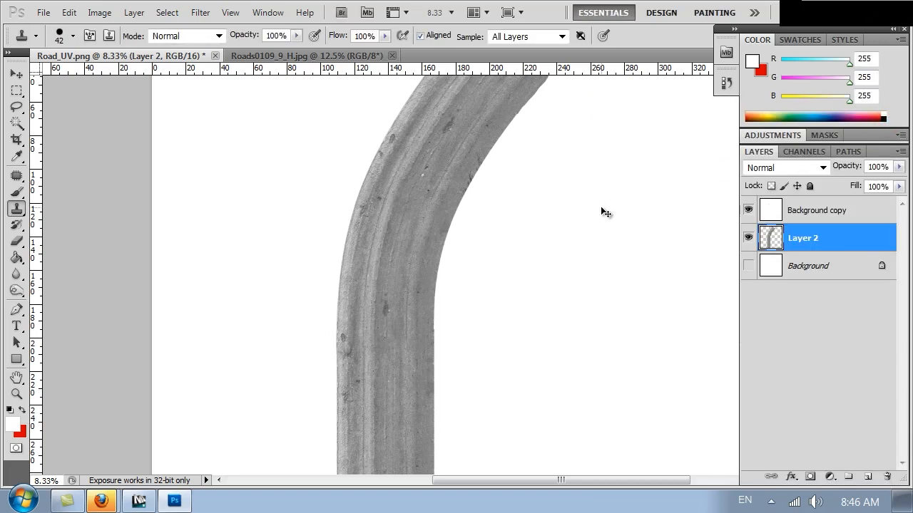
key(ctrl+plus)
key(ctrl+plus)
key(ctrl+plus)
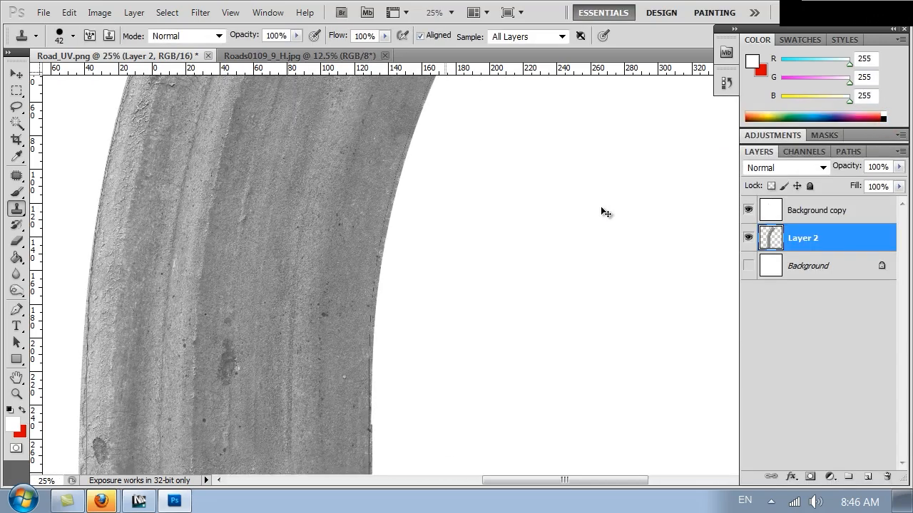
key(ctrl+minus)
key(ctrl+minus)
key(ctrl+minus)
key(ctrl+minus)
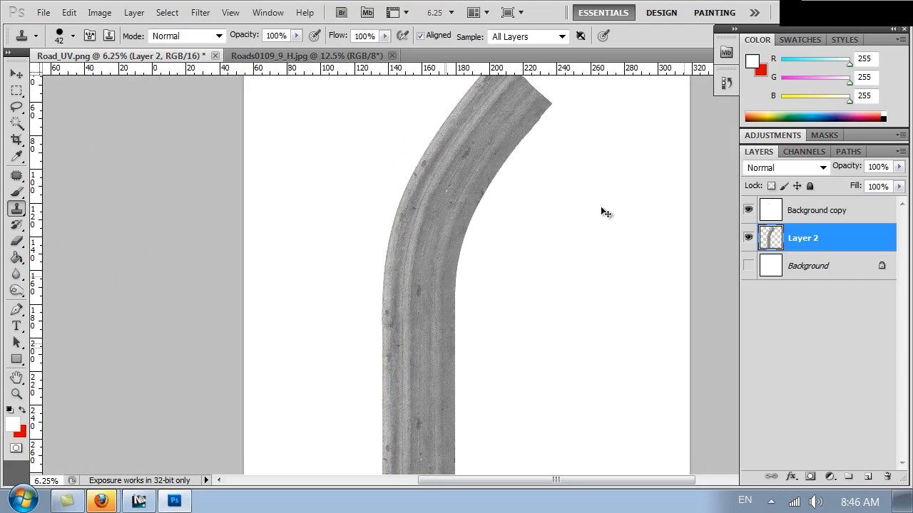
drag(488, 331, 448, 317)
On a new layer, paint a large soft white stroke over most of the road
key(ctrl+minus)
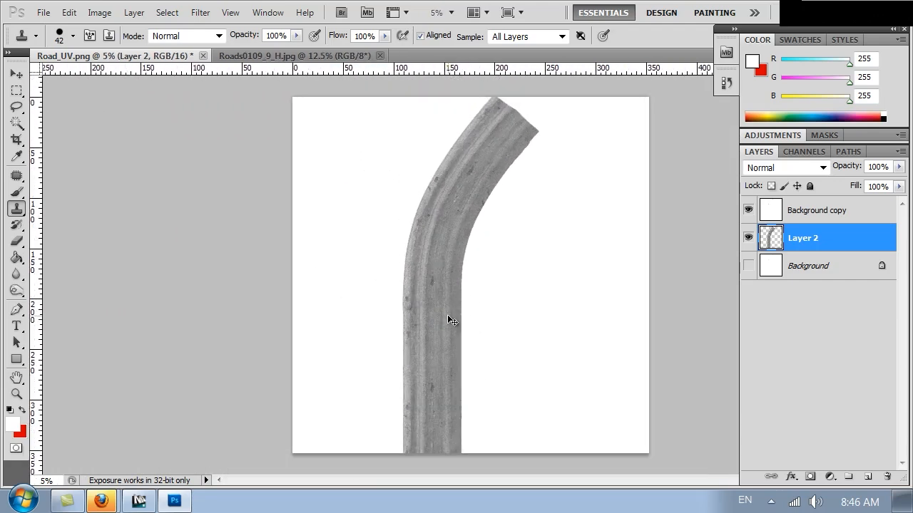
click(863, 477)
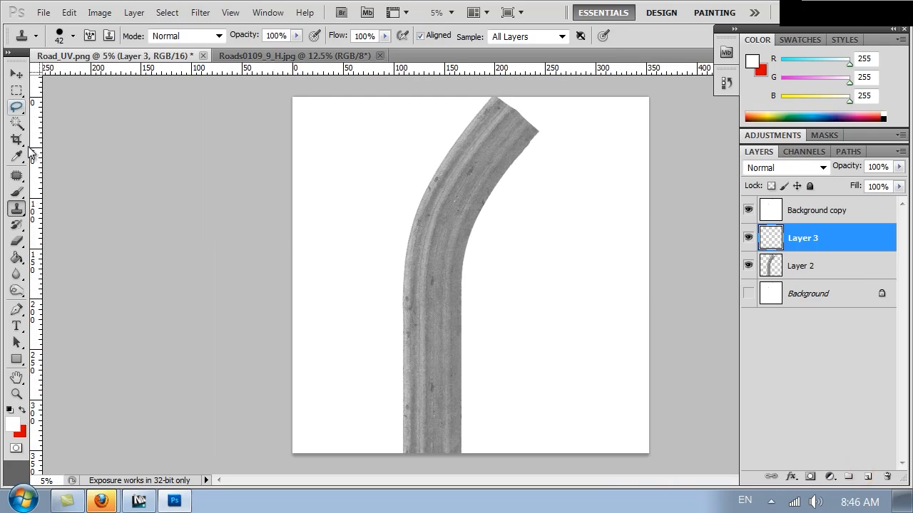
click(16, 191)
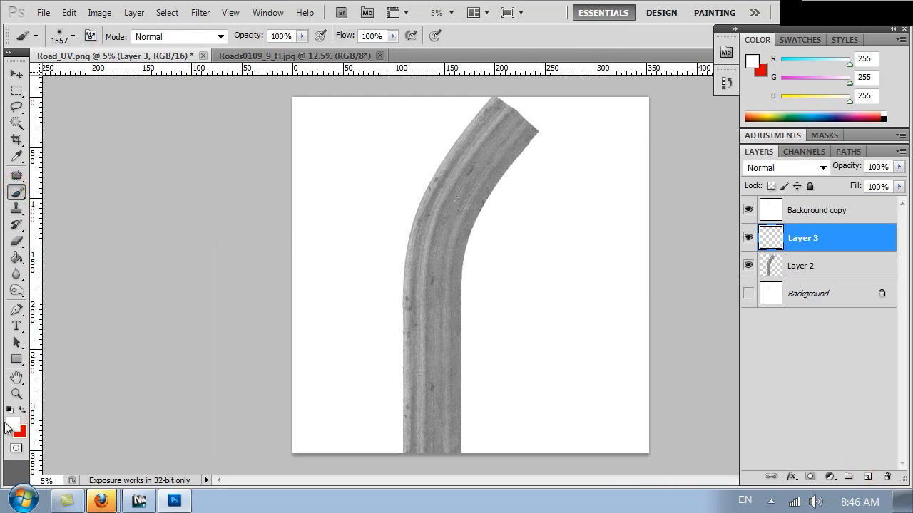
mouse_move(511, 113)
mouse_down()
mouse_move(460, 180)
mouse_move(433, 259)
mouse_move(422, 434)
mouse_move(427, 394)
mouse_up()
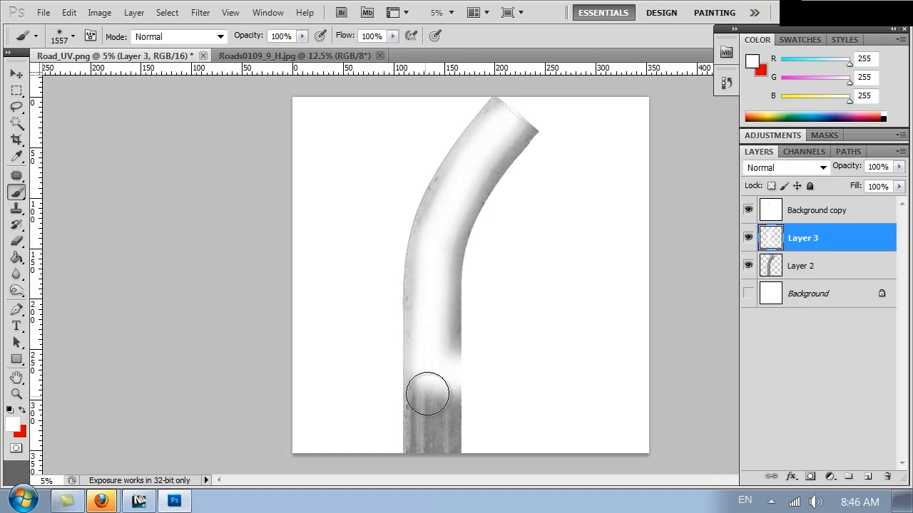
key(ctrl+z)
mouse_move(431, 446)
mouse_down()
mouse_move(434, 255)
mouse_move(452, 196)
mouse_move(530, 90)
mouse_up()
Fade the white layer to 39% opacity and merge it down into Layer 2
click(899, 166)
mouse_move(895, 182)
mouse_down()
mouse_move(841, 184)
mouse_move(855, 181)
mouse_up()
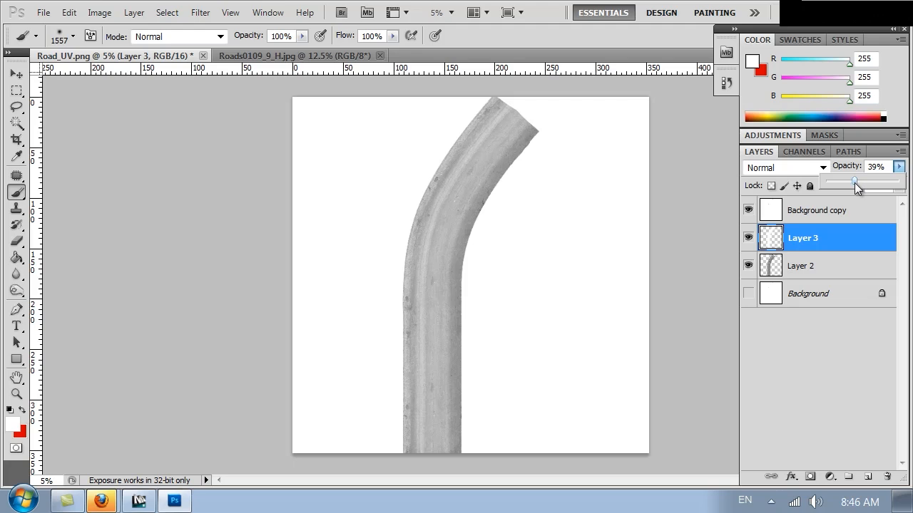
click(784, 266)
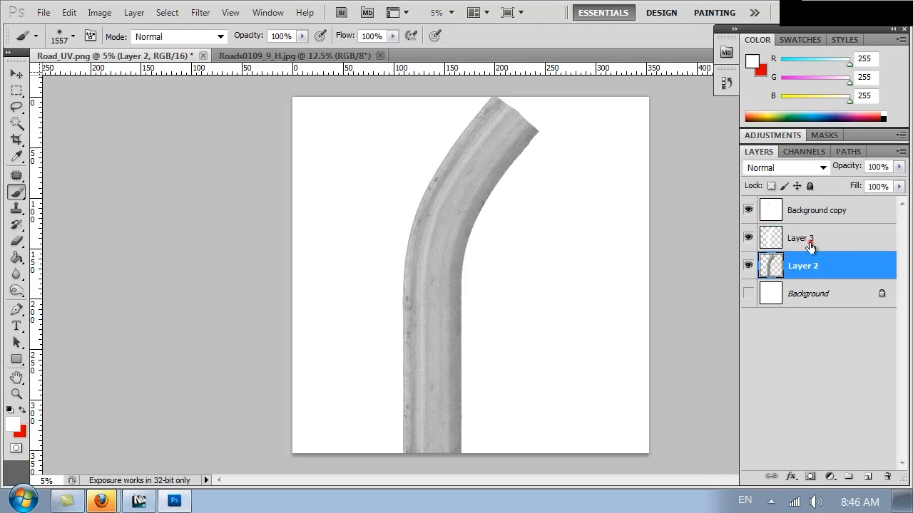
click(810, 243)
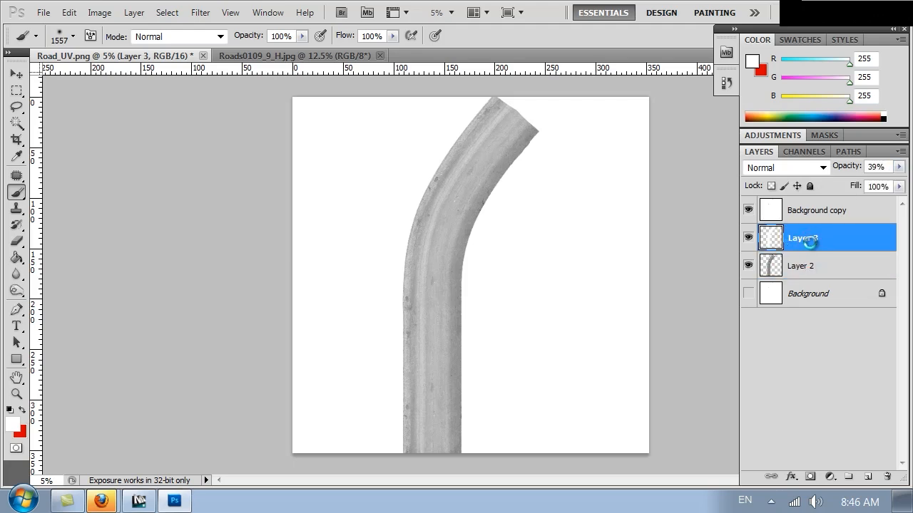
key(ctrl+e)
click(18, 291)
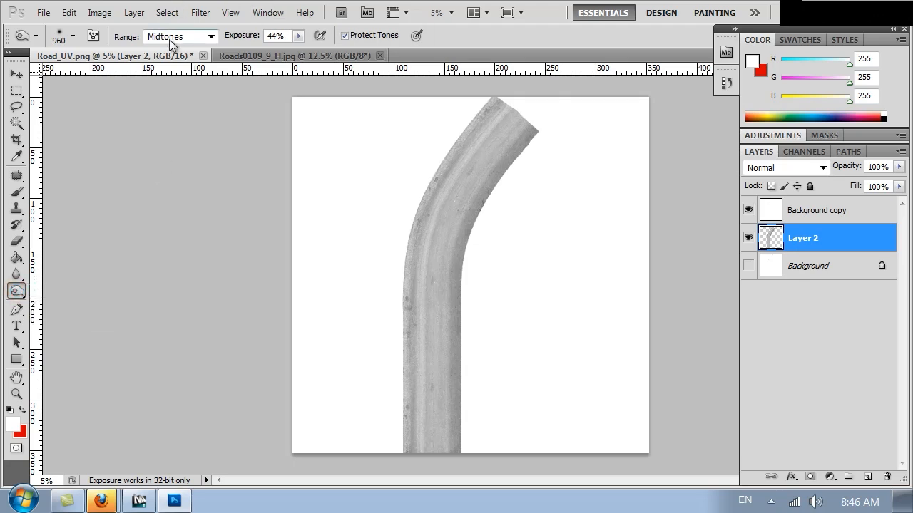
Adjust the brush size, then burn along the road's right edge and upper-left edge
right_click(519, 194)
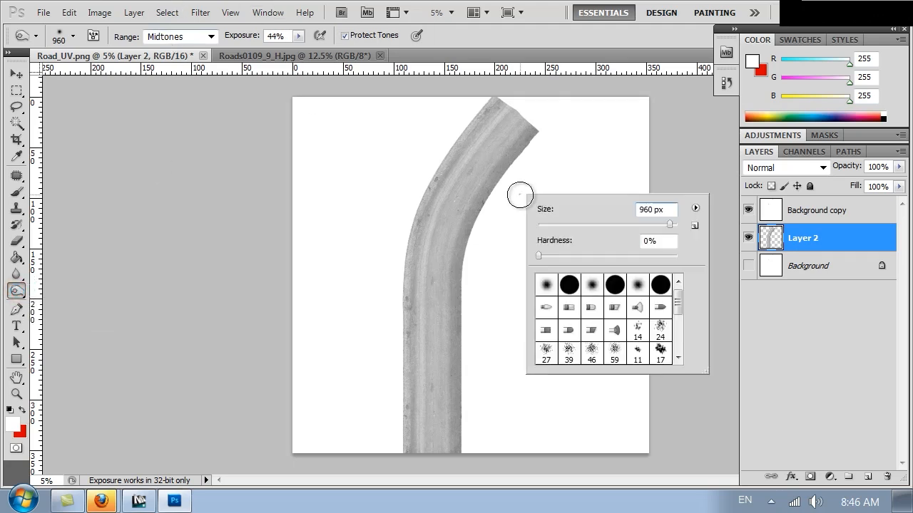
click(495, 97)
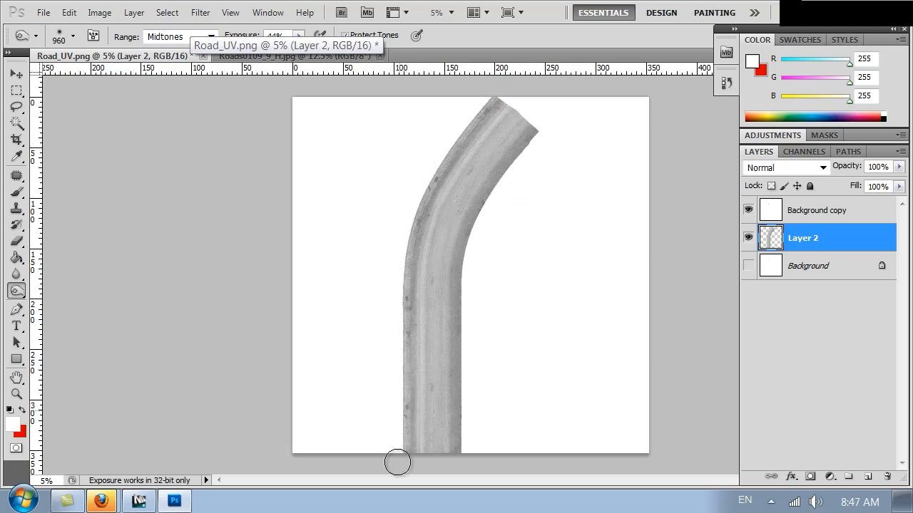
click(539, 132)
mouse_move(502, 191)
mouse_down()
mouse_move(479, 236)
mouse_move(461, 444)
mouse_up()
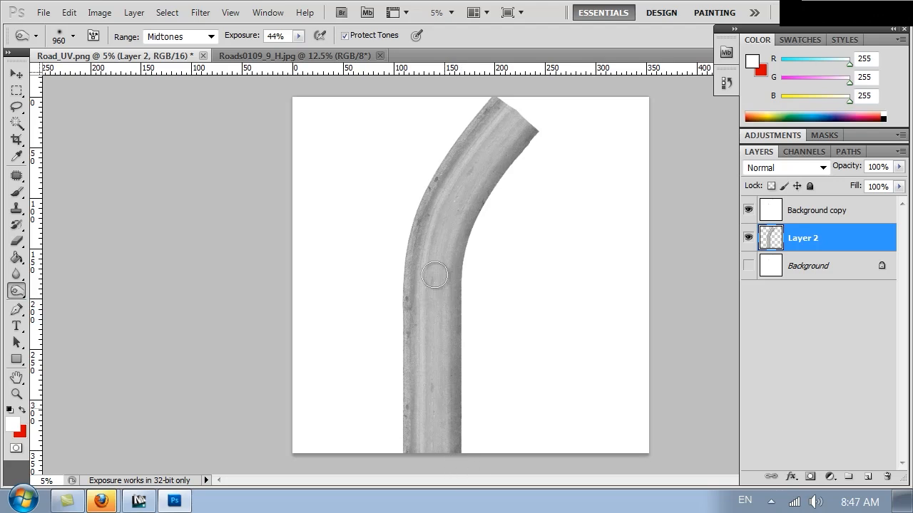
drag(484, 96, 432, 166)
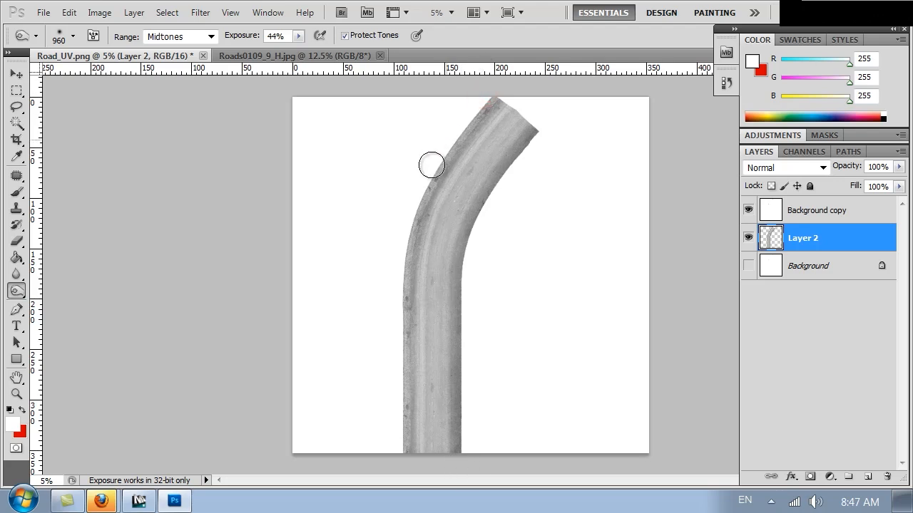
Limit the tool to Highlights, restroke the upper-left edge, then zoom in and out to inspect it
click(178, 37)
click(174, 81)
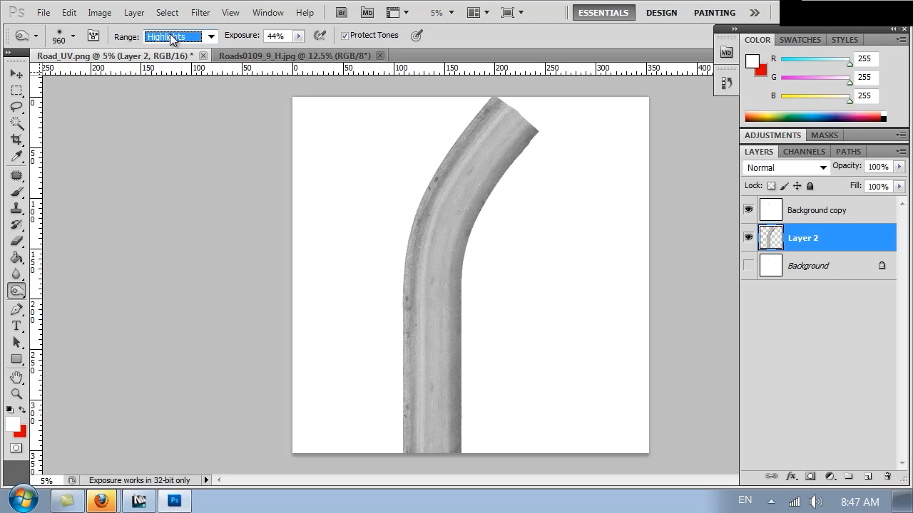
mouse_move(486, 94)
mouse_down()
mouse_move(412, 210)
mouse_move(395, 290)
mouse_move(397, 461)
mouse_move(395, 440)
mouse_up()
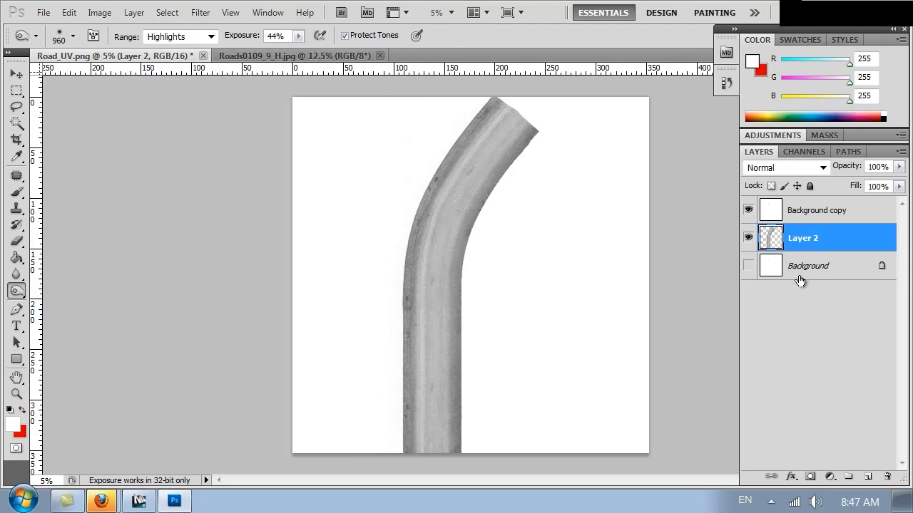
key(ctrl+1)
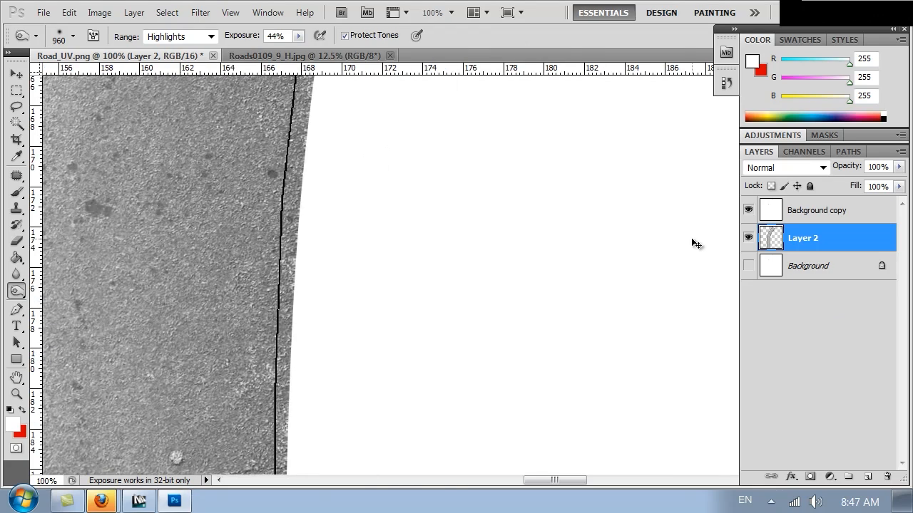
drag(198, 273, 707, 250)
key(ctrl+minus)
key(ctrl+minus)
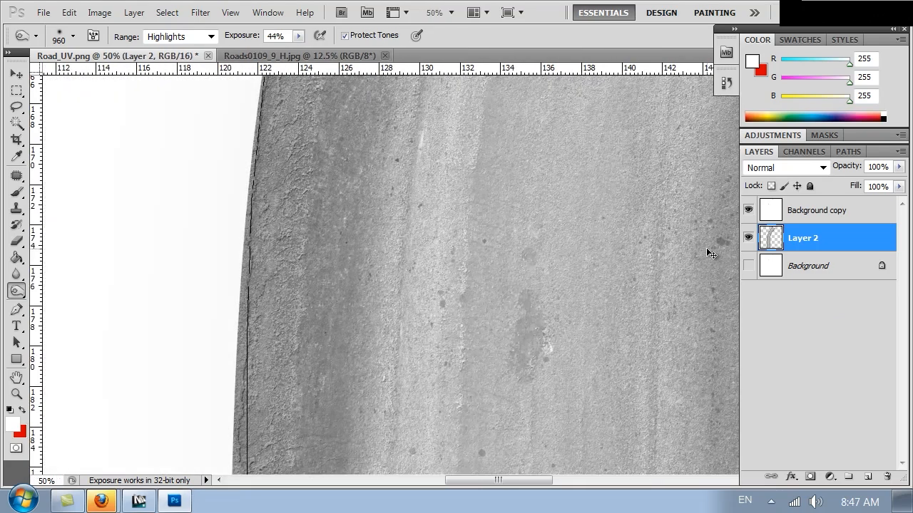
key(ctrl+minus)
key(ctrl+minus)
key(ctrl+minus)
key(ctrl+minus)
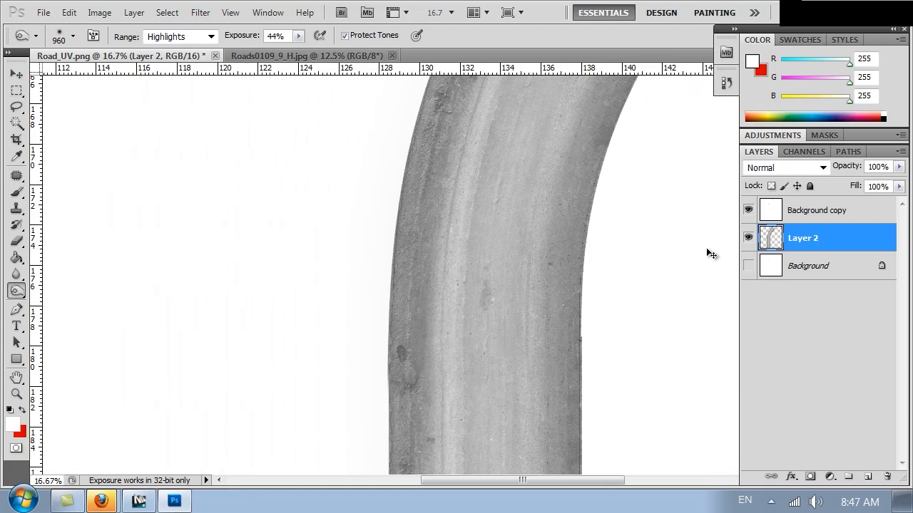
Save a copy as Road_bump.jpg in the Textures folder at JPEG Quality 12 (Maximum)
key(ctrl+shift+s)
click(313, 347)
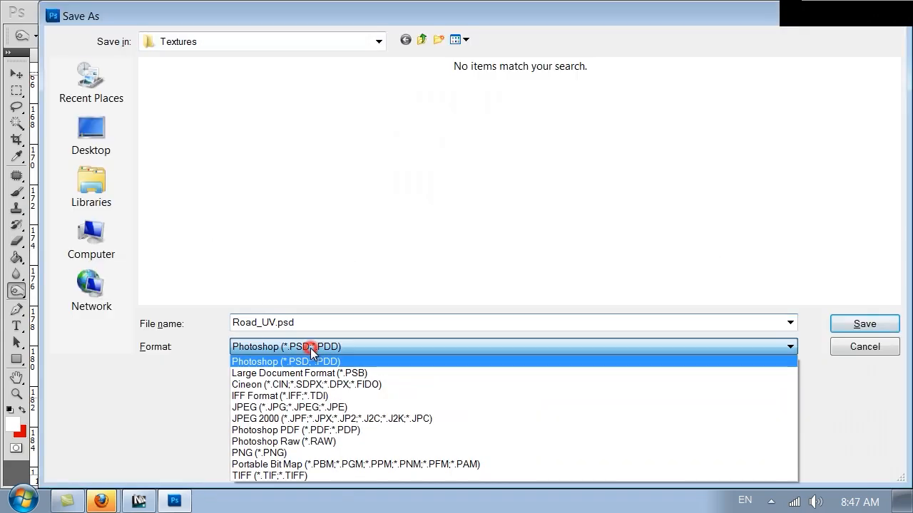
click(273, 449)
click(317, 347)
click(290, 406)
double_click(264, 322)
drag(261, 322, 277, 322)
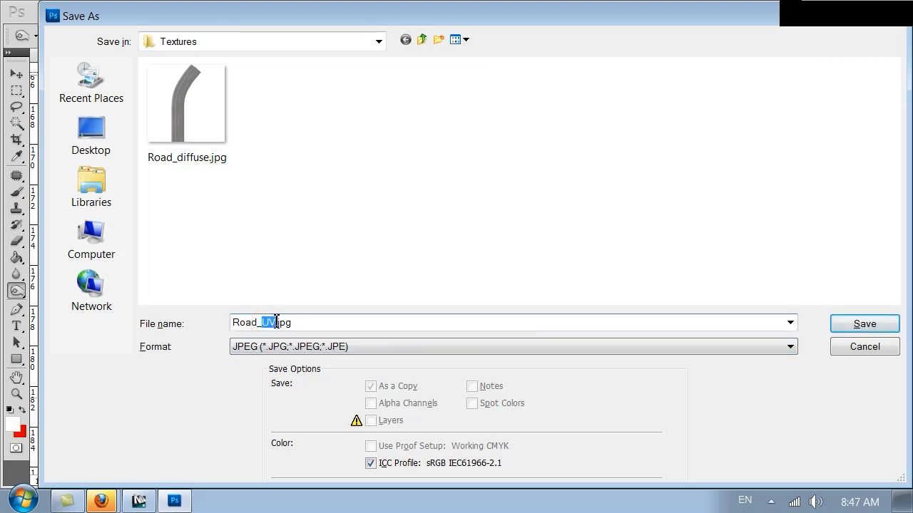
key(Return)
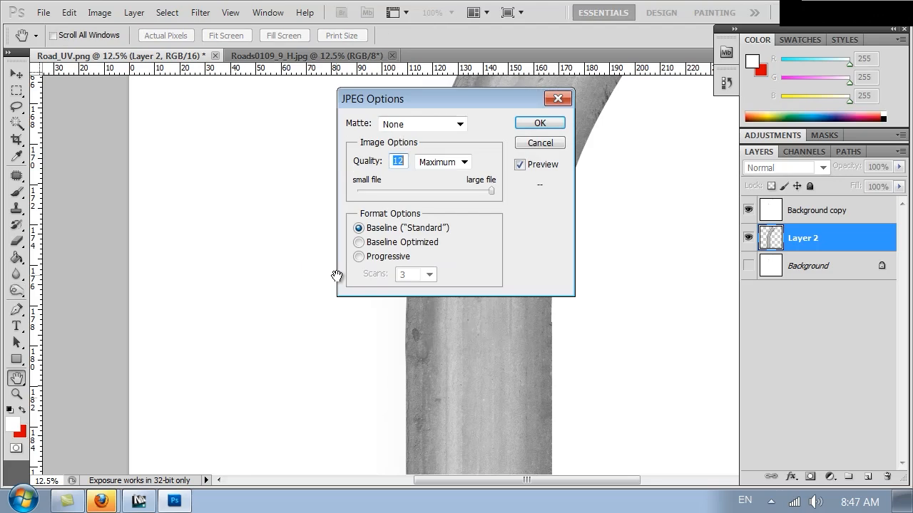
click(533, 123)
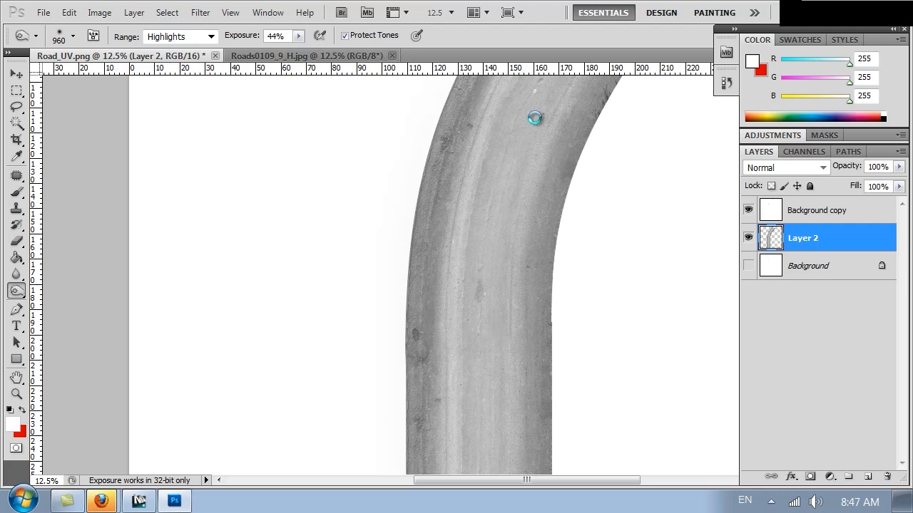
click(137, 503)
Load Road_bump.jpg as a Bitmap in the Road material's Bump slot
click(520, 374)
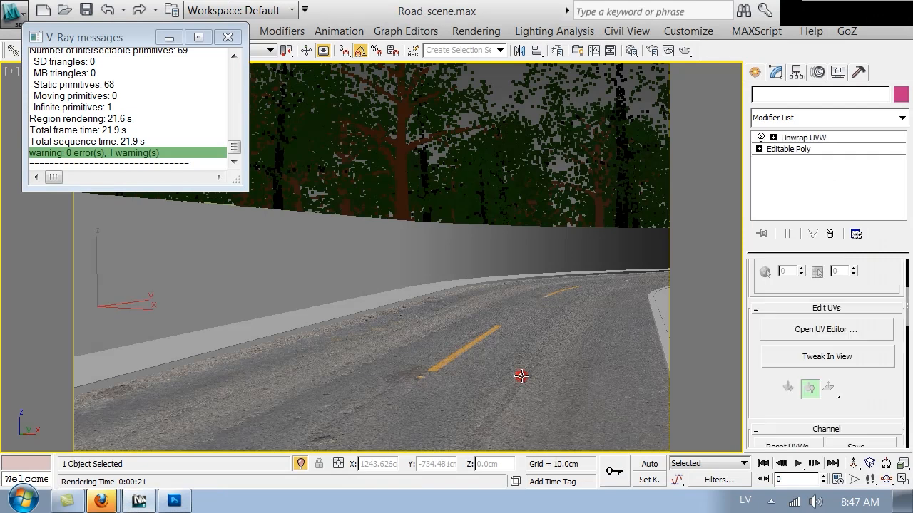
key(m)
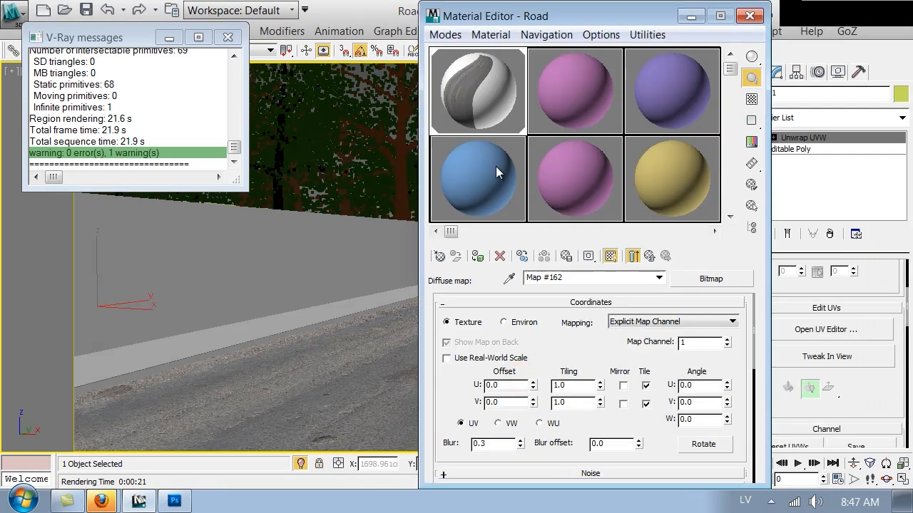
click(649, 255)
scroll(508, 277, down, 2)
scroll(472, 457, down, 3)
click(611, 433)
scroll(431, 434, down, 2)
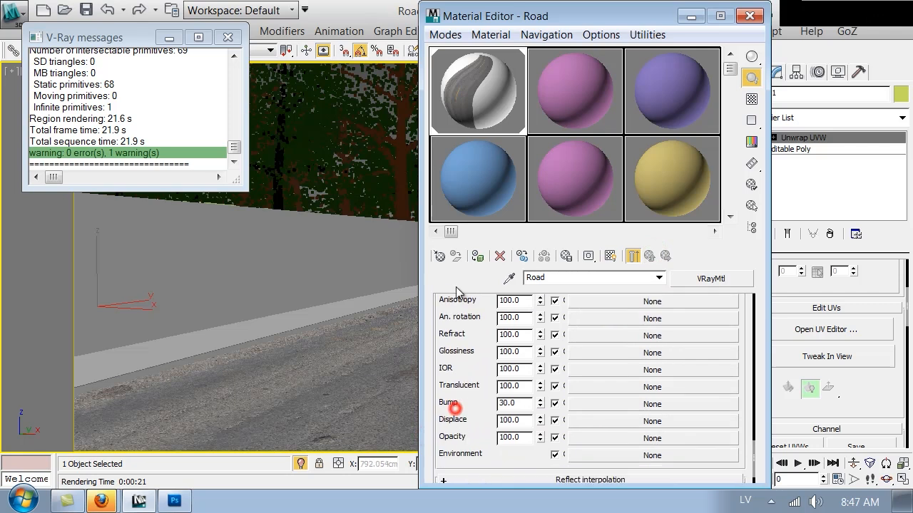
click(608, 404)
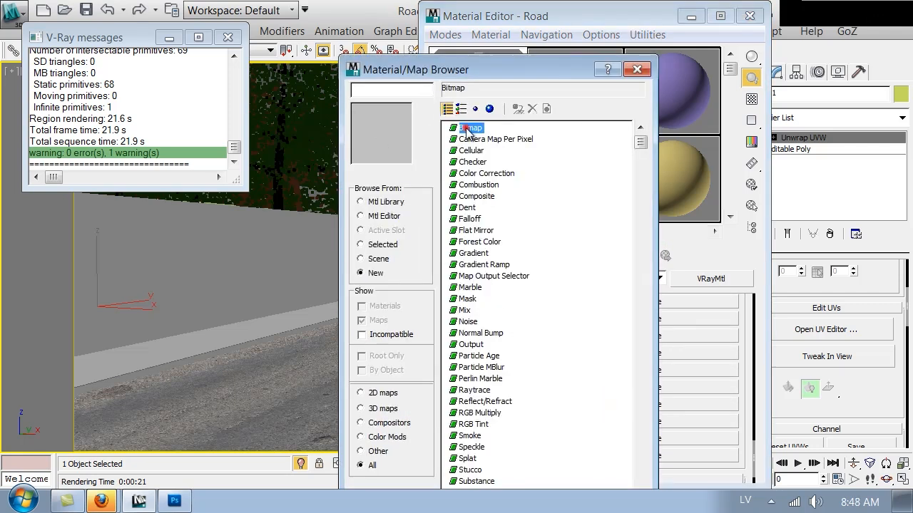
double_click(465, 128)
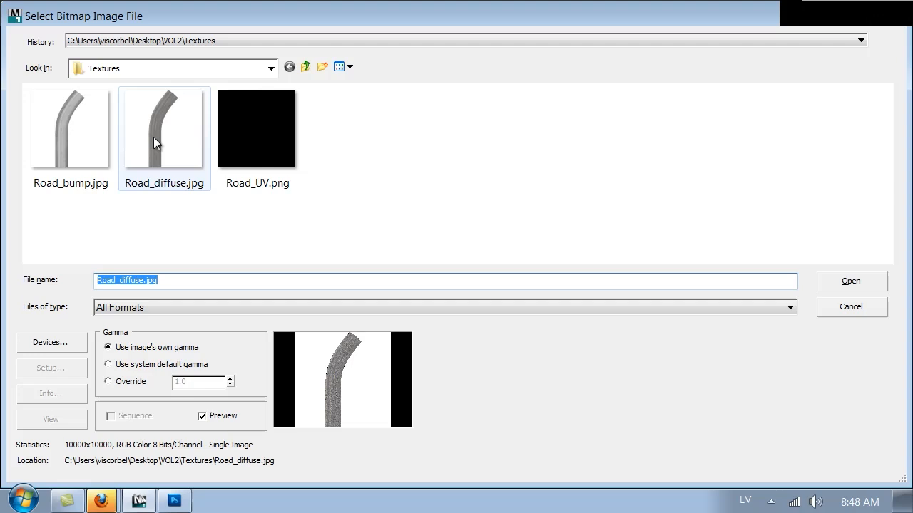
click(47, 137)
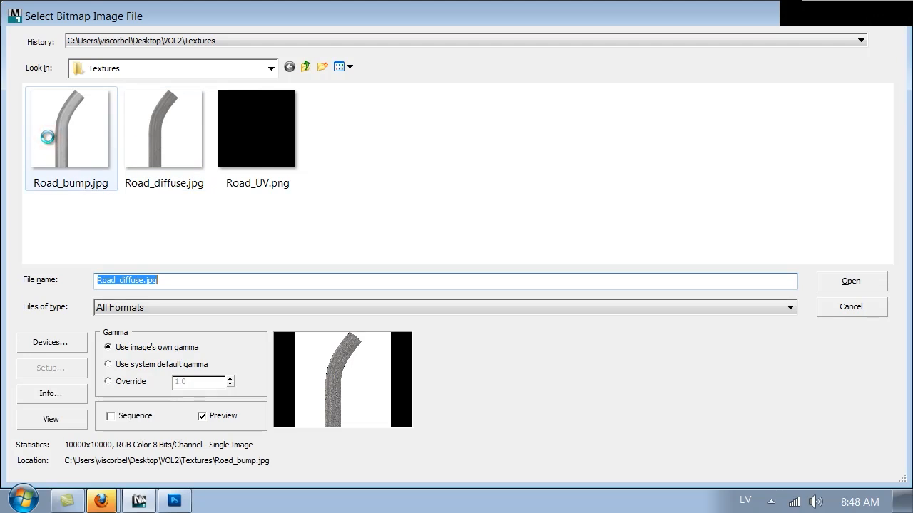
double_click(48, 137)
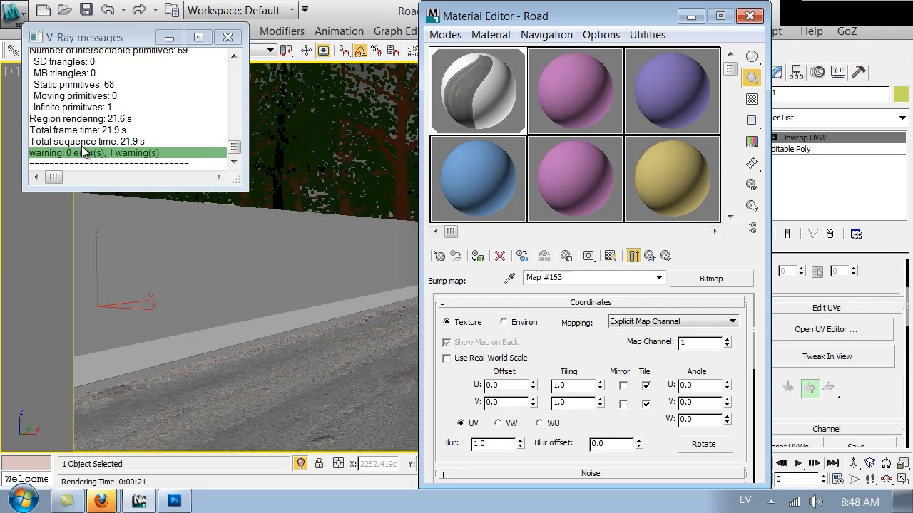
Lower the bump bitmap's Blur value to 0.1
click(655, 256)
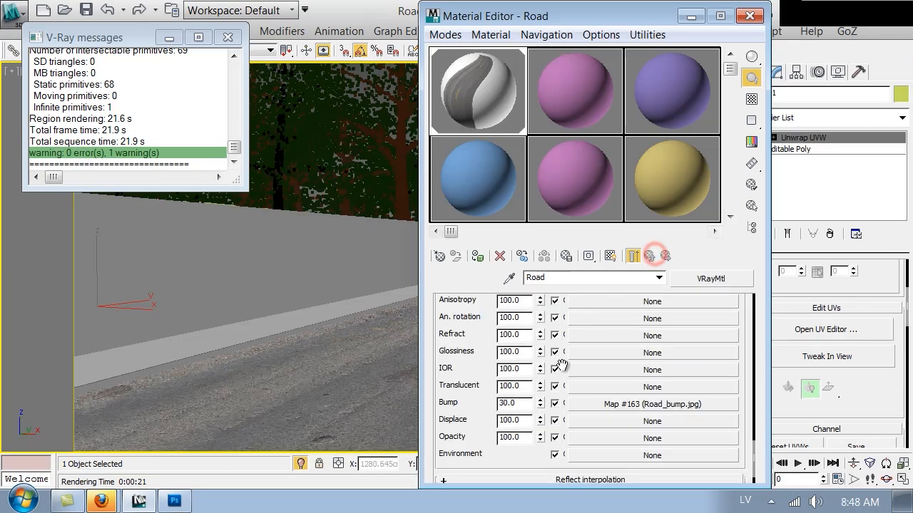
click(609, 401)
double_click(505, 447)
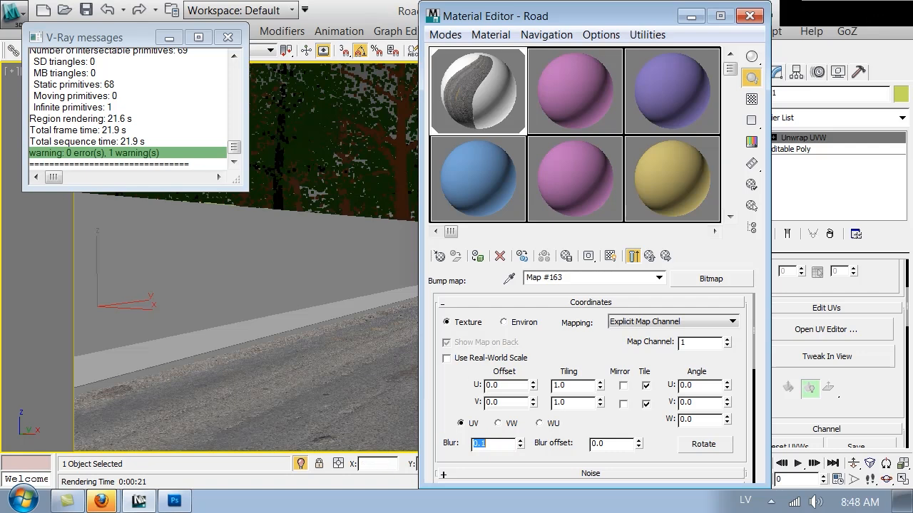
click(650, 258)
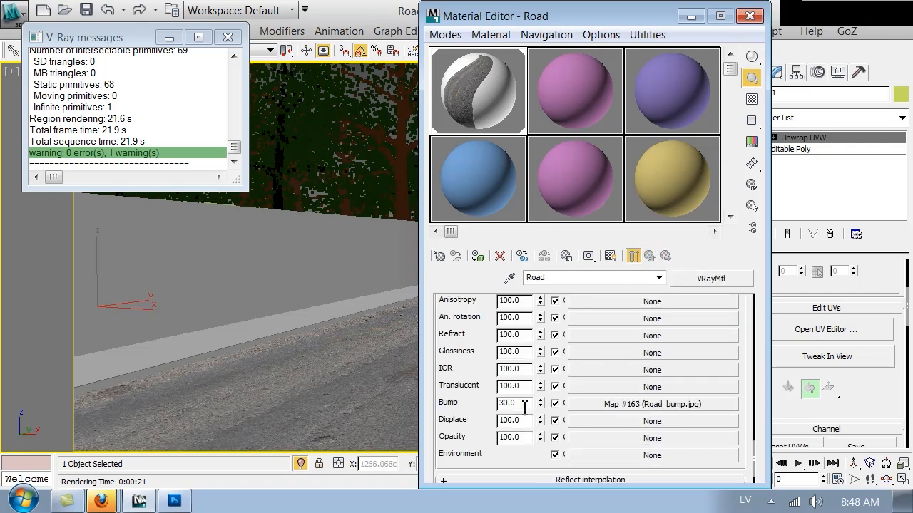
Preview the Road material enlarged, then start a test render and stop it
double_click(492, 71)
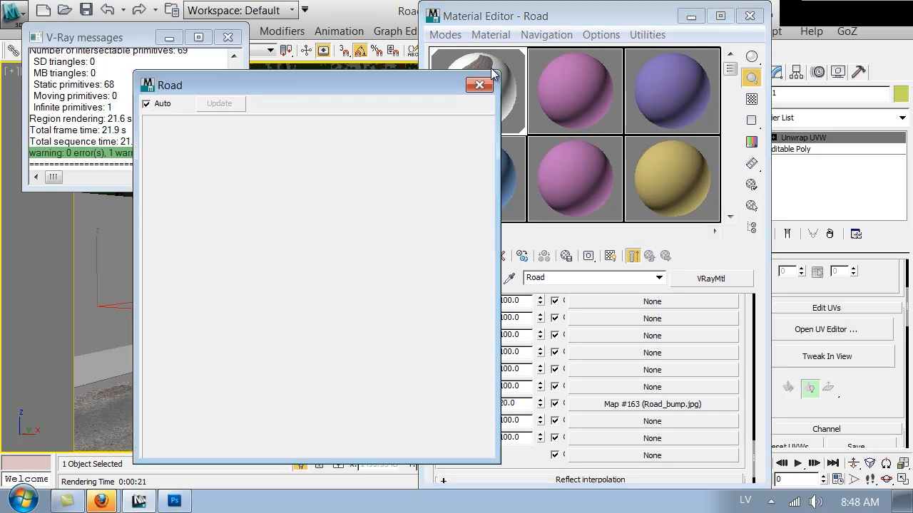
click(749, 16)
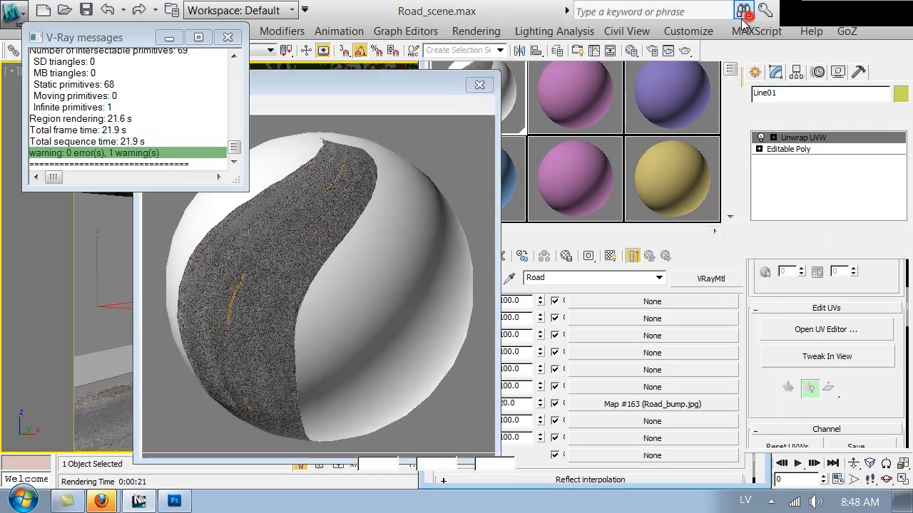
click(686, 51)
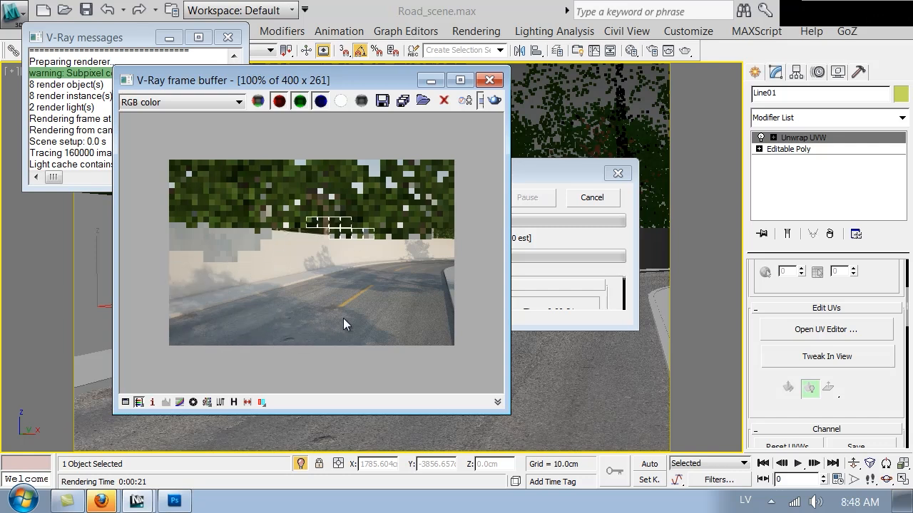
click(581, 202)
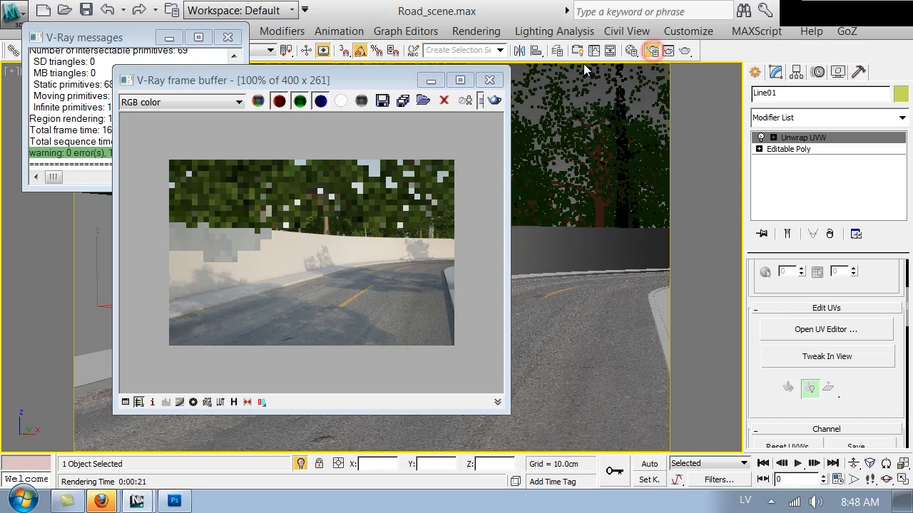
Set the output size to 800 × 522 in Render Setup and render again
key(F10)
double_click(274, 292)
text(8)
click(430, 419)
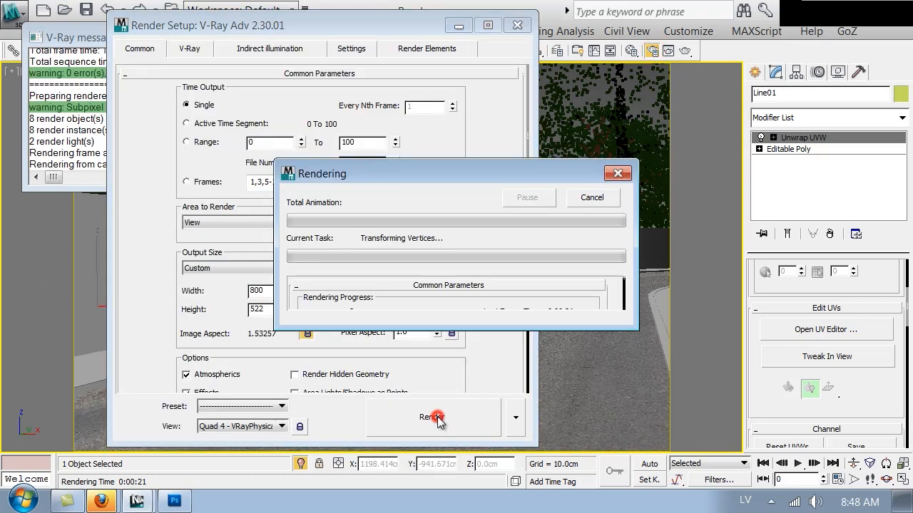
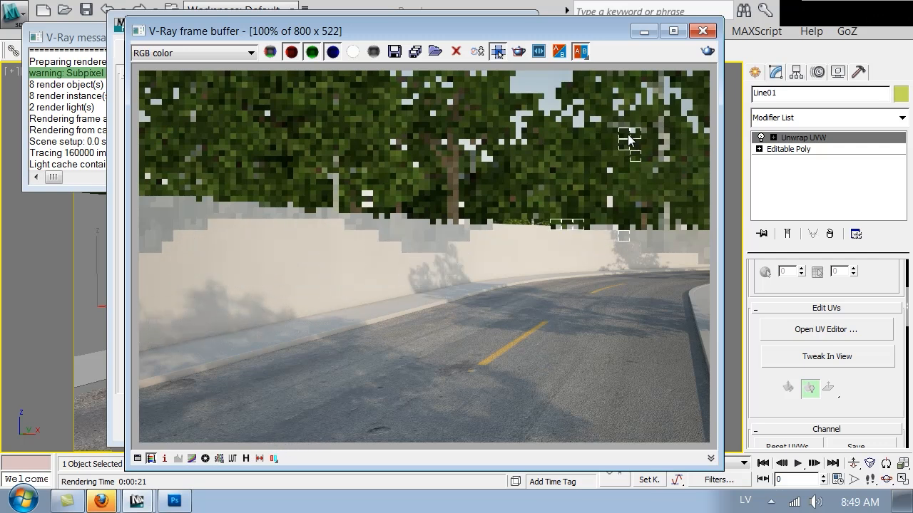
Close the V-Ray frame buffer, cancel the running test render, and return to Photoshop
drag(591, 33, 534, 145)
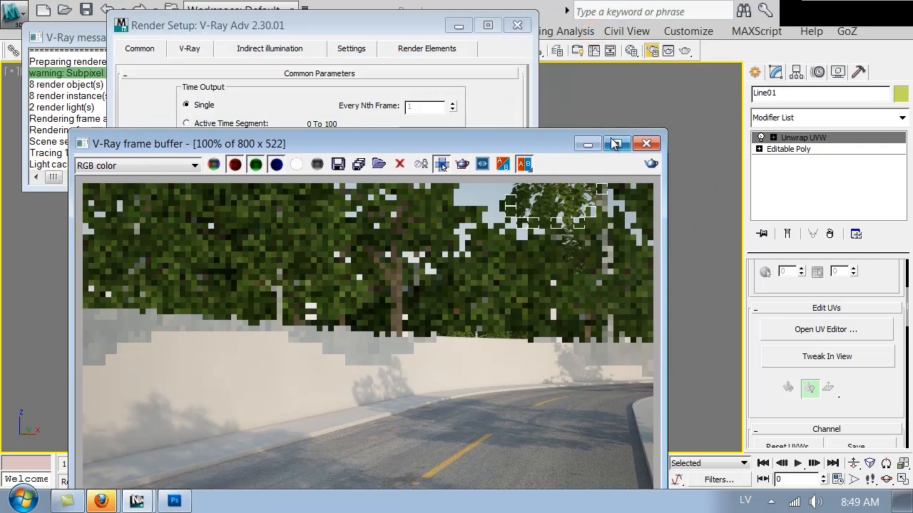
click(649, 143)
click(607, 200)
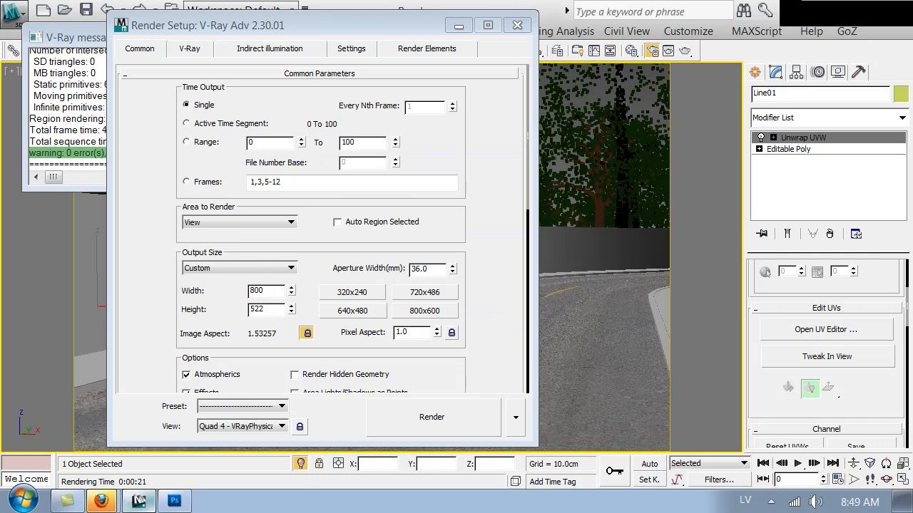
click(171, 502)
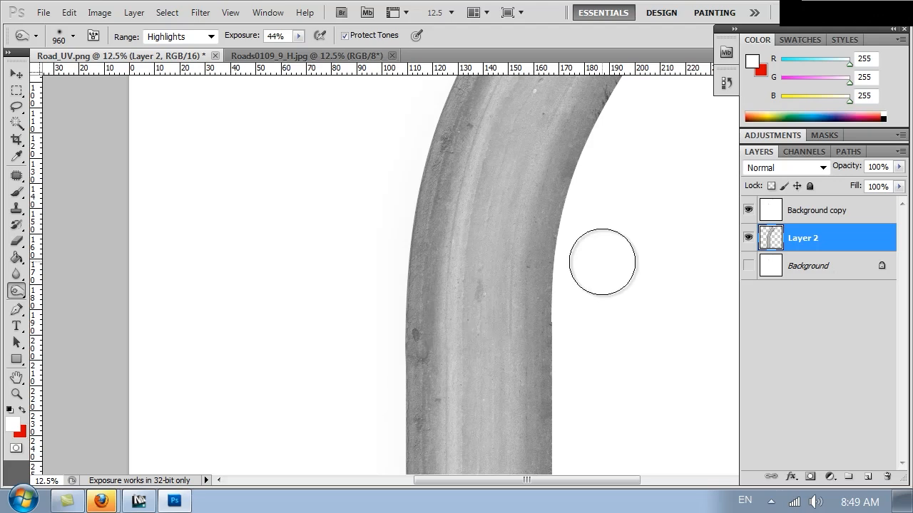
Apply an S-shaped Curves adjustment to Layer 2, pulling midtones from 119 down to 76
click(94, 12)
mouse_move(205, 56)
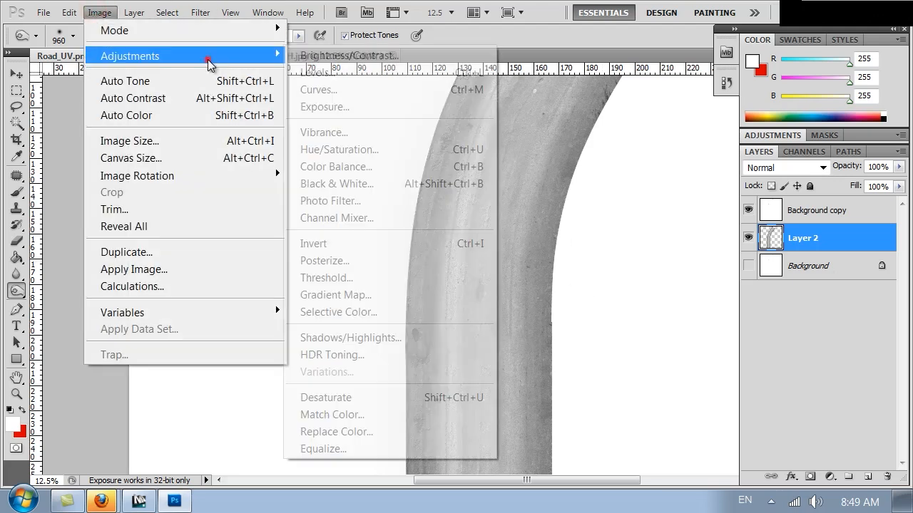
click(372, 93)
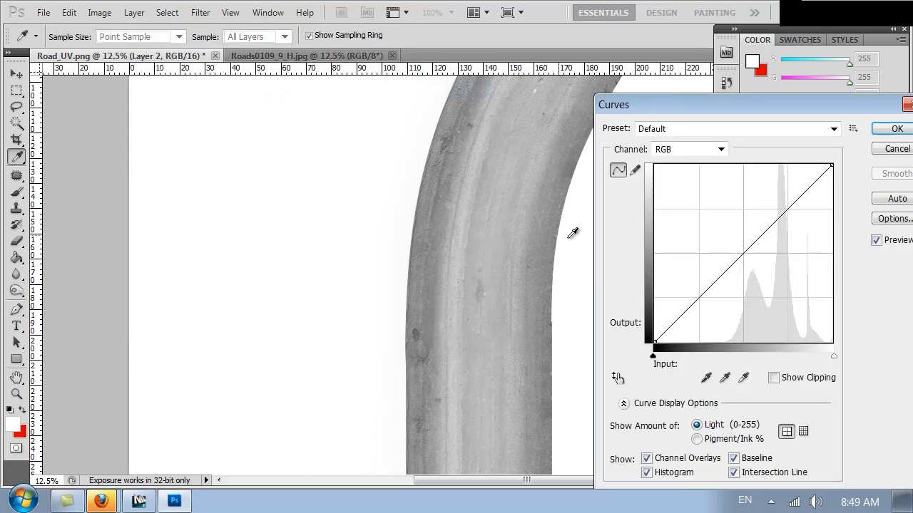
drag(736, 259, 741, 272)
mouse_move(783, 213)
mouse_down()
mouse_move(787, 203)
mouse_move(794, 212)
mouse_up()
drag(741, 272, 738, 290)
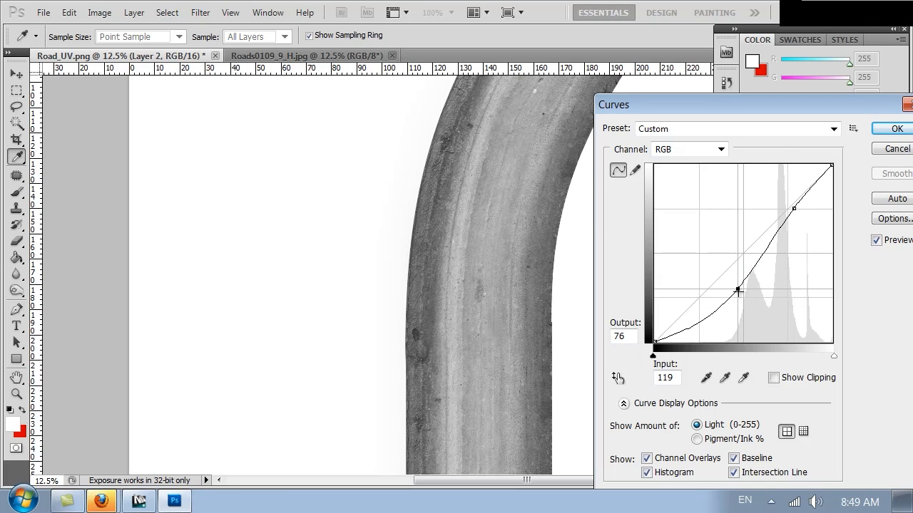
click(892, 130)
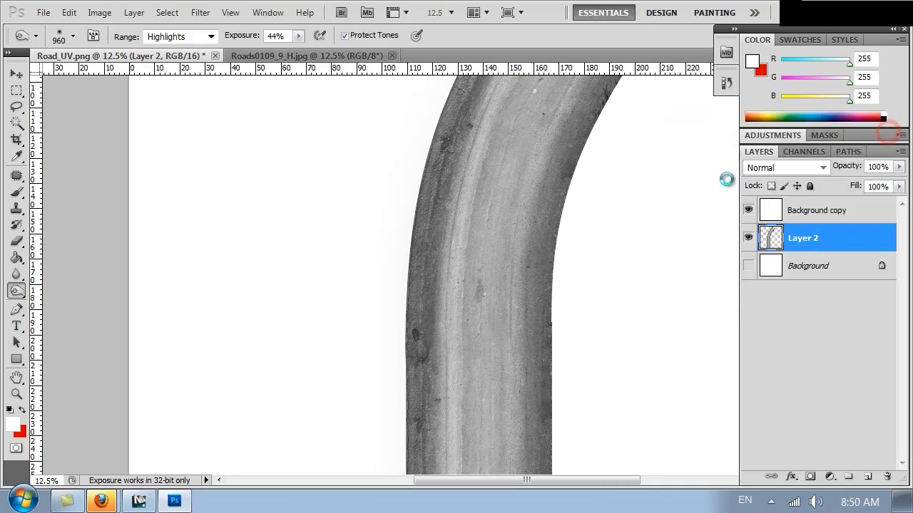
Start a Save As with PNG format, cancel it, and zoom out to the road's bend
key(ctrl+shift+s)
click(268, 348)
click(268, 350)
click(280, 348)
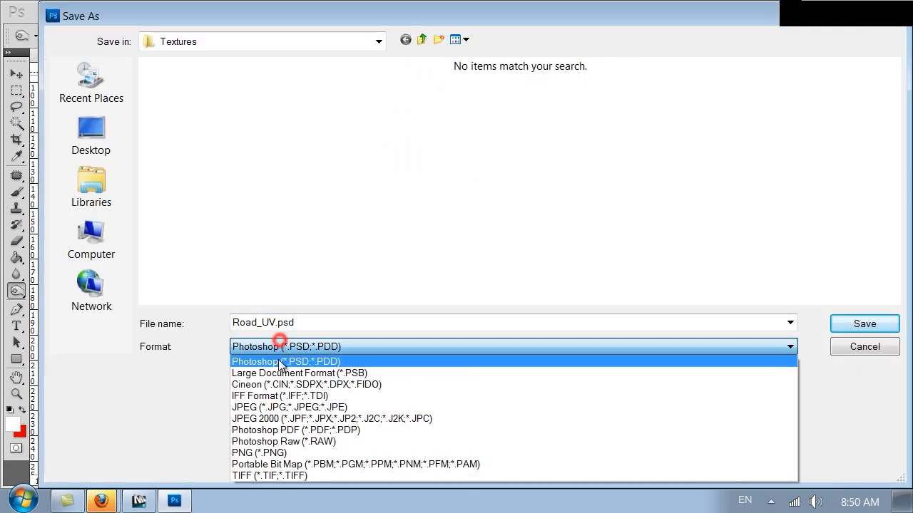
click(279, 457)
click(878, 352)
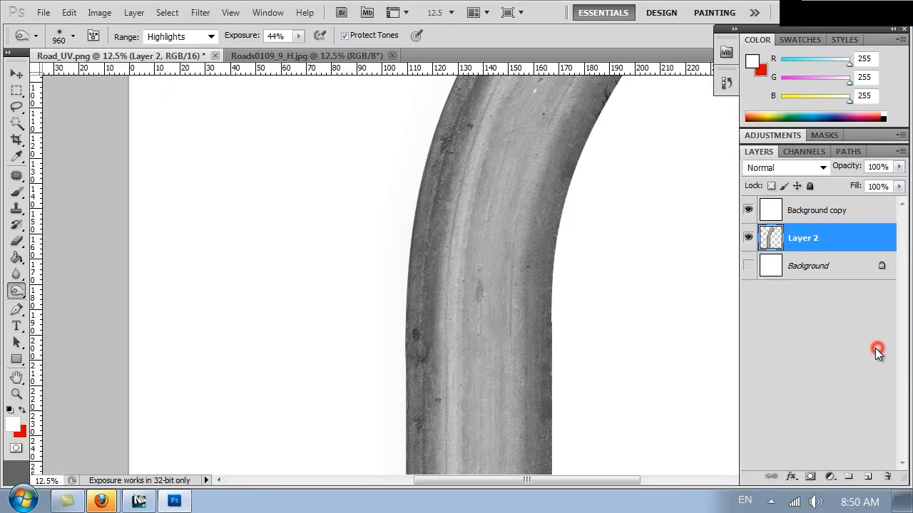
alt+scroll(457, 231, down, 2)
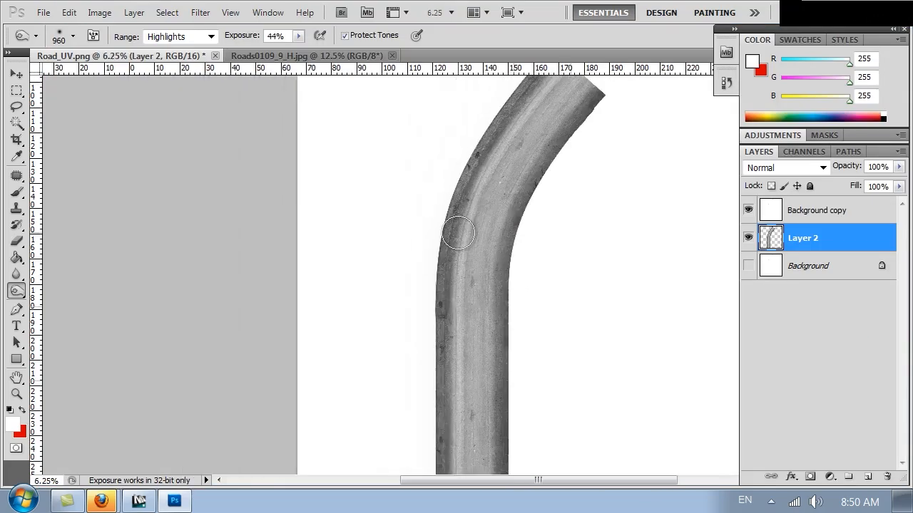
drag(534, 347, 436, 316)
Bring the CG Textures browser window forward and browse the road texture results
click(102, 502)
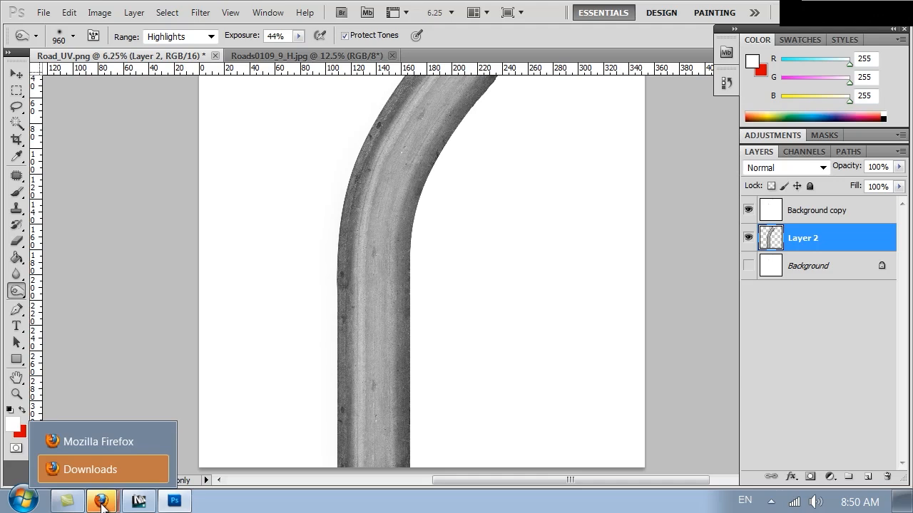
click(102, 437)
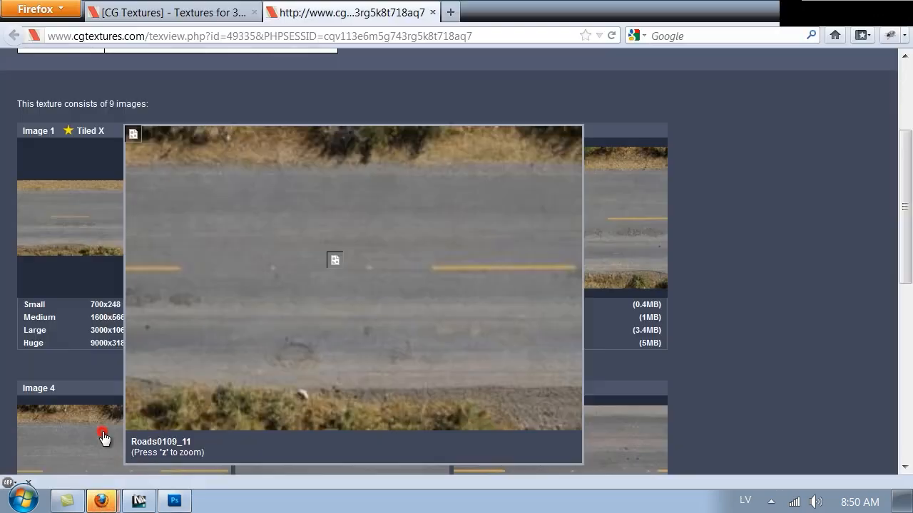
click(138, 9)
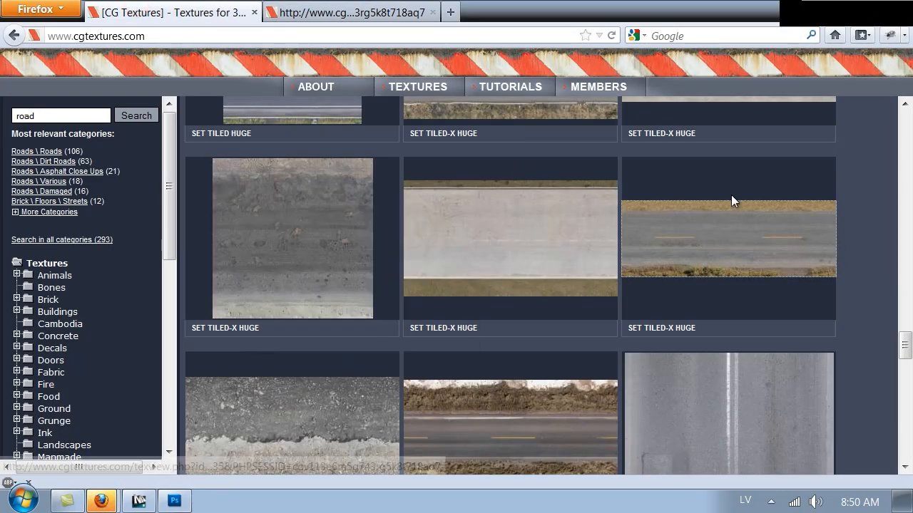
scroll(731, 195, down, 5)
scroll(321, 203, down, 10)
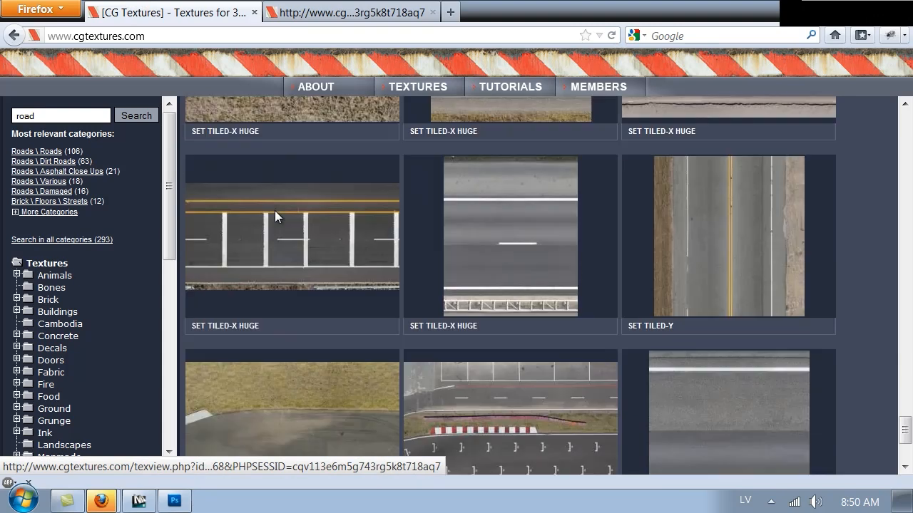
drag(907, 446, 910, 146)
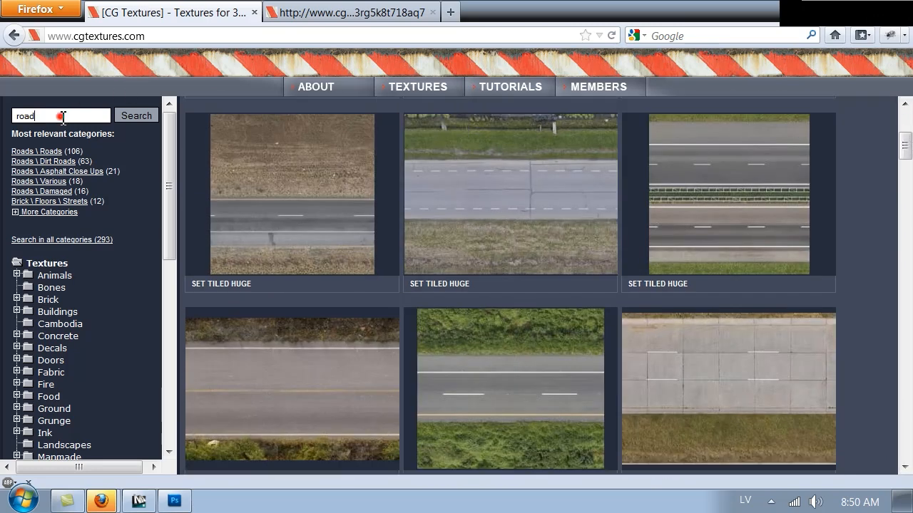
Search for 'dirty' textures and scroll through the results
text(y)
key(Return)
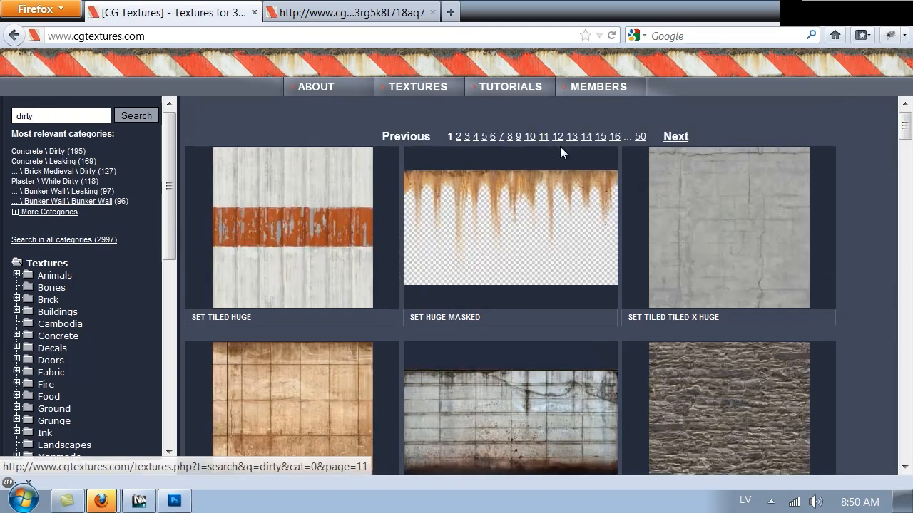
scroll(580, 157, down, 5)
scroll(570, 162, down, 2)
mouse_move(572, 172)
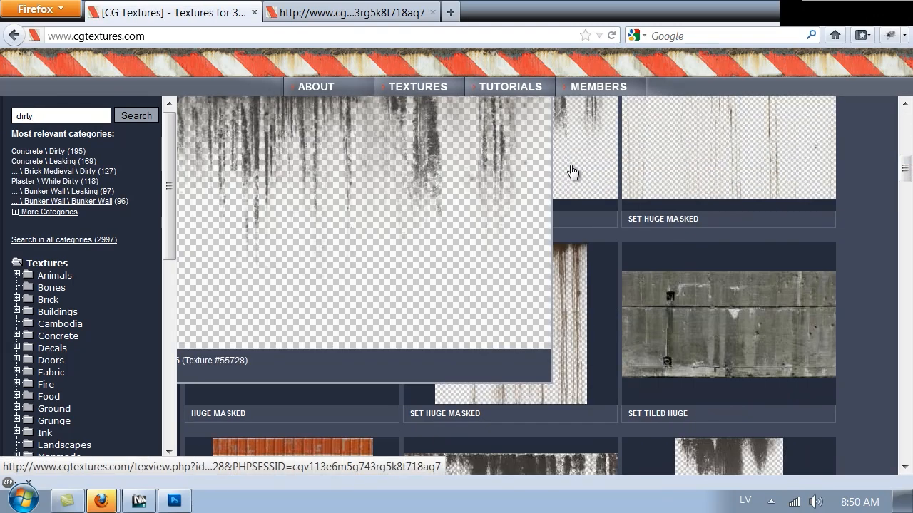
scroll(572, 172, down, 13)
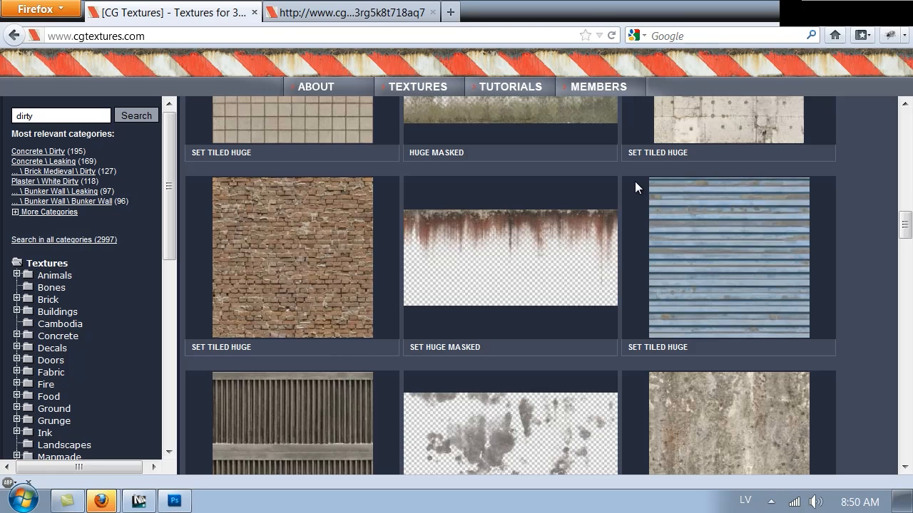
scroll(635, 181, down, 3)
scroll(635, 181, down, 7)
scroll(635, 182, up, 1)
scroll(637, 187, down, 4)
mouse_move(636, 189)
scroll(637, 189, down, 3)
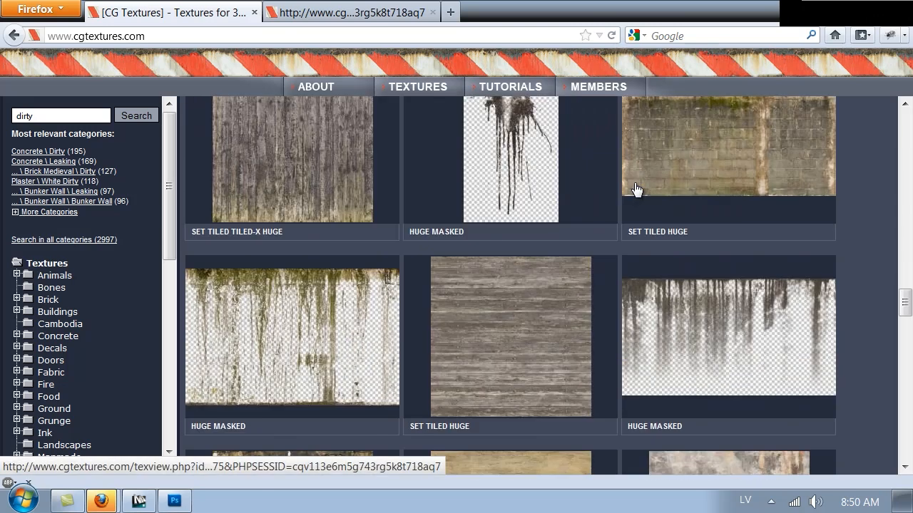
scroll(637, 189, down, 6)
scroll(637, 189, down, 6)
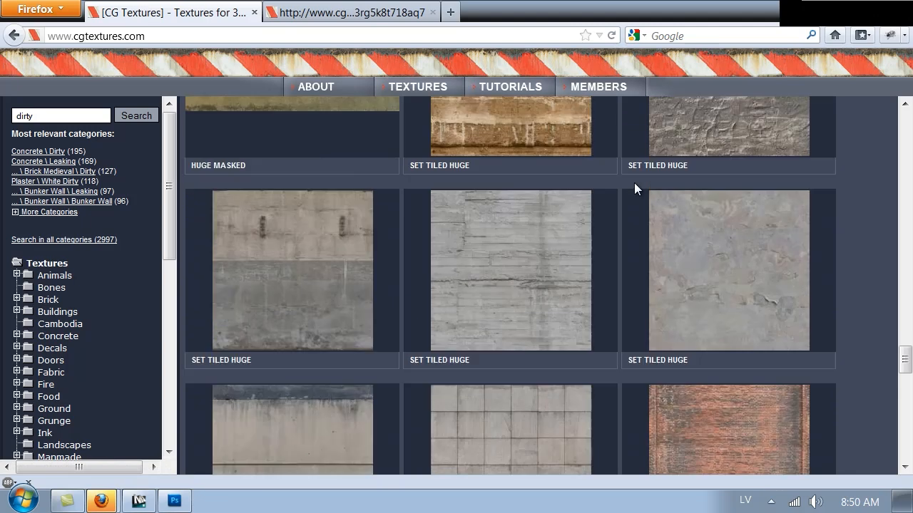
scroll(635, 187, down, 10)
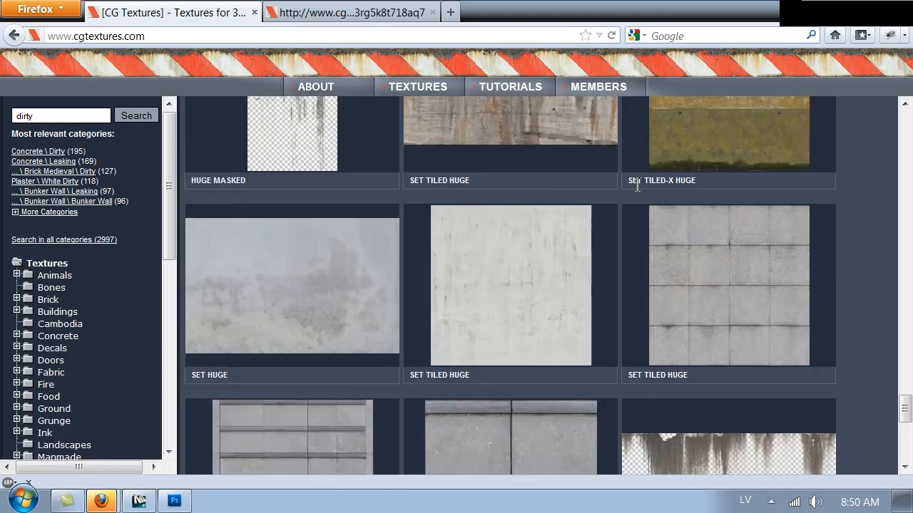
scroll(635, 188, down, 3)
mouse_move(245, 163)
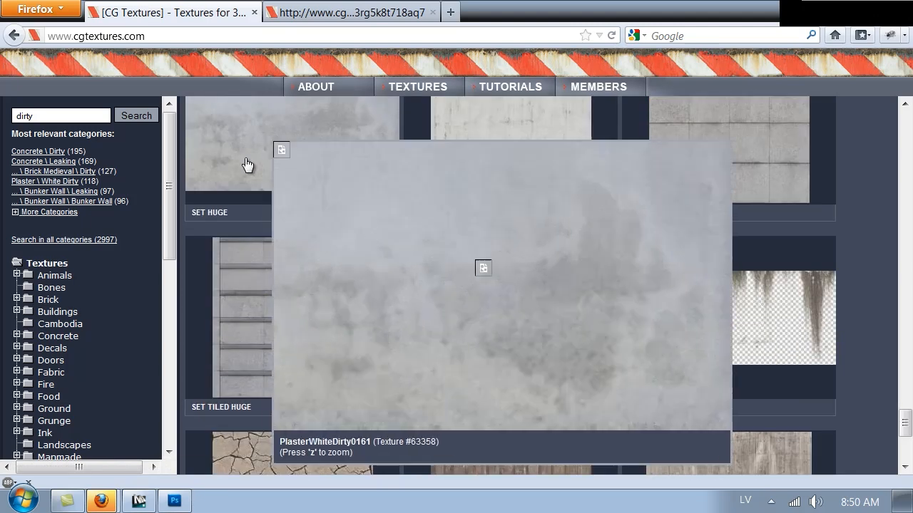
scroll(244, 163, down, 4)
scroll(245, 163, up, 6)
scroll(245, 164, down, 4)
scroll(245, 163, up, 2)
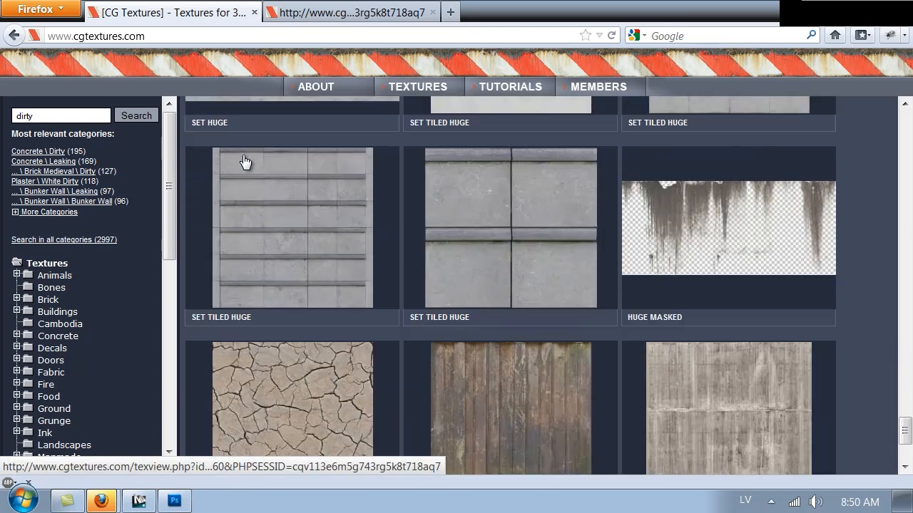
scroll(271, 179, up, 3)
Download the Large version of PlasterWhiteDirty0161's Image 2 and open it
click(305, 214)
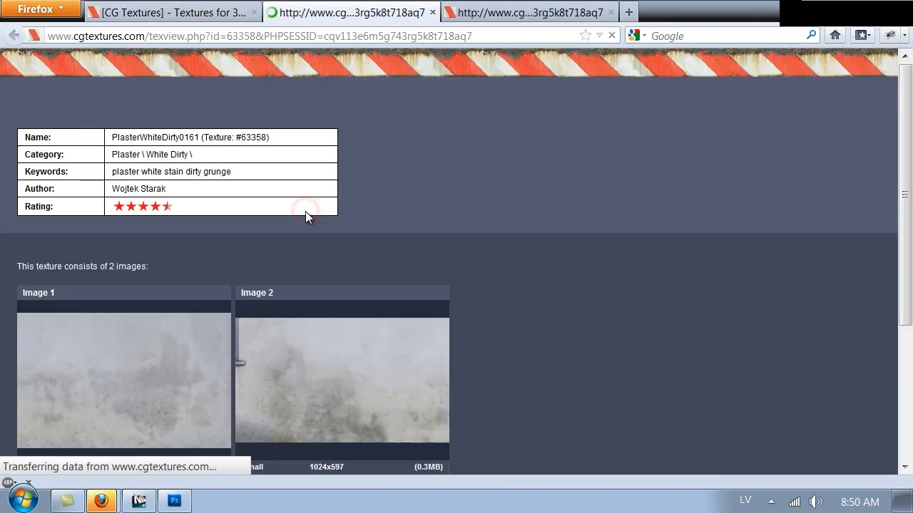
scroll(365, 304, down, 2)
mouse_move(365, 306)
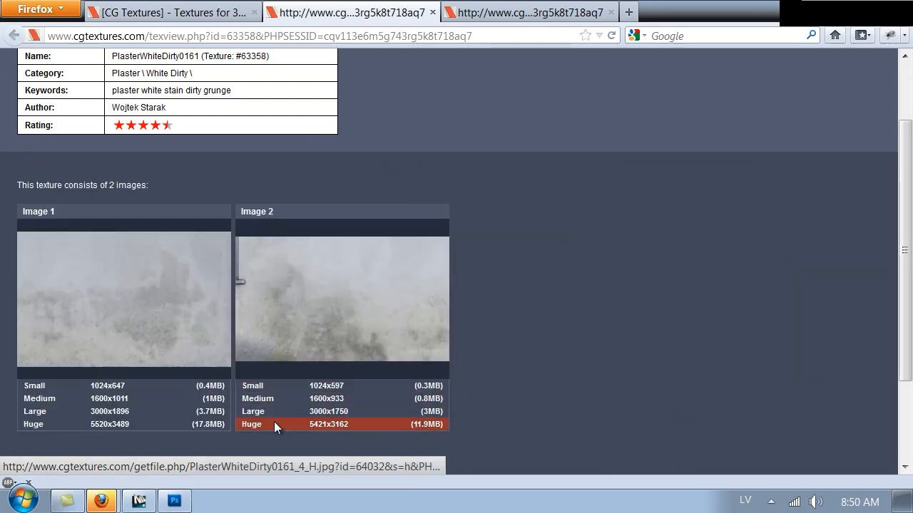
click(256, 415)
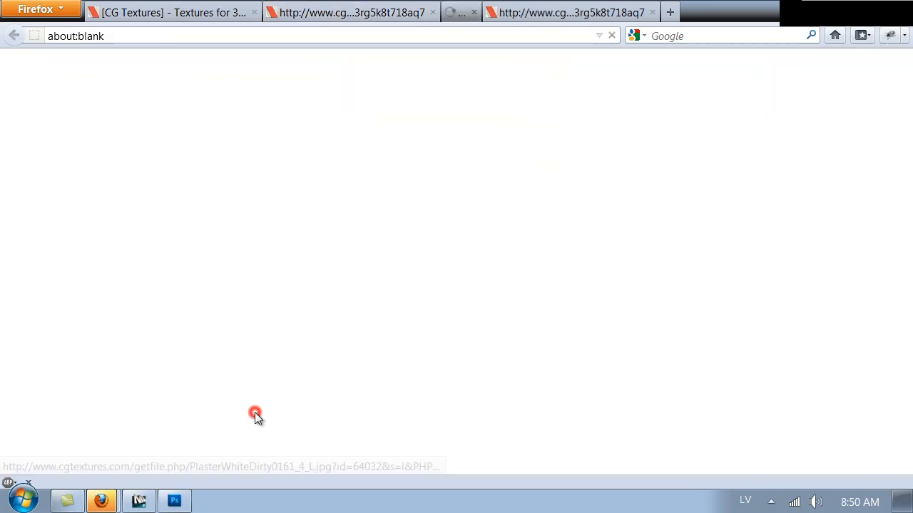
click(785, 436)
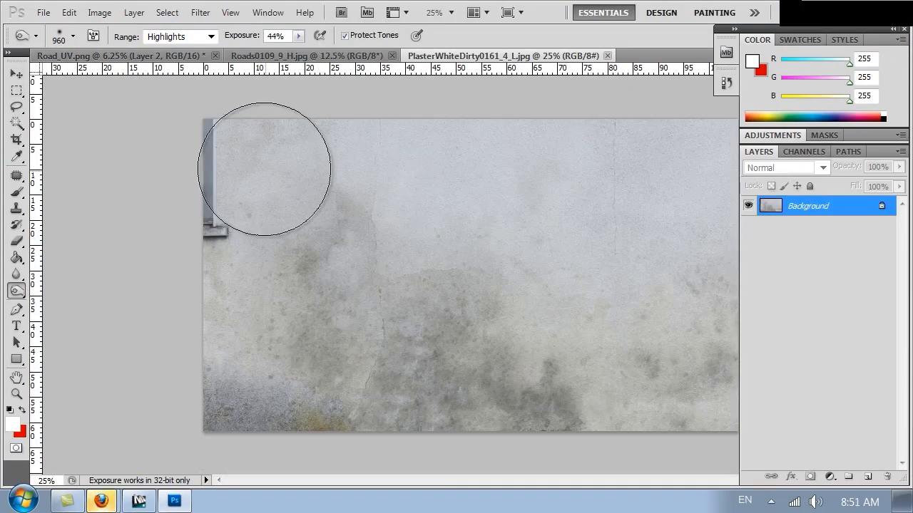
Copy the plaster image, minus the pipe strip, into Road_UV.png over the lower road
key(c)
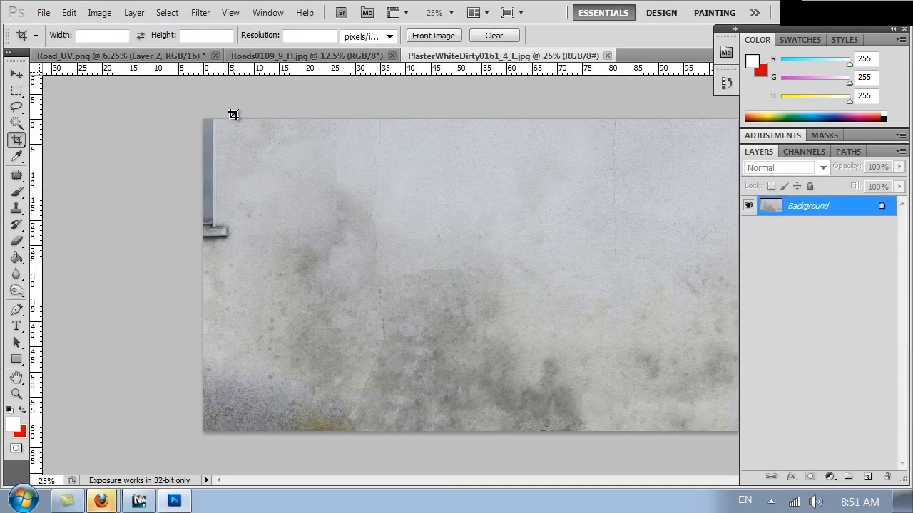
key(m)
drag(682, 368, 831, 408)
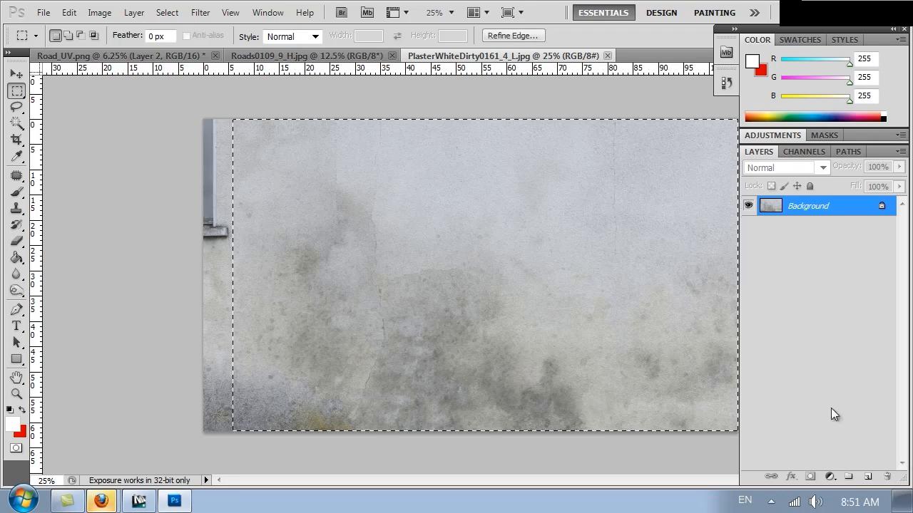
key(ctrl+Tab)
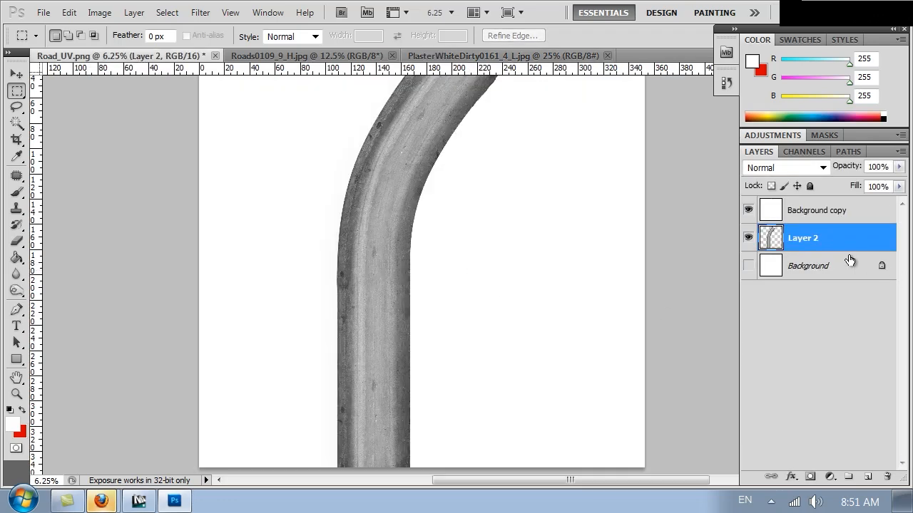
key(ctrl+v)
drag(475, 285, 413, 378)
Rotate the pasted plaster patch 90° with Free Transform and zoom to 12.5%
right_click(432, 381)
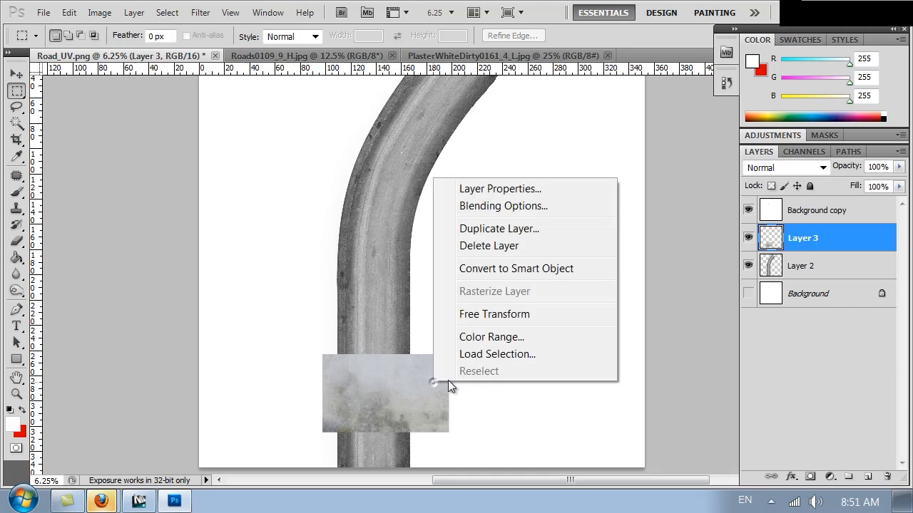
click(492, 315)
drag(513, 397, 369, 460)
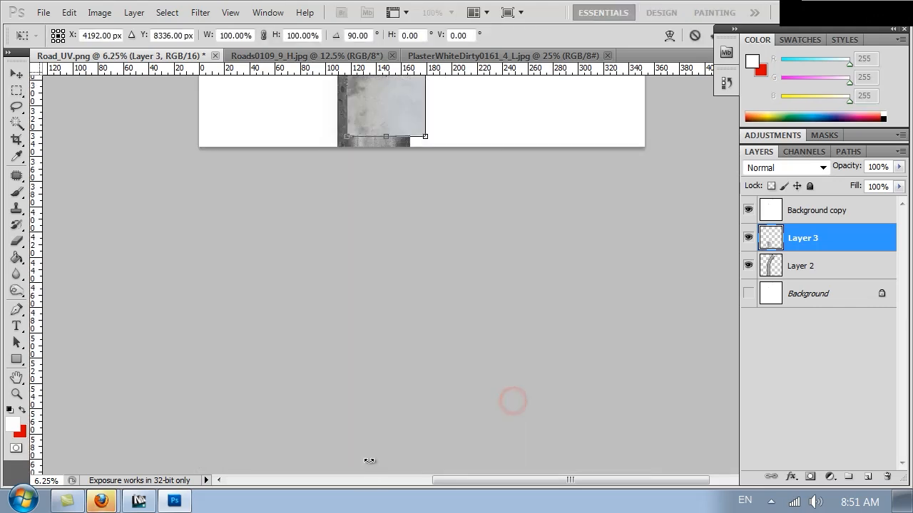
drag(433, 169, 424, 352)
key(Return)
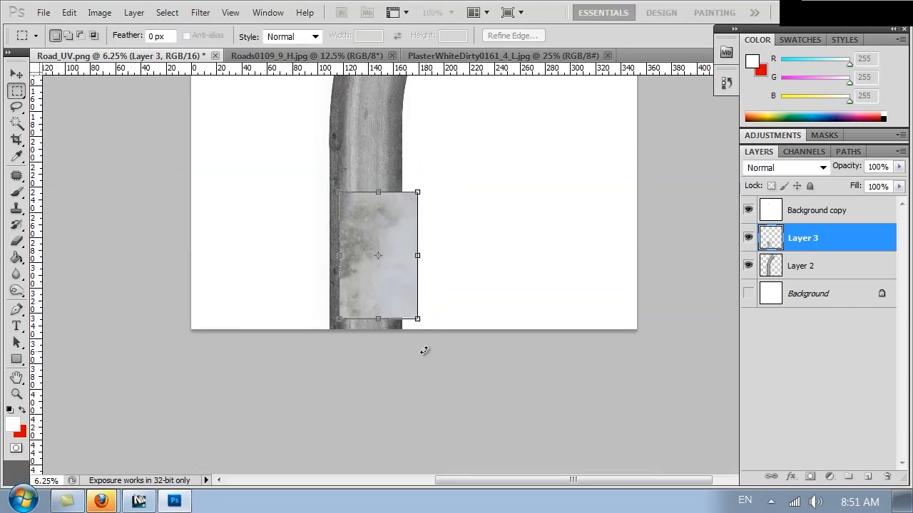
drag(393, 284, 486, 384)
key(ctrl+plus)
key(ctrl+plus)
Duplicate the patch above the original and rotate it to follow the road's bend
ctrl+alt+drag(388, 402, 388, 150)
right_click(401, 192)
click(465, 270)
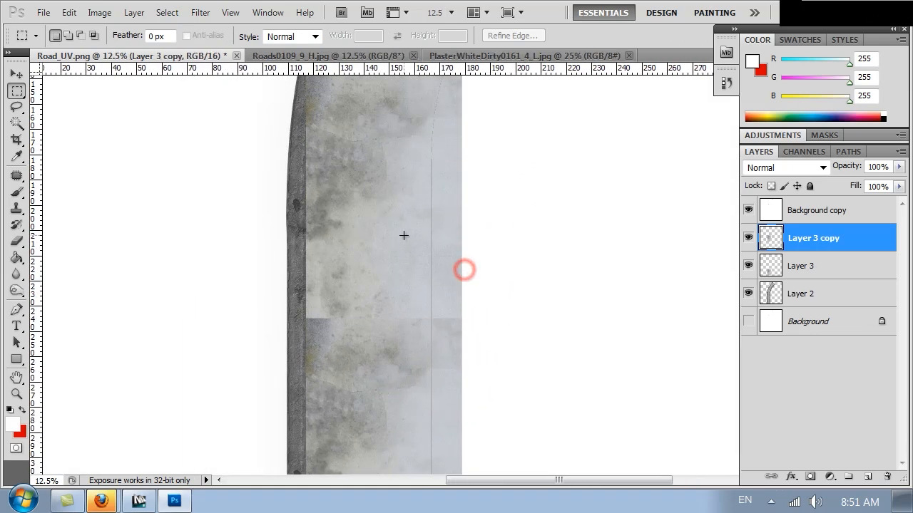
right_click(403, 235)
click(474, 321)
click(497, 373)
drag(514, 213, 549, 285)
drag(548, 450, 408, 186)
drag(446, 314, 419, 311)
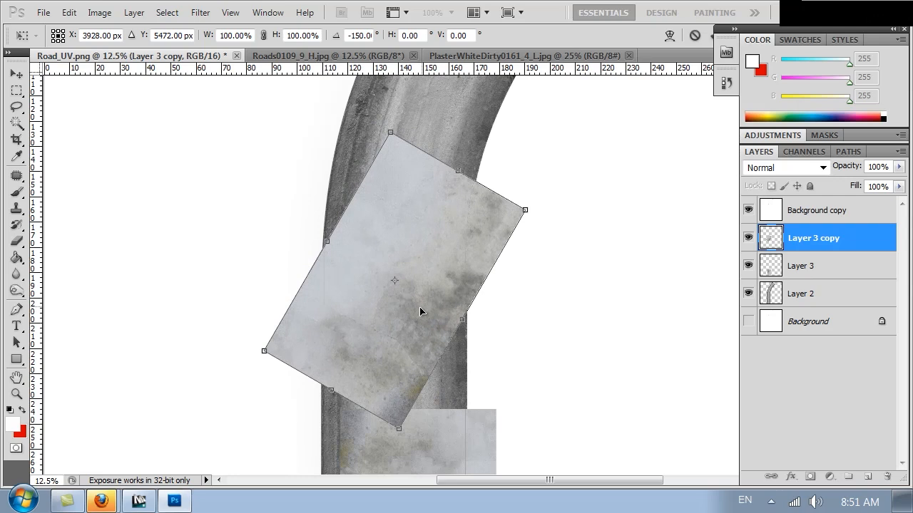
key(Return)
Place a third plaster patch on the road's upper curve
key(space)
drag(438, 270, 567, 139)
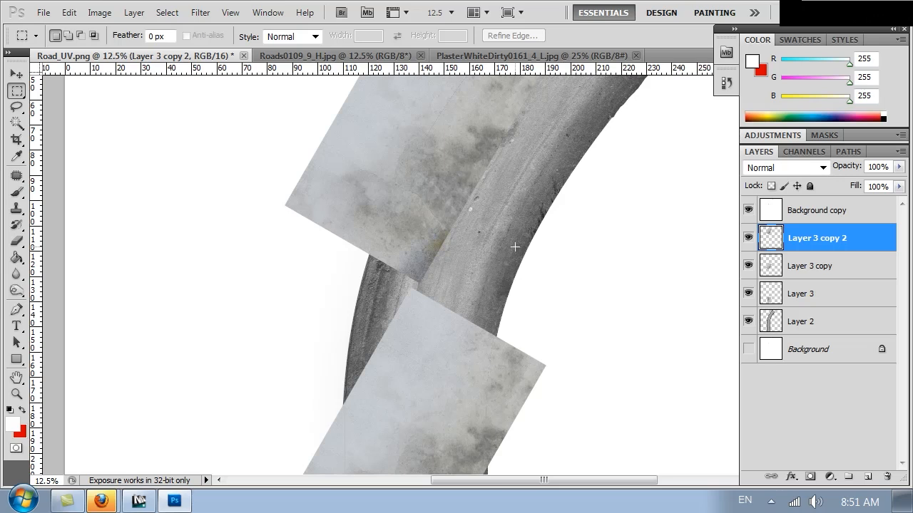
drag(547, 209, 479, 316)
ctrl+drag(342, 292, 388, 309)
Merge the three plaster patch layers and preview Darken and other blend modes
shift+click(797, 300)
key(ctrl+e)
click(822, 169)
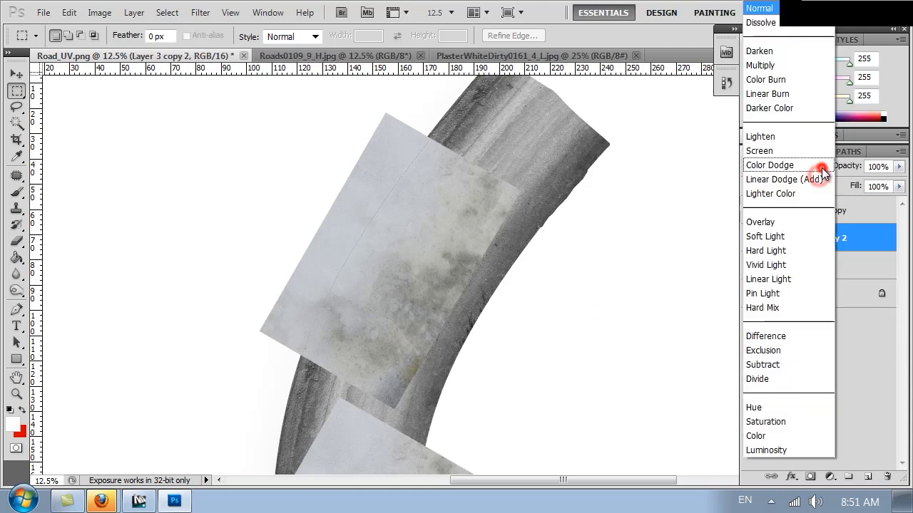
click(787, 51)
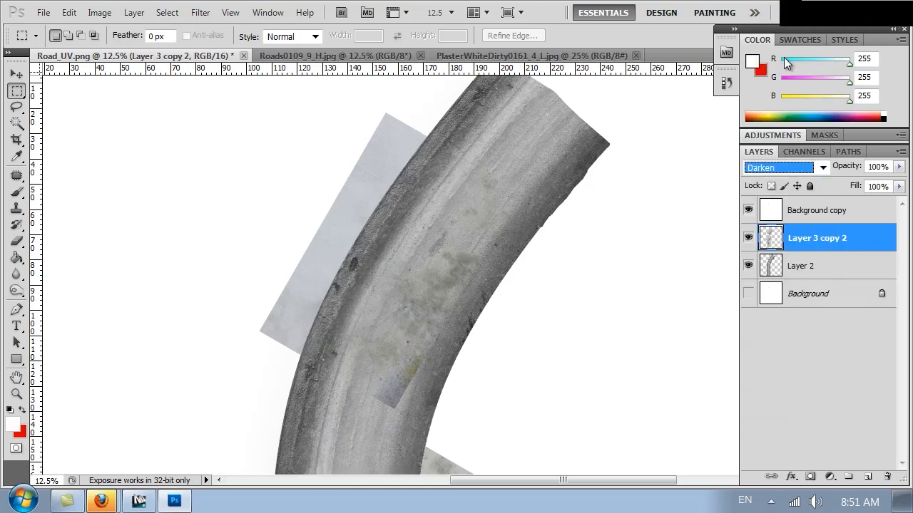
key(Down)
key(Down)
key(Down)
key(Down)
key(Down)
key(Down)
key(Down)
key(Down)
key(Down)
key(Down)
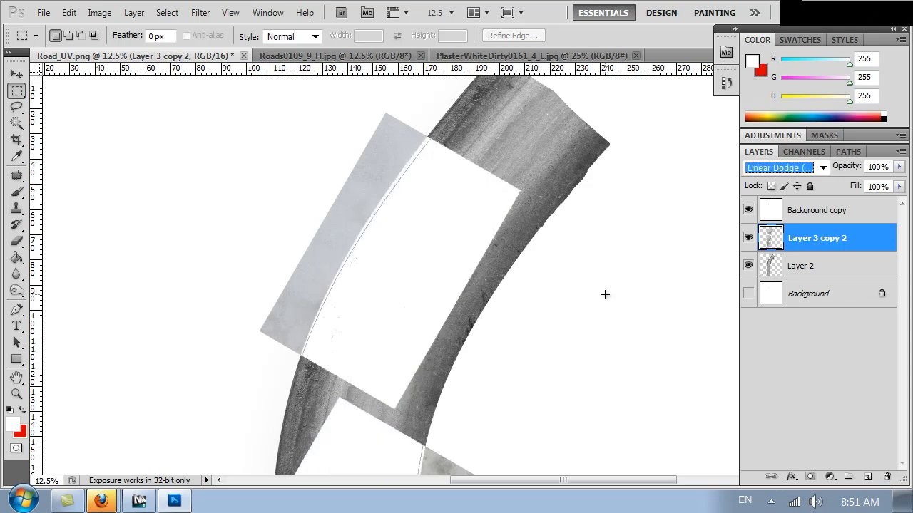
key(Down)
key(Down)
key(Down)
key(Down)
key(Down)
key(Down)
key(Down)
key(Down)
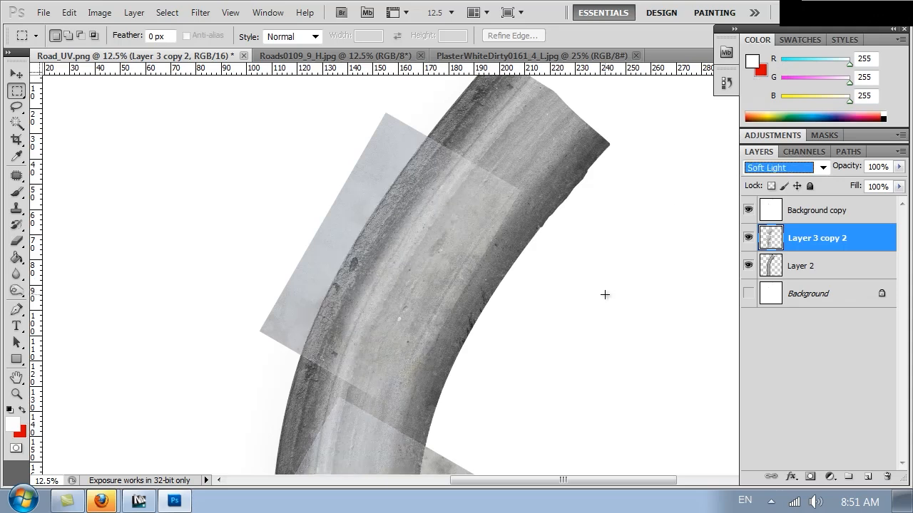
key(Down)
key(Down)
key(Down)
key(Down)
key(Down)
key(Down)
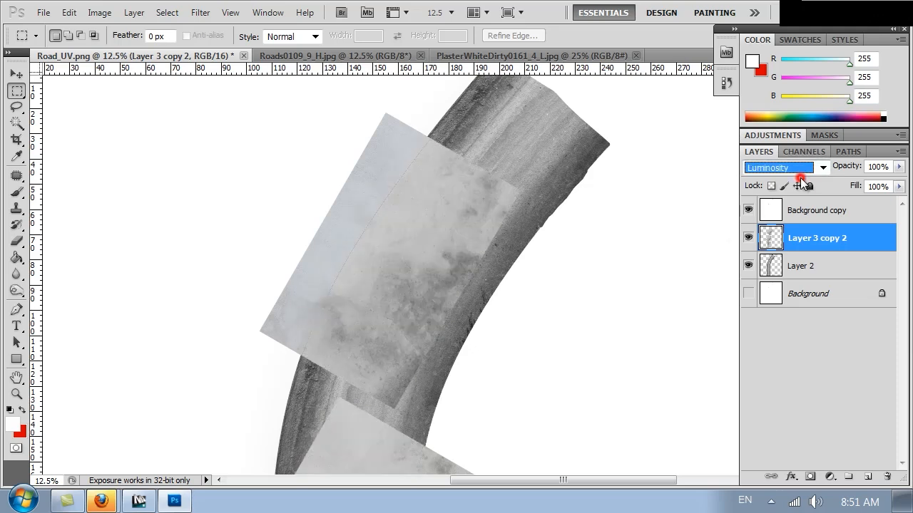
Settle the merged plaster layer on the Color Burn blend mode
click(798, 170)
click(767, 63)
key(Down)
key(Down)
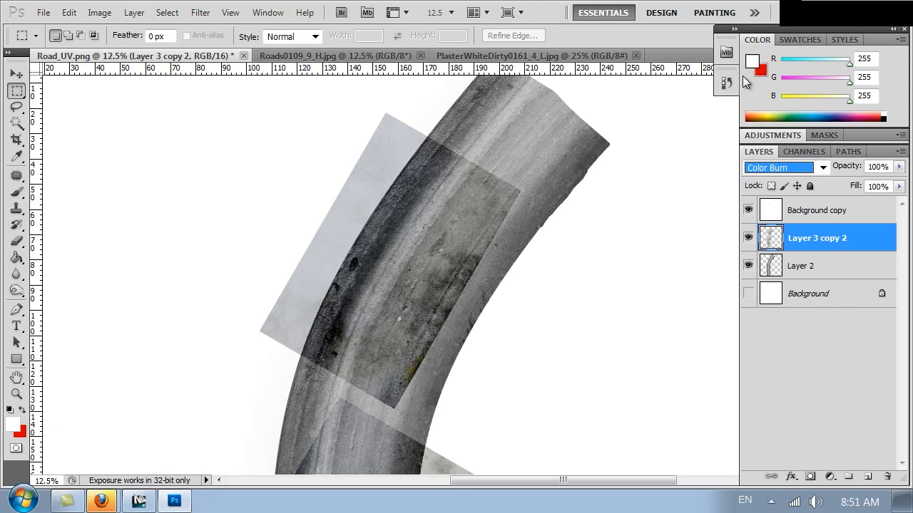
key(r)
drag(554, 387, 572, 129)
key(ctrl+minus)
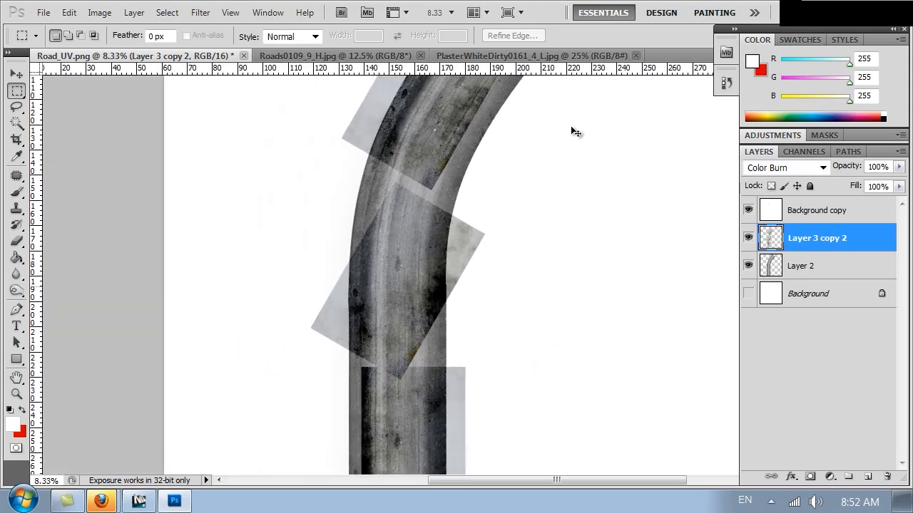
key(ctrl+plus)
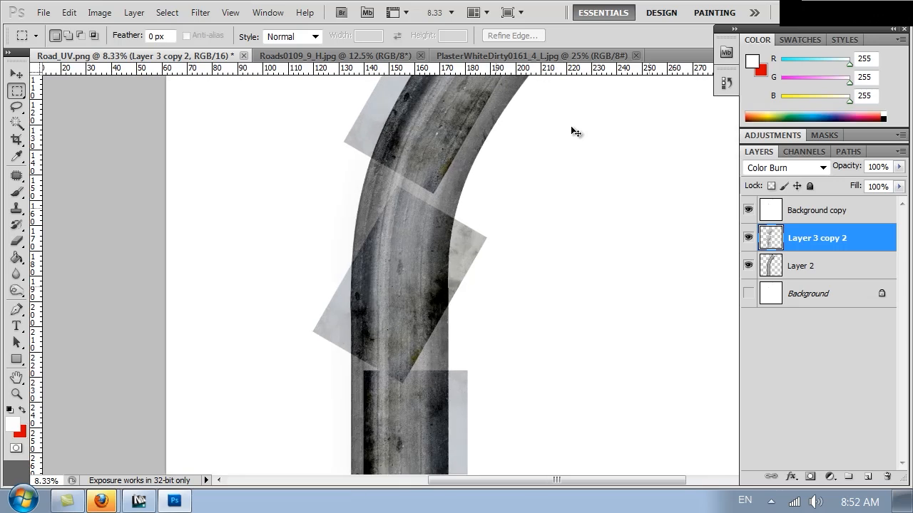
Set a 484 px, 5% hardness eraser and erase the overlay's edges and bottom seam
key(b)
right_click(492, 314)
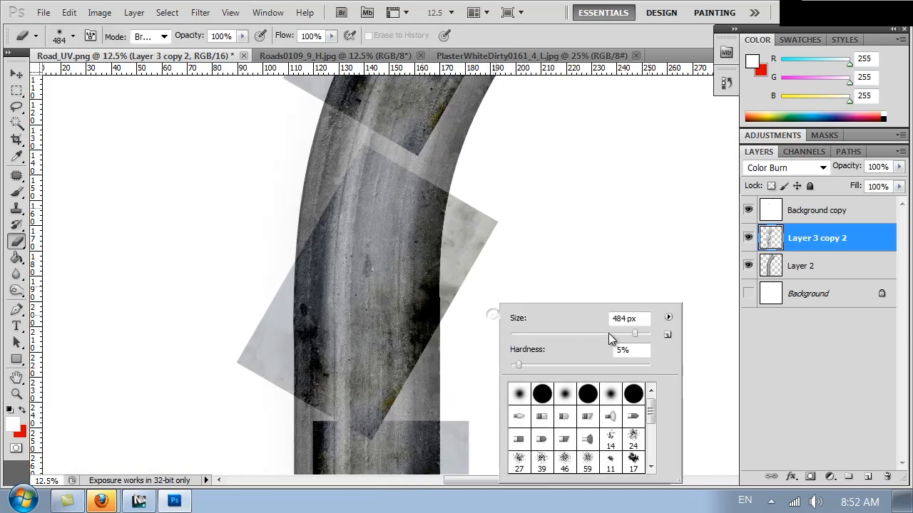
mouse_move(526, 187)
mouse_down()
mouse_move(490, 294)
mouse_move(454, 214)
mouse_move(408, 188)
mouse_move(307, 223)
mouse_move(235, 378)
mouse_move(313, 417)
mouse_move(228, 357)
mouse_move(263, 391)
mouse_move(418, 392)
mouse_move(470, 353)
mouse_move(430, 379)
mouse_move(555, 379)
mouse_move(578, 222)
mouse_up()
drag(464, 225, 496, 504)
drag(517, 351, 531, 177)
drag(601, 263, 606, 386)
mouse_move(500, 433)
mouse_down()
mouse_move(357, 428)
mouse_move(306, 333)
mouse_move(302, 295)
mouse_move(340, 149)
mouse_move(330, 406)
mouse_move(613, 408)
mouse_up()
drag(534, 193, 536, 434)
Erase the overlay along the road's right band and left edge
drag(540, 344, 534, 471)
mouse_move(356, 304)
mouse_down()
mouse_move(407, 460)
mouse_move(474, 498)
mouse_up()
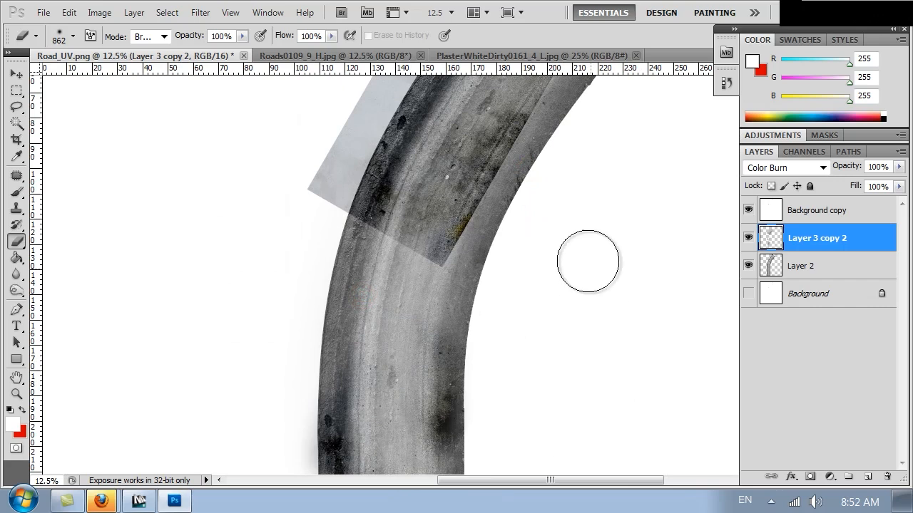
key(ctrl+alt+z)
mouse_move(502, 447)
mouse_down()
mouse_move(478, 432)
mouse_move(440, 362)
mouse_move(459, 307)
mouse_up()
drag(603, 242, 589, 400)
mouse_move(427, 428)
mouse_down()
mouse_move(326, 376)
mouse_move(380, 254)
mouse_move(467, 139)
mouse_move(415, 112)
mouse_move(290, 315)
mouse_move(399, 442)
mouse_move(462, 373)
mouse_move(473, 290)
mouse_move(517, 167)
mouse_up()
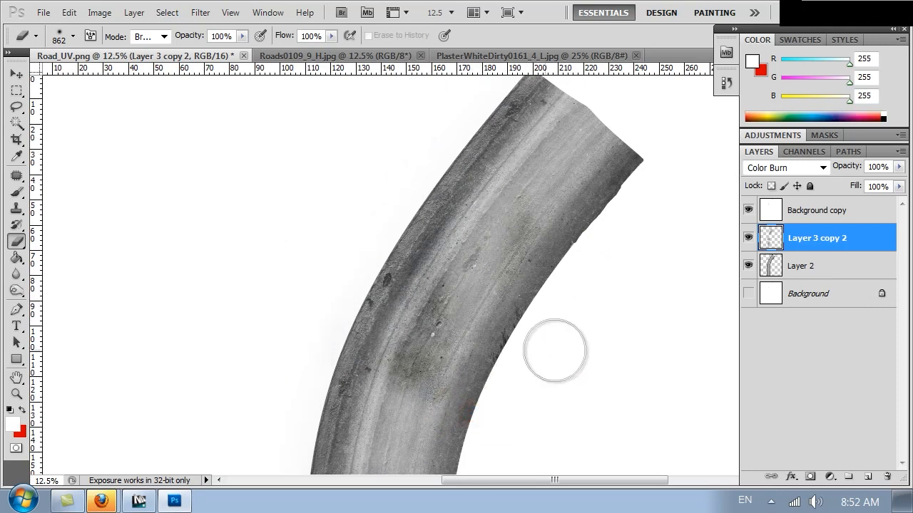
key(ctrl+minus)
key(ctrl+minus)
Desaturate the road texture with Hue/Saturation at Saturation -100
drag(545, 366, 530, 274)
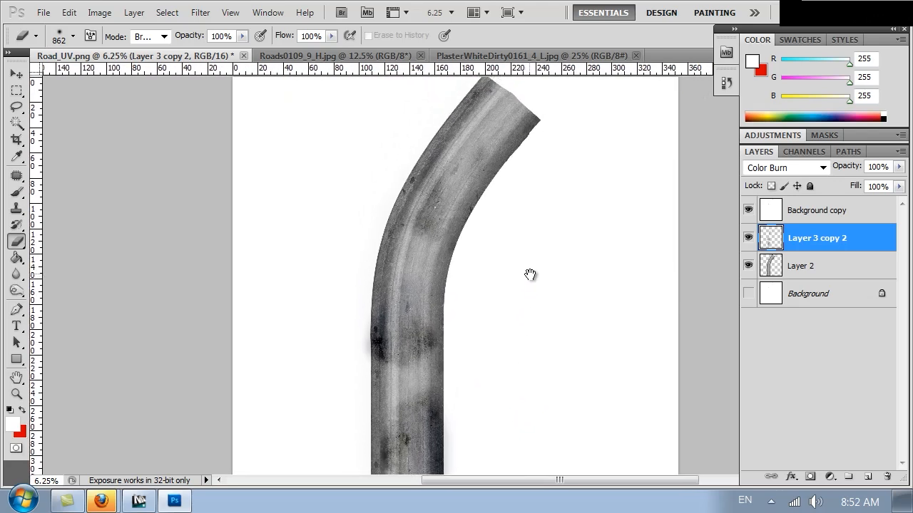
key(ctrl+alt+shift+s)
click(605, 322)
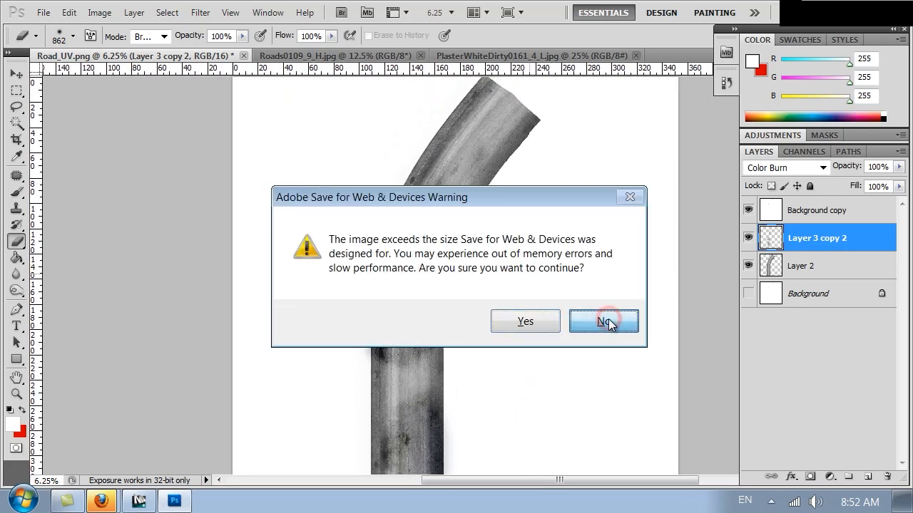
key(ctrl+u)
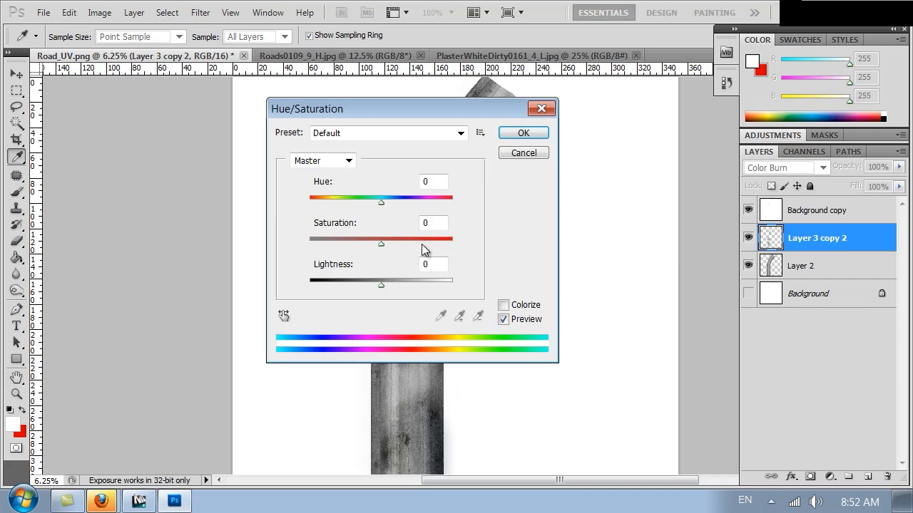
drag(342, 247, 266, 249)
click(520, 132)
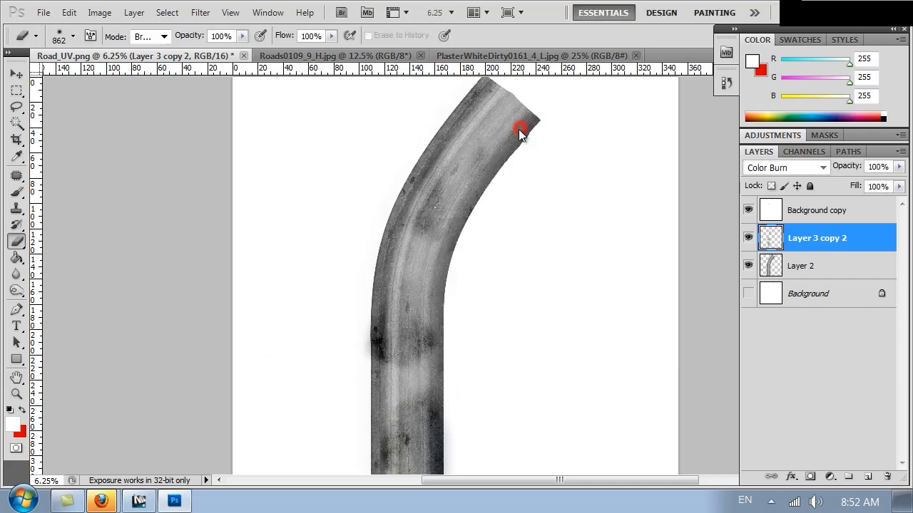
Save the texture as JPEG Road_refl.jpg in the Textures folder at quality 12
key(ctrl+shift+s)
click(279, 345)
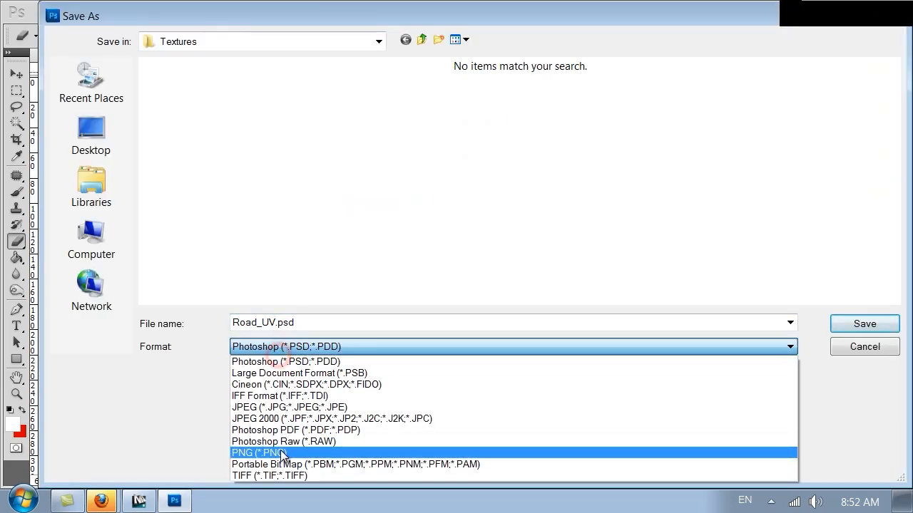
click(316, 407)
click(165, 128)
double_click(265, 323)
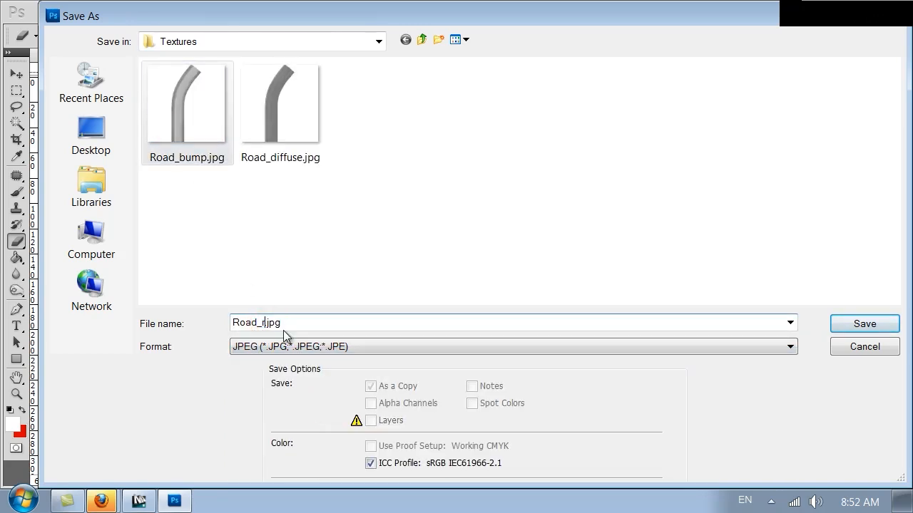
key(Return)
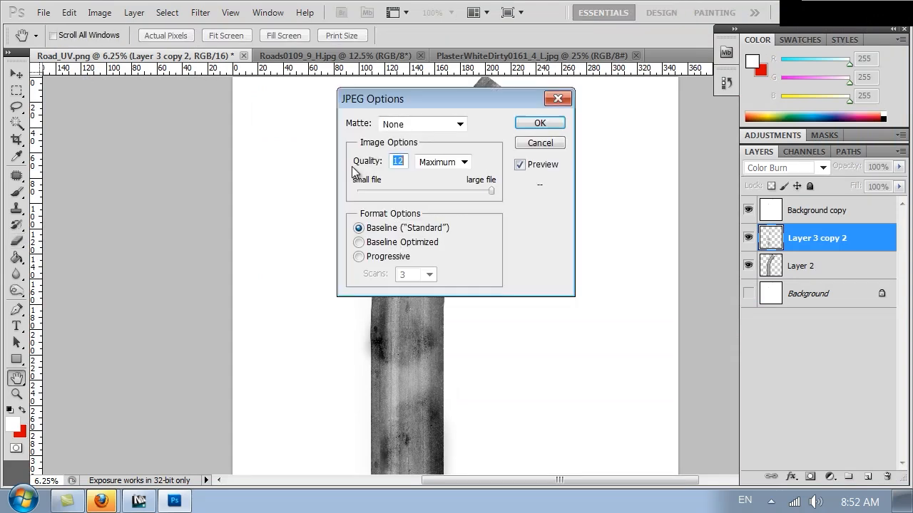
click(524, 123)
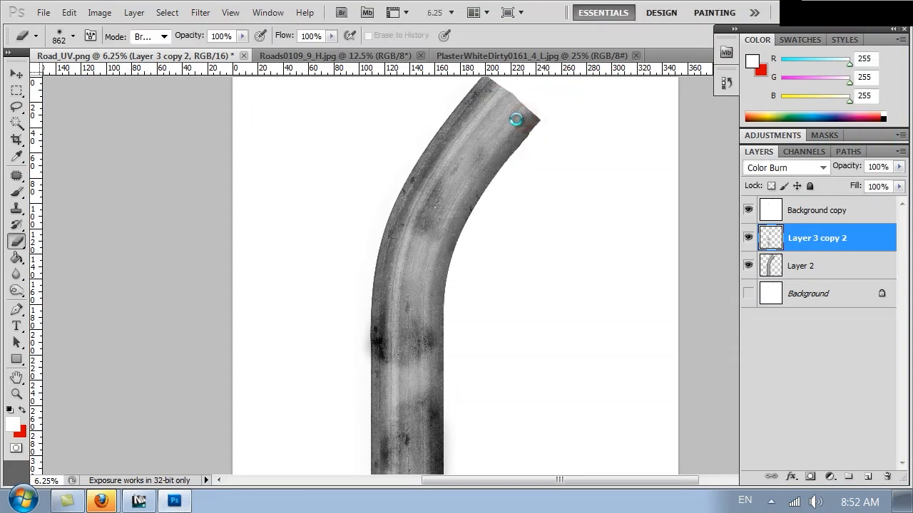
mouse_move(171, 504)
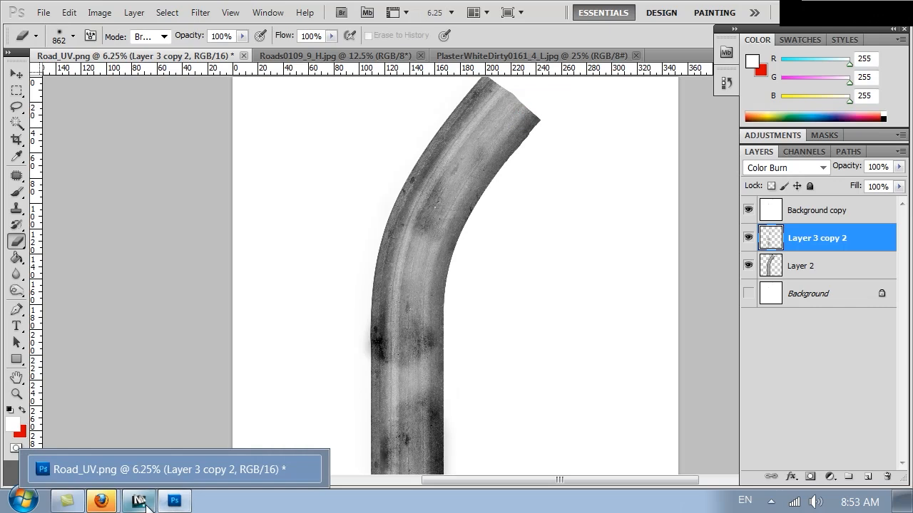
click(139, 502)
In the Material Editor, put a Road_refl.jpg Bitmap (Map #164) into the Road material's Reflect slot
click(517, 24)
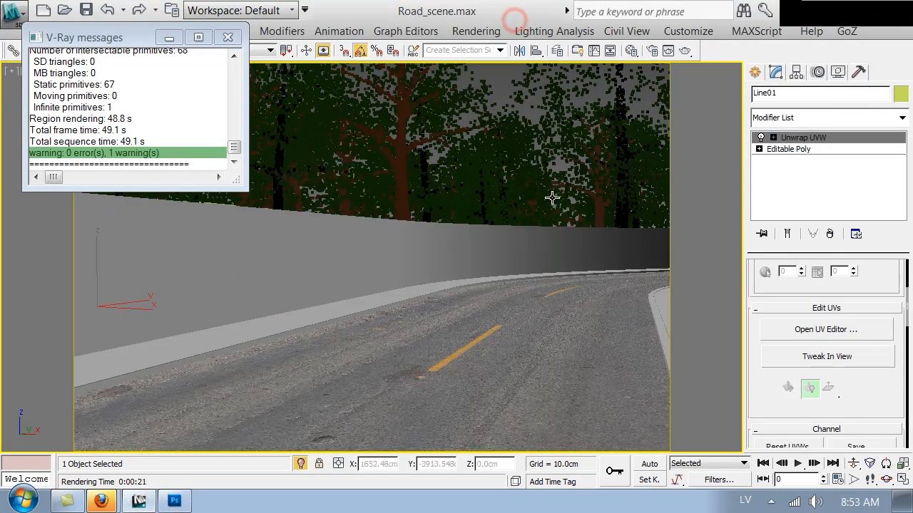
key(m)
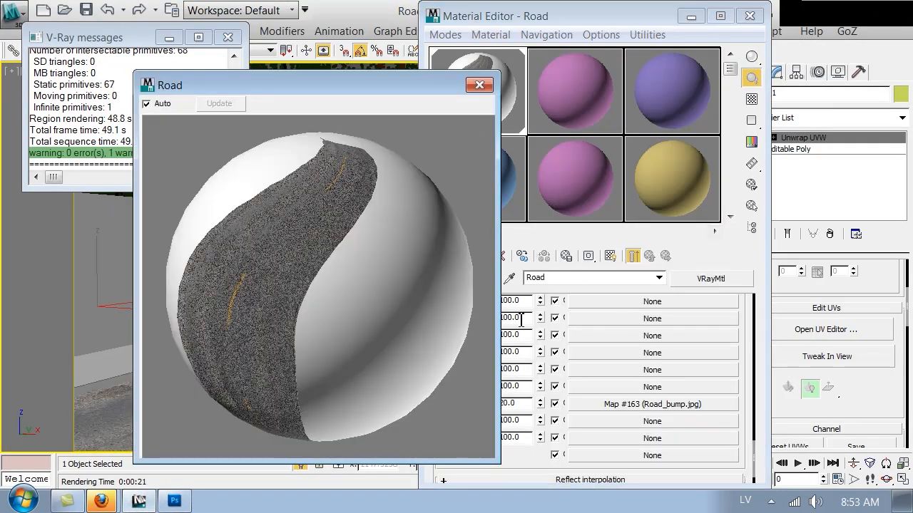
drag(746, 321, 748, 457)
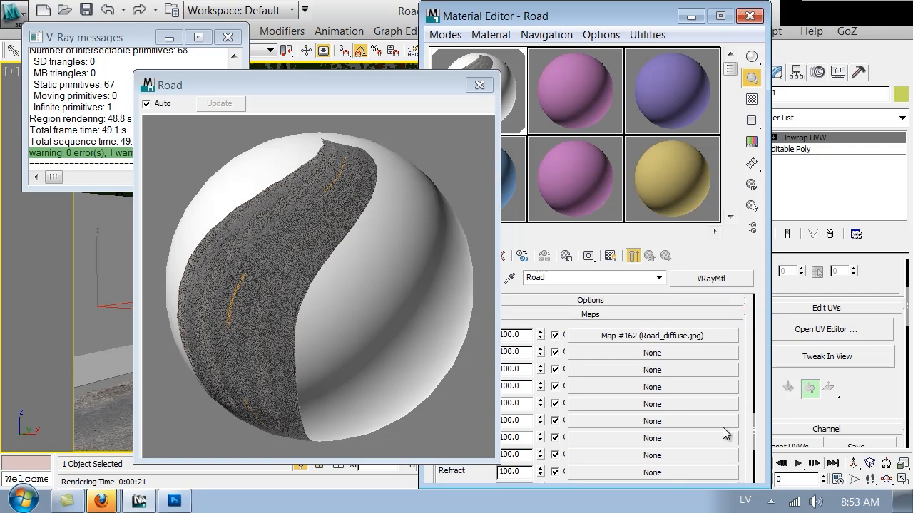
click(479, 86)
click(614, 371)
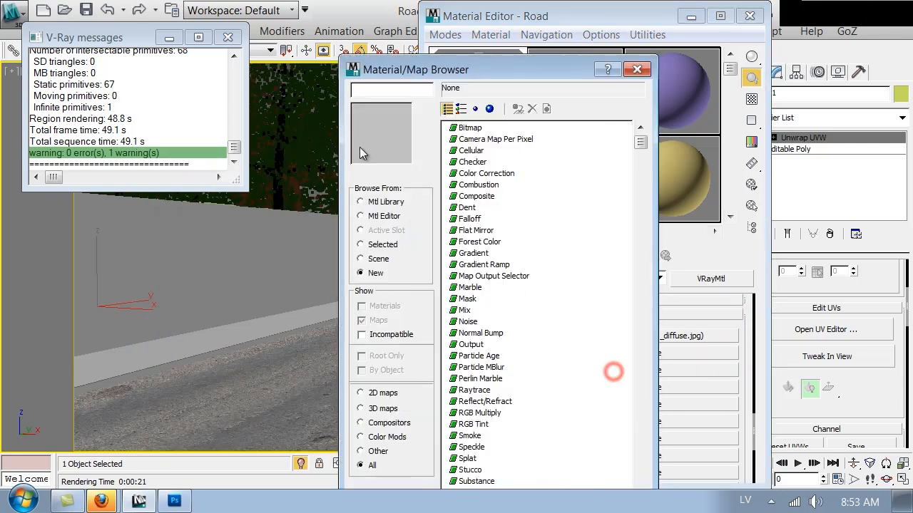
double_click(460, 129)
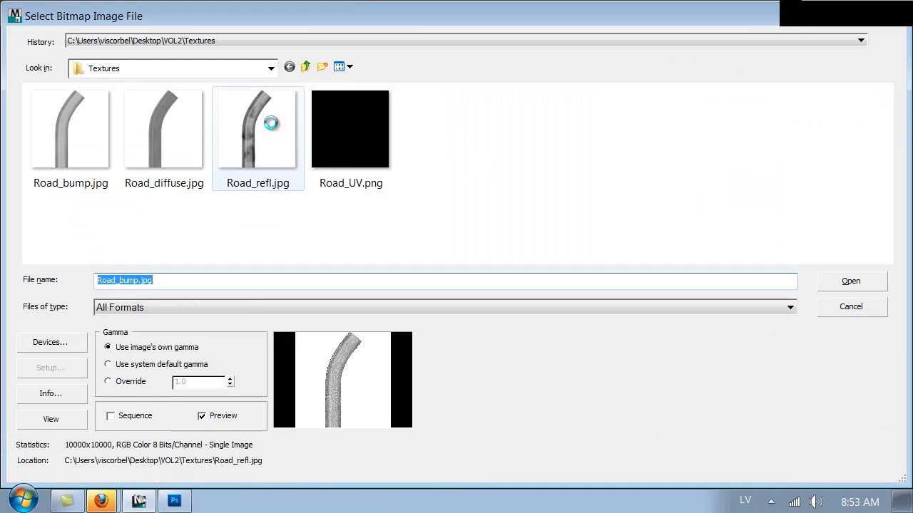
double_click(271, 123)
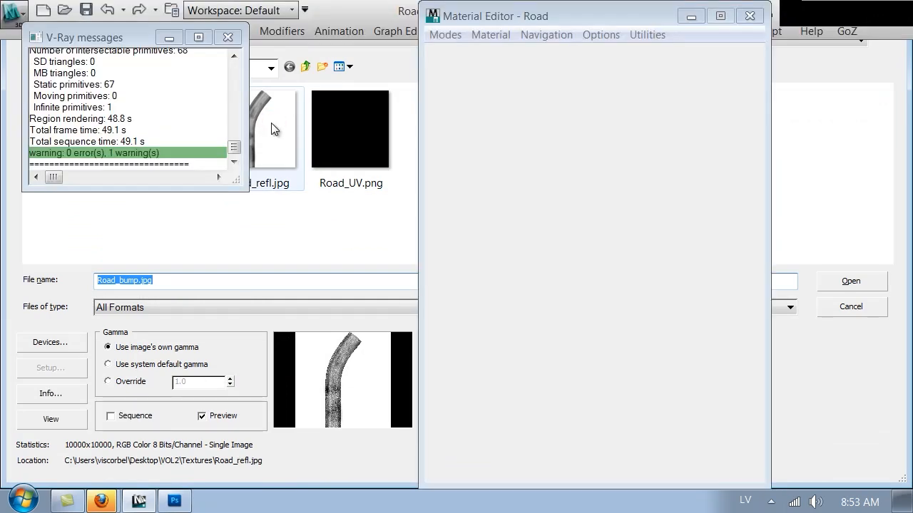
double_click(271, 129)
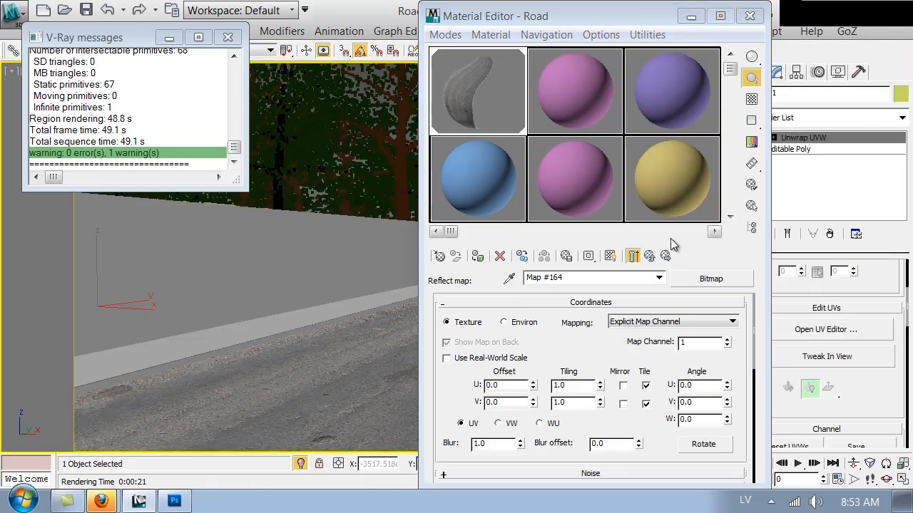
Show the road texture in the viewport and set the Road material's reflection glossiness to 0.35
click(615, 257)
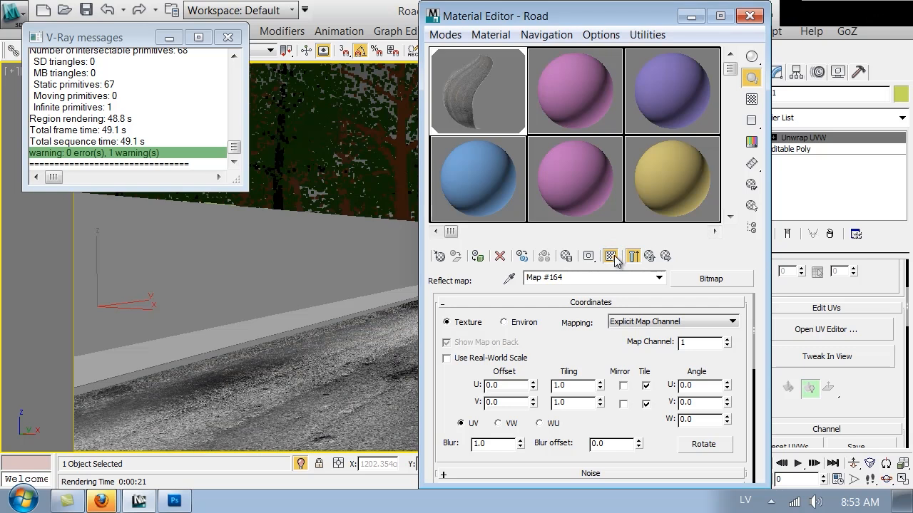
drag(546, 16, 790, 78)
drag(676, 69, 355, 16)
click(573, 266)
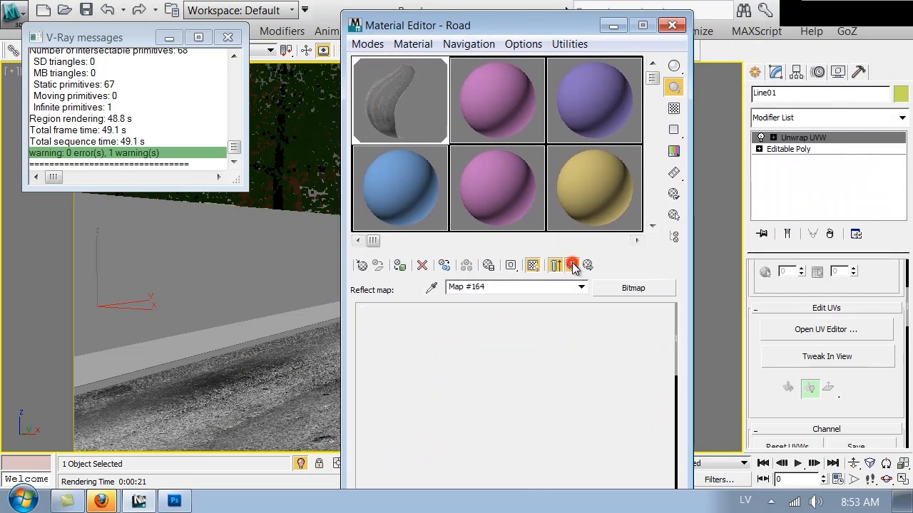
scroll(373, 364, up, 10)
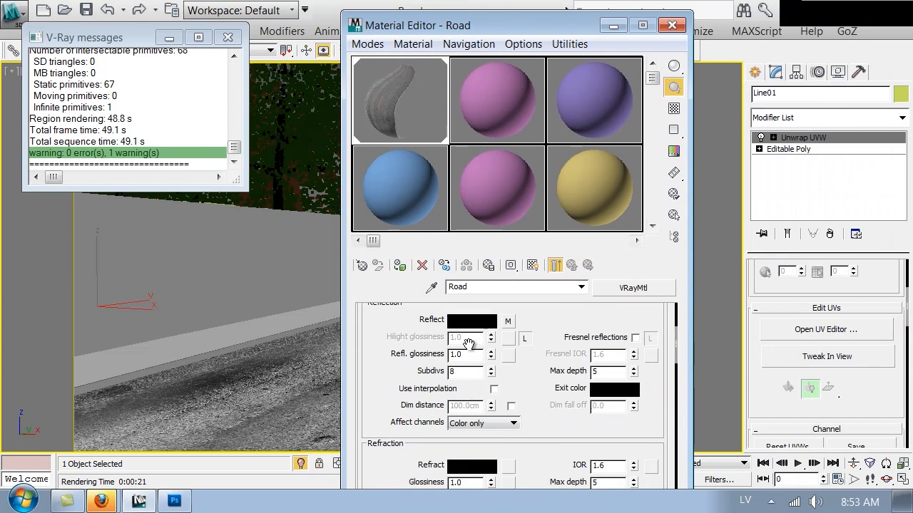
scroll(468, 345, up, 3)
double_click(470, 420)
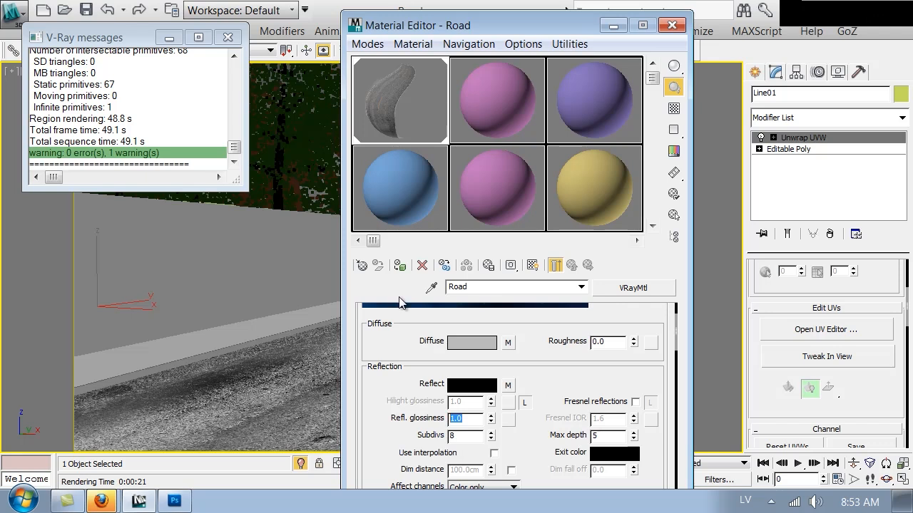
text(.4)
key(Return)
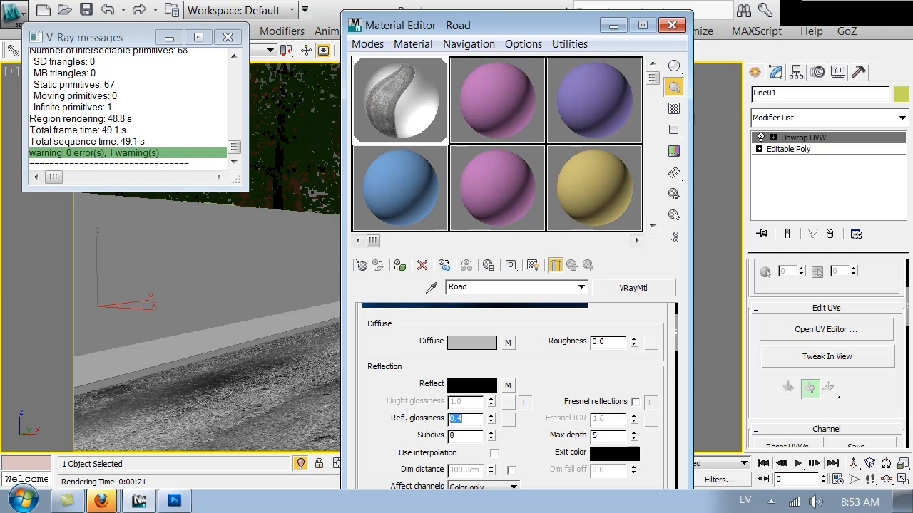
text(.)
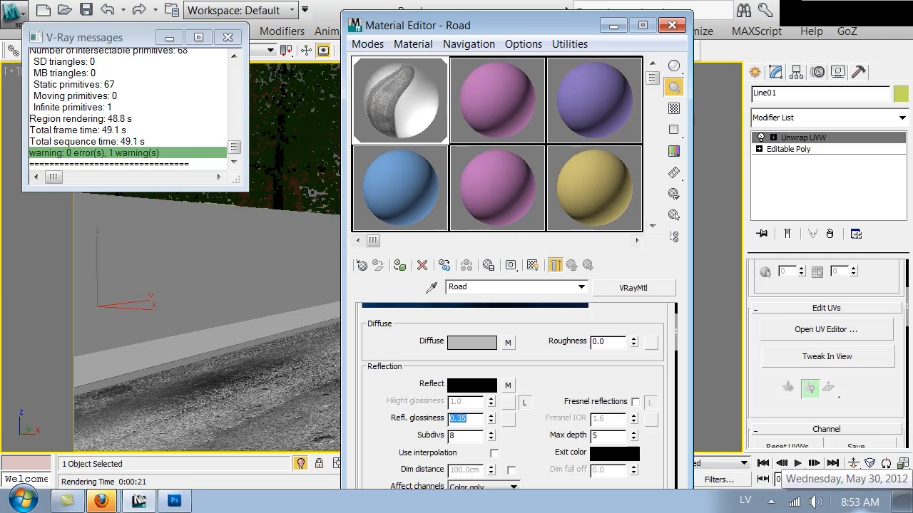
Enable Fresnel reflections with an unlocked IOR of 3.5, then start a test render
double_click(427, 107)
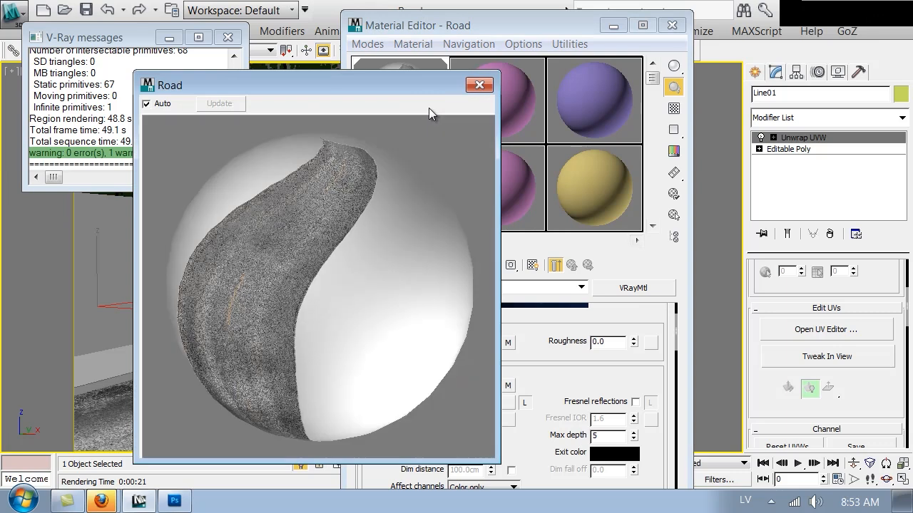
click(481, 84)
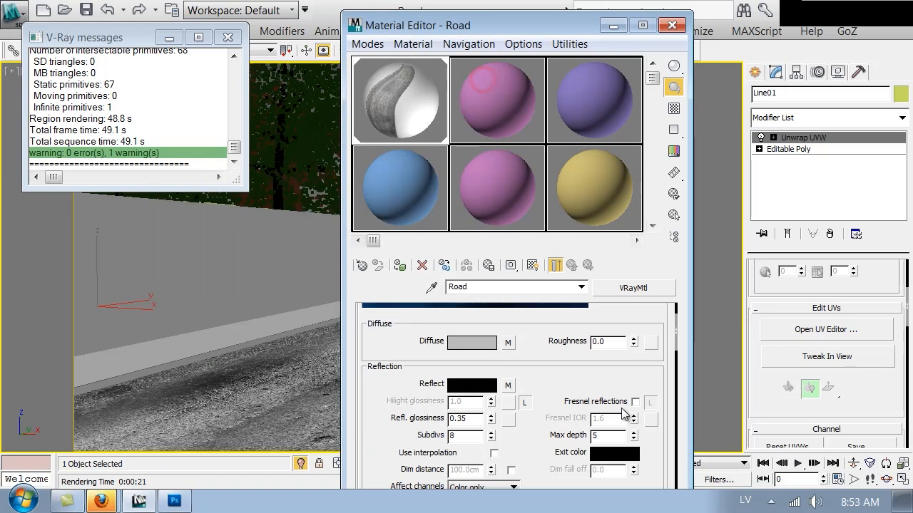
click(635, 402)
click(649, 405)
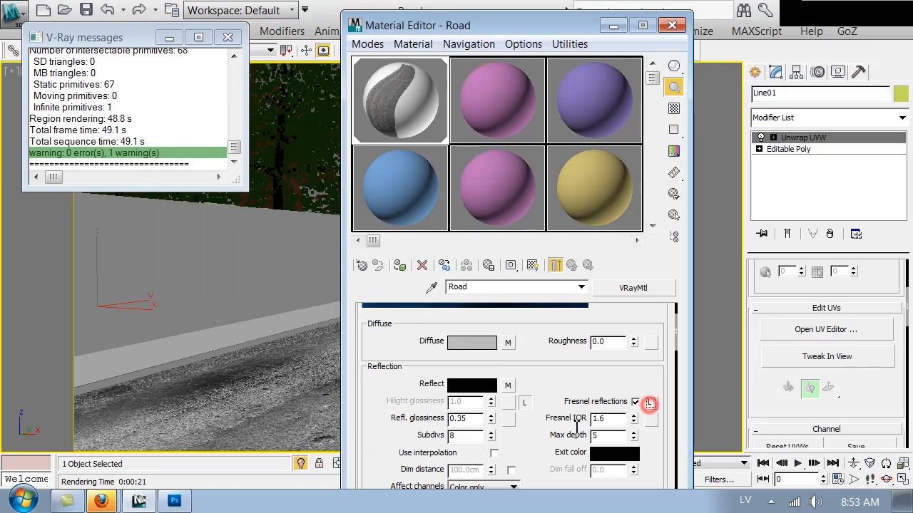
double_click(605, 418)
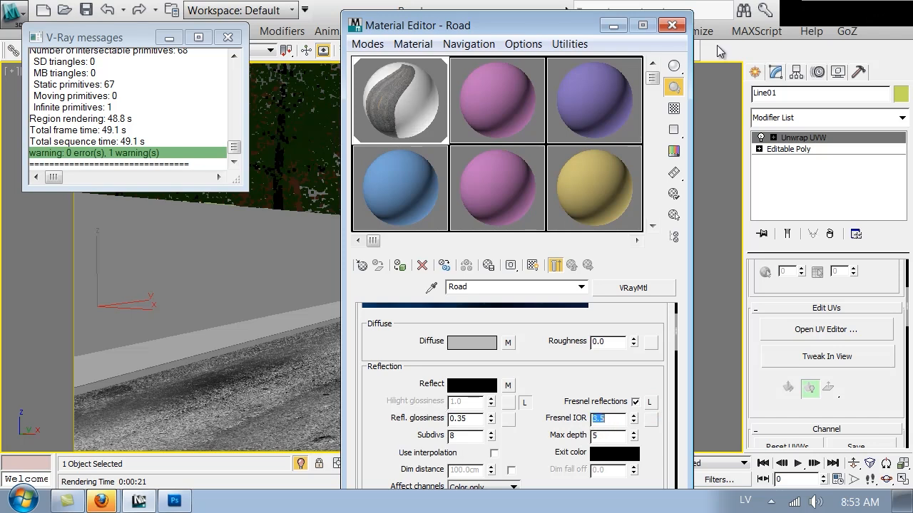
click(672, 25)
click(685, 50)
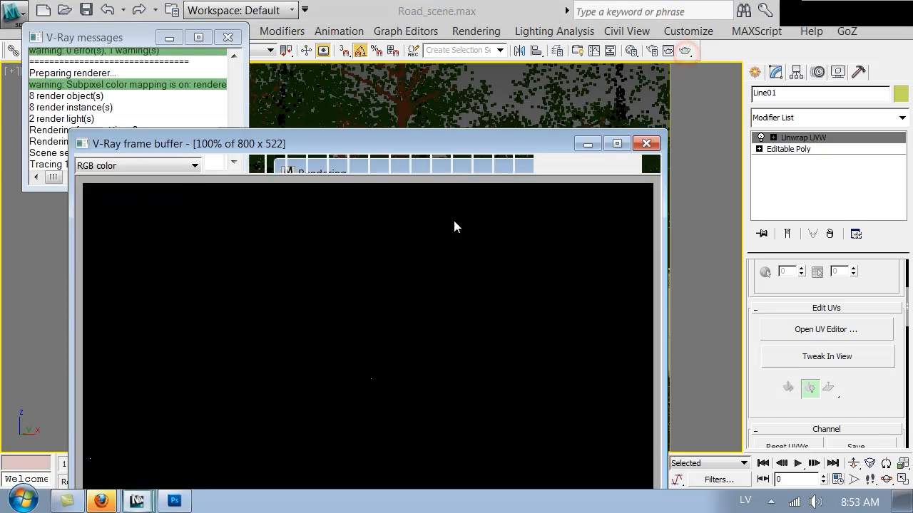
Close the finished 59.8 s V-Ray render and reopen the Material Editor on the right side
drag(449, 146, 453, 27)
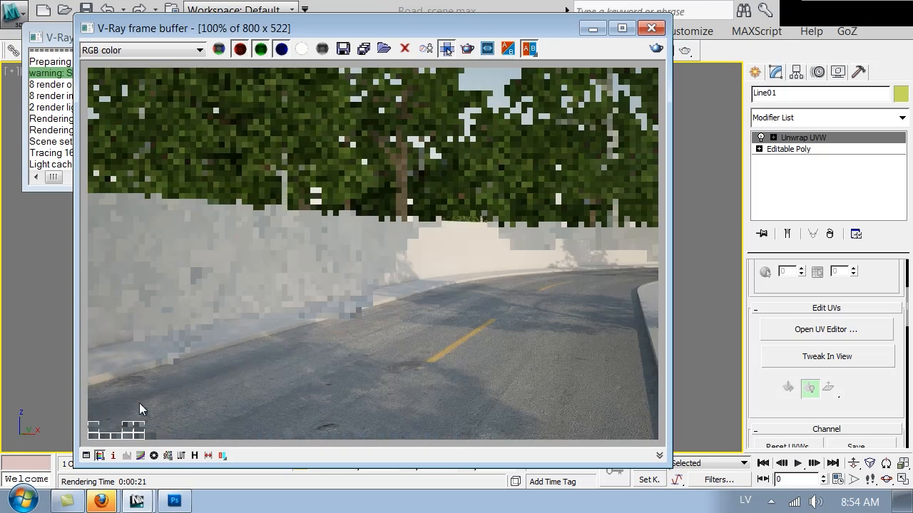
click(652, 28)
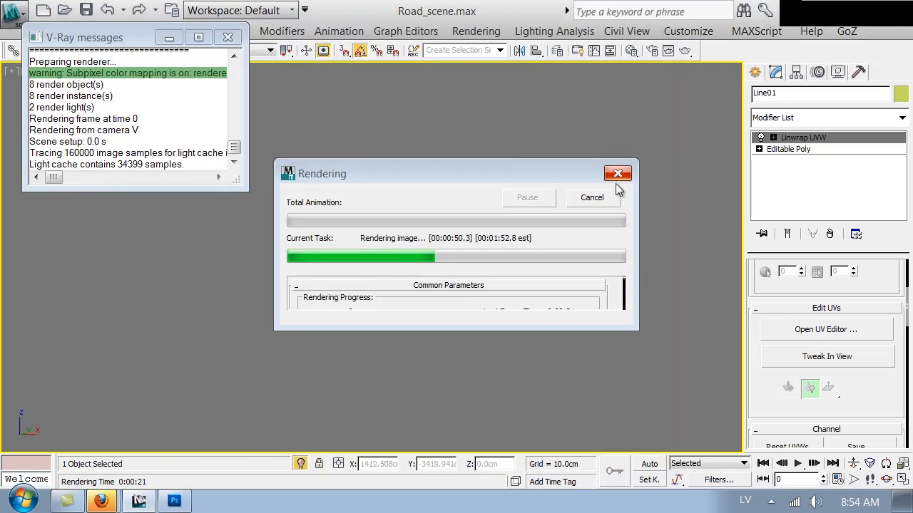
click(617, 194)
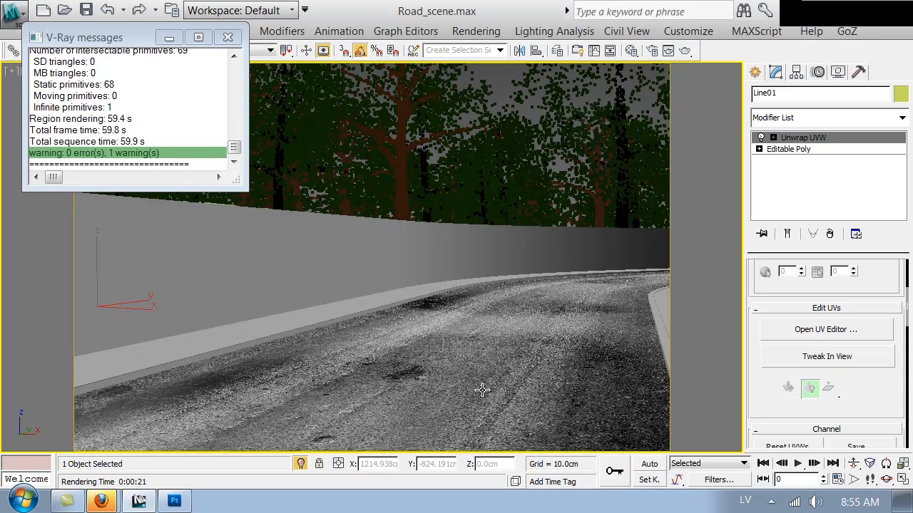
key(m)
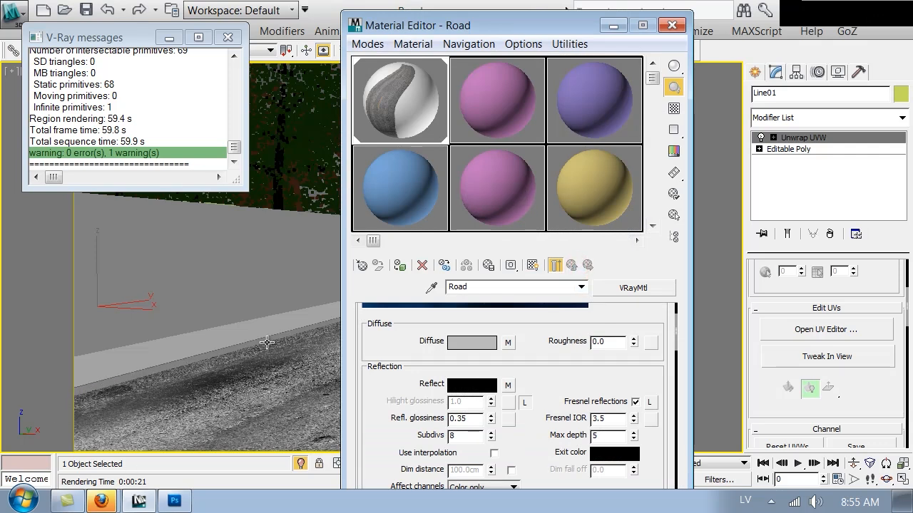
drag(470, 28, 689, 32)
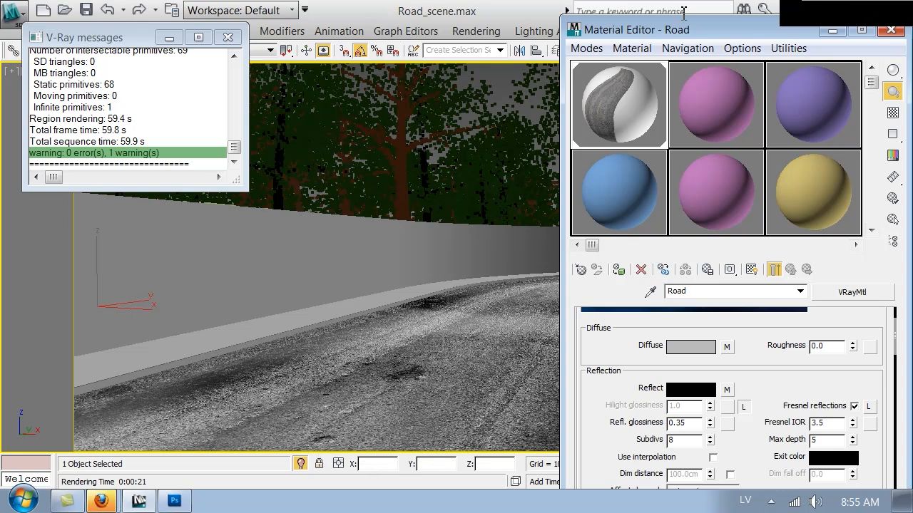
drag(690, 32, 650, 23)
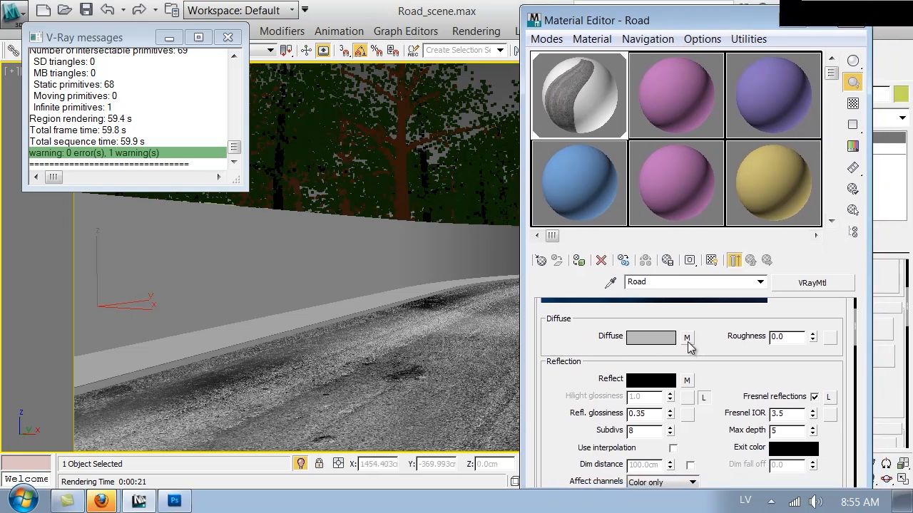
Replace the diffuse bitmap with a Mix map: Road_diffuse.jpg as Color #1, pure red as Color #2
click(687, 341)
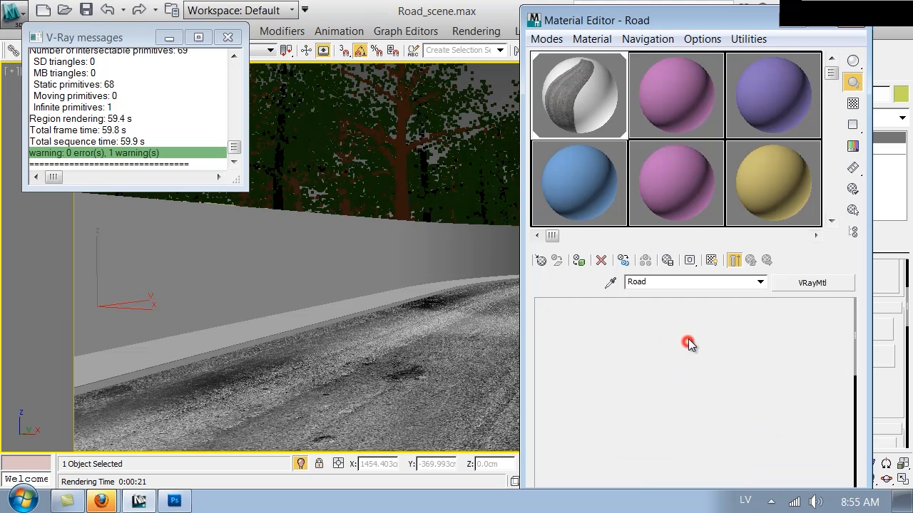
click(712, 260)
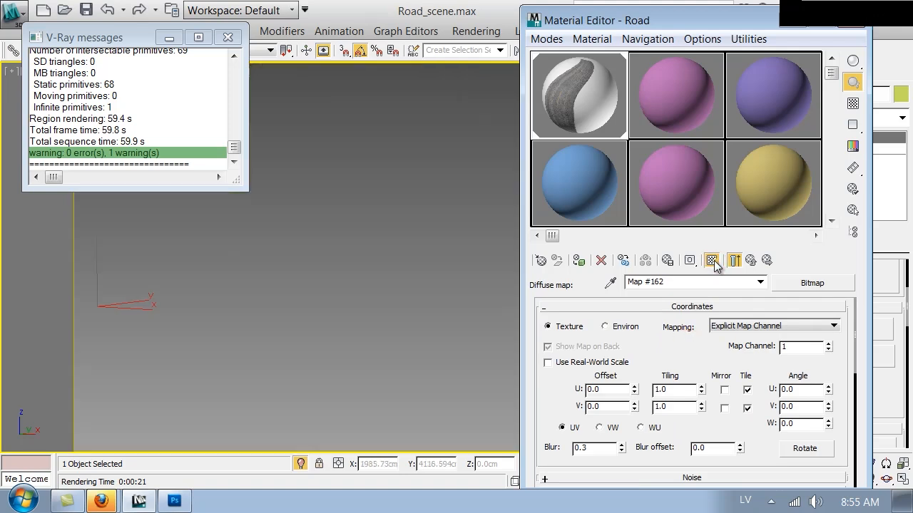
click(812, 283)
click(463, 412)
scroll(467, 417, down, 6)
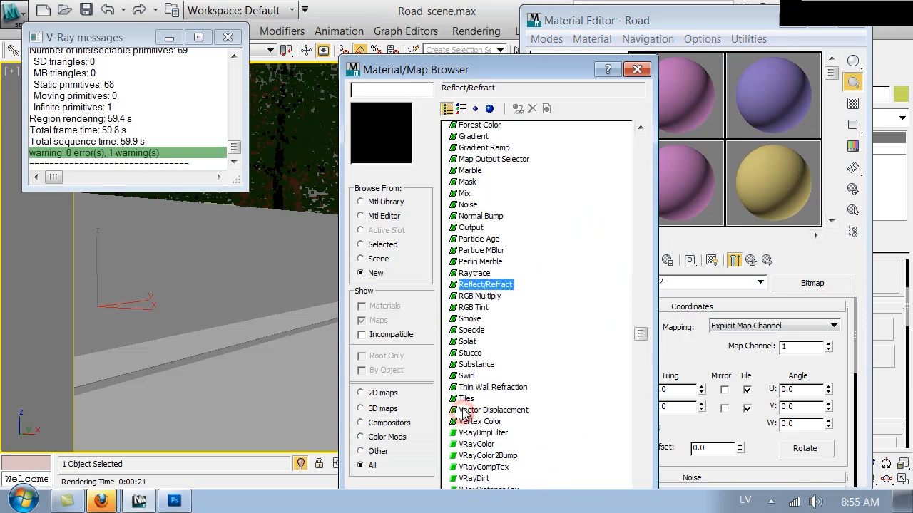
scroll(474, 419, up, 4)
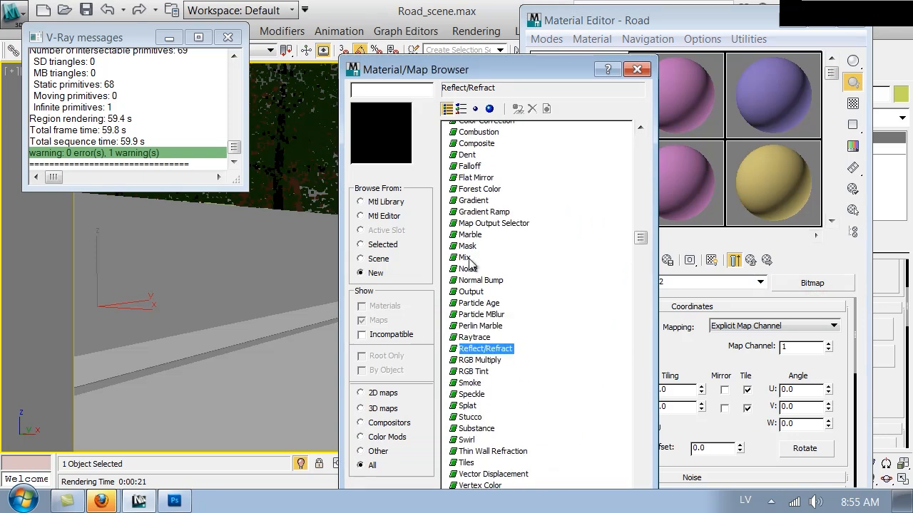
double_click(468, 259)
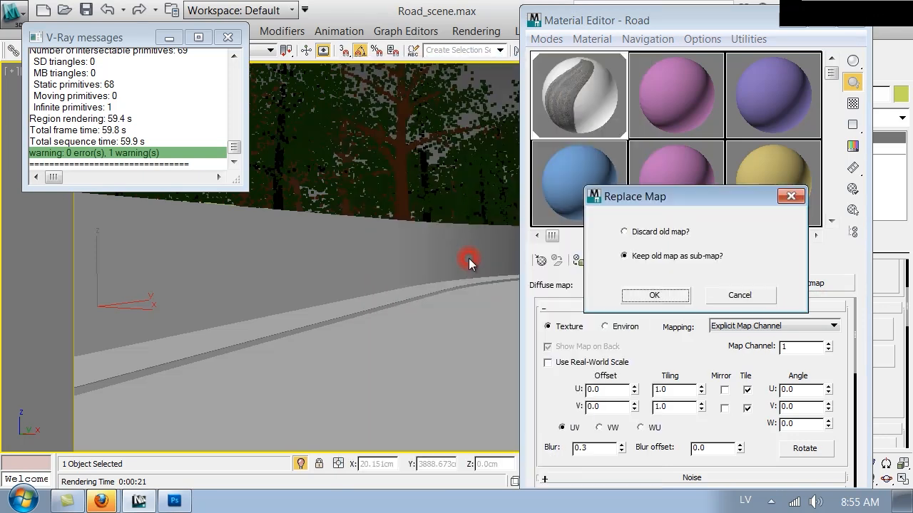
click(667, 294)
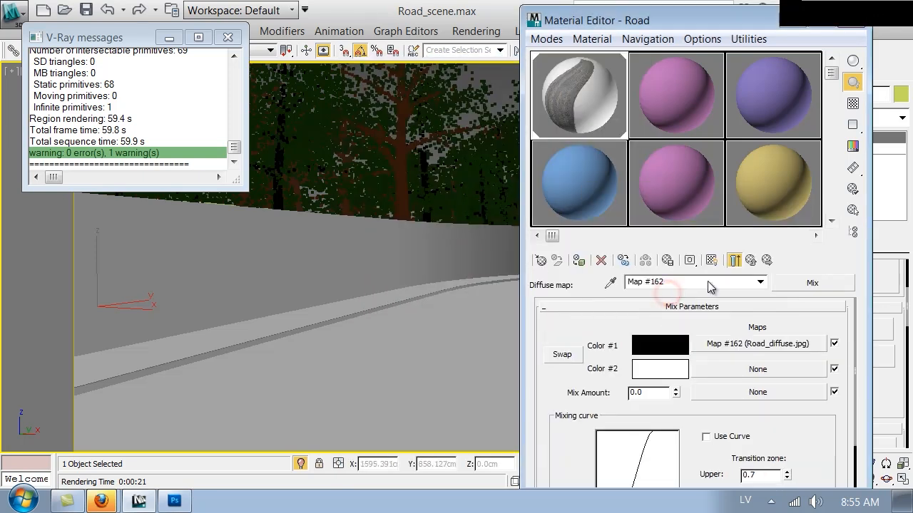
click(651, 367)
drag(611, 183, 673, 172)
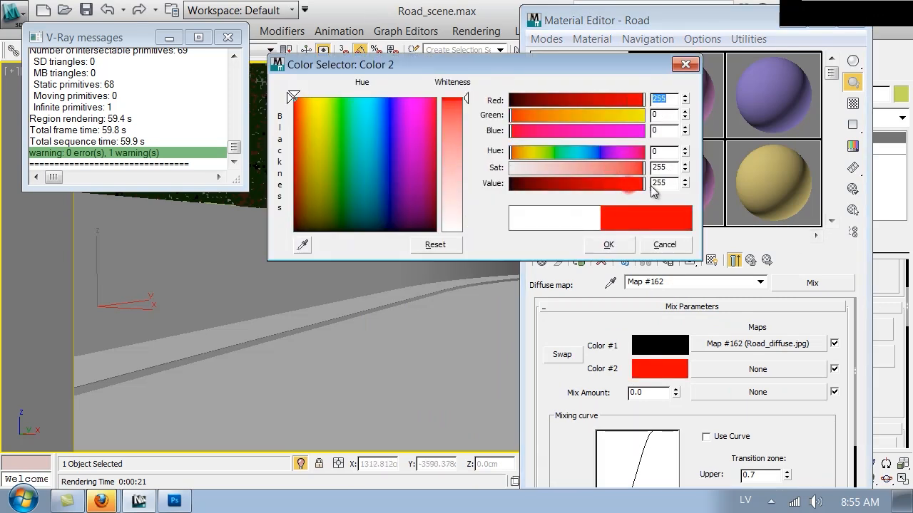
click(603, 242)
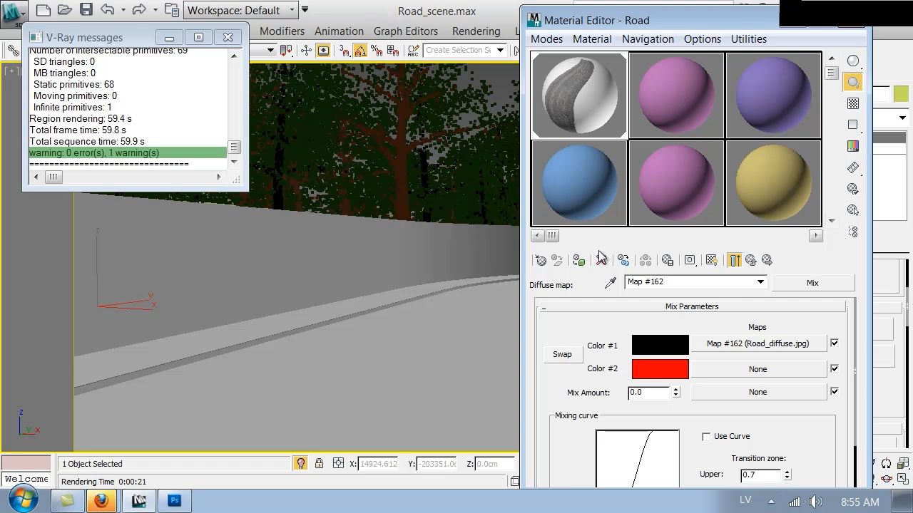
Assign a VRayDirt map to the Mix map's Mix Amount slot
click(757, 393)
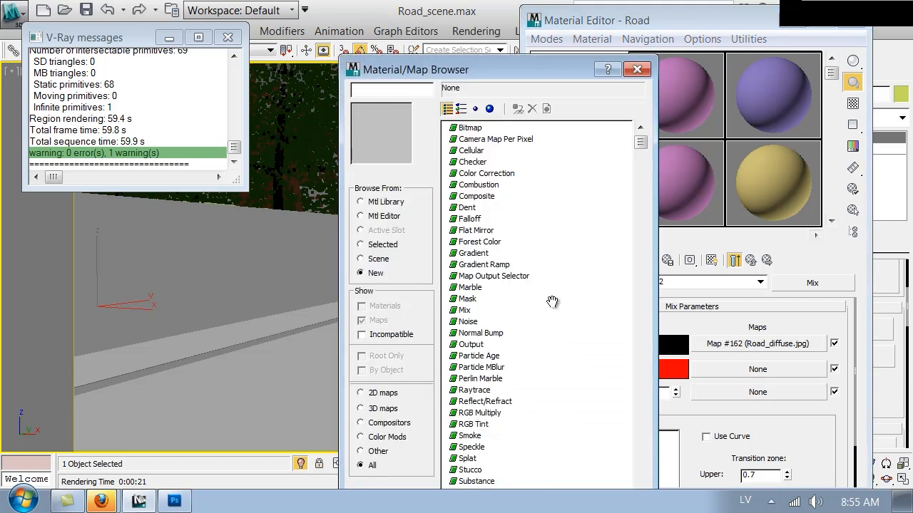
click(497, 380)
scroll(492, 378, down, 5)
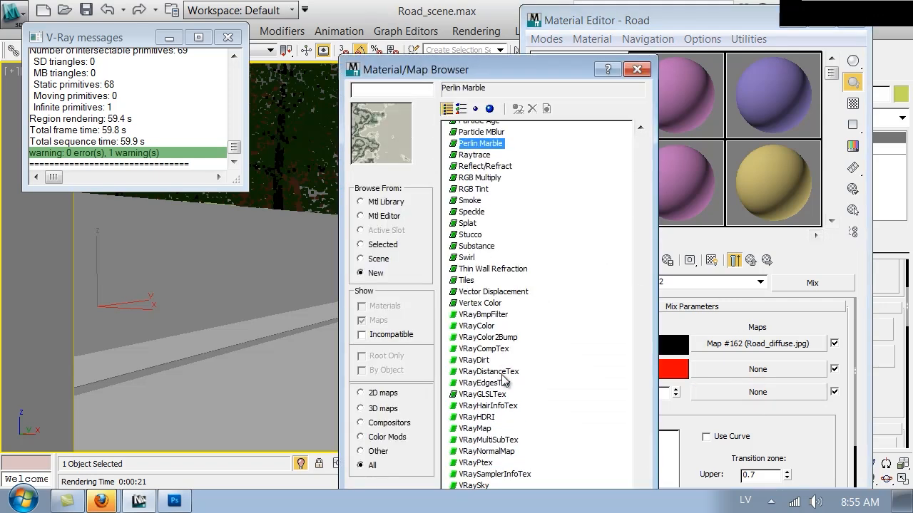
double_click(475, 362)
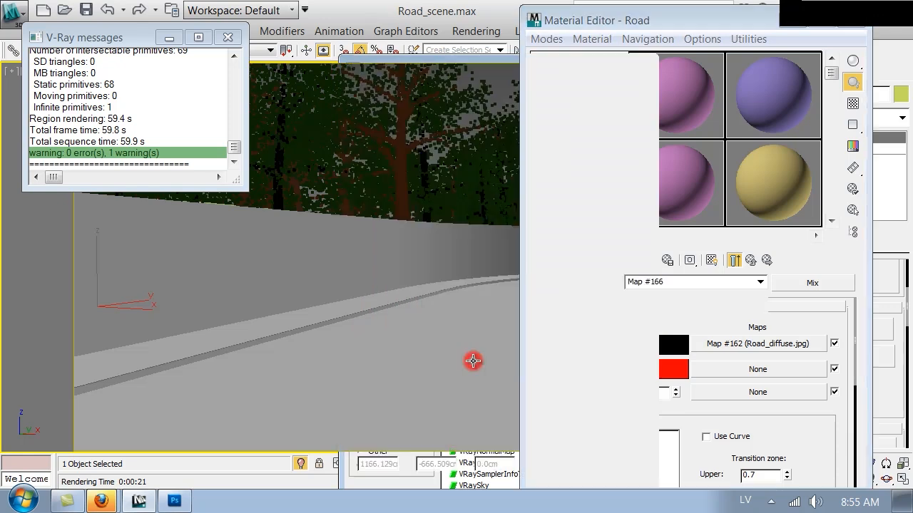
drag(677, 10, 671, 6)
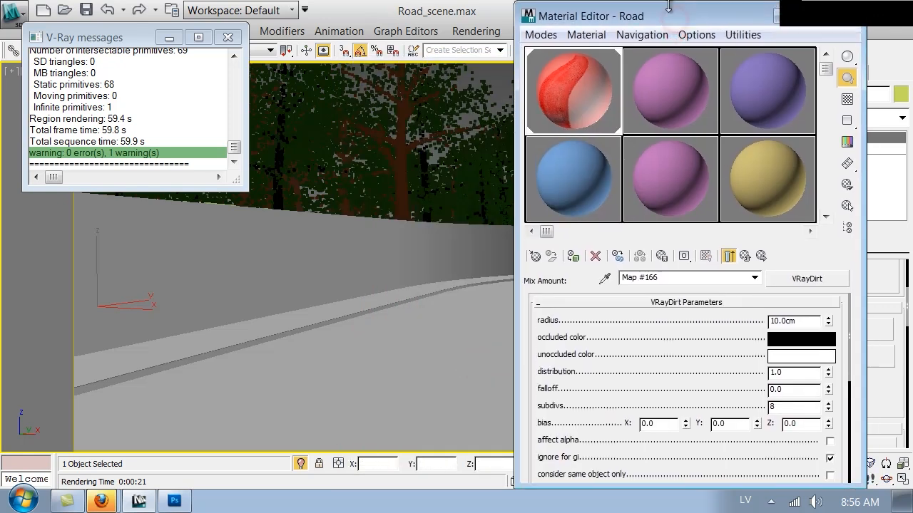
Set the VRayDirt radius to 100 cm and drag the occluded colour onto the unoccluded swatch
double_click(811, 321)
text(150)
double_click(788, 322)
text(00)
click(771, 319)
text(1)
key(Return)
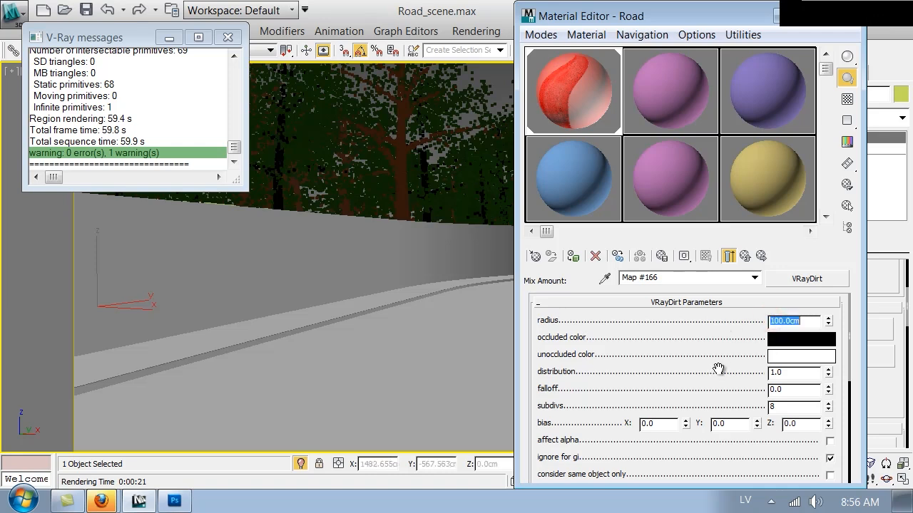
mouse_move(714, 367)
mouse_down()
mouse_move(715, 350)
mouse_move(712, 369)
mouse_up()
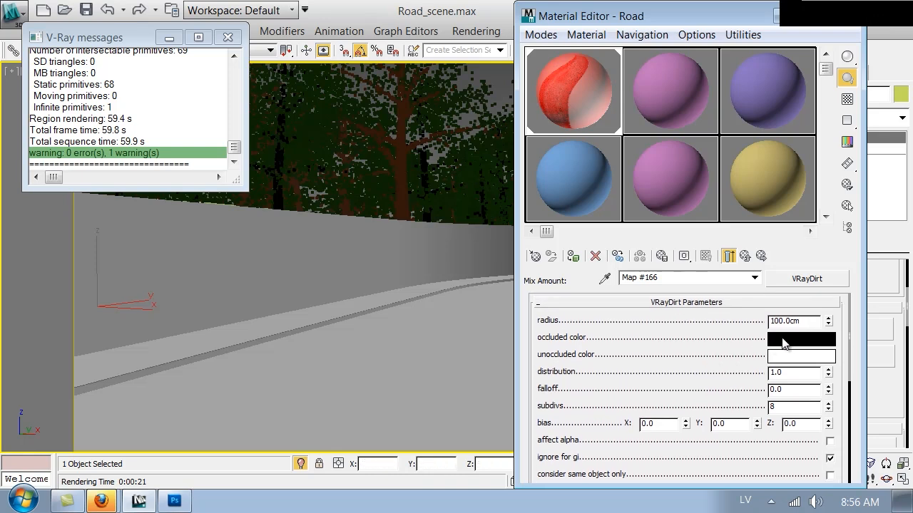
drag(797, 343, 797, 362)
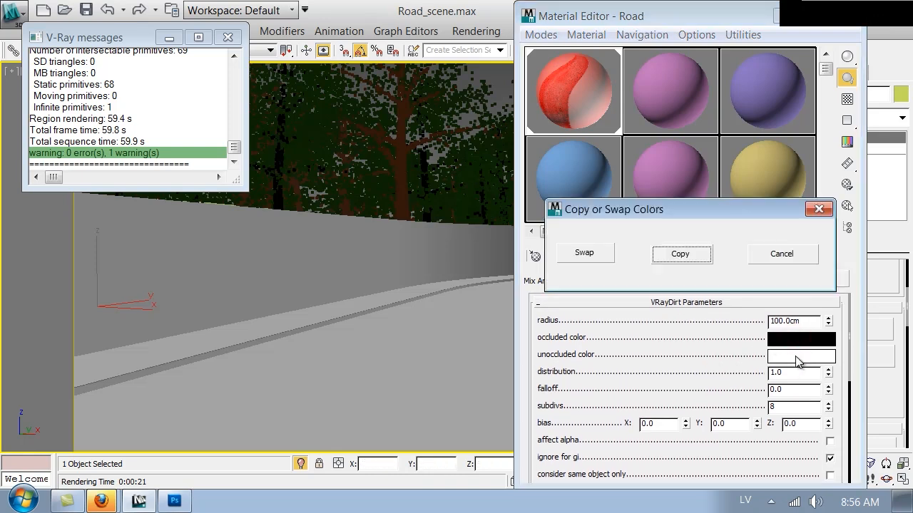
Swap the VRayDirt colours to white occluded and black unoccluded, then close the Material Editor
click(585, 253)
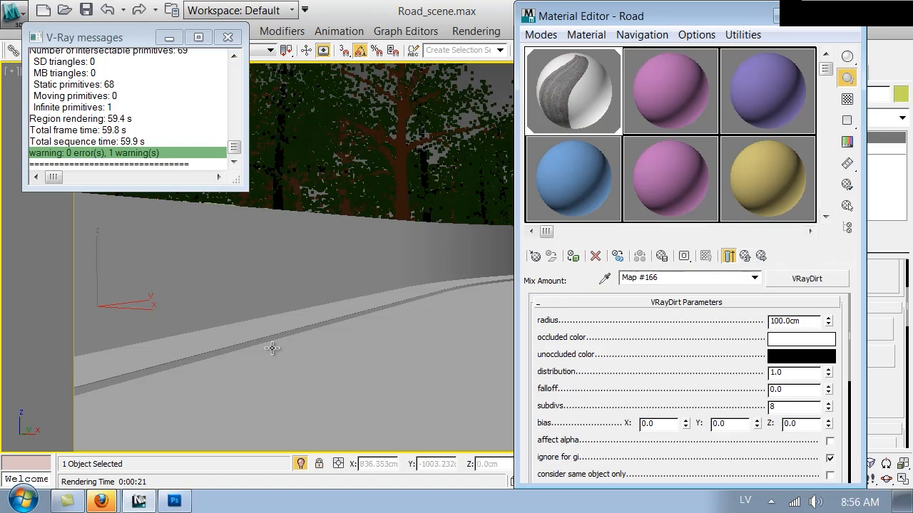
click(744, 255)
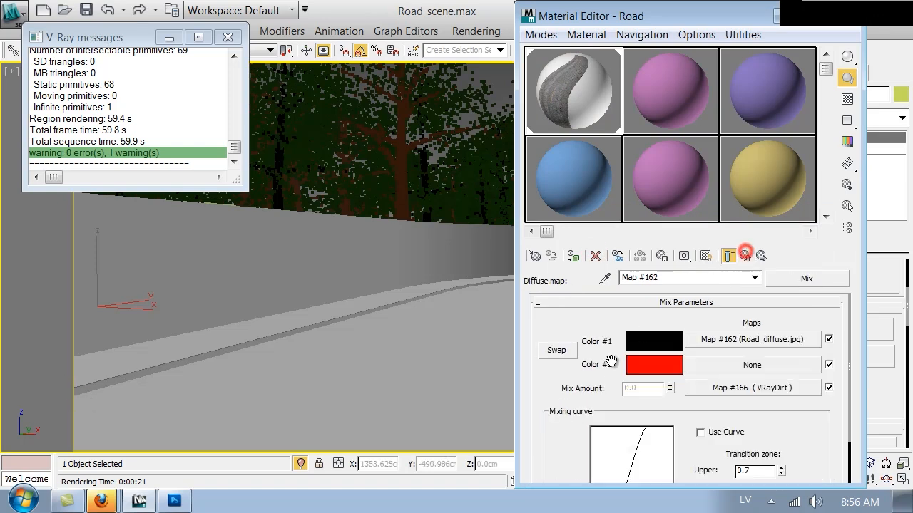
click(727, 391)
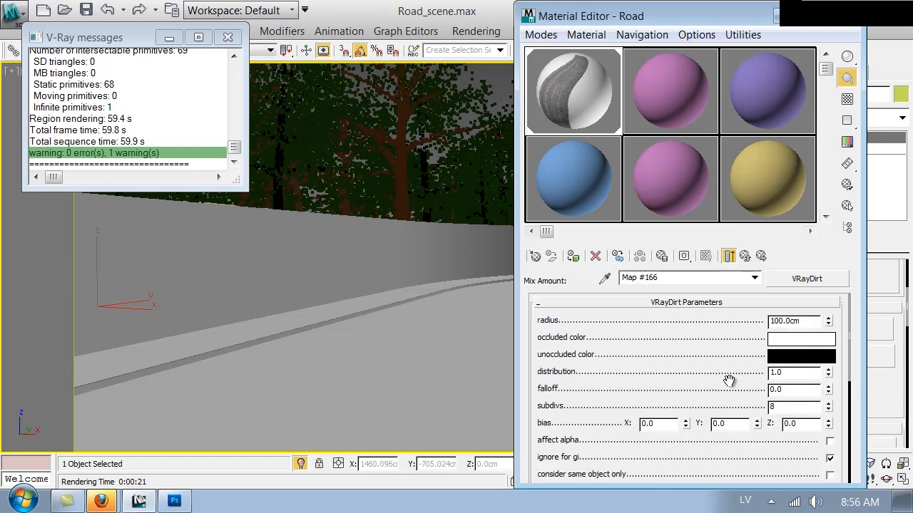
click(779, 338)
click(608, 247)
click(847, 17)
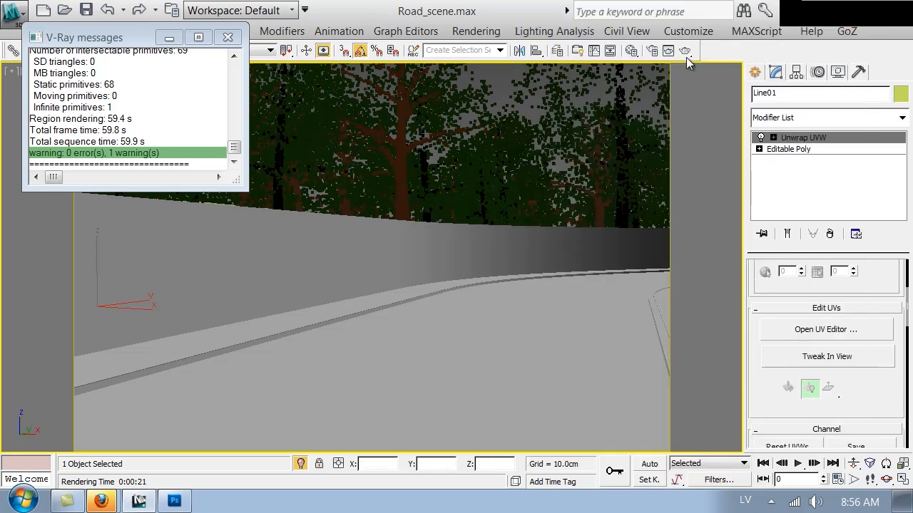
Region-render the lower-left road edge in the last V-Ray frame buffer
click(652, 51)
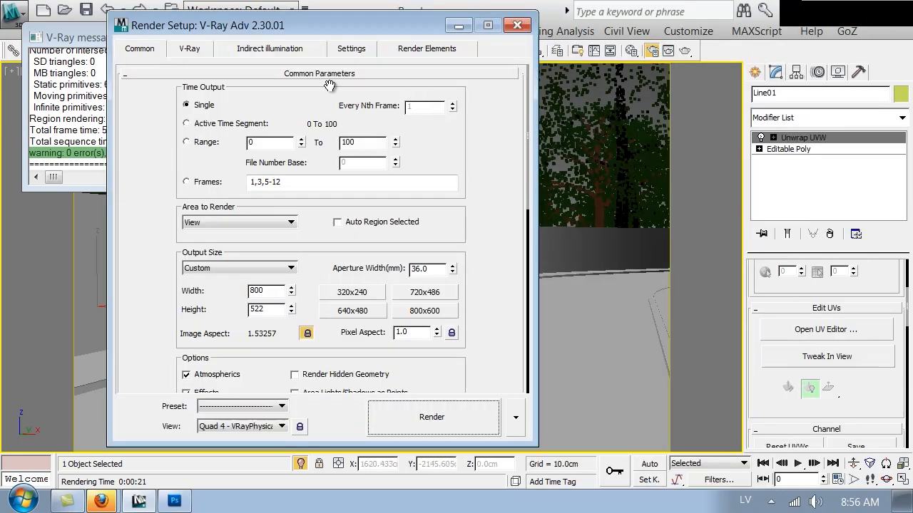
click(189, 48)
click(347, 102)
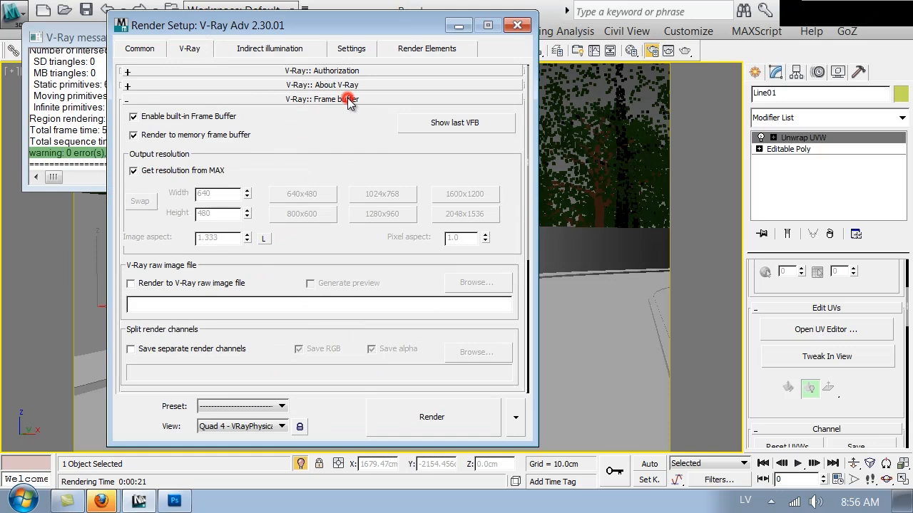
click(437, 120)
click(449, 51)
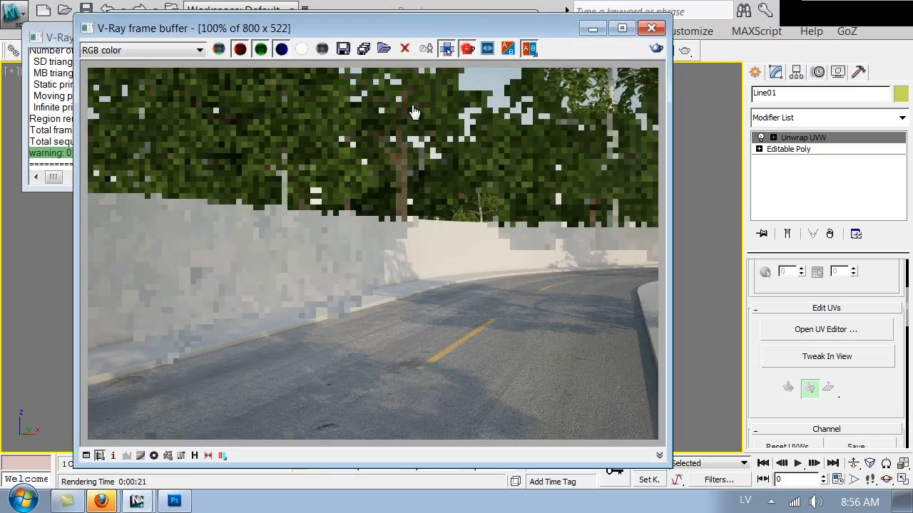
drag(312, 308, 47, 413)
click(656, 48)
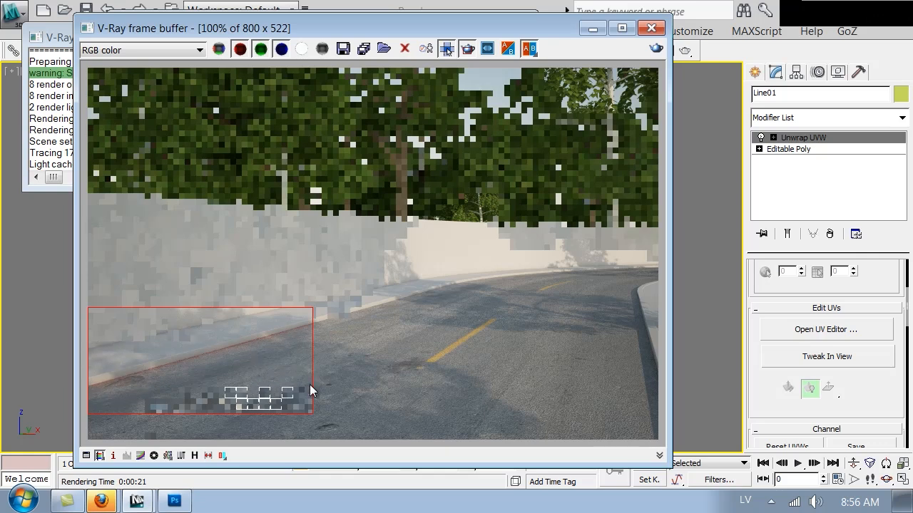
Close the frame buffer and reopen the Material Editor on the VRayDirt settings
drag(522, 25, 514, 59)
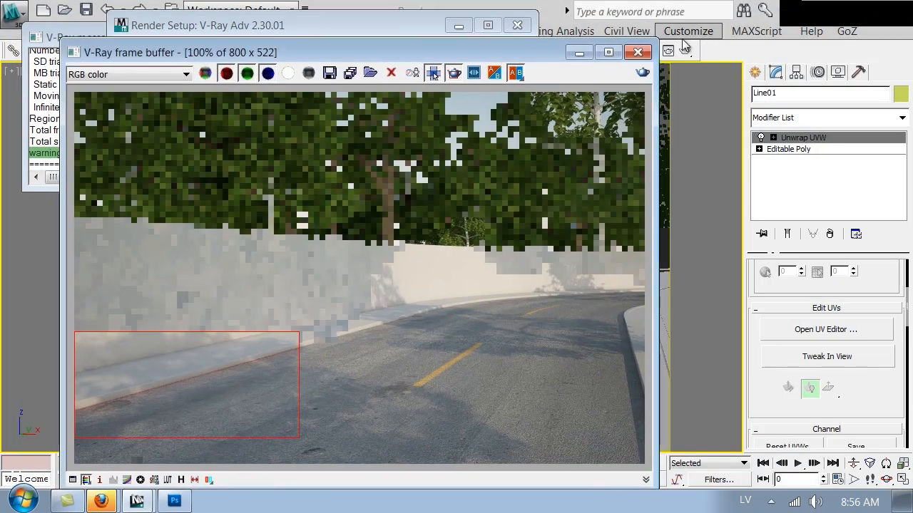
click(637, 53)
click(632, 51)
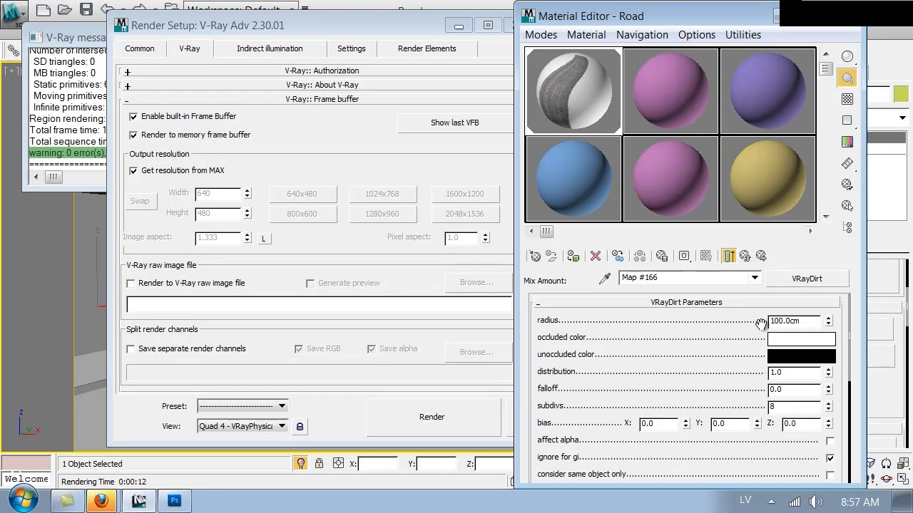
Scroll to the VRayDirt per-parameter map slots, then switch to Road_UV.png in Photoshop
drag(706, 379, 699, 156)
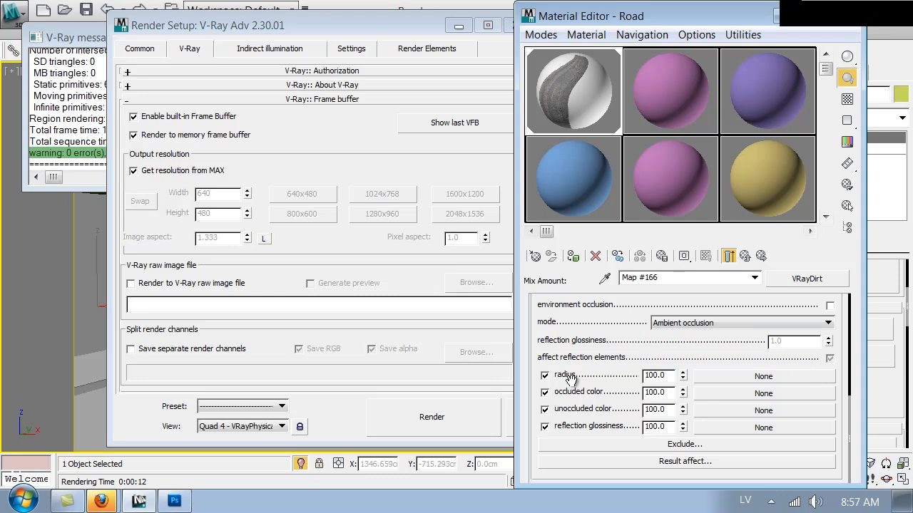
click(172, 502)
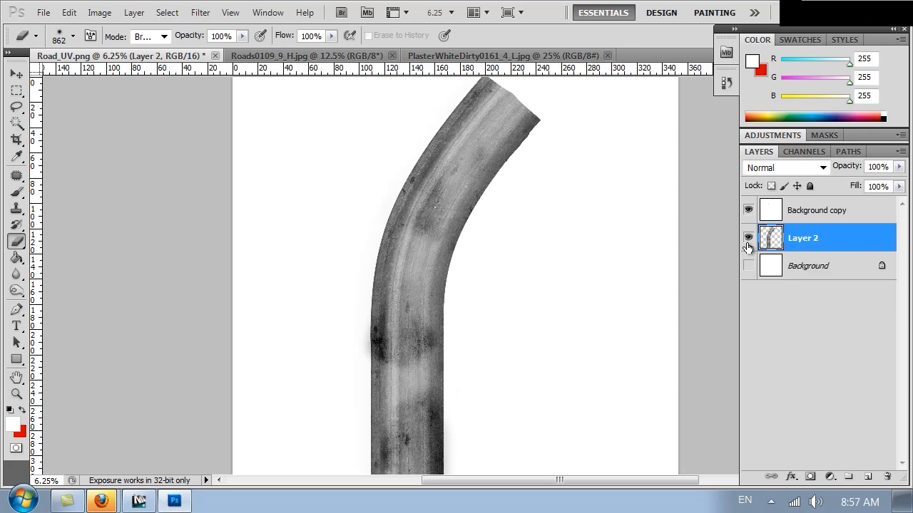
Boost the road texture's contrast with Curves and turn it into a dark dirt mask
click(99, 12)
click(182, 51)
click(341, 87)
drag(737, 254, 745, 278)
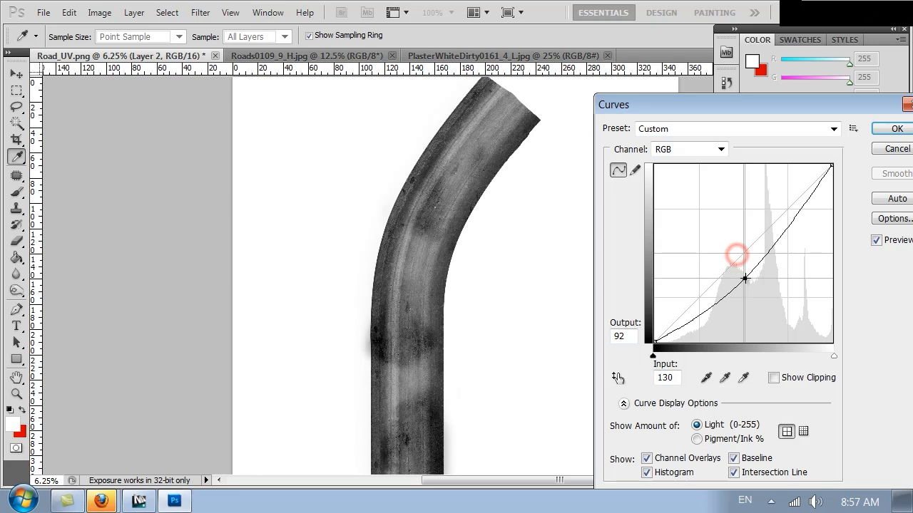
drag(801, 206, 783, 189)
drag(745, 276, 728, 257)
drag(784, 189, 749, 178)
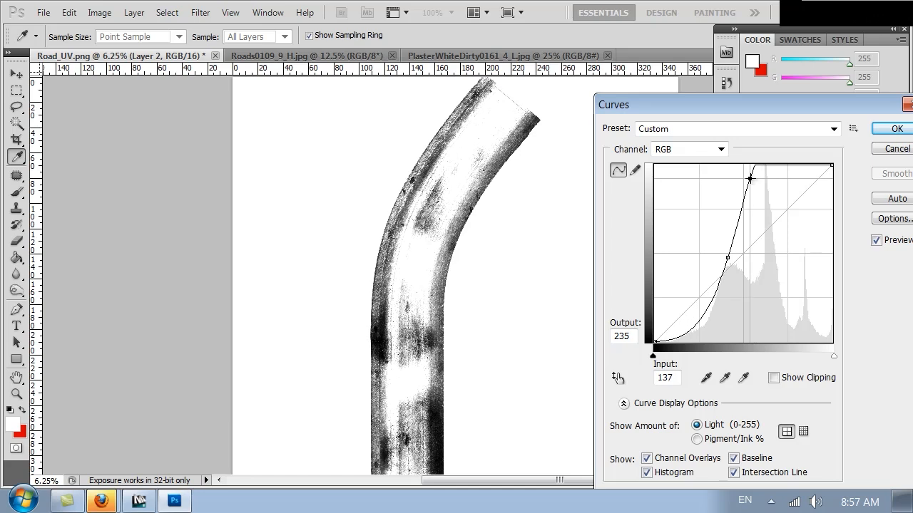
click(888, 128)
key(ctrl+z)
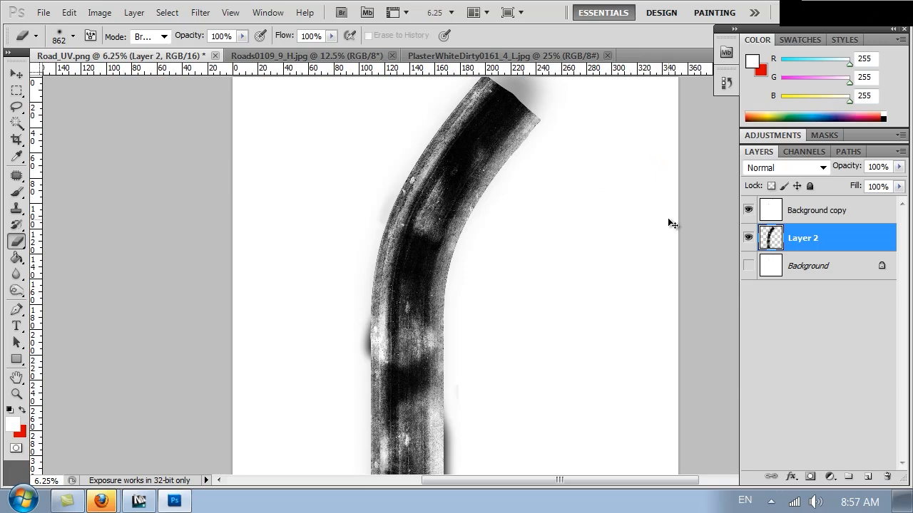
Save the texture as road_dirt in JPEG format
key(ctrl+shift+s)
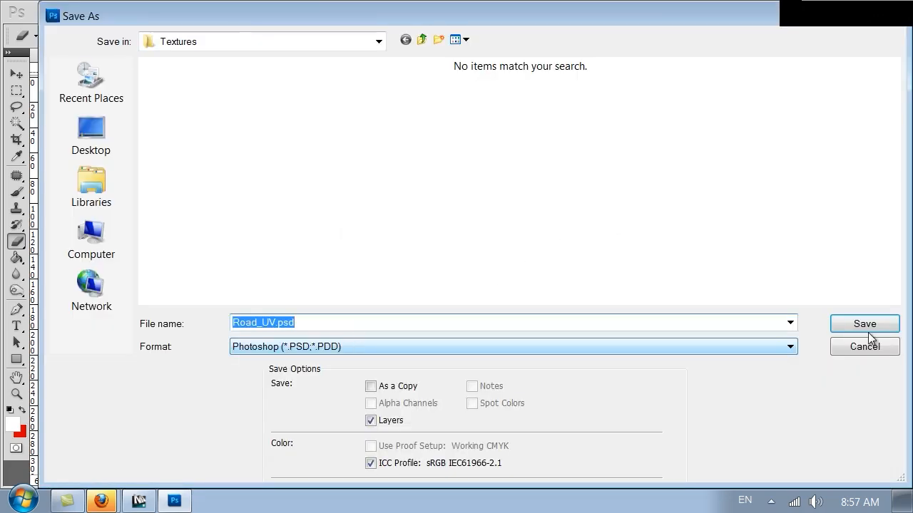
click(416, 346)
click(282, 452)
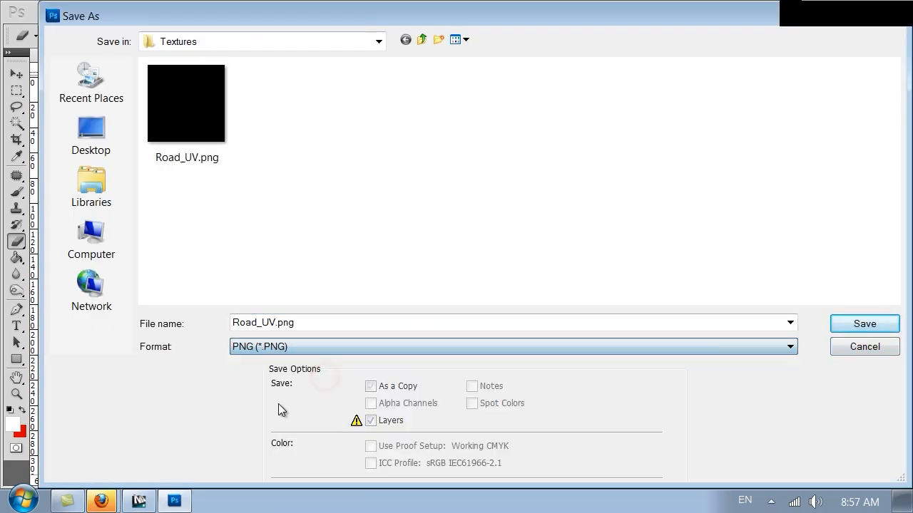
click(301, 349)
click(302, 381)
double_click(283, 323)
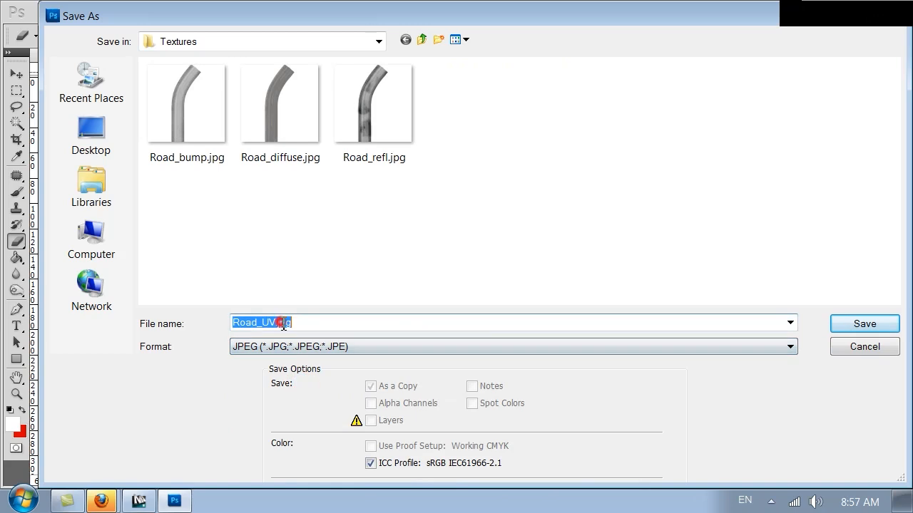
text(road_)
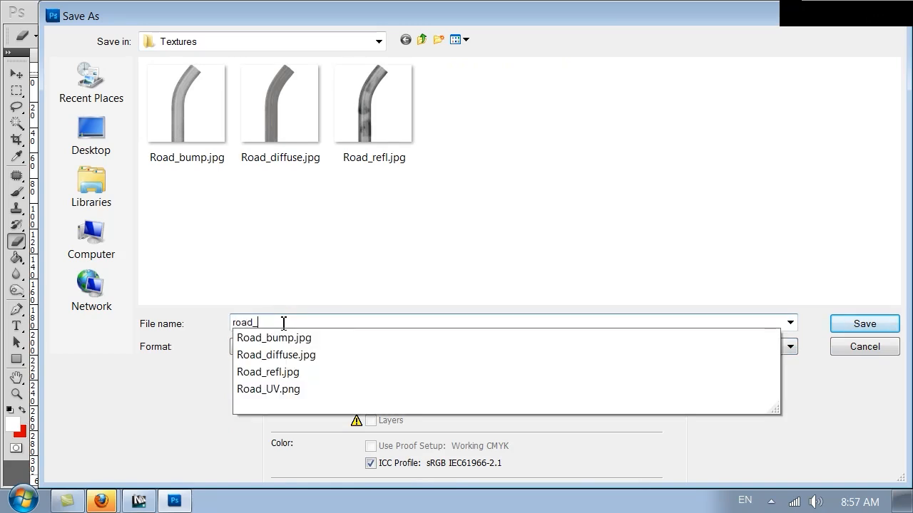
text(dirt)
key(Return)
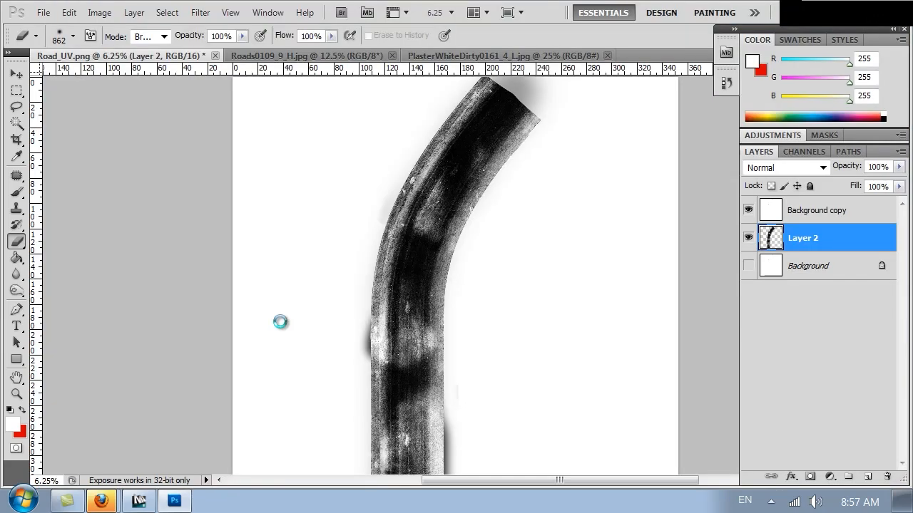
Confirm the JPEG options to finish saving road_dirt.jpg in Photoshop
click(139, 501)
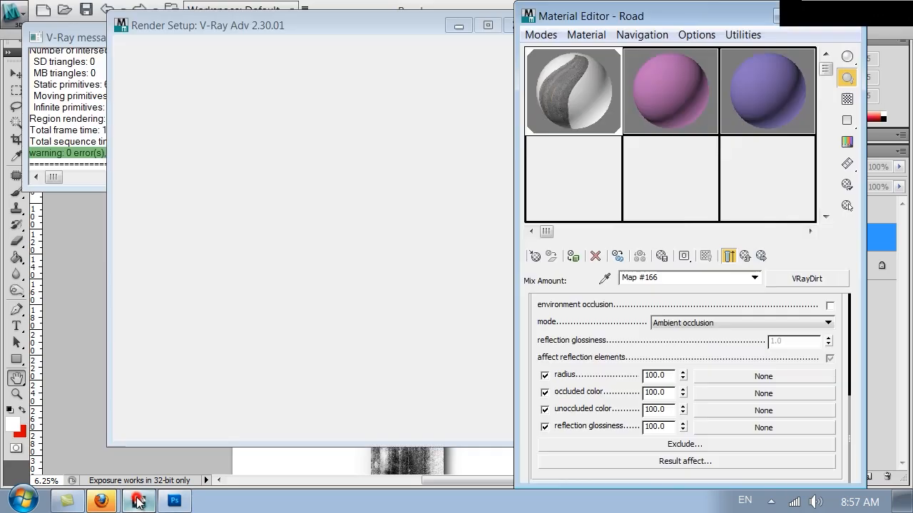
click(173, 501)
click(548, 122)
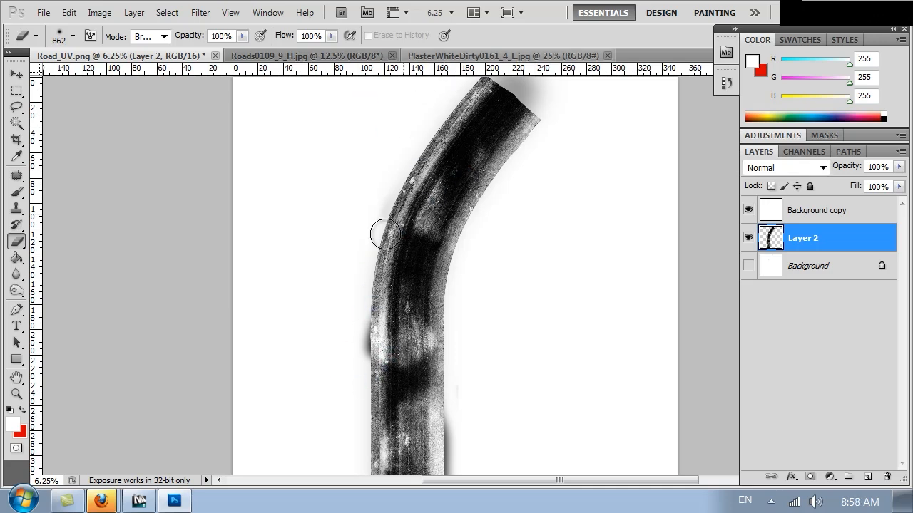
Load road_dirt.jpg as a Bitmap driving the VRayDirt radius in 3ds Max
click(139, 501)
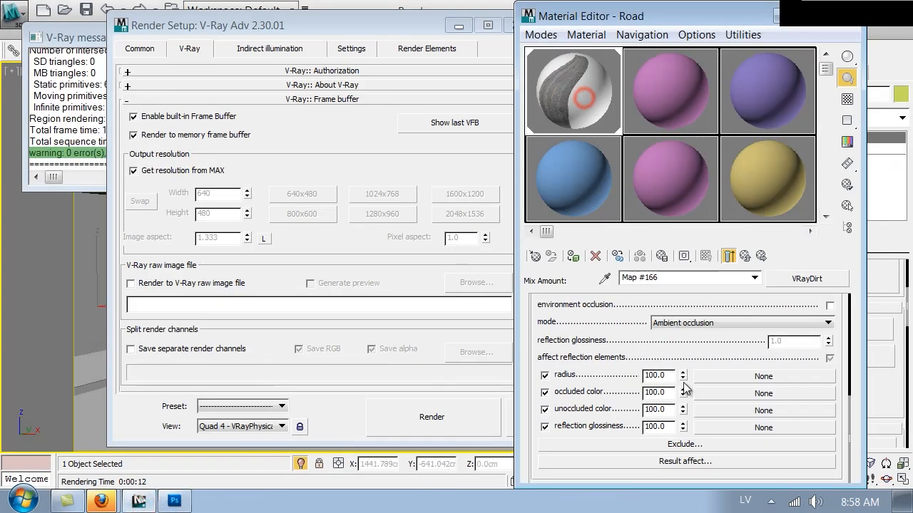
click(714, 392)
click(636, 69)
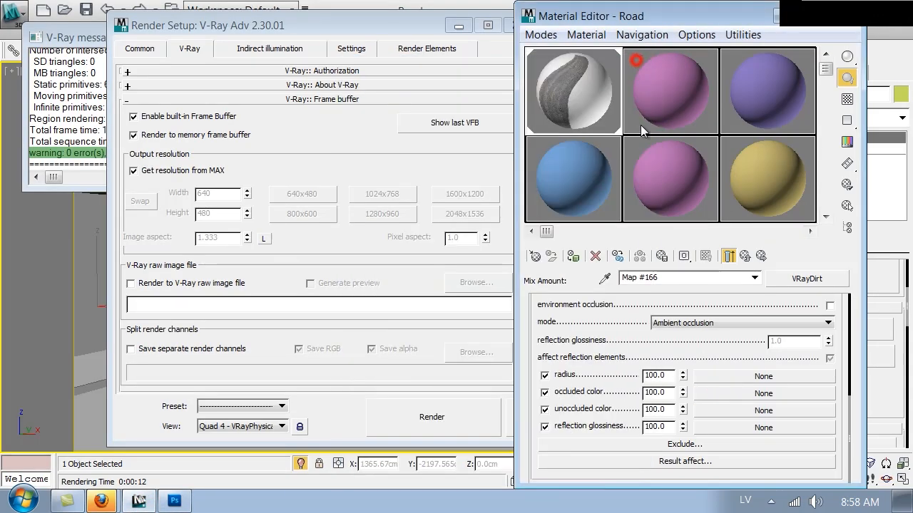
click(720, 376)
double_click(471, 128)
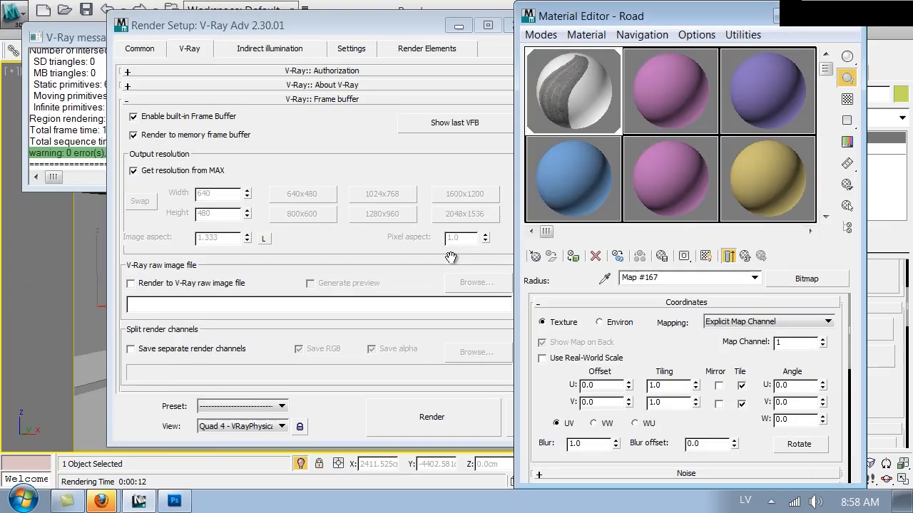
click(508, 25)
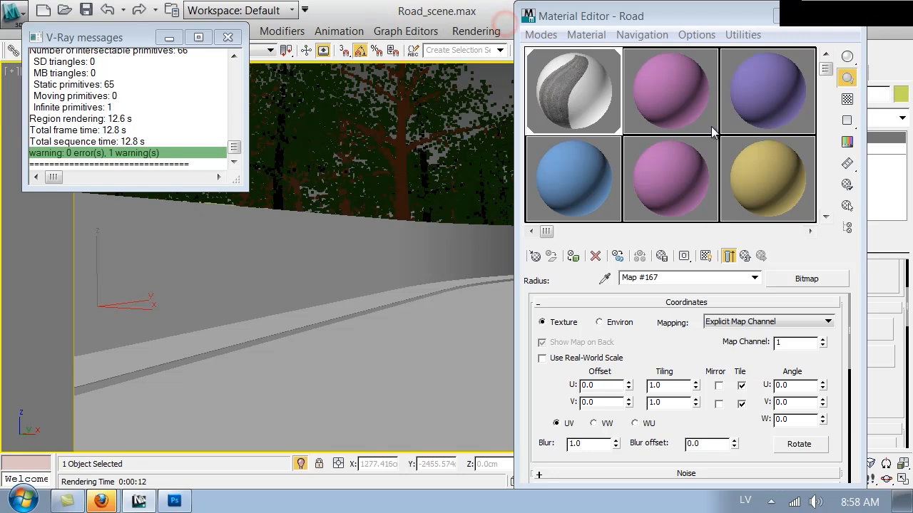
Close the Material Editor, run a V-Ray production render, then return to Road_UV.png in Photoshop
click(853, 25)
click(684, 51)
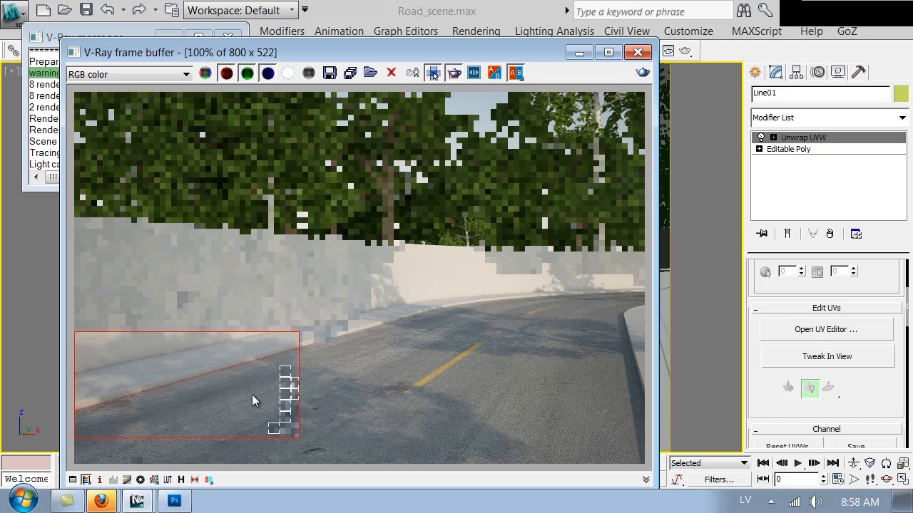
click(174, 501)
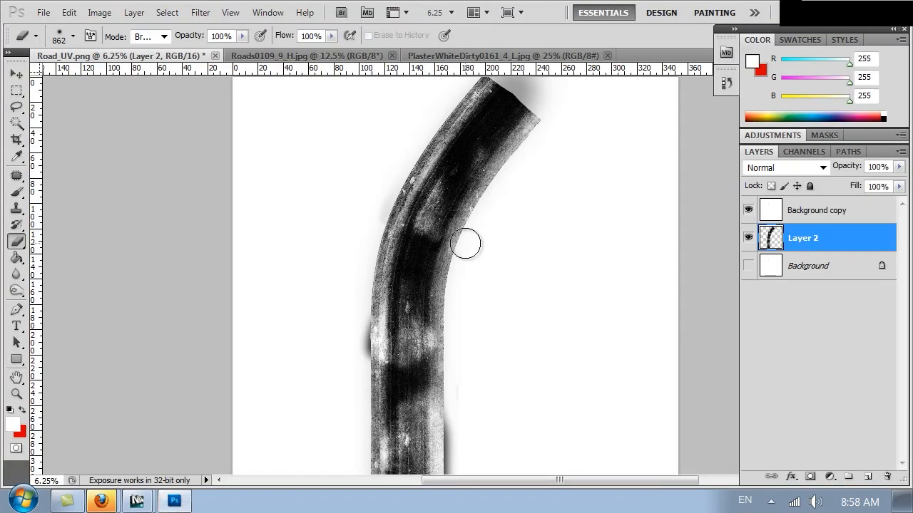
Add a new empty layer and set the brush's foreground colour to black
click(866, 477)
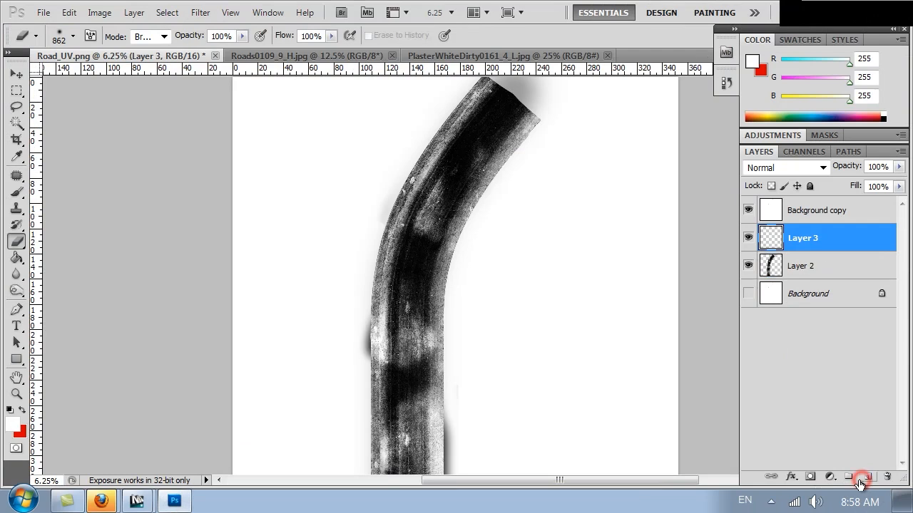
key(ctrl+equal)
key(ctrl+equal)
key(ctrl+equal)
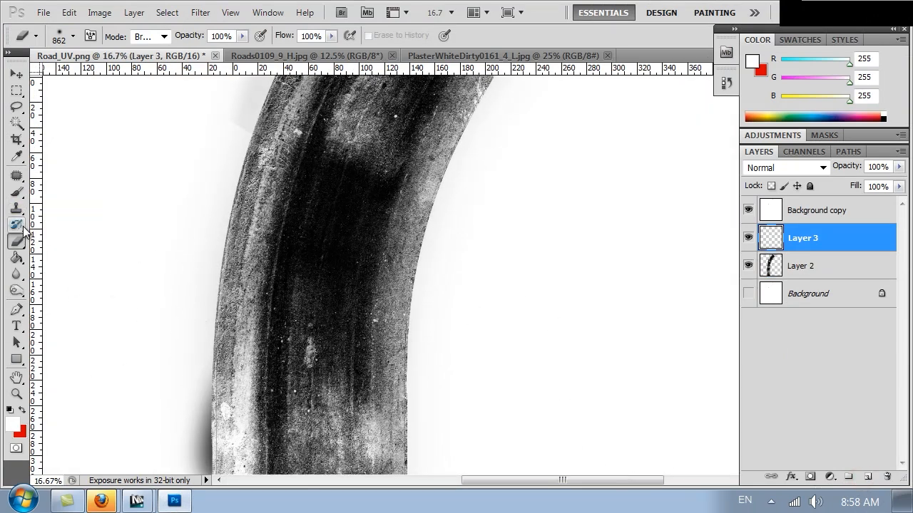
click(15, 191)
click(13, 425)
drag(530, 314, 430, 432)
click(746, 238)
Choose the ragged spatter brush and enlarge it to 911 px
click(62, 36)
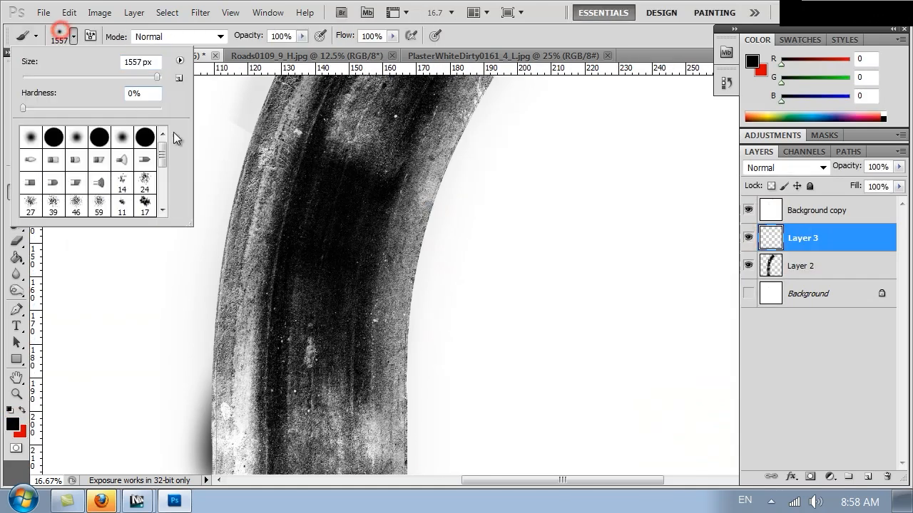
mouse_move(163, 165)
mouse_down()
mouse_move(171, 211)
mouse_move(165, 199)
mouse_up()
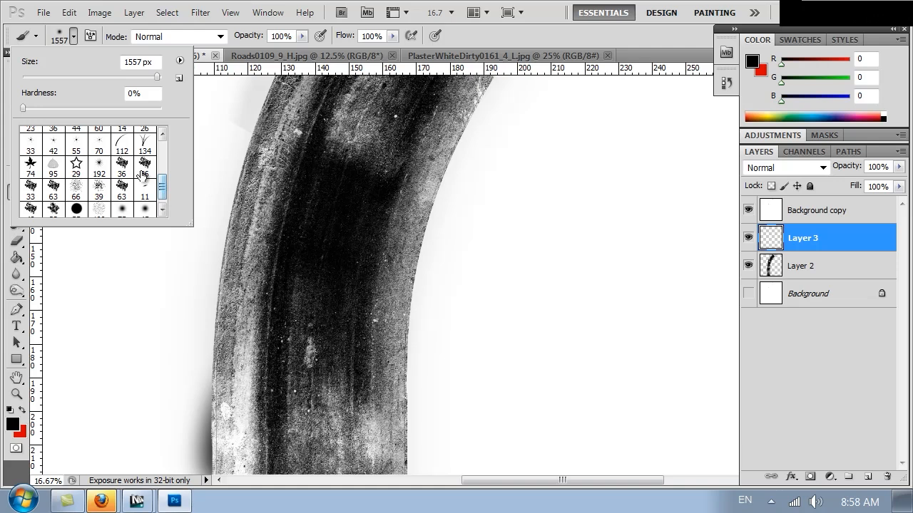
click(144, 164)
click(77, 79)
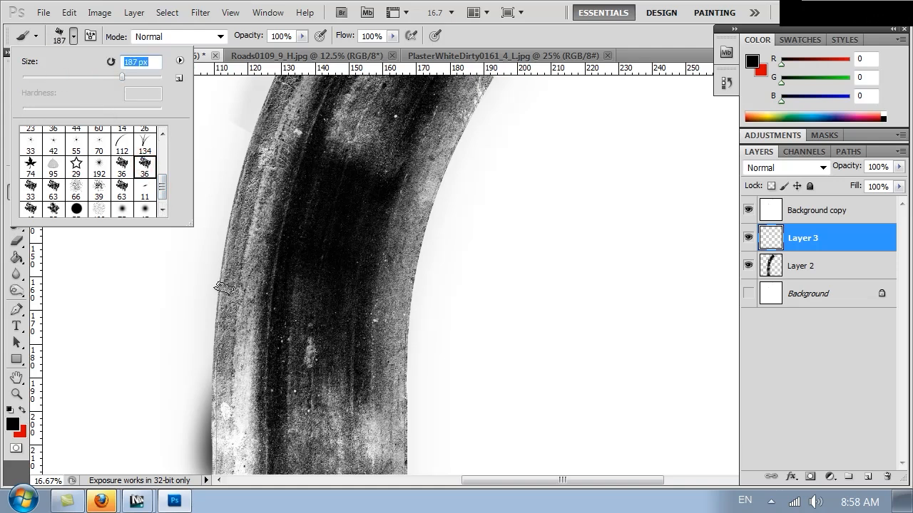
drag(214, 294, 246, 246)
key(ctrl+z)
click(72, 36)
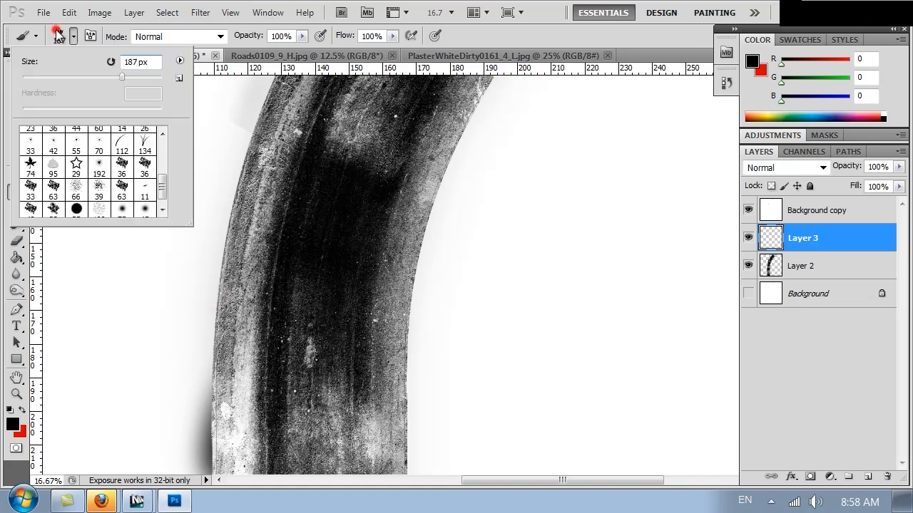
drag(142, 76, 156, 78)
Paint large black blobs along the road's left edge, top end and right edge
mouse_move(234, 190)
mouse_down()
mouse_move(224, 230)
mouse_move(175, 292)
mouse_move(177, 328)
mouse_move(153, 317)
mouse_move(183, 374)
mouse_move(203, 360)
mouse_up()
drag(189, 393, 186, 418)
drag(359, 225, 358, 400)
mouse_move(264, 244)
mouse_down()
mouse_move(296, 111)
mouse_move(315, 94)
mouse_up()
mouse_move(436, 172)
mouse_down()
mouse_move(419, 282)
mouse_move(369, 388)
mouse_up()
mouse_move(351, 183)
mouse_down()
mouse_move(271, 261)
mouse_move(305, 274)
mouse_move(293, 294)
mouse_up()
drag(436, 142, 462, 170)
mouse_move(497, 386)
mouse_down()
mouse_move(509, 392)
mouse_move(458, 412)
mouse_move(457, 392)
mouse_up()
mouse_move(554, 285)
mouse_down()
mouse_move(615, 279)
mouse_move(587, 349)
mouse_up()
Paint more black blobs along both edges of the upper and lower road sections
mouse_move(424, 418)
mouse_down()
mouse_move(485, 202)
mouse_move(538, 85)
mouse_up()
mouse_move(483, 249)
mouse_down()
mouse_move(462, 184)
mouse_move(461, 83)
mouse_up()
mouse_move(273, 306)
mouse_down()
mouse_move(263, 407)
mouse_move(236, 464)
mouse_move(294, 451)
mouse_up()
drag(440, 261, 447, 130)
mouse_move(524, 265)
mouse_down()
mouse_move(544, 138)
mouse_move(564, 118)
mouse_move(570, 143)
mouse_up()
drag(570, 143, 558, 378)
drag(517, 253, 500, 286)
drag(604, 139, 581, 349)
mouse_move(512, 240)
mouse_down()
mouse_move(523, 317)
mouse_move(500, 349)
mouse_up()
key(ctrl+minus)
key(ctrl+minus)
key(ctrl+minus)
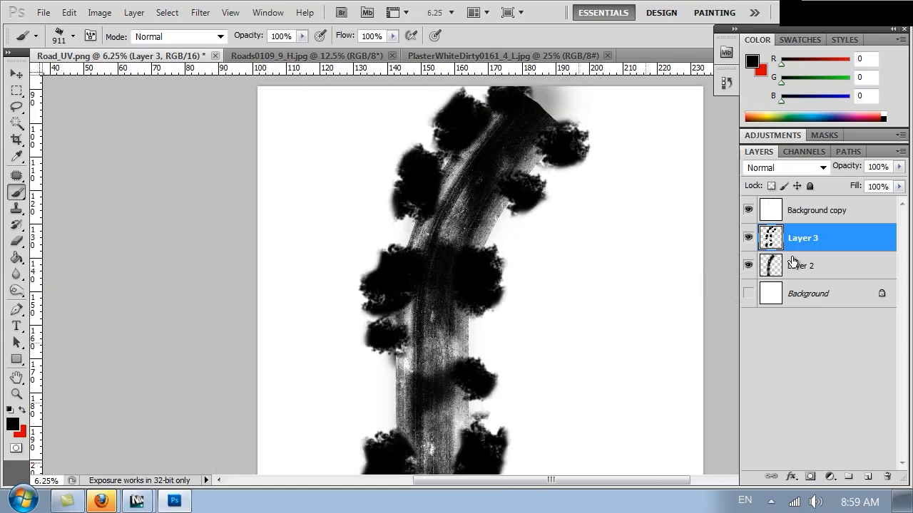
Apply Unsharp Mask to the blob layer with 150% amount and radius 35
click(200, 13)
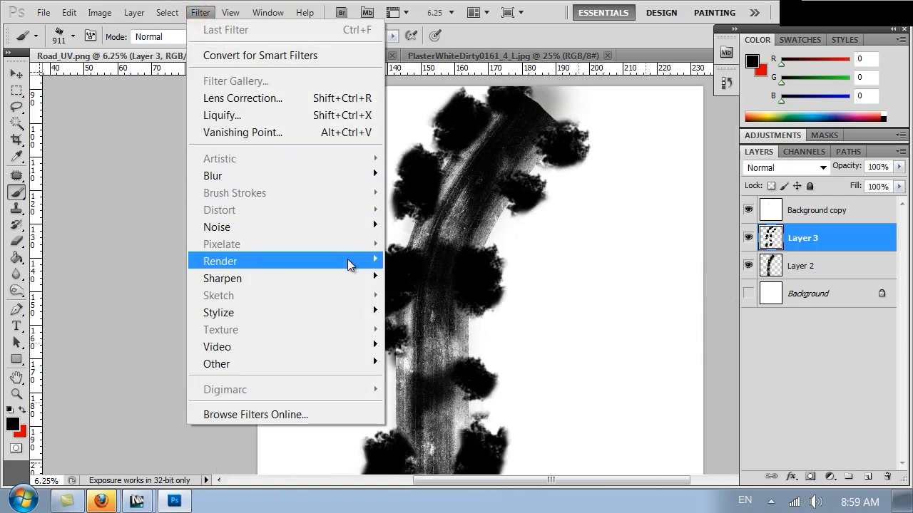
mouse_move(350, 287)
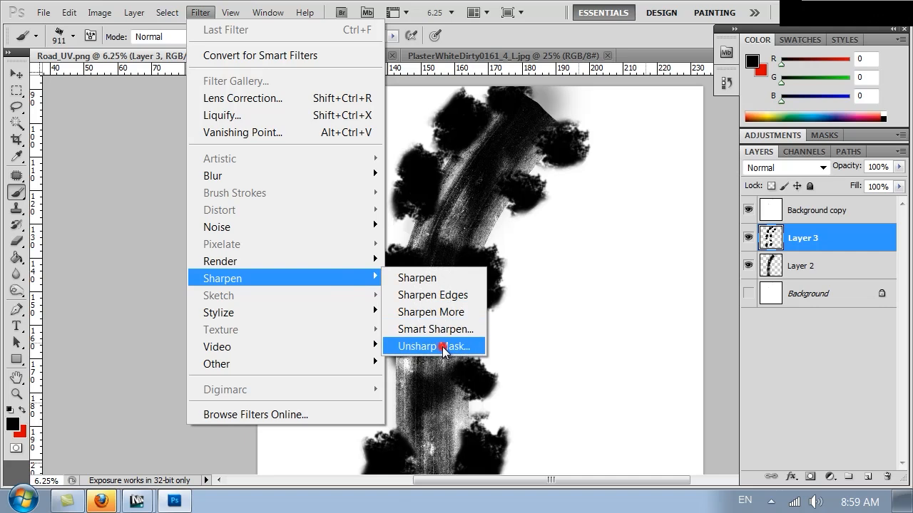
click(442, 346)
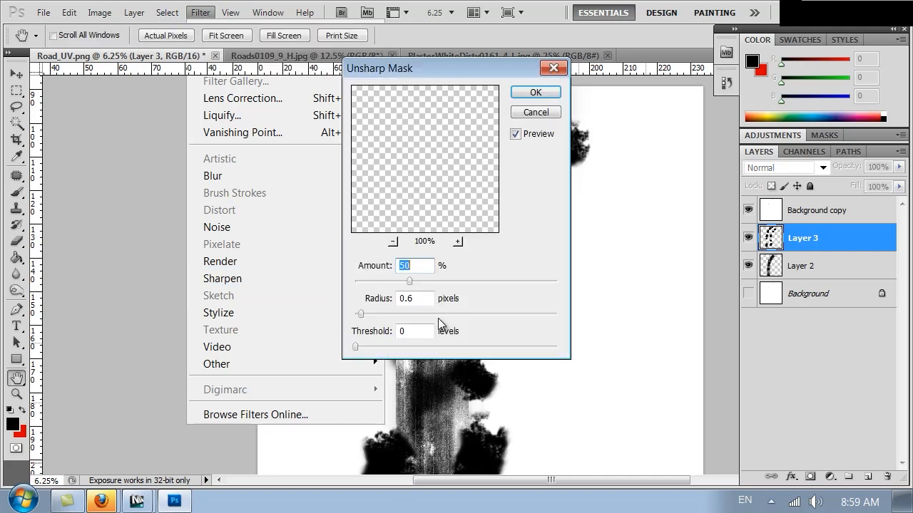
double_click(420, 299)
text(2)
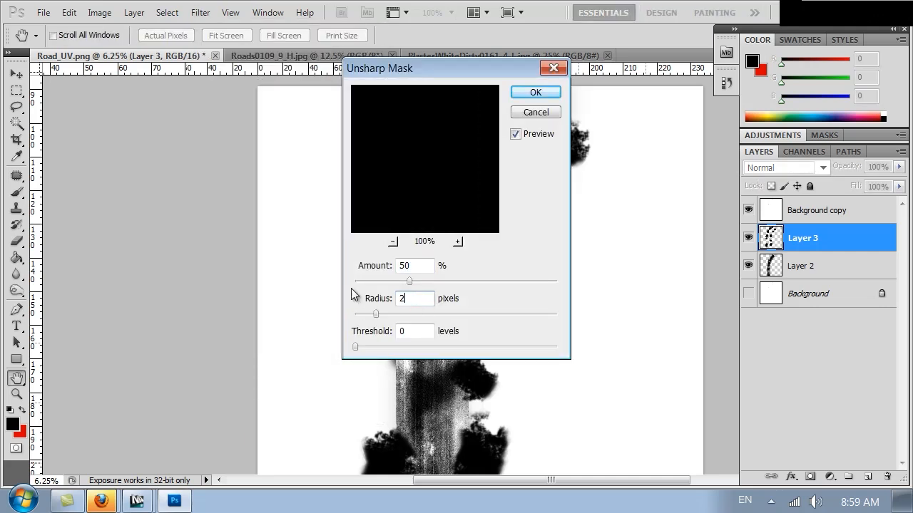
double_click(419, 266)
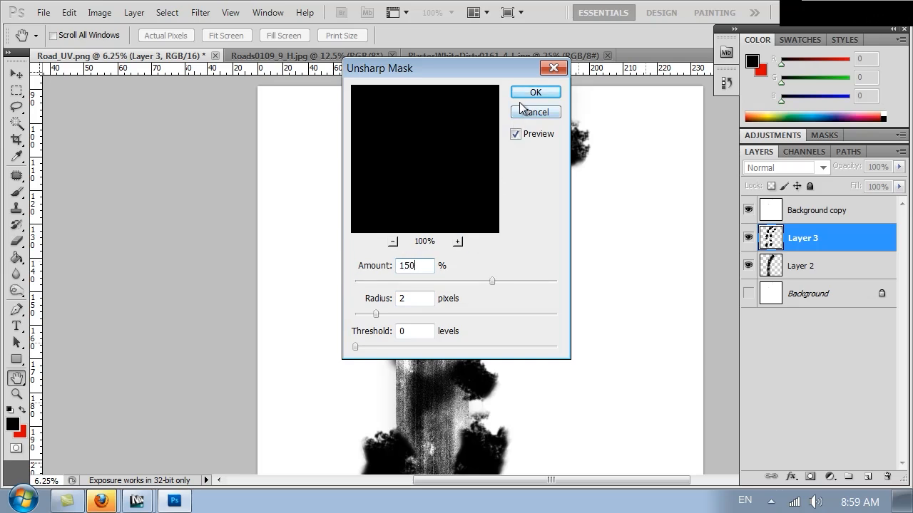
double_click(413, 299)
text(3)
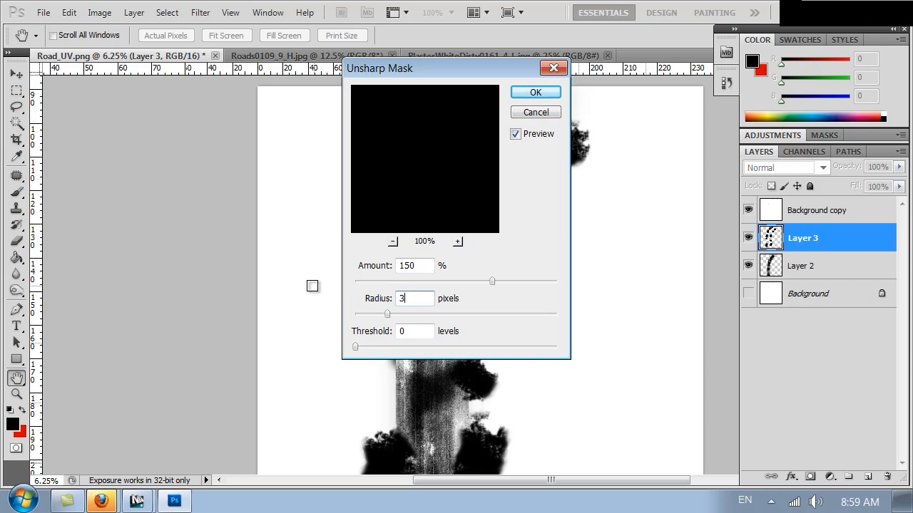
text(5)
click(535, 94)
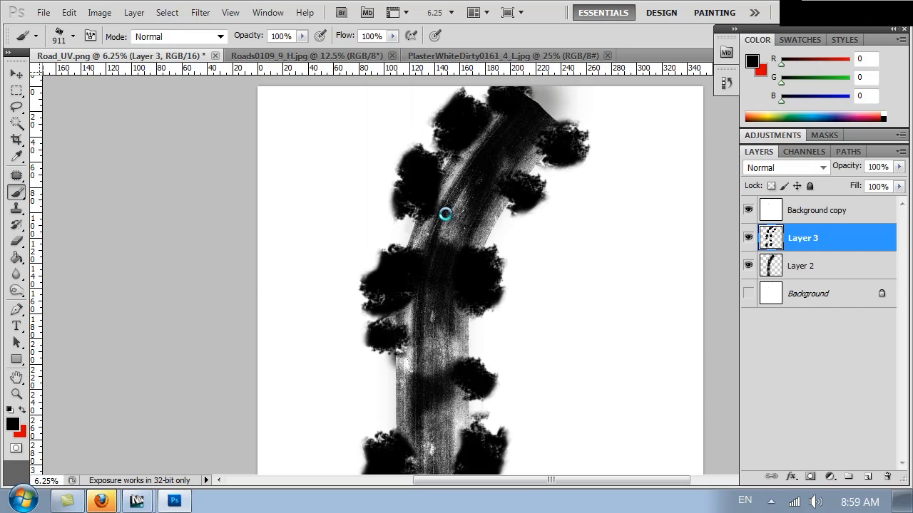
Try out different blend modes on Layer 3
click(762, 167)
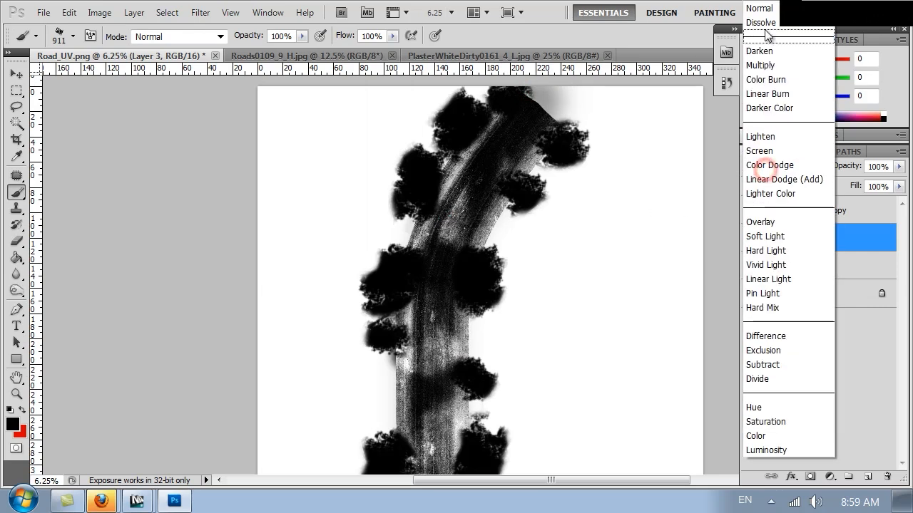
click(761, 63)
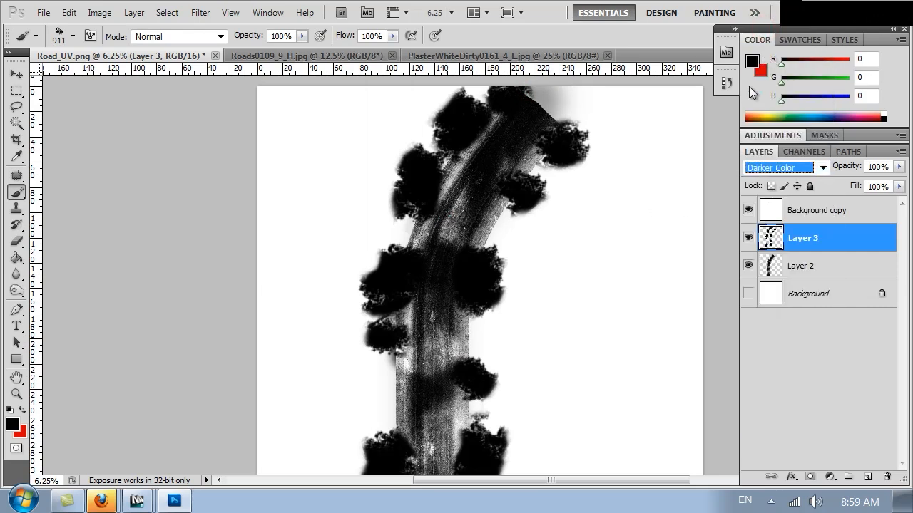
key(Down)
key(Down)
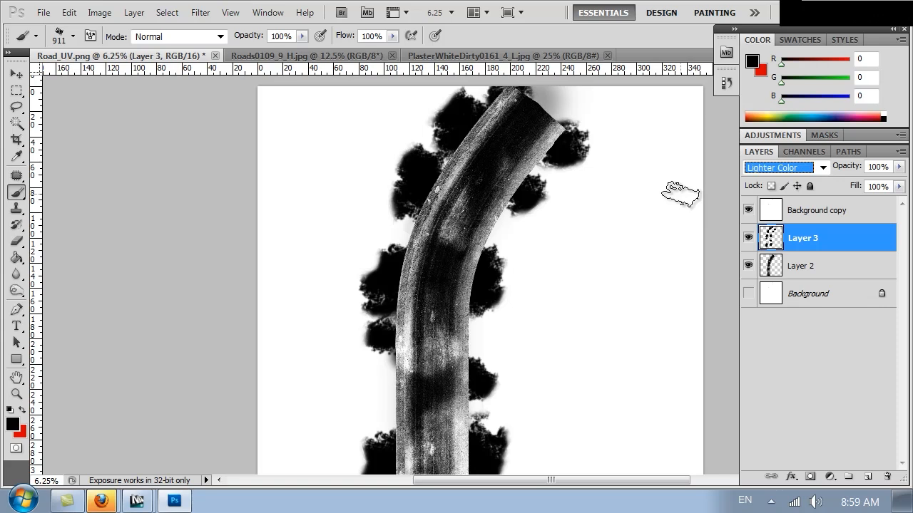
key(Down)
key(Down)
key(Down)
key(Down)
key(Down)
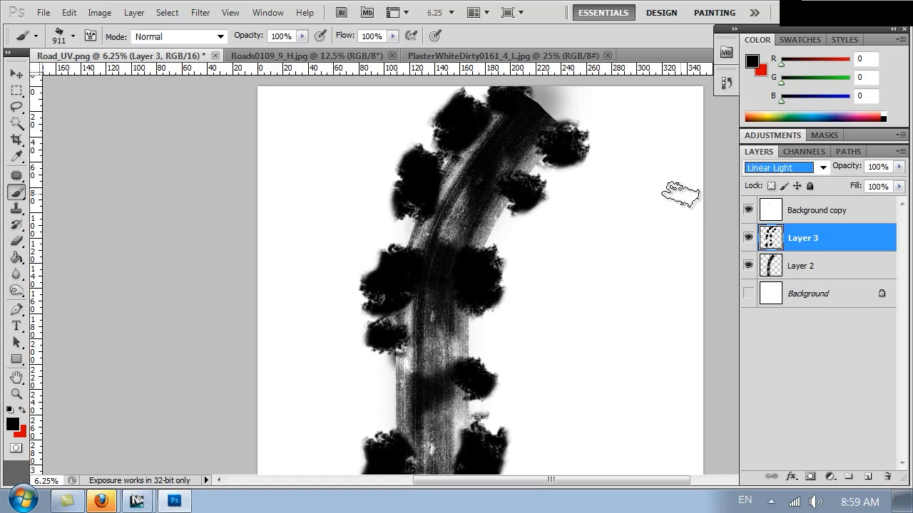
click(785, 167)
Return Layer 3 to Normal and brighten Layer 2's midtones with a Curves adjustment
click(765, 8)
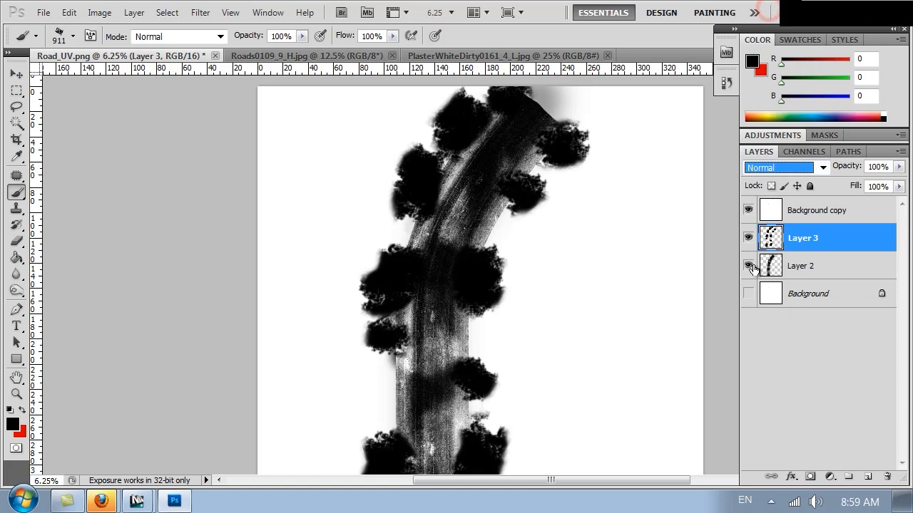
click(786, 269)
key(ctrl+m)
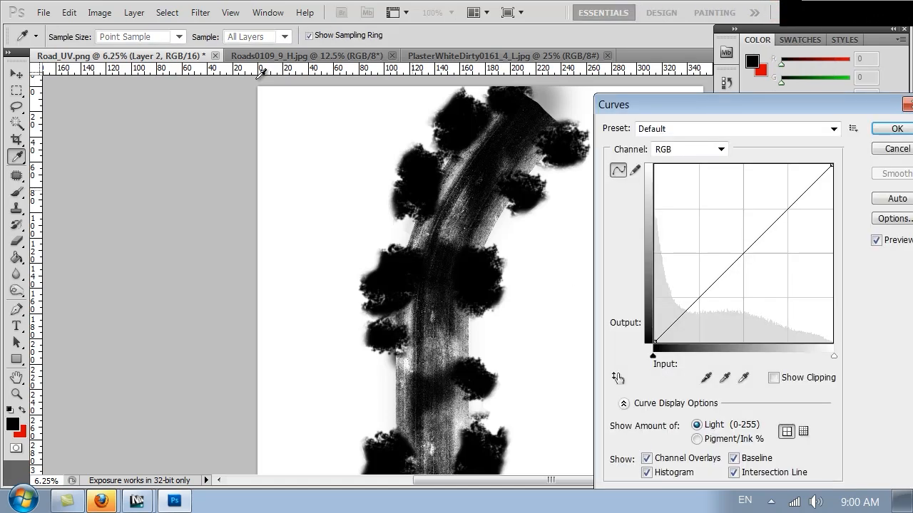
drag(732, 260, 717, 236)
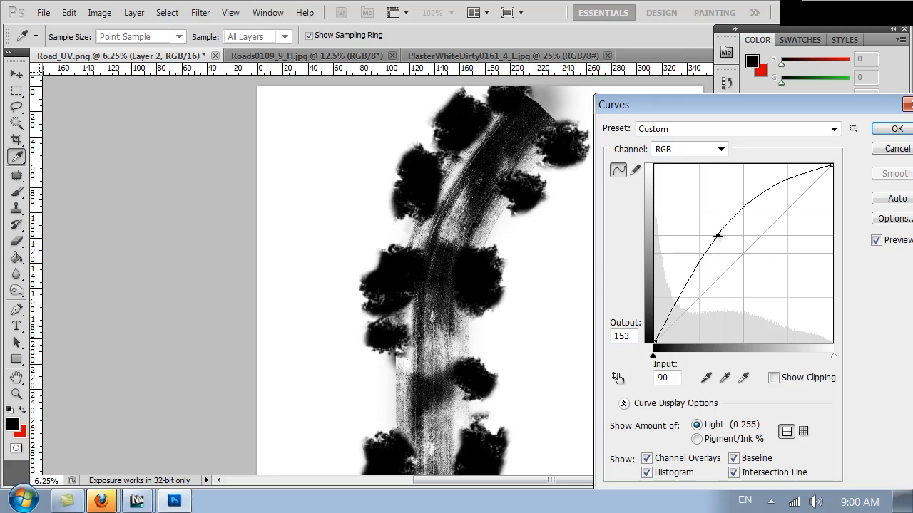
click(883, 133)
key(b)
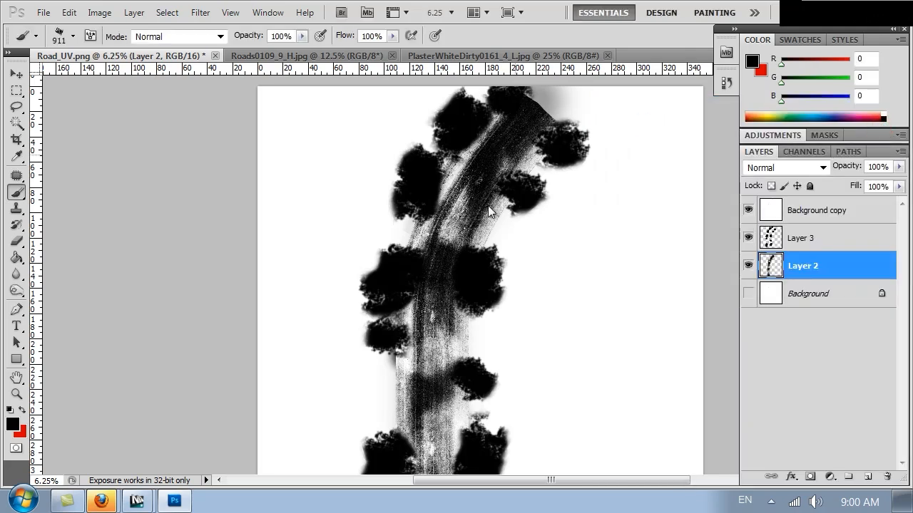
Save the texture as a JPEG, replacing the existing road_dirt.jpg
click(58, 11)
mouse_move(45, 13)
click(107, 284)
click(285, 348)
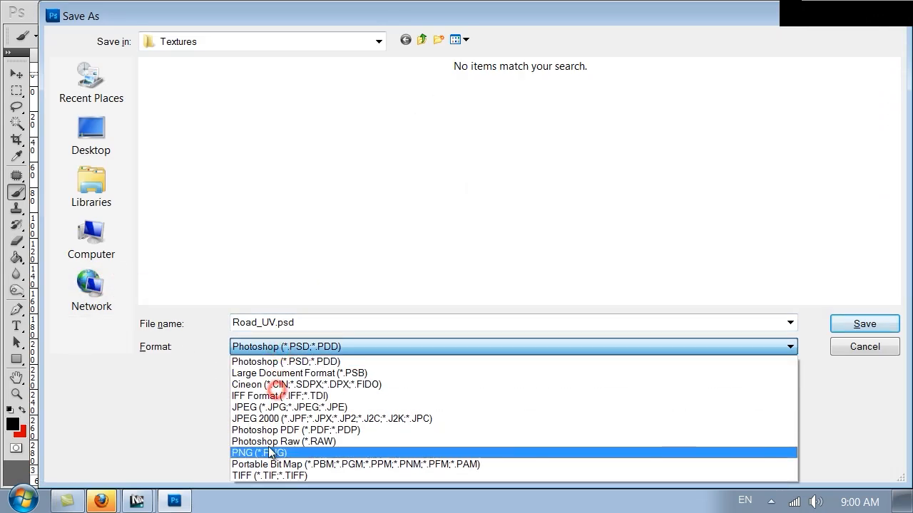
click(271, 408)
double_click(366, 110)
click(418, 202)
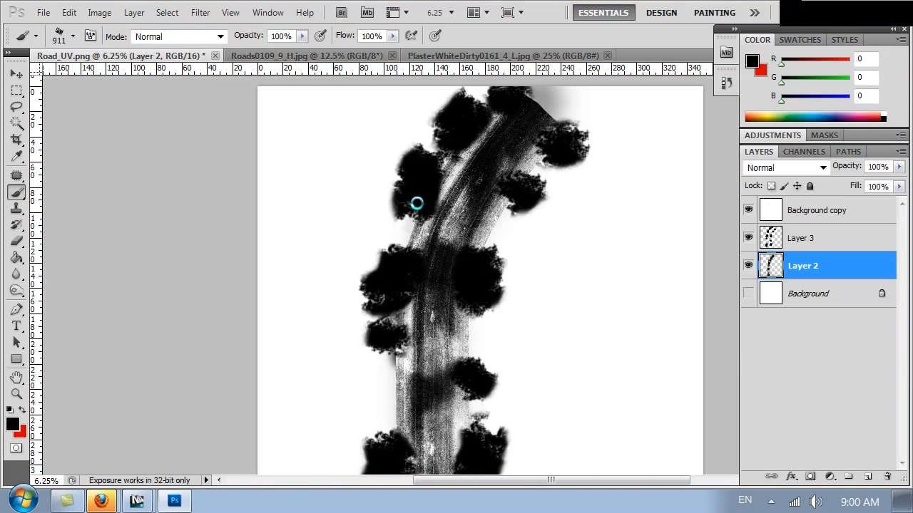
click(540, 126)
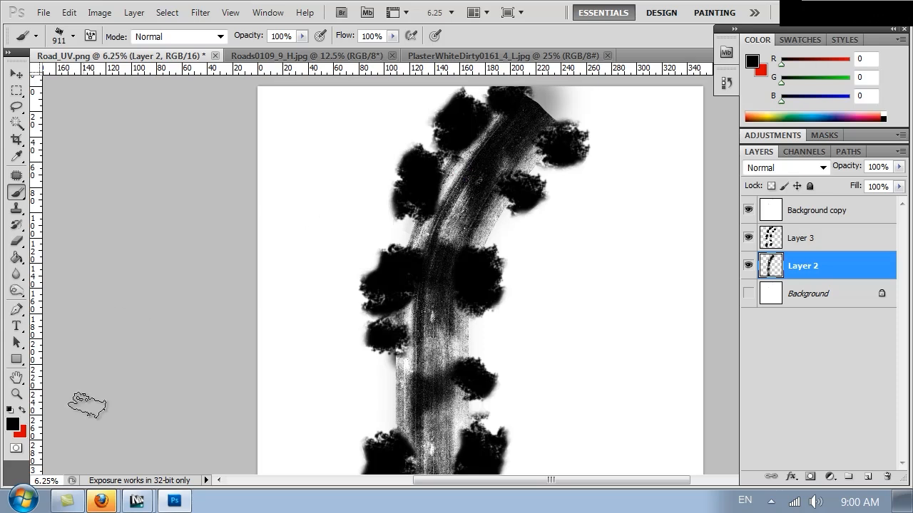
click(135, 501)
click(145, 466)
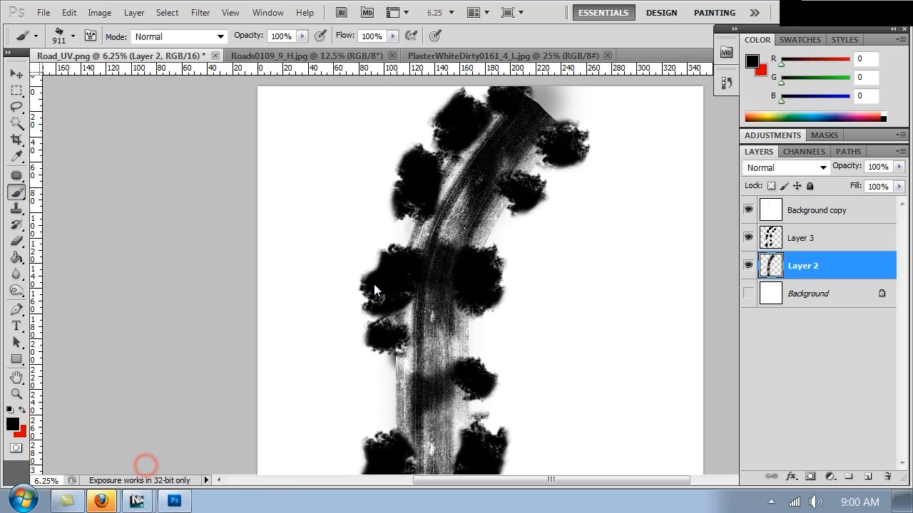
Close the frame buffer, turn on Show Shaded Material for the dirt map, and render again
mouse_move(135, 500)
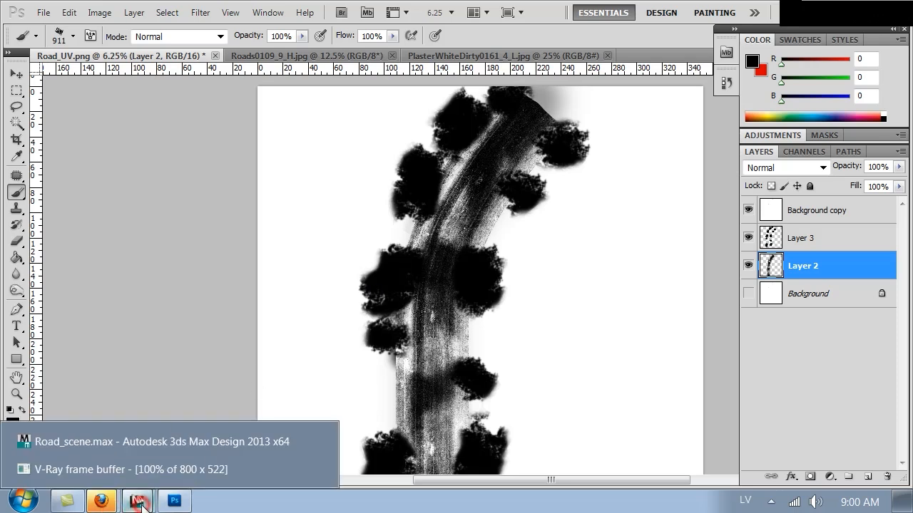
click(152, 446)
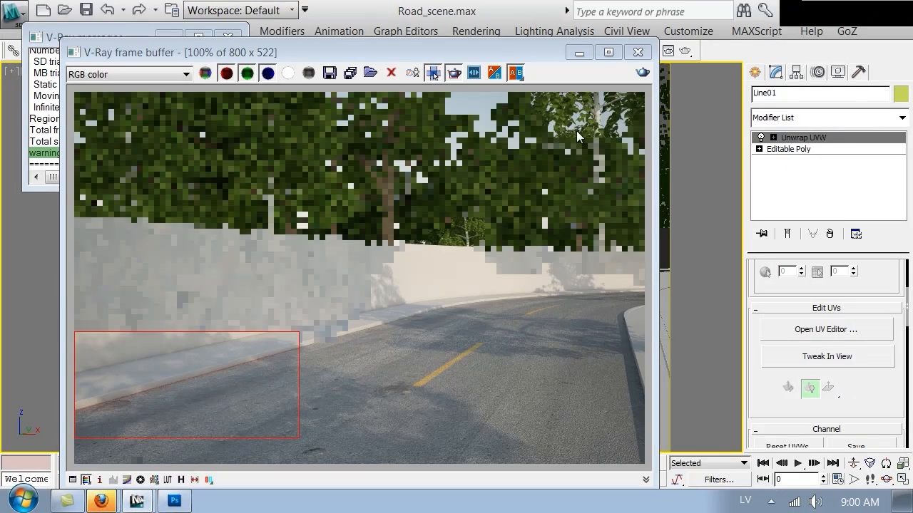
click(637, 53)
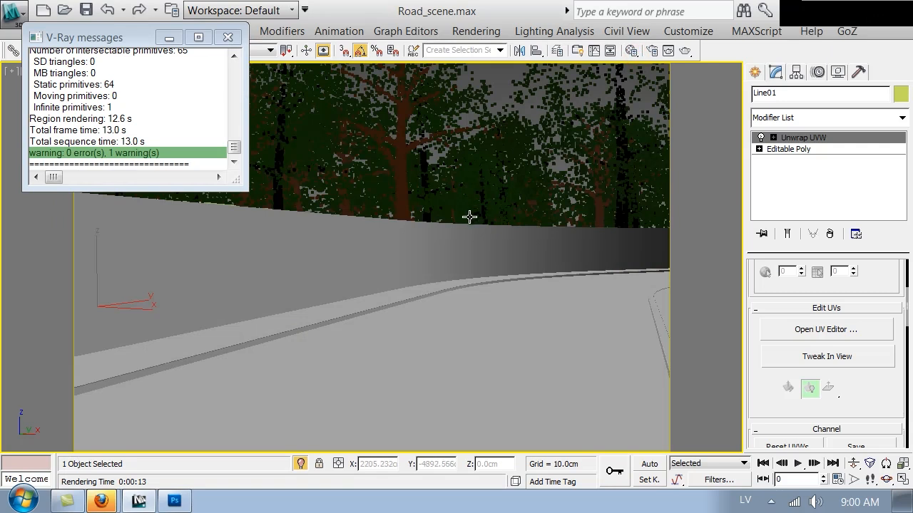
key(m)
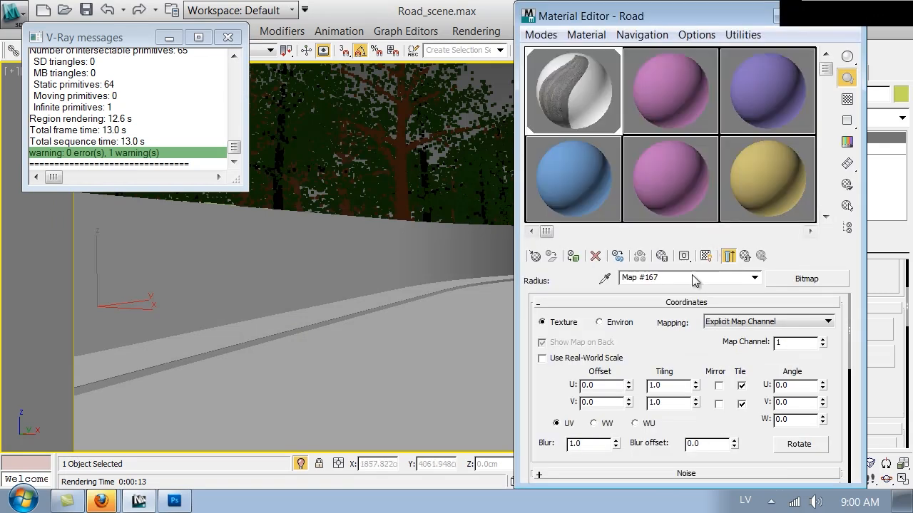
click(706, 256)
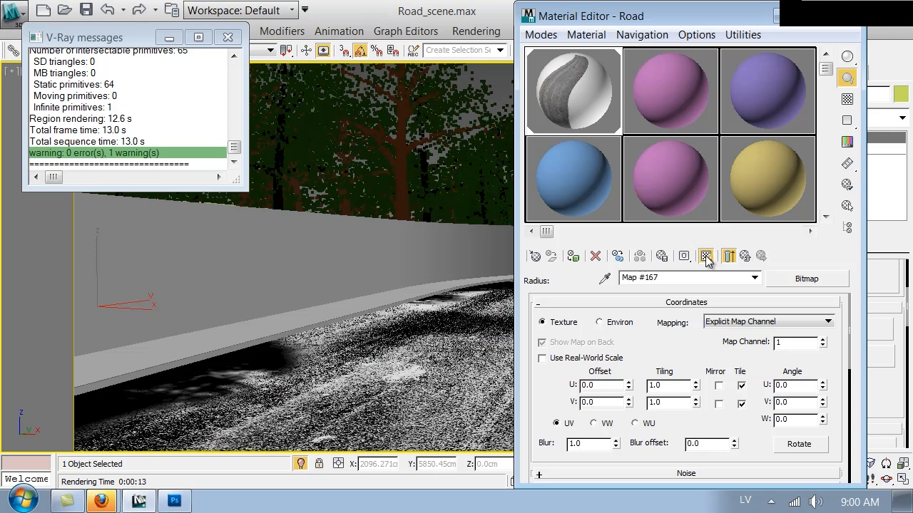
drag(769, 38, 613, 52)
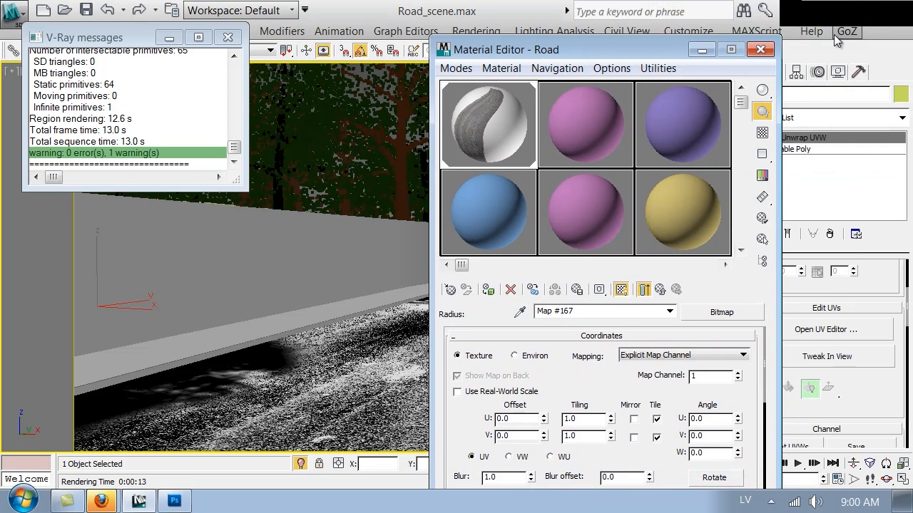
click(761, 49)
click(693, 48)
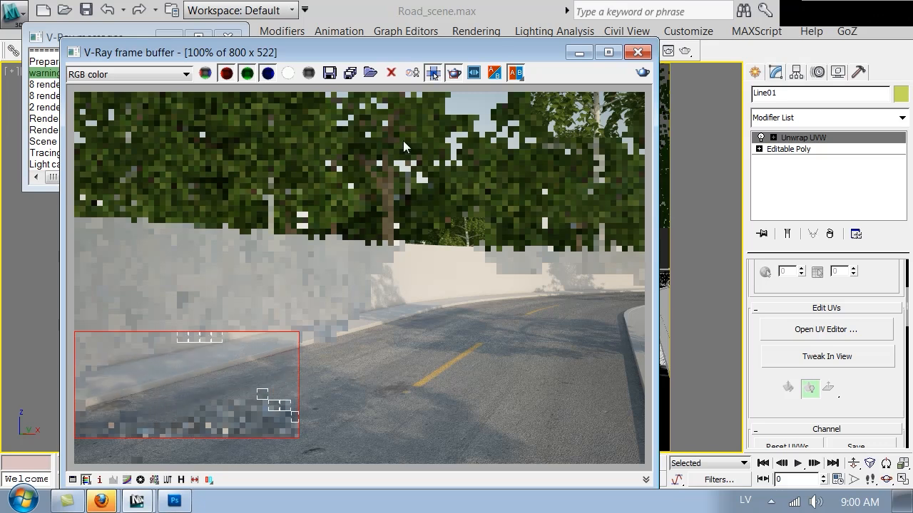
Stop the render, redraw the region over the image's lower half, render it, then close the frame buffer
drag(414, 46, 385, 268)
click(591, 197)
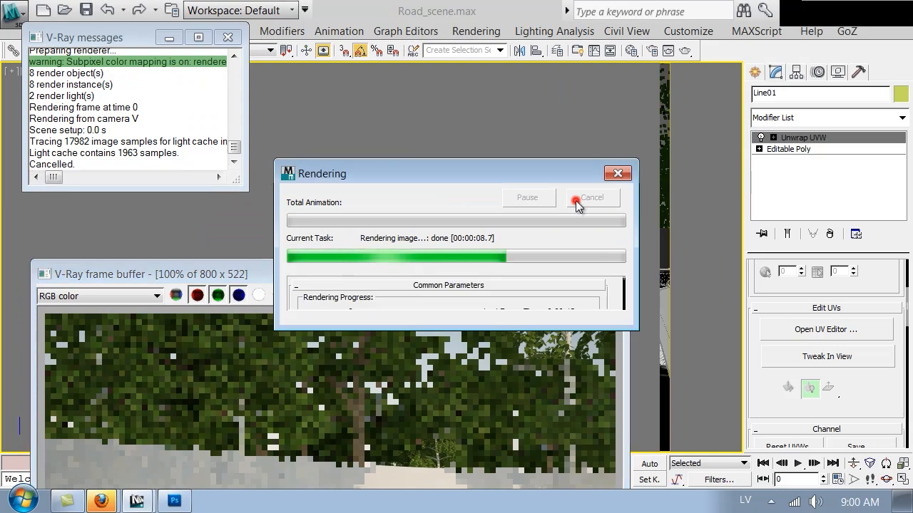
drag(479, 274, 525, 44)
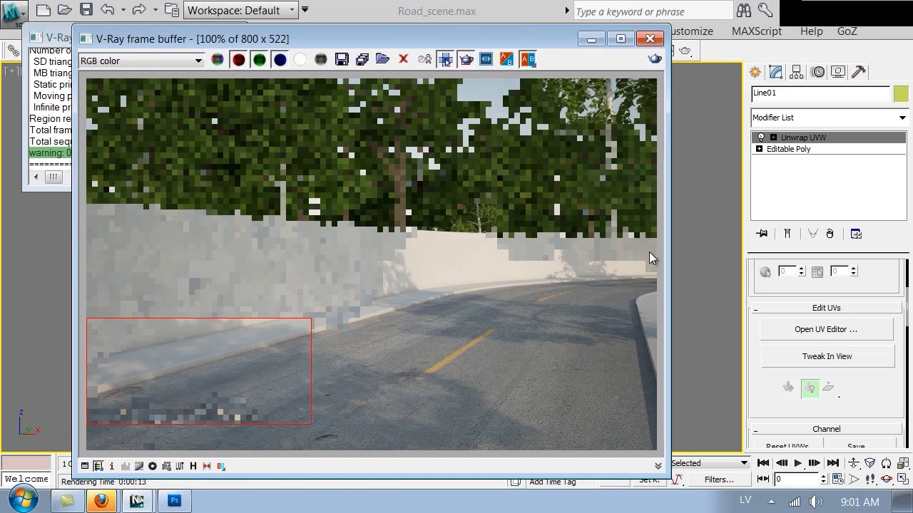
drag(659, 265, 40, 452)
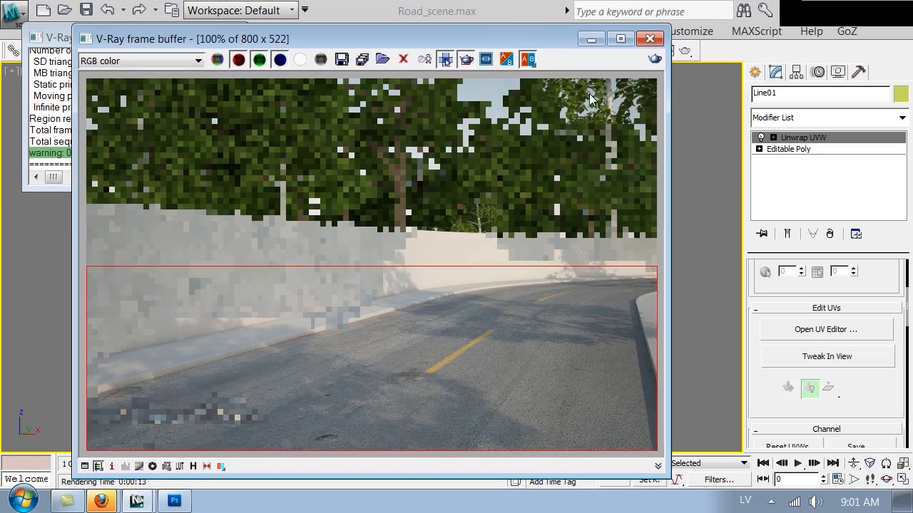
click(654, 60)
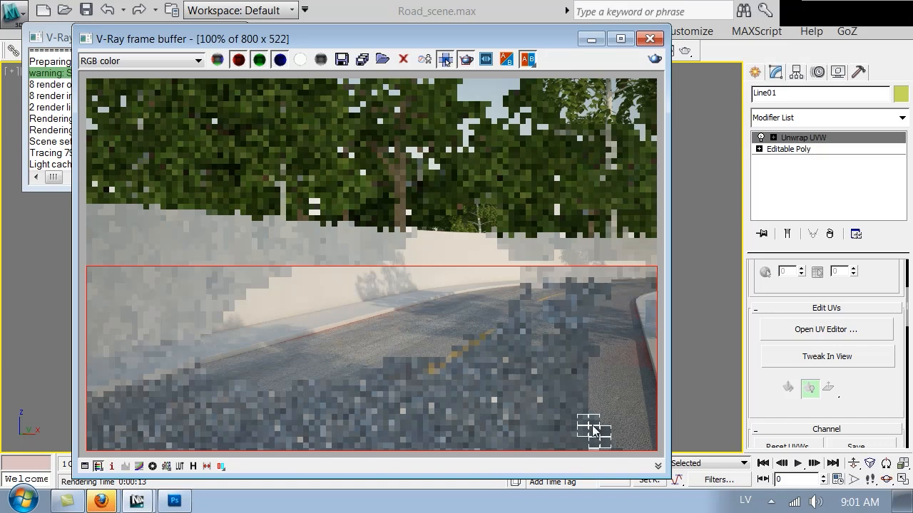
click(465, 60)
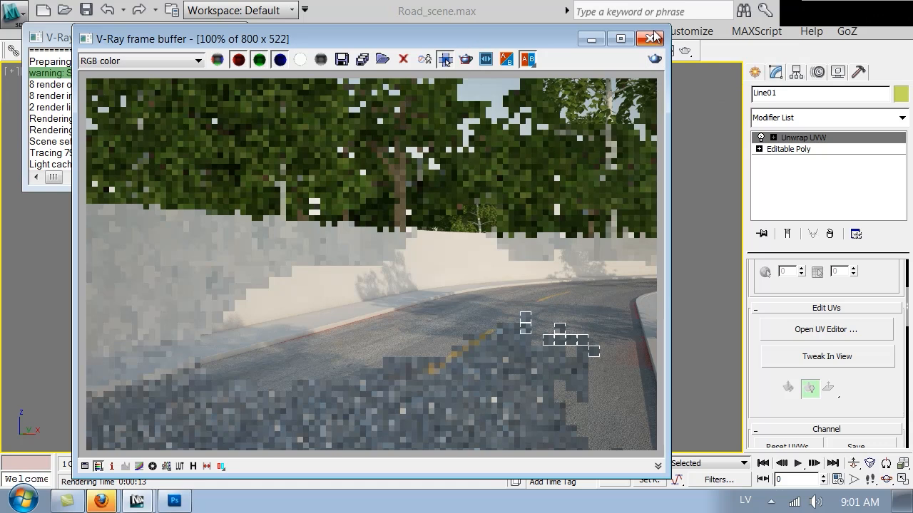
click(653, 37)
Stop the render, hide the dirt map in the viewport, and copy the VRayDirt map
click(588, 200)
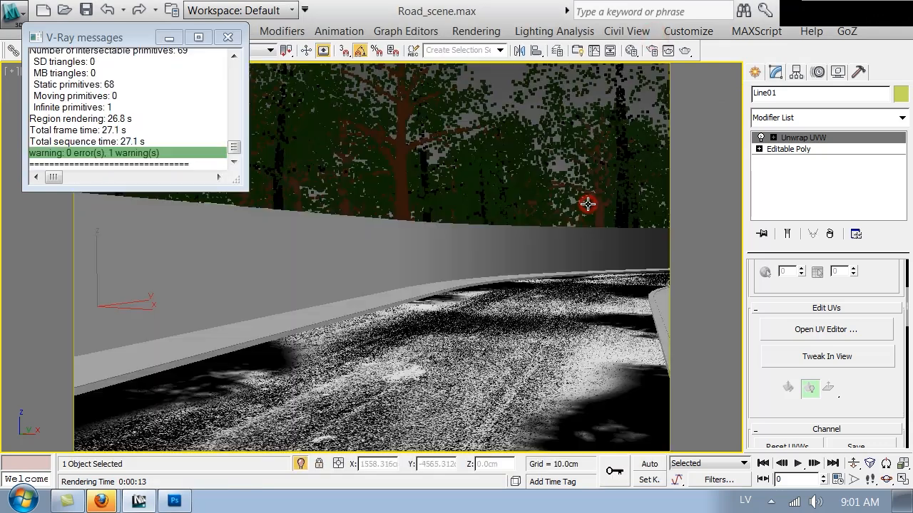
key(m)
click(625, 291)
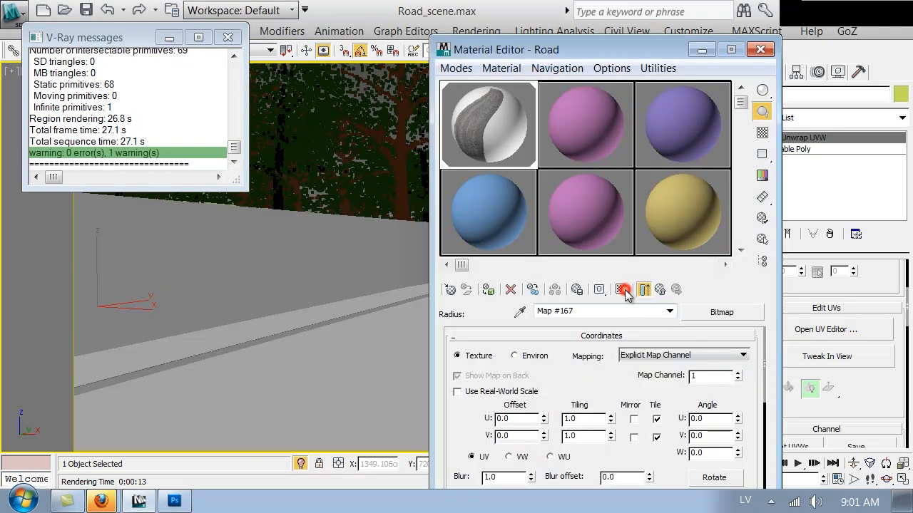
click(658, 293)
click(657, 293)
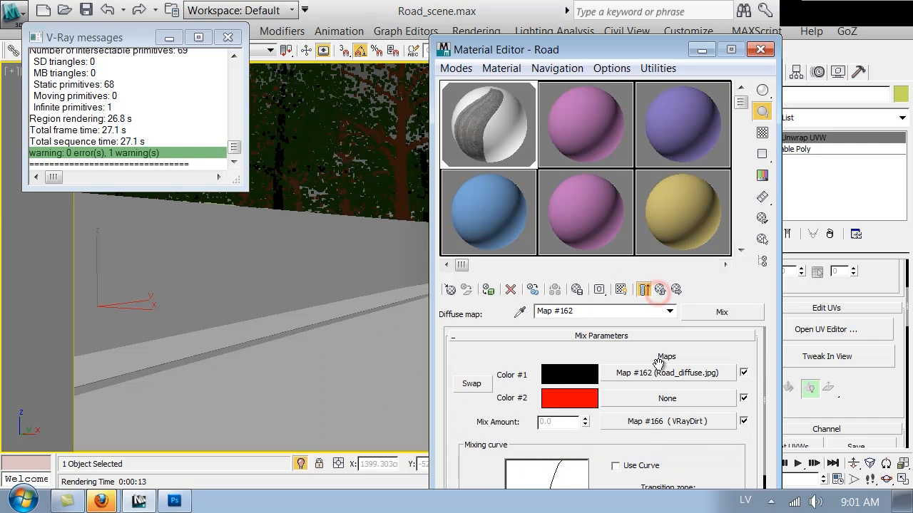
right_click(656, 422)
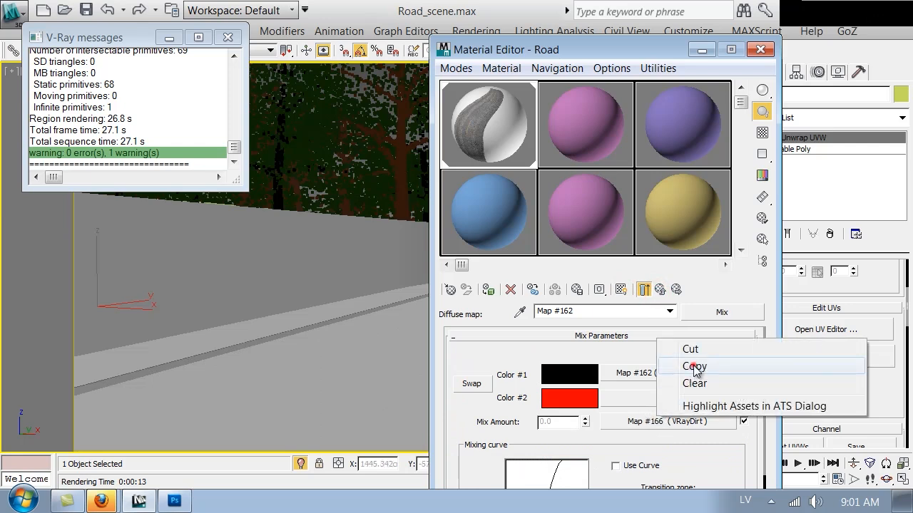
click(693, 369)
Paste a VRayDirt copy into the unoccluded color slot with 70 cm radius and re-render
click(669, 423)
scroll(756, 453, down, 5)
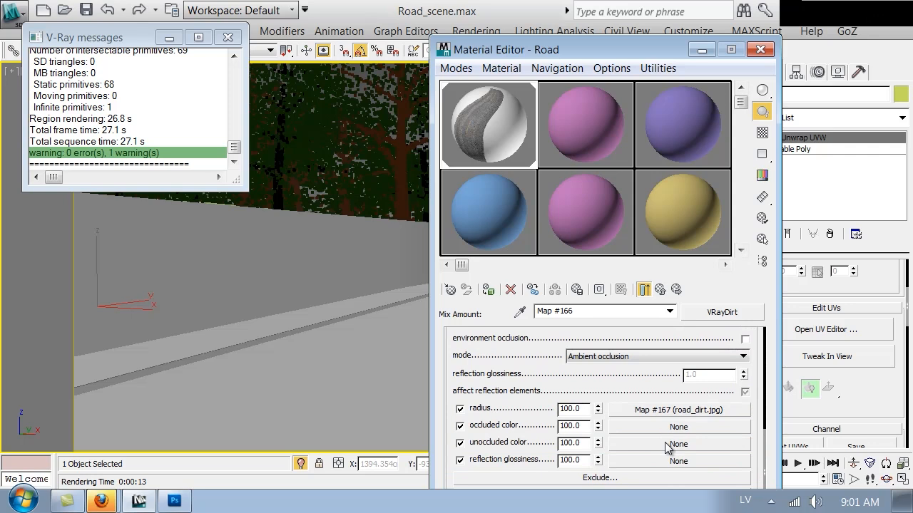
right_click(665, 445)
click(709, 454)
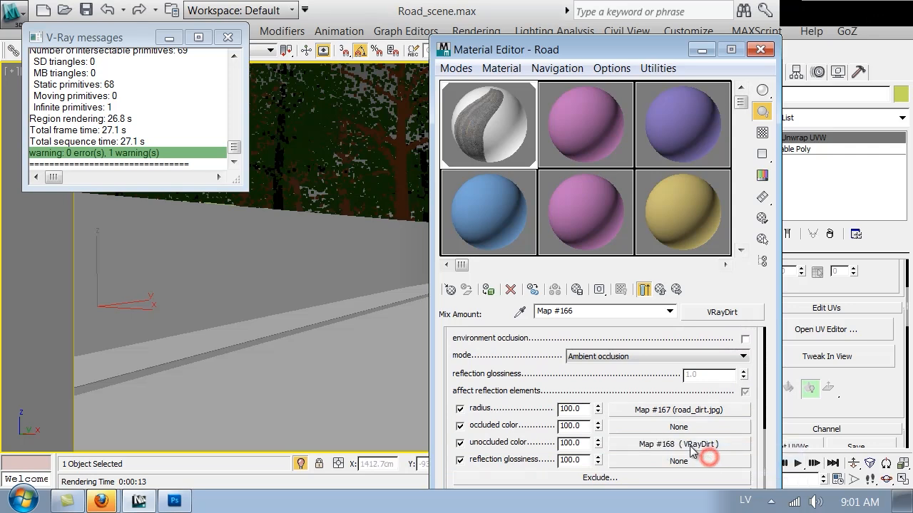
click(688, 443)
scroll(670, 374, up, 3)
double_click(719, 355)
text(70)
key(Return)
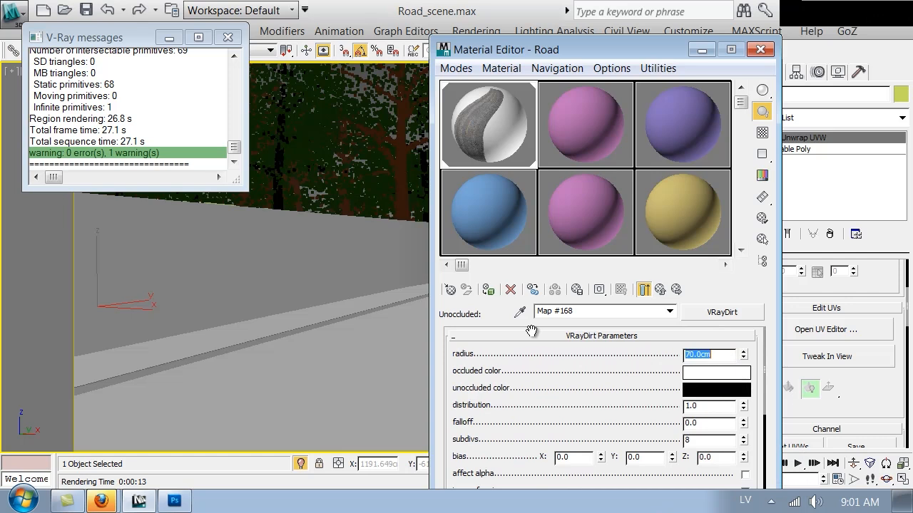
click(750, 49)
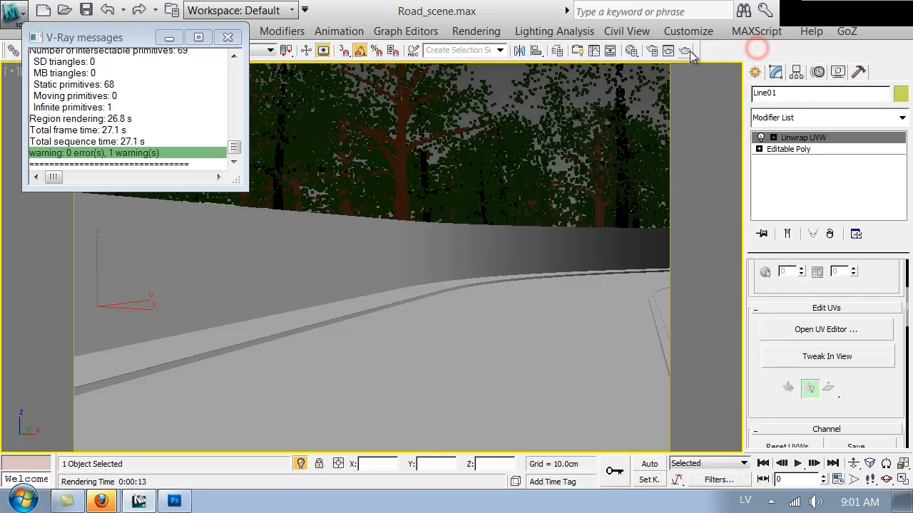
click(686, 52)
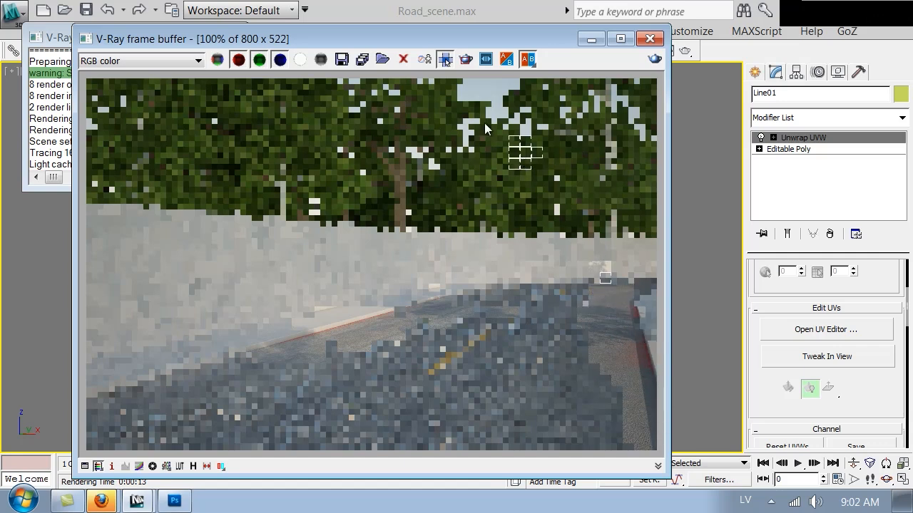
Stop the render, check the Road_UV mask in Photoshop, and close the frame buffer
drag(434, 35, 437, 200)
click(475, 174)
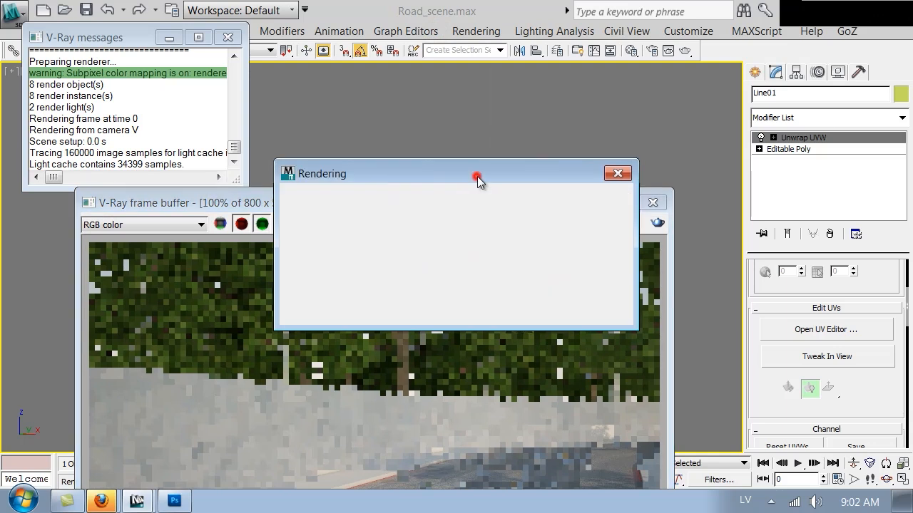
click(604, 197)
click(174, 509)
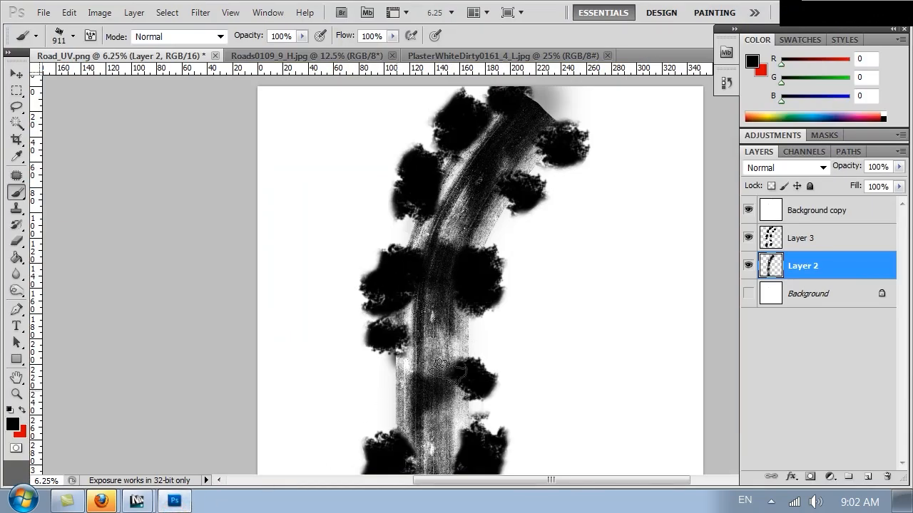
scroll(478, 366, down, 3)
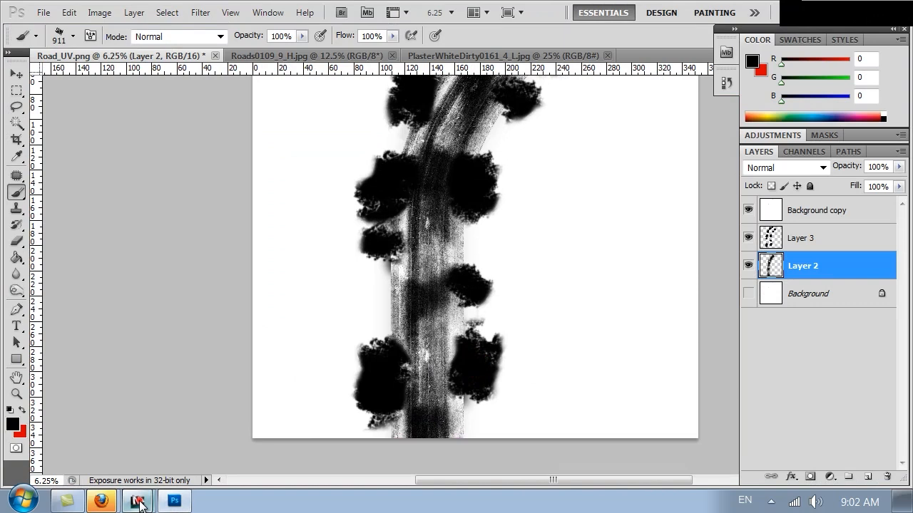
mouse_move(136, 501)
click(122, 466)
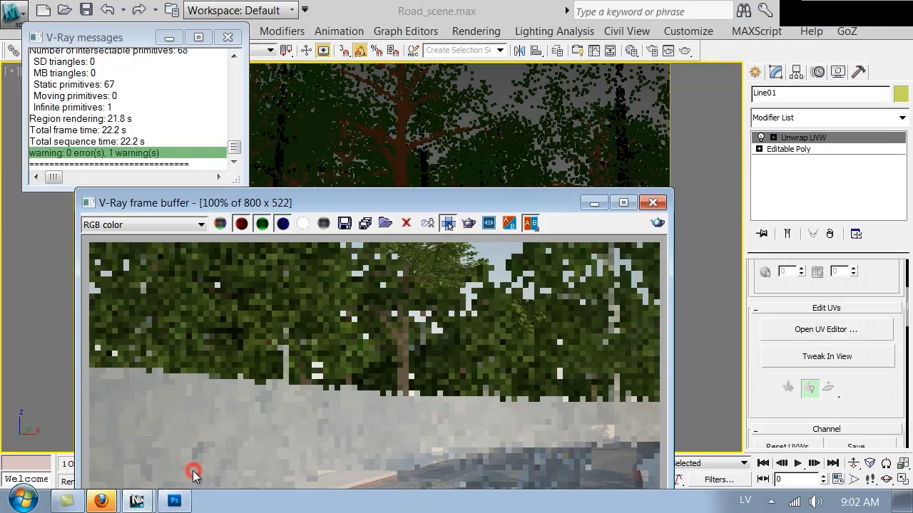
click(644, 205)
Display the road_dirt bitmap (Map #167) on the road in the viewport
key(m)
scroll(646, 378, down, 6)
click(680, 435)
click(620, 290)
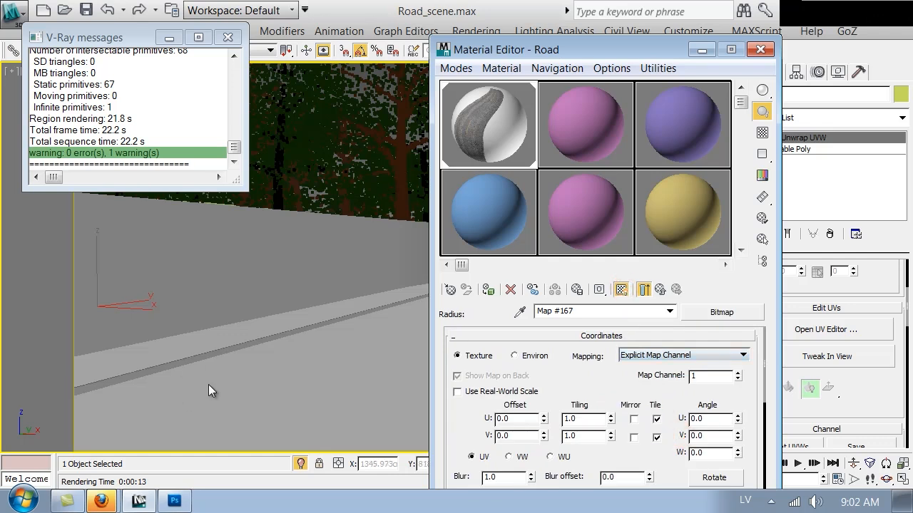
click(759, 50)
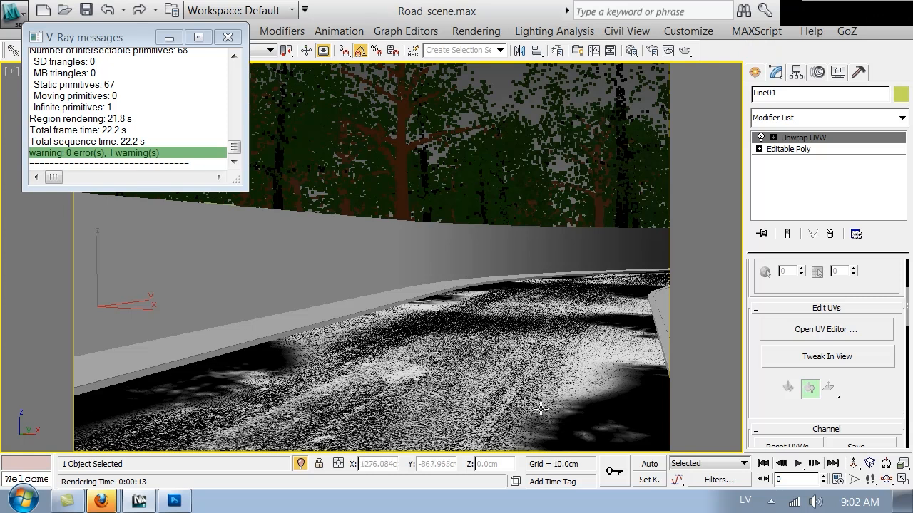
click(175, 501)
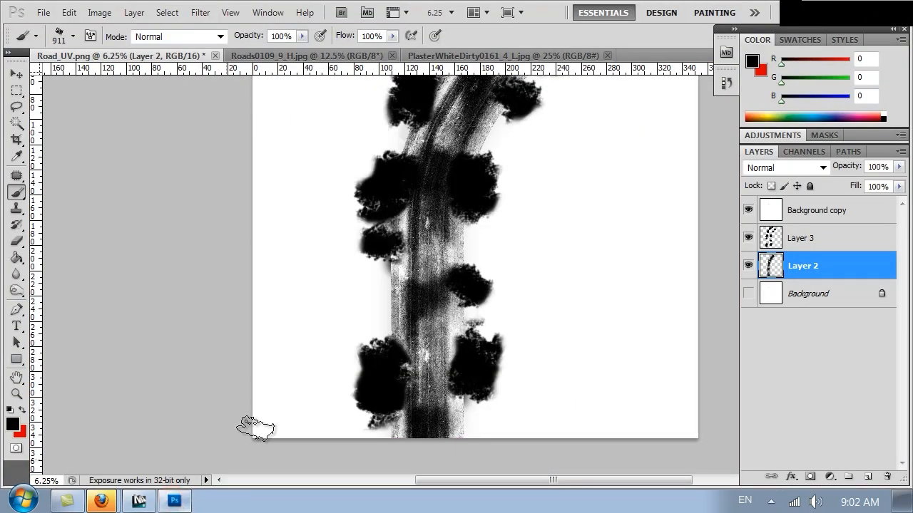
mouse_move(451, 228)
mouse_down()
mouse_move(445, 220)
mouse_move(463, 213)
mouse_up()
alt+scroll(467, 216, up, 3)
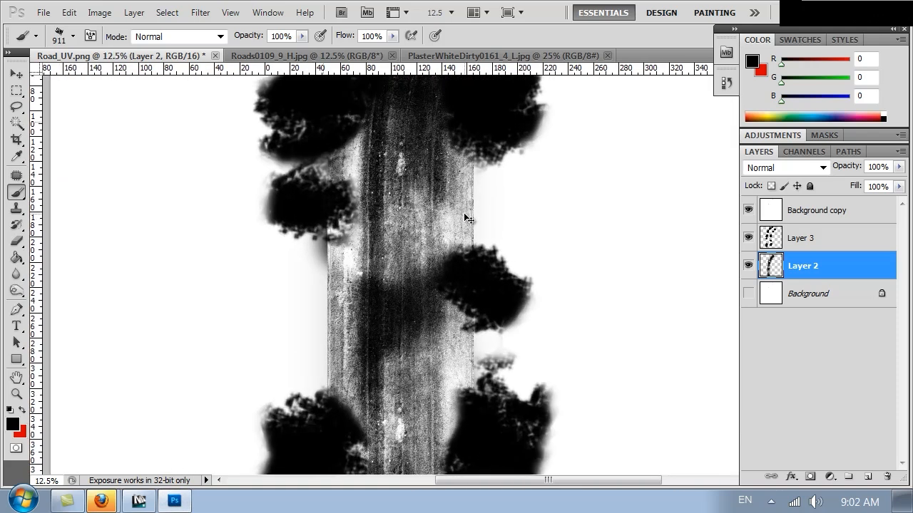
drag(388, 252, 388, 225)
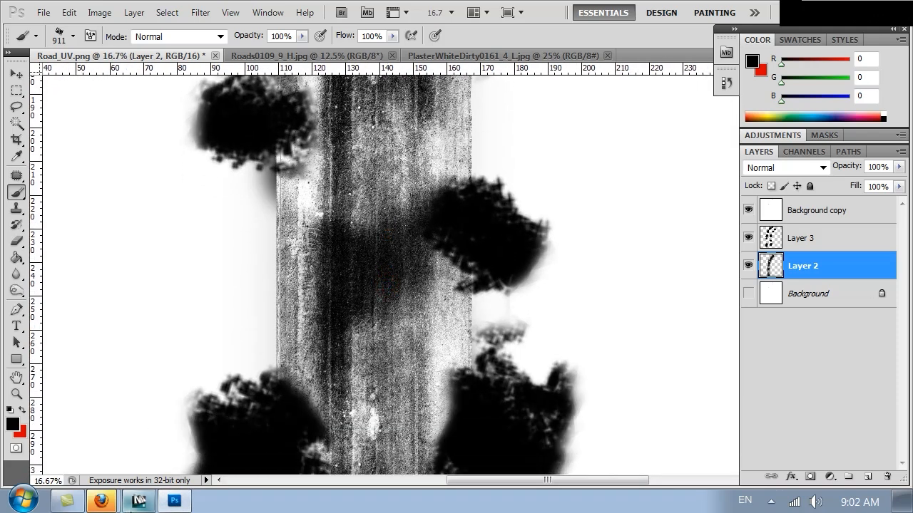
click(139, 501)
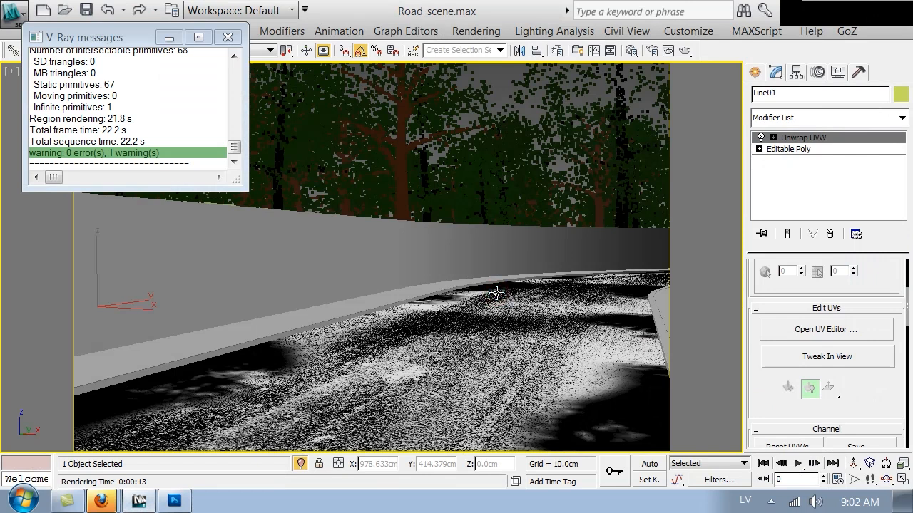
key(t)
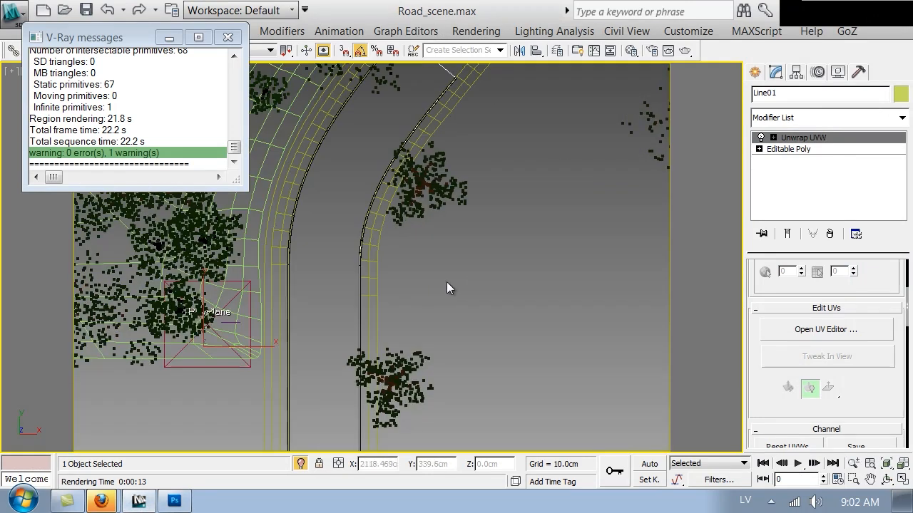
Unhide all hidden objects without unhiding their layers
right_click(447, 214)
click(508, 136)
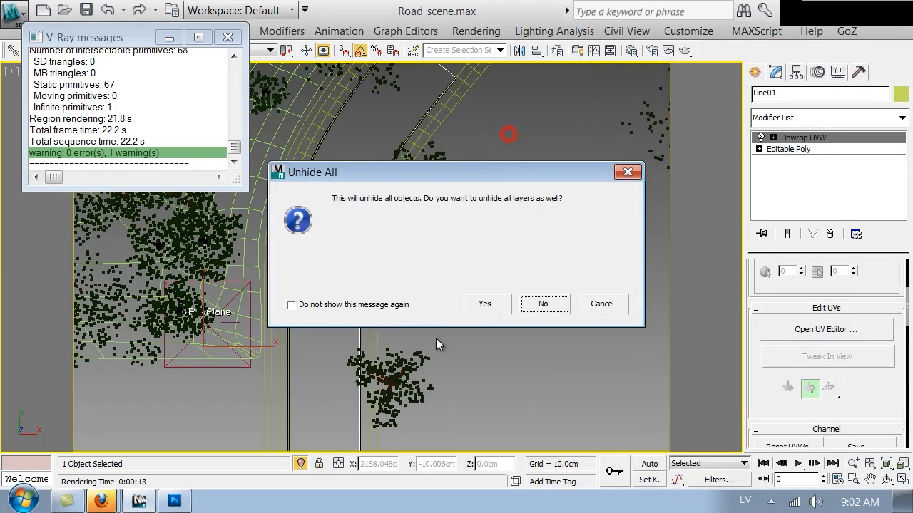
click(540, 303)
scroll(382, 307, down, 4)
middle_drag(382, 308, 400, 301)
scroll(414, 307, up, 4)
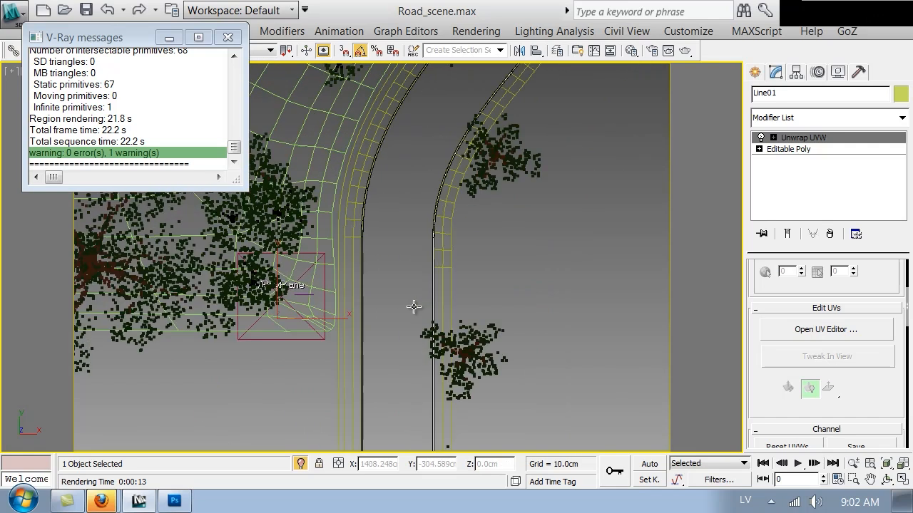
Show the road shaded in the camera view, then bring up Road_UV.png in Photoshop
click(836, 72)
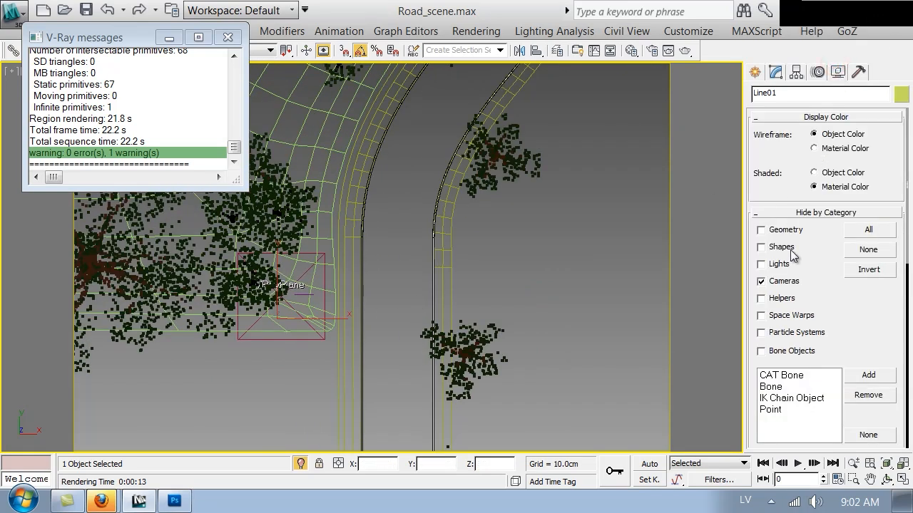
middle_drag(488, 320, 505, 305)
key(F3)
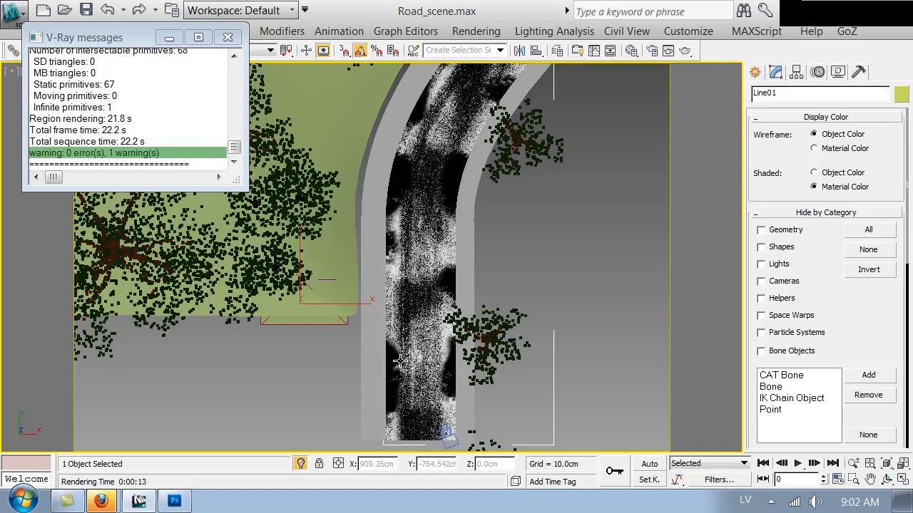
mouse_move(154, 503)
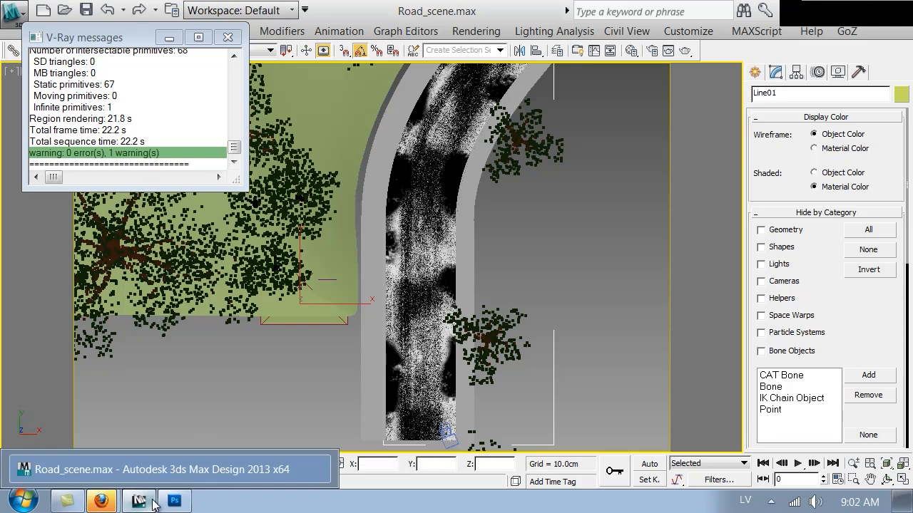
key(c)
click(174, 501)
drag(303, 414, 375, 183)
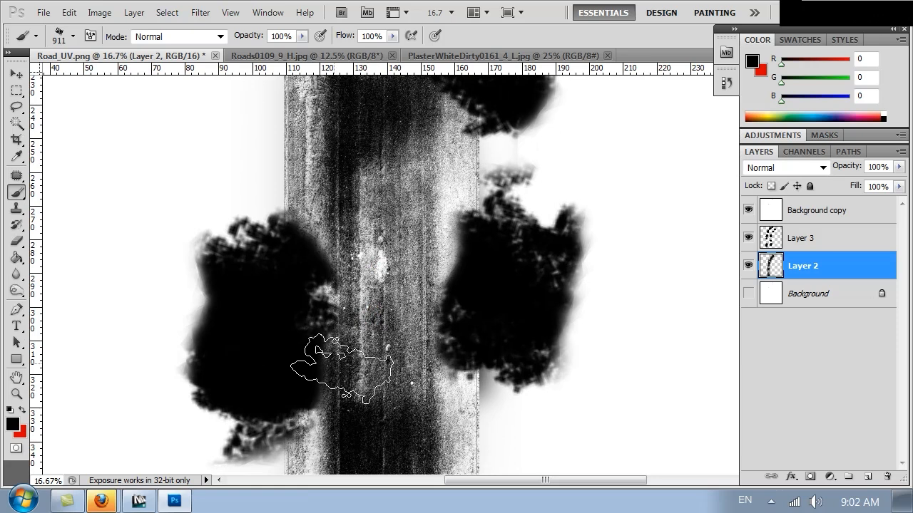
Set up the Eraser on Layer 3 with a speckled brush at about 1557 px
click(801, 241)
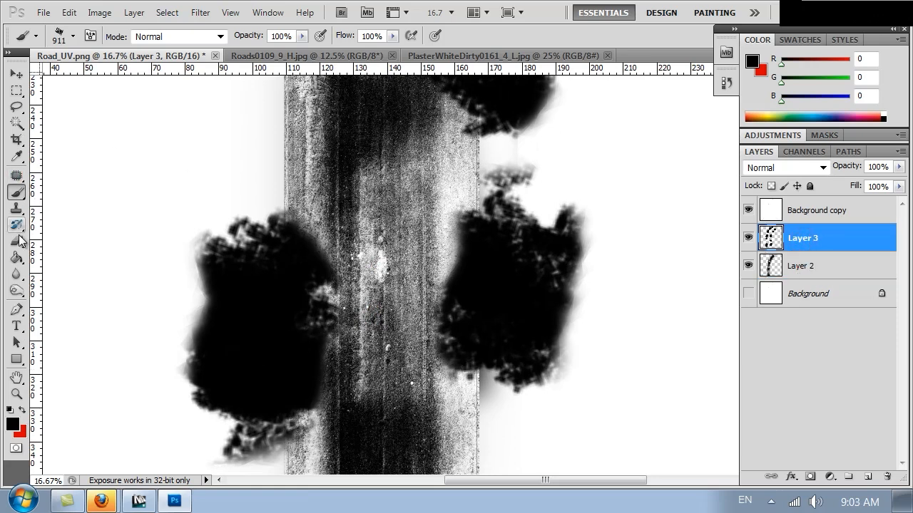
click(18, 240)
click(61, 34)
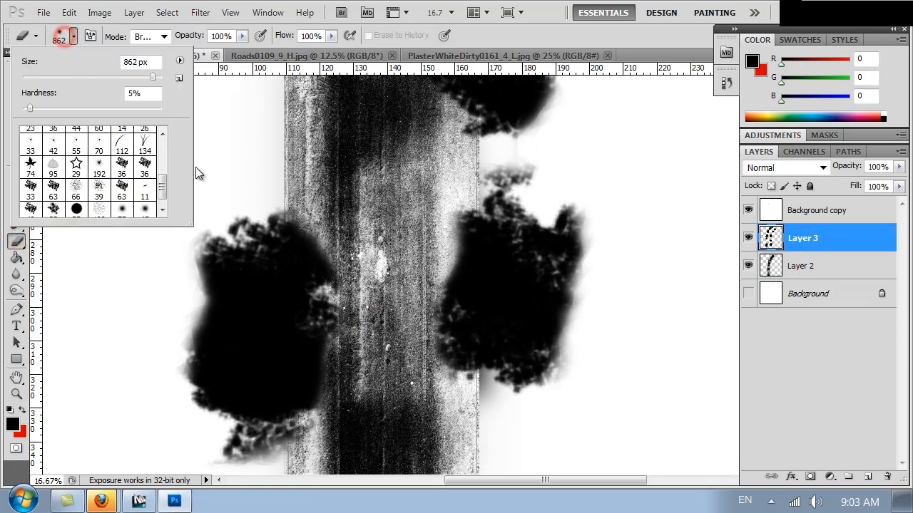
click(163, 186)
click(97, 184)
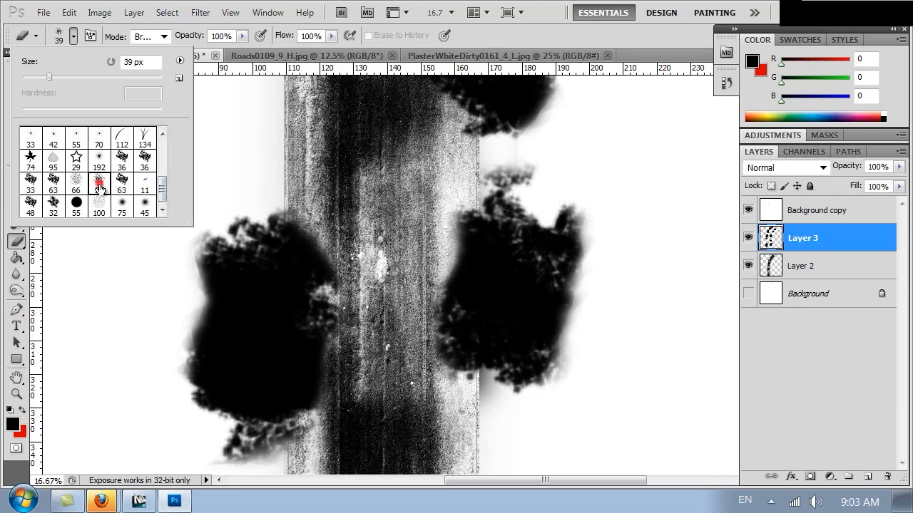
right_click(315, 301)
drag(463, 333, 440, 332)
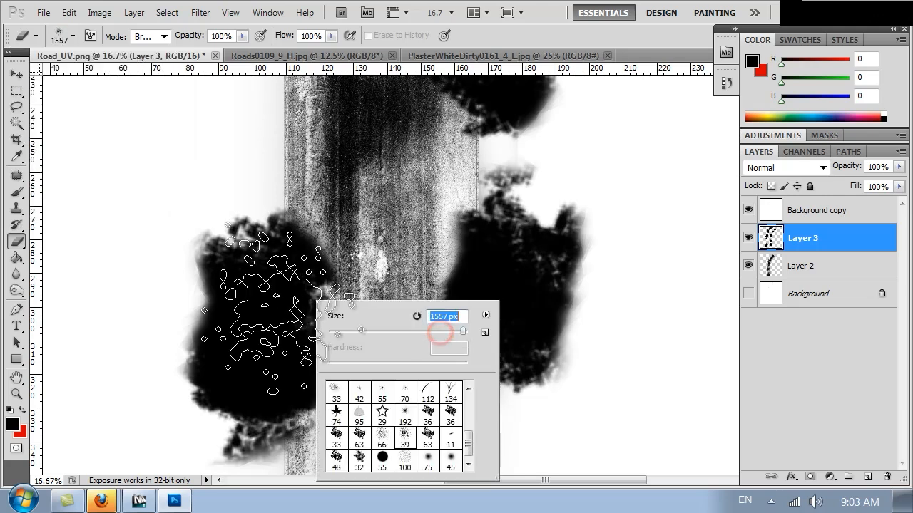
Dab the eraser over the left and right black blobs to break them into speckles
click(261, 320)
click(276, 323)
click(257, 324)
click(252, 315)
click(262, 312)
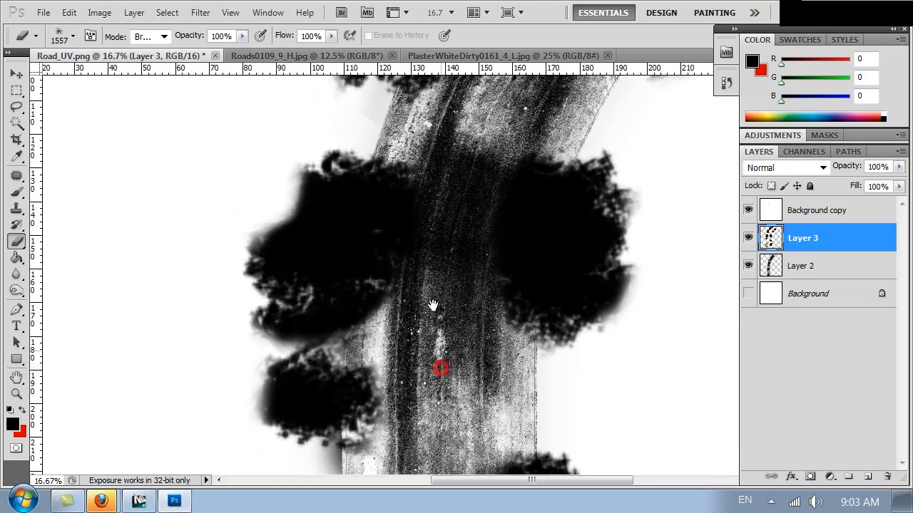
click(306, 229)
click(301, 223)
click(333, 339)
mouse_move(335, 340)
mouse_down()
mouse_move(264, 347)
mouse_move(278, 400)
mouse_up()
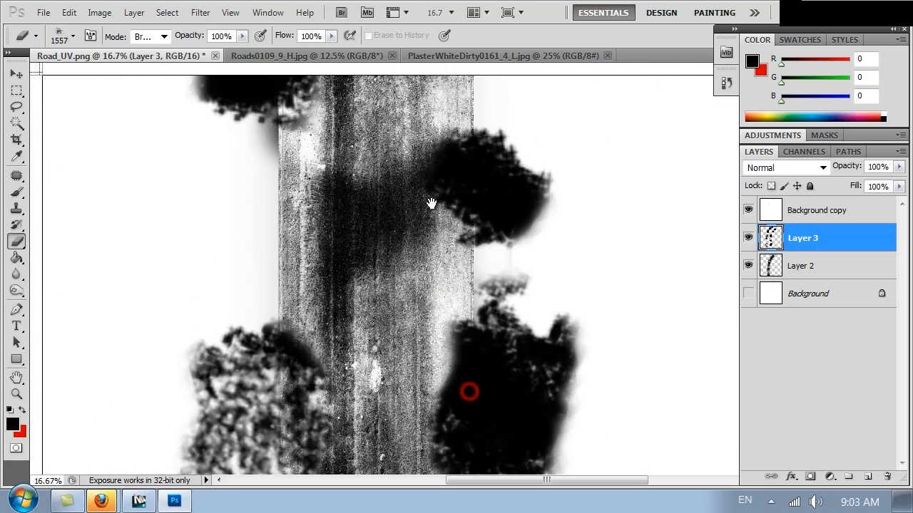
drag(448, 234, 440, 193)
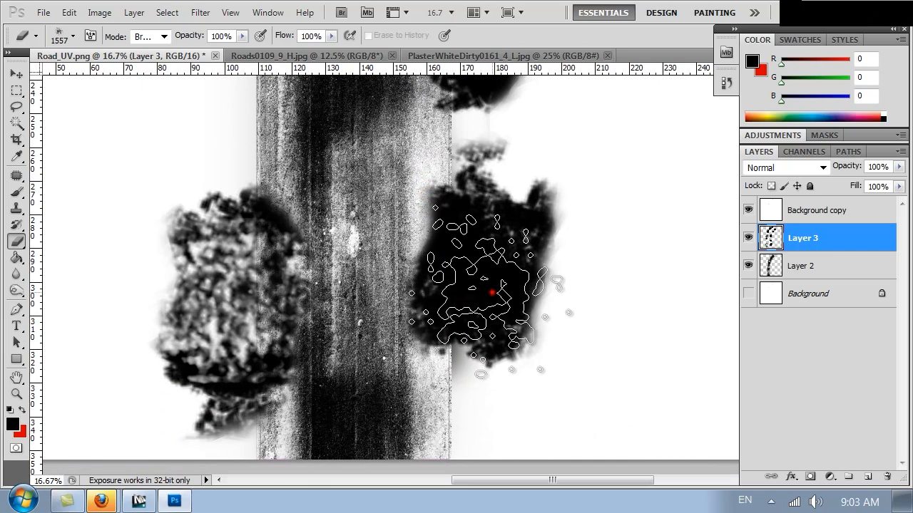
mouse_move(487, 295)
mouse_down()
mouse_move(471, 305)
mouse_move(513, 300)
mouse_up()
Overwrite road_dirt.jpg in Textures with the edited mask as a Maximum-quality JPEG, then return to 3ds Max
key(ctrl+shift+s)
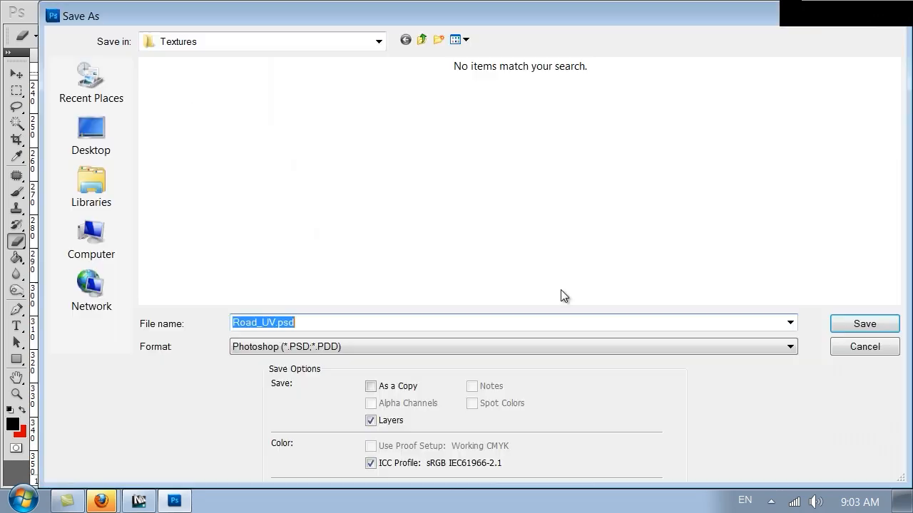
click(379, 346)
click(357, 408)
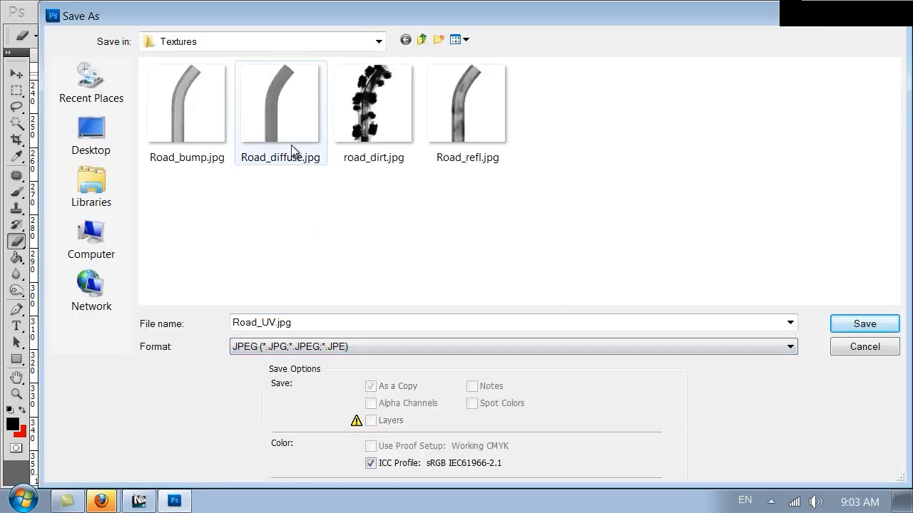
double_click(380, 114)
click(428, 199)
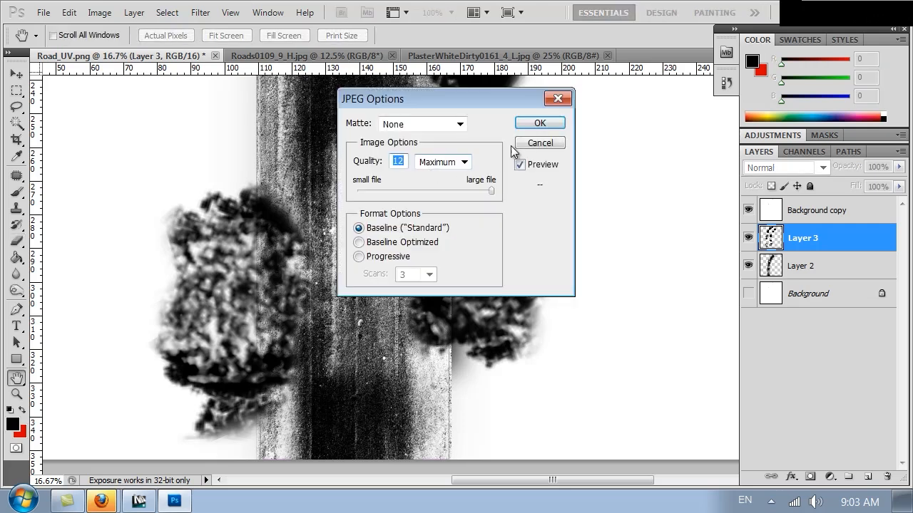
click(535, 123)
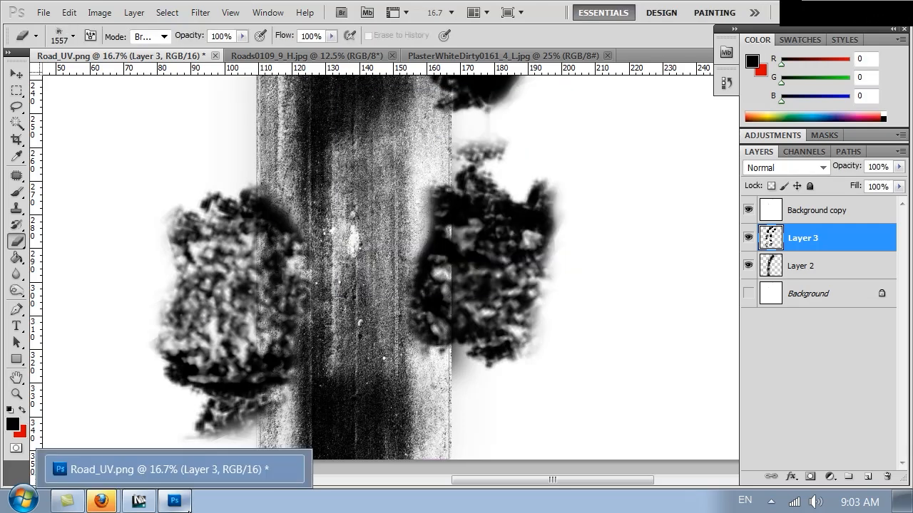
click(151, 505)
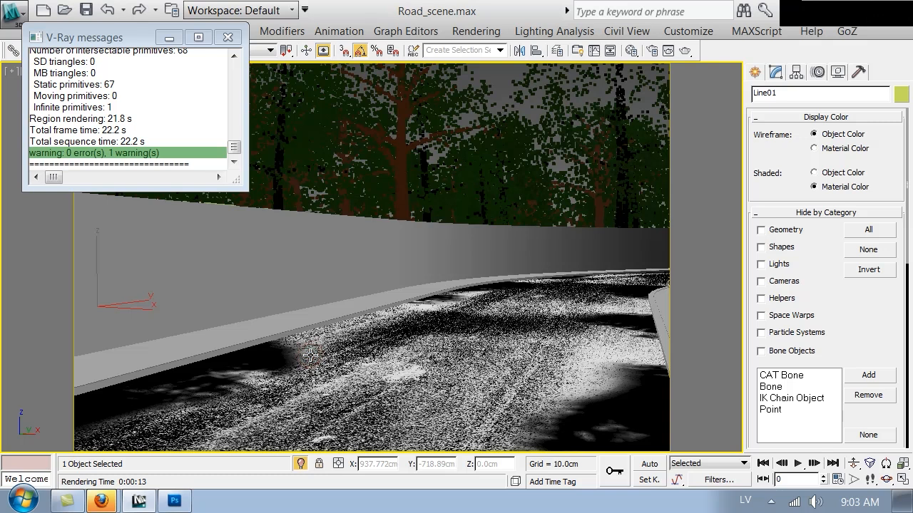
Test-render the camera view with the updated dirt map and enlarge the V-Ray frame buffer
click(179, 502)
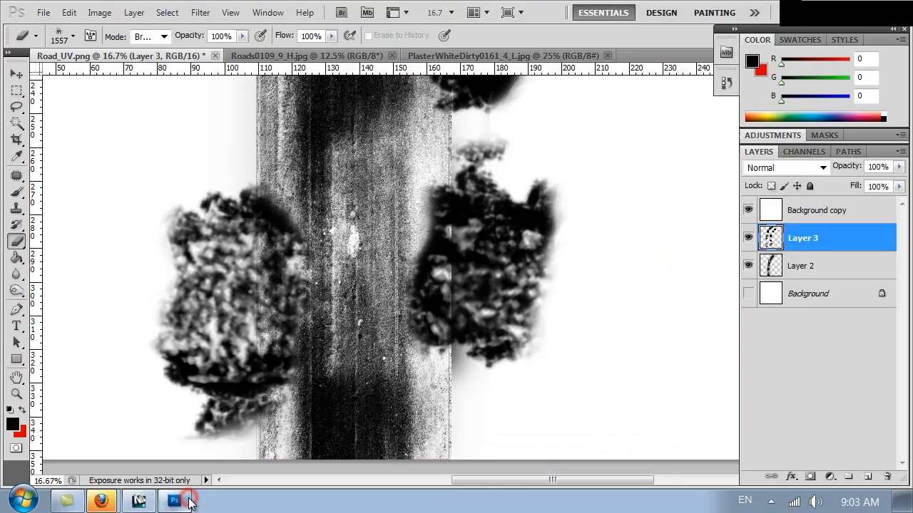
click(177, 502)
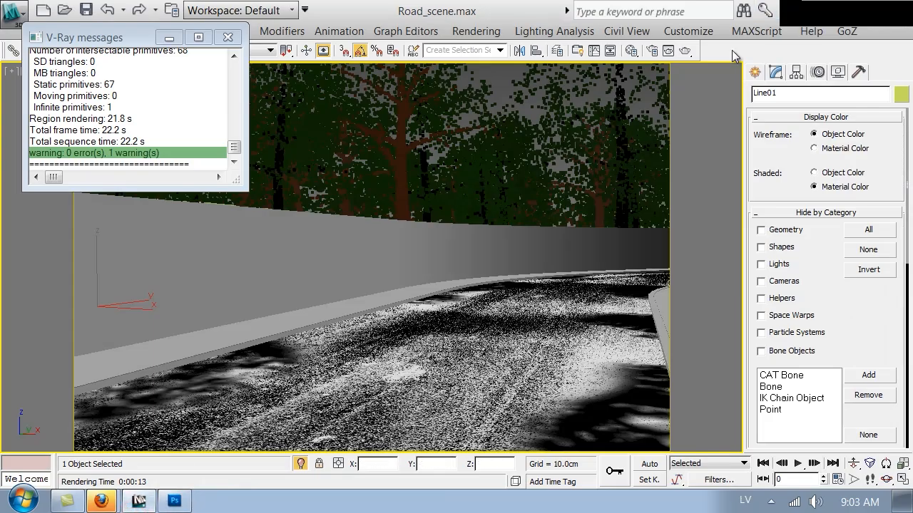
click(678, 55)
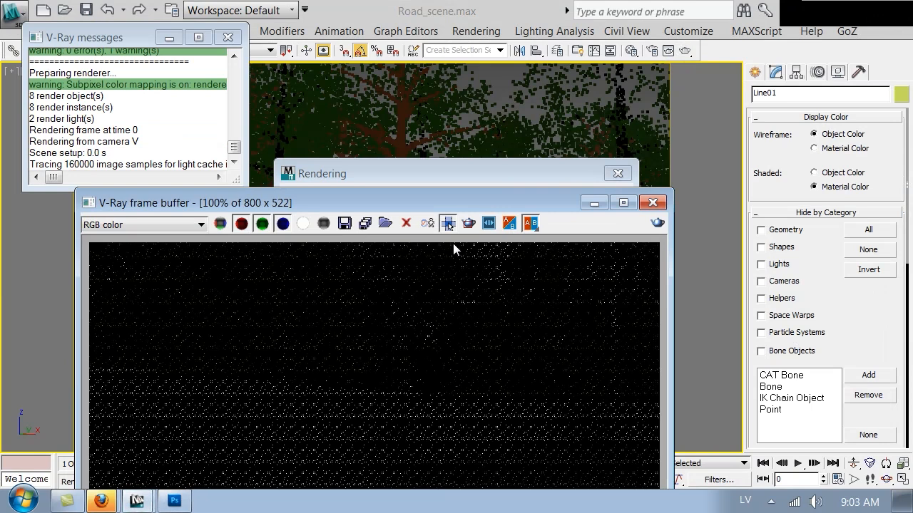
drag(437, 191, 454, 95)
drag(448, 133, 426, 89)
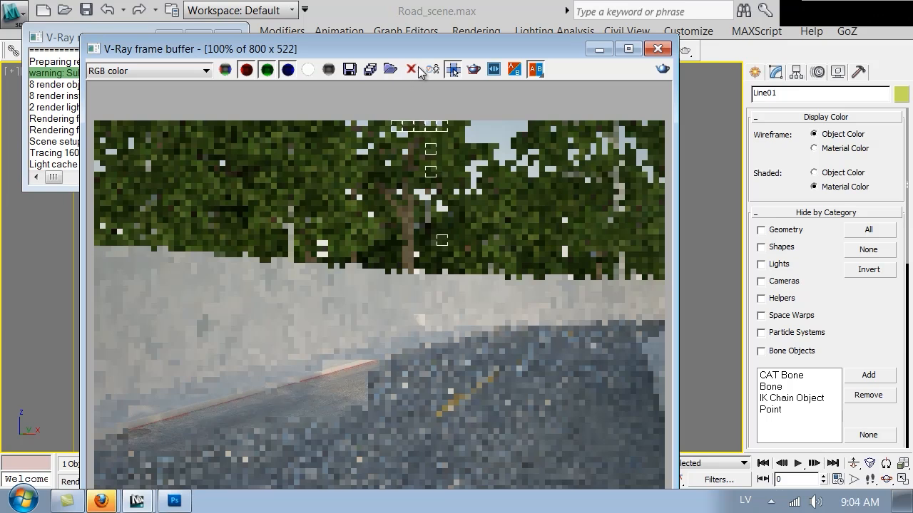
Move the frame buffer down, cancel the render and close its window
click(428, 52)
drag(418, 131, 405, 310)
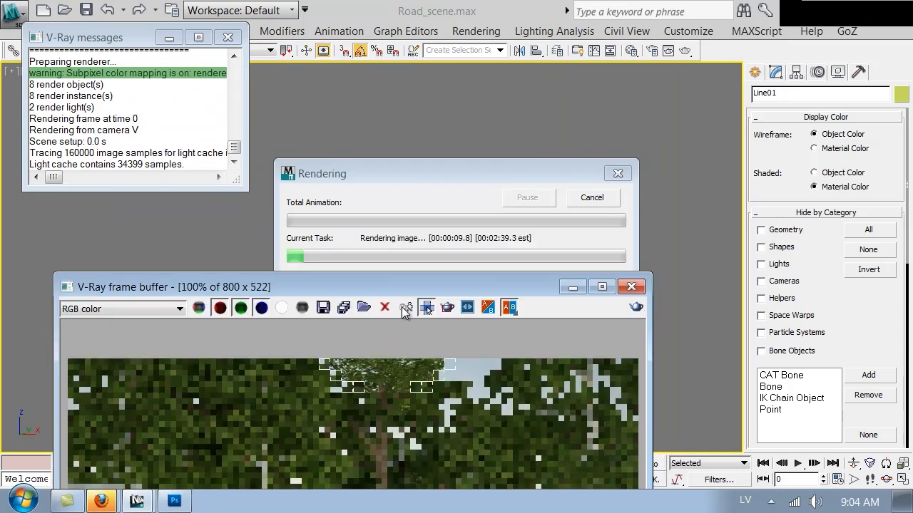
click(614, 199)
click(634, 307)
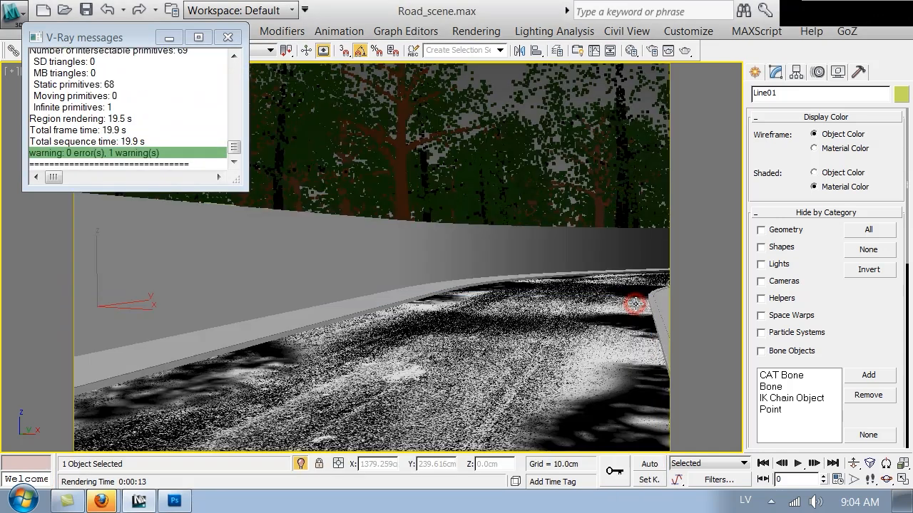
In the Material Editor, return to the Road's diffuse Mix map and edit Color #2
key(m)
click(661, 291)
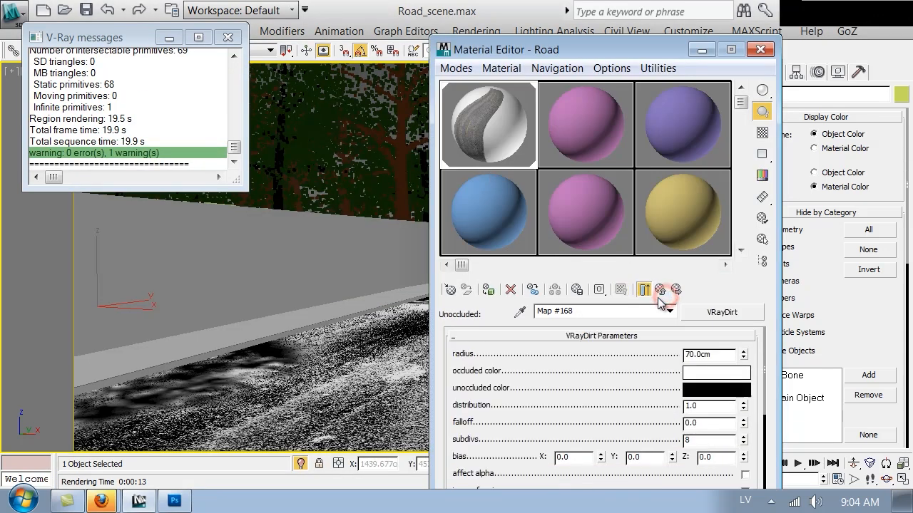
click(661, 290)
click(661, 290)
click(587, 397)
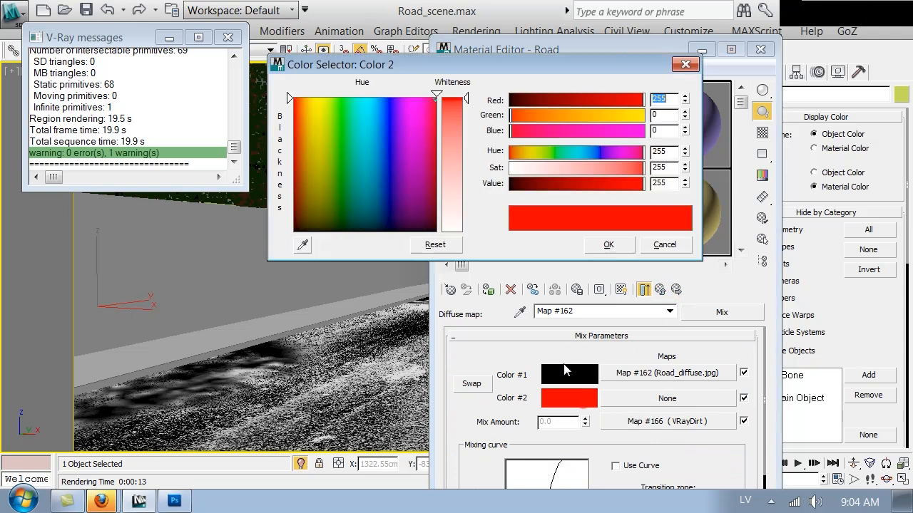
Change Color #2 from red to a muted tan of about 178/151/103 and re-render
click(532, 171)
click(529, 154)
drag(548, 168, 574, 170)
drag(632, 185, 610, 187)
click(524, 153)
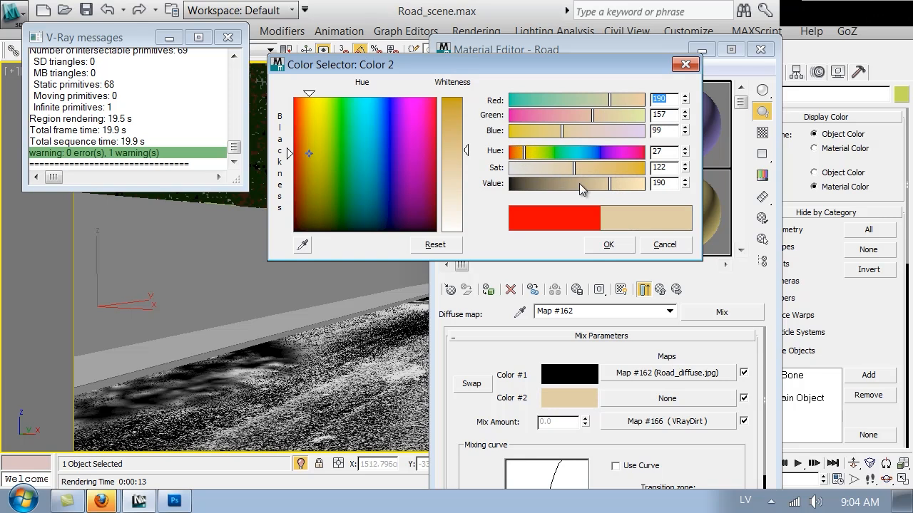
drag(609, 183, 564, 166)
click(608, 245)
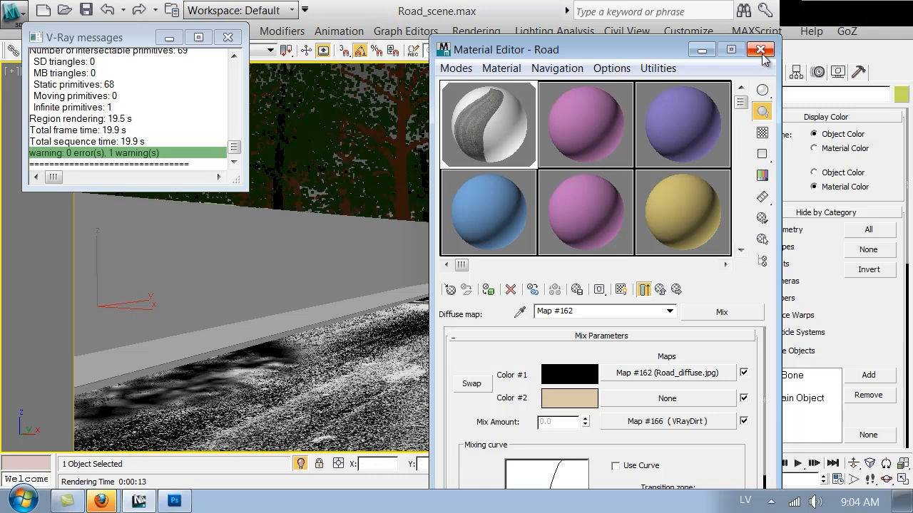
click(760, 49)
click(686, 51)
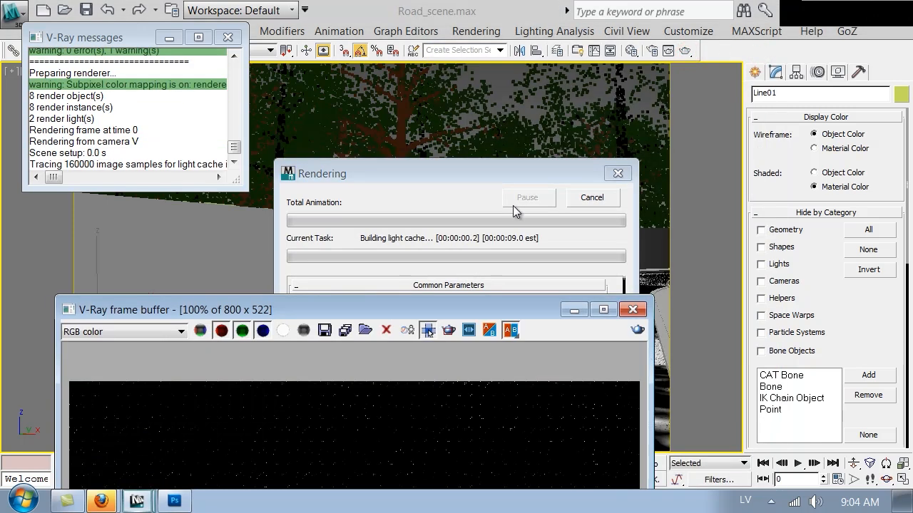
Raise the frame buffer to view the beige-tinted road, then cancel the render
drag(400, 314, 388, 37)
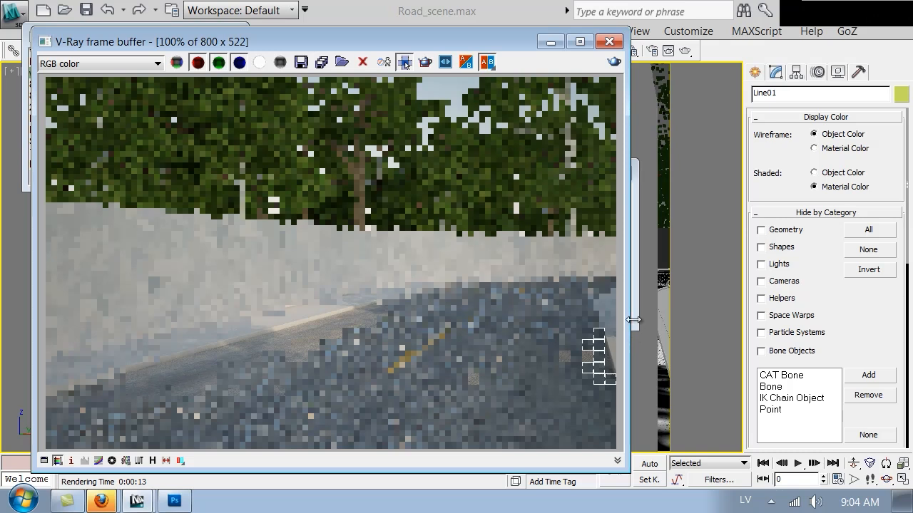
click(591, 198)
Lighten Mix Color #2 to a paler beige (235, 207, 159) and render the scene again
click(608, 41)
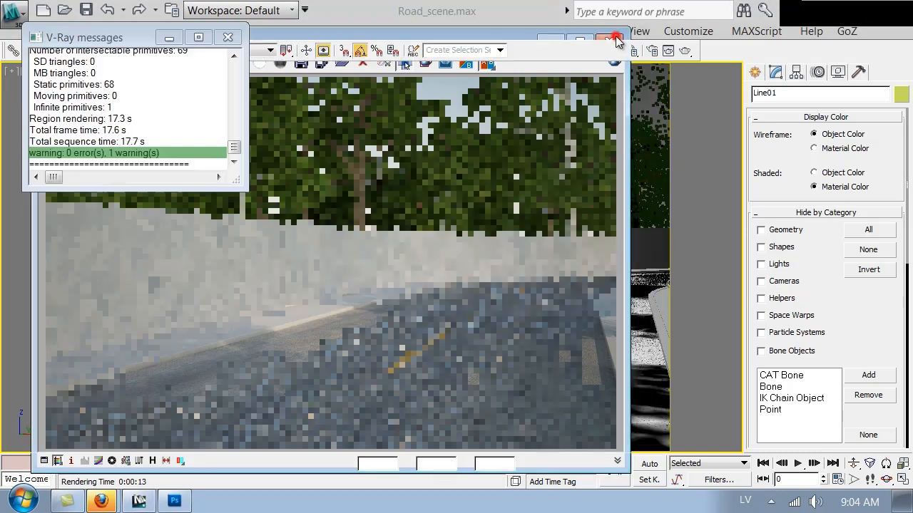
key(m)
click(583, 399)
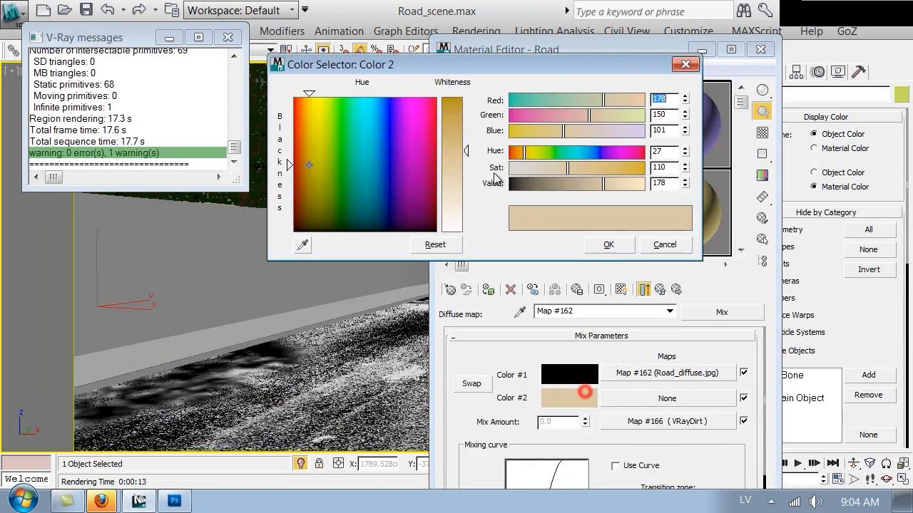
drag(617, 183, 634, 183)
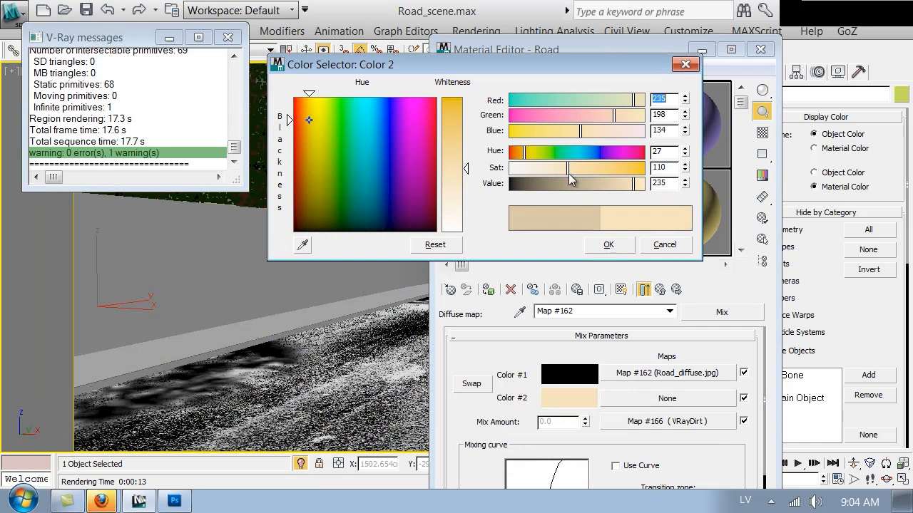
click(554, 168)
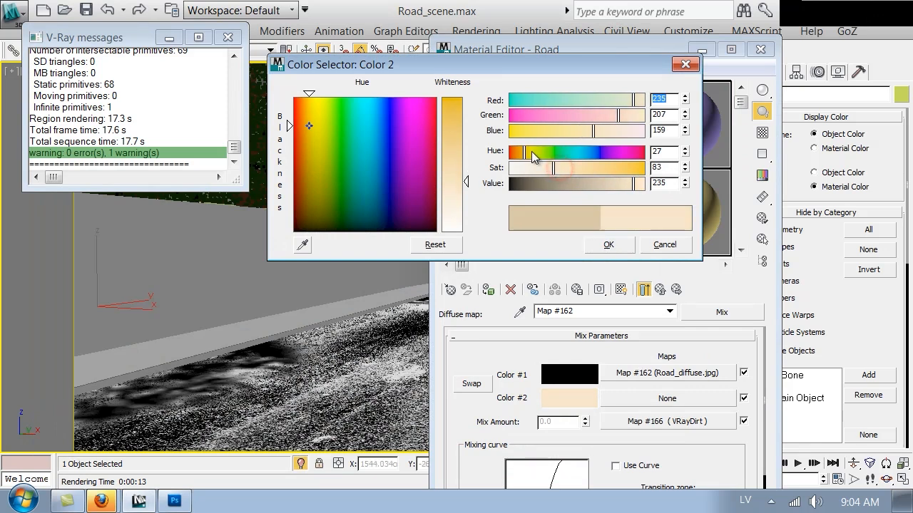
click(605, 243)
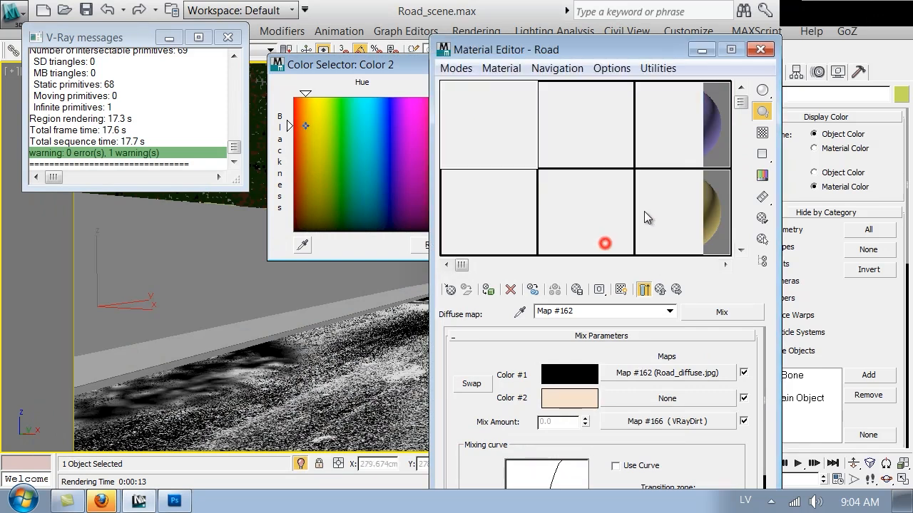
drag(649, 50, 653, 83)
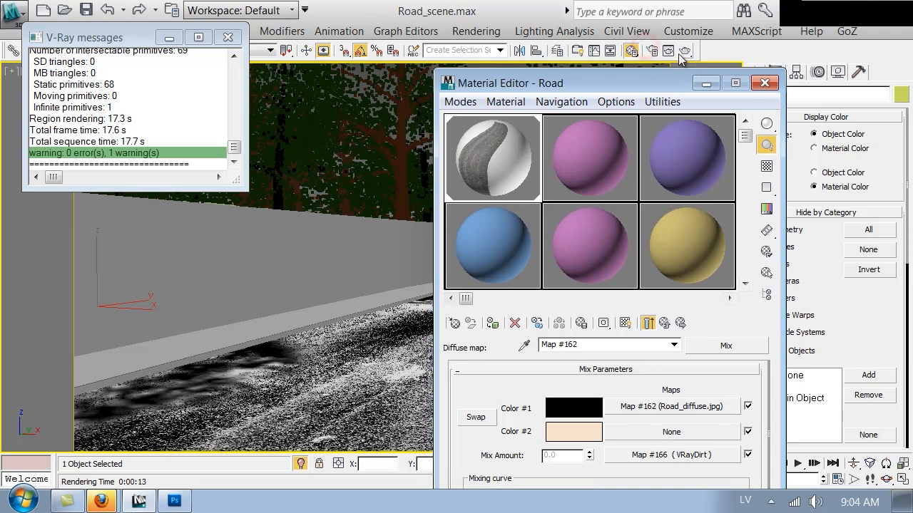
click(682, 53)
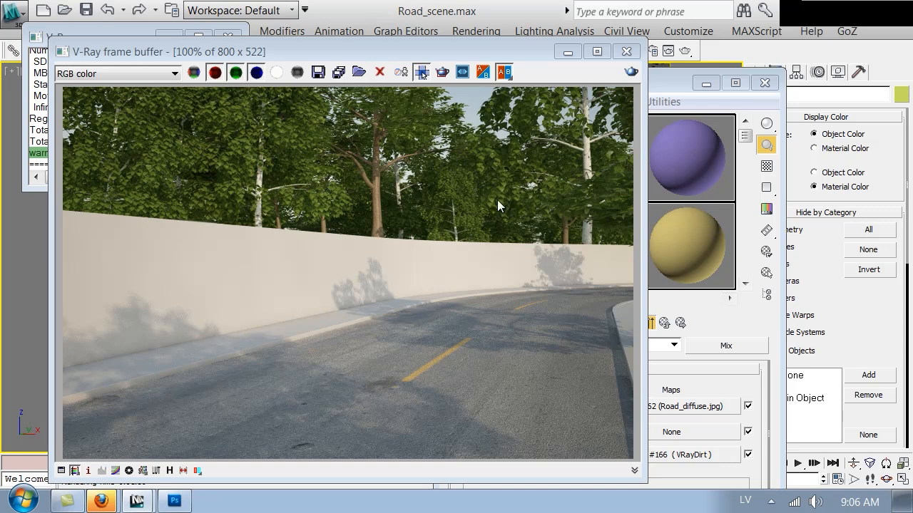
Copy the Road material's Road_refl.jpg reflection map from the Maps rollout
click(730, 381)
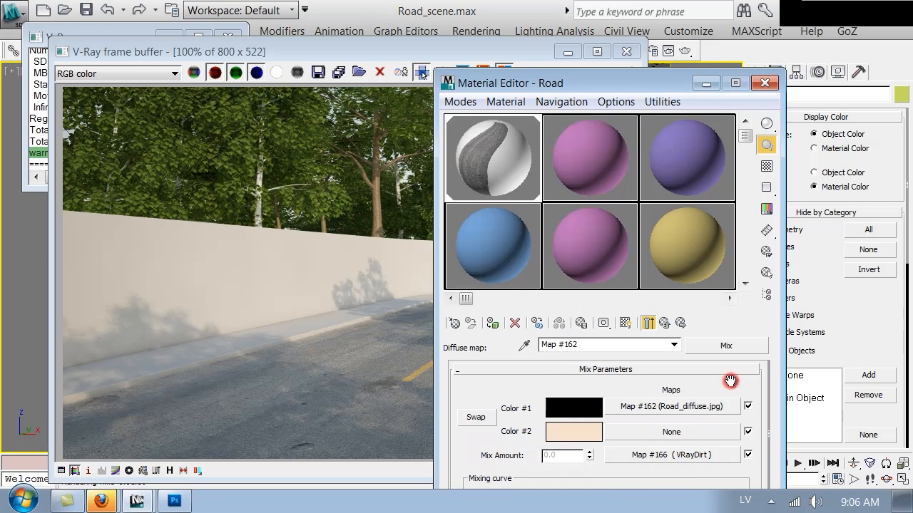
click(665, 323)
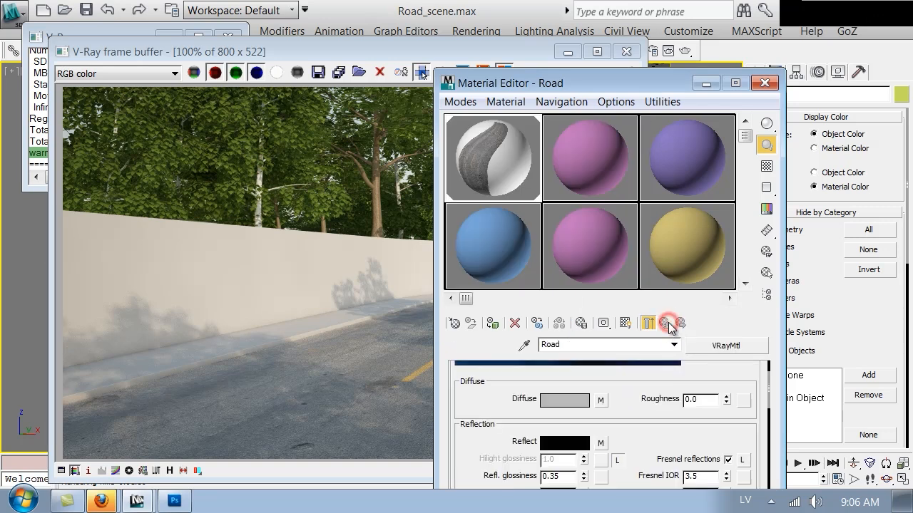
drag(644, 443, 694, 398)
scroll(688, 401, down, 12)
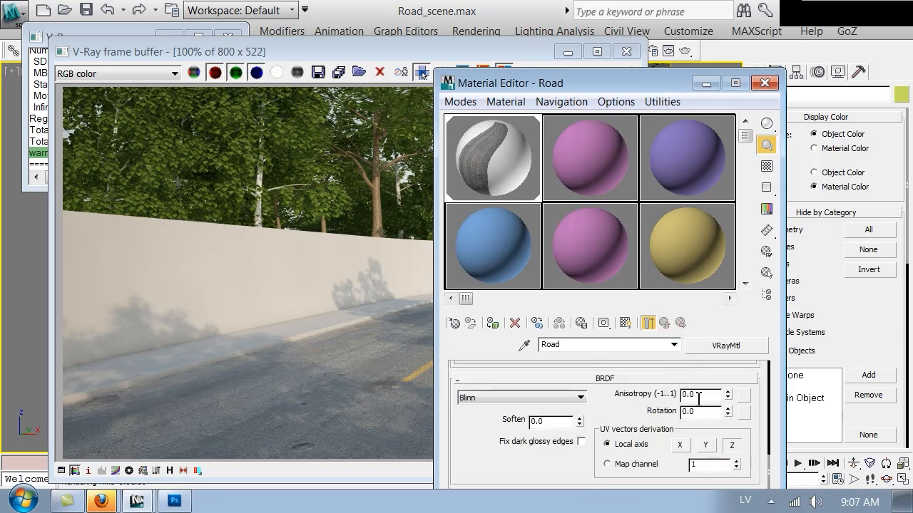
scroll(681, 407, up, 4)
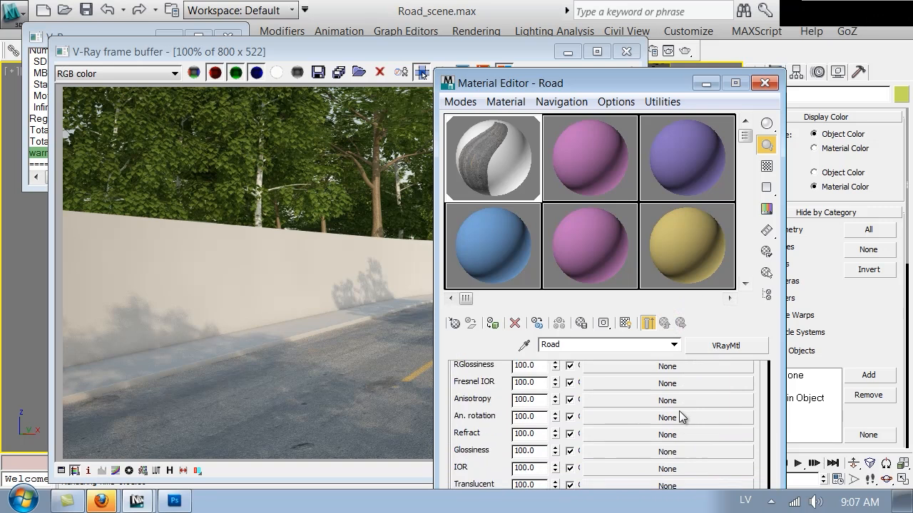
right_click(637, 403)
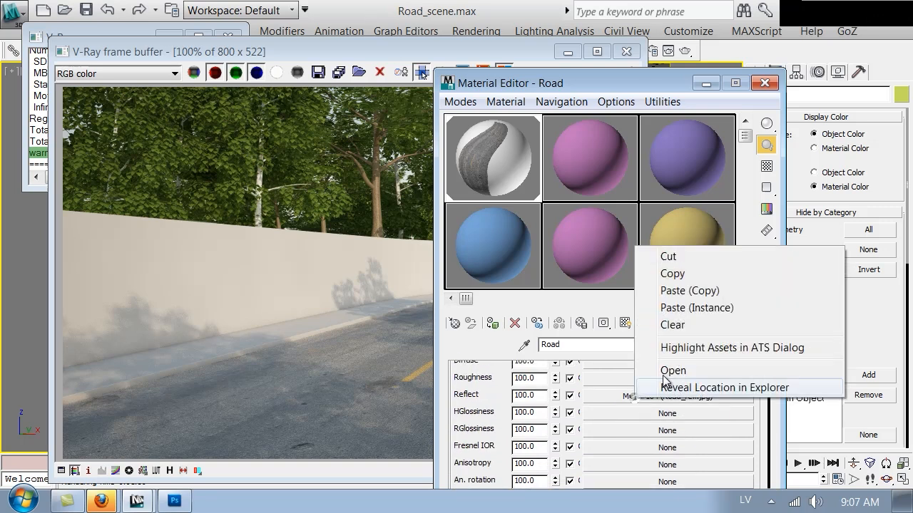
click(662, 273)
Paste a copy of the map into the Displace slot and set its amount to 2.0
drag(502, 446, 499, 436)
scroll(500, 442, down, 5)
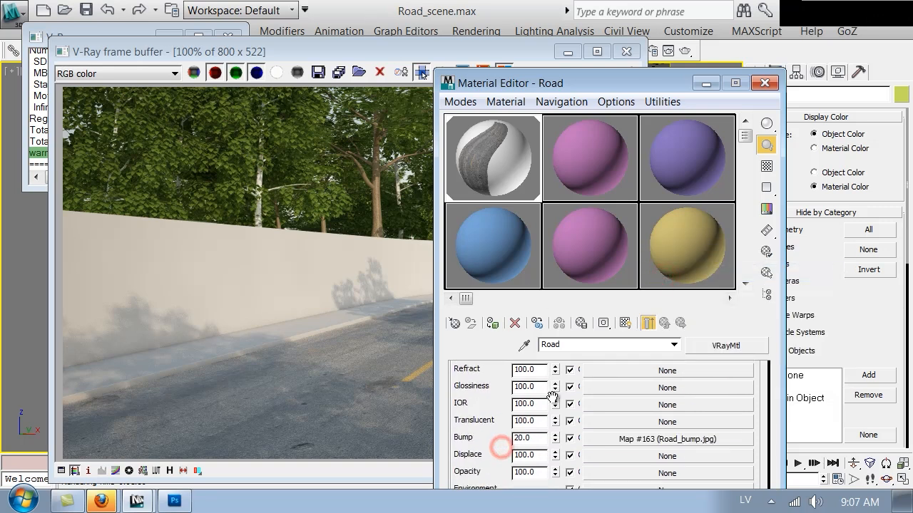
right_click(617, 454)
click(651, 426)
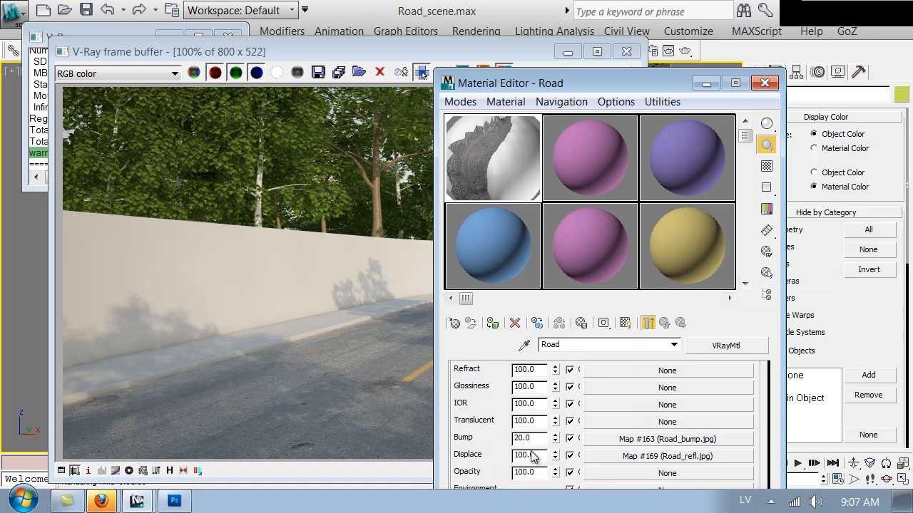
double_click(537, 457)
text(2)
key(Return)
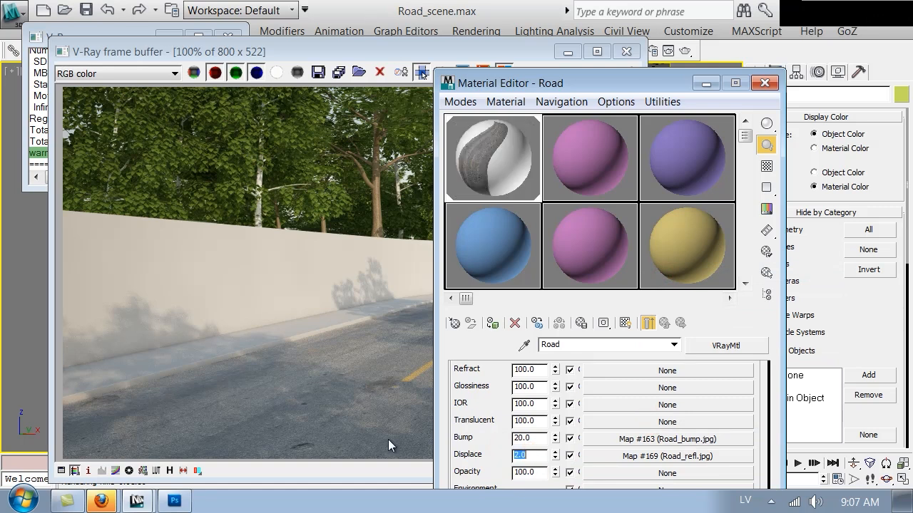
click(388, 336)
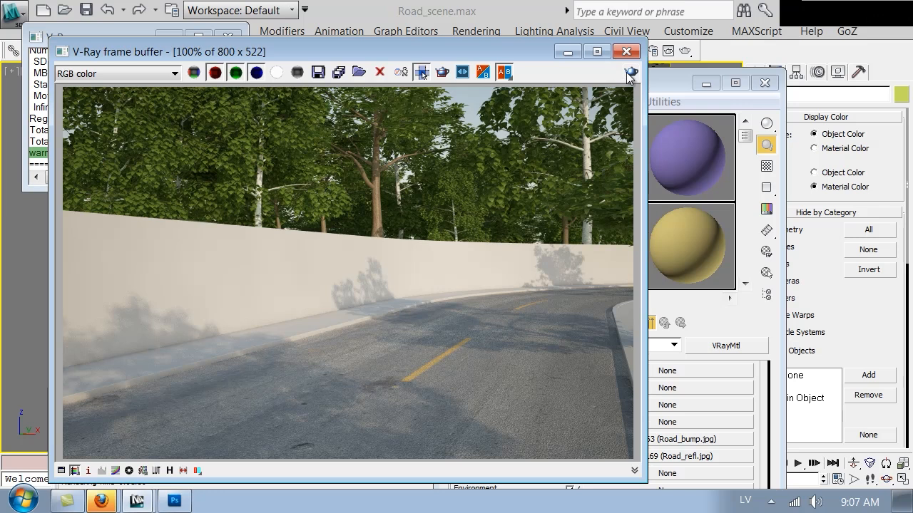
Enable region rendering over the road, review Global switches and Default displacement settings, and re-render
click(442, 76)
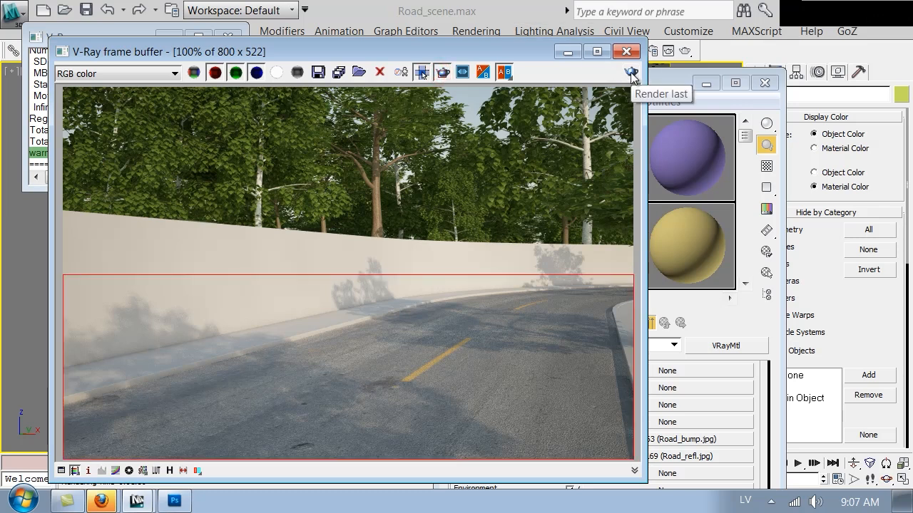
click(652, 51)
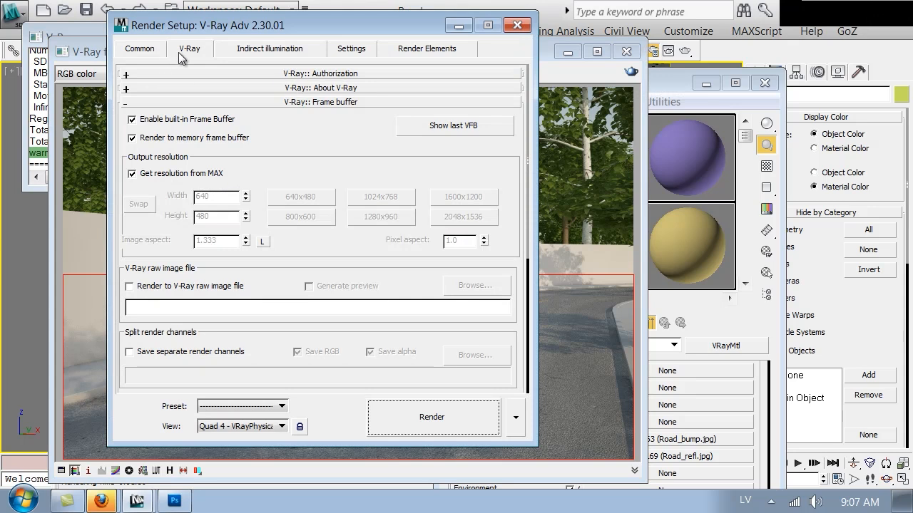
scroll(300, 259, down, 5)
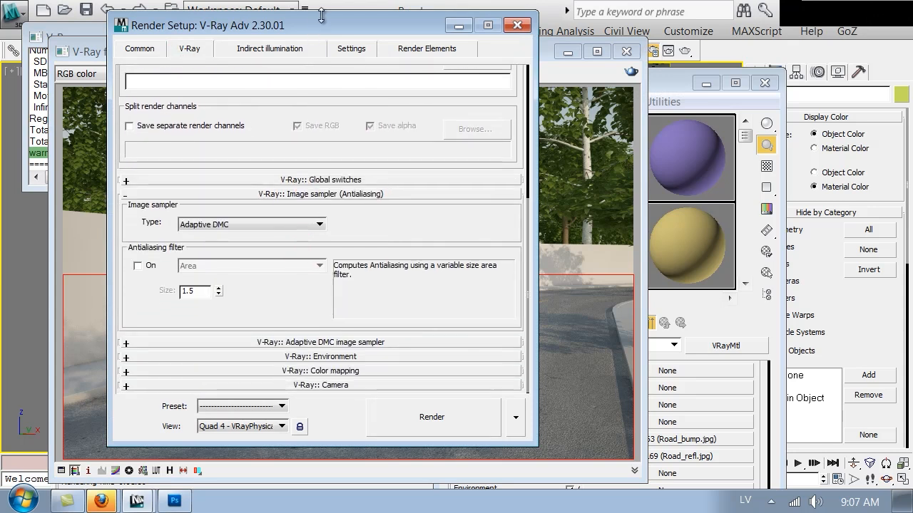
scroll(300, 268, up, 3)
click(309, 286)
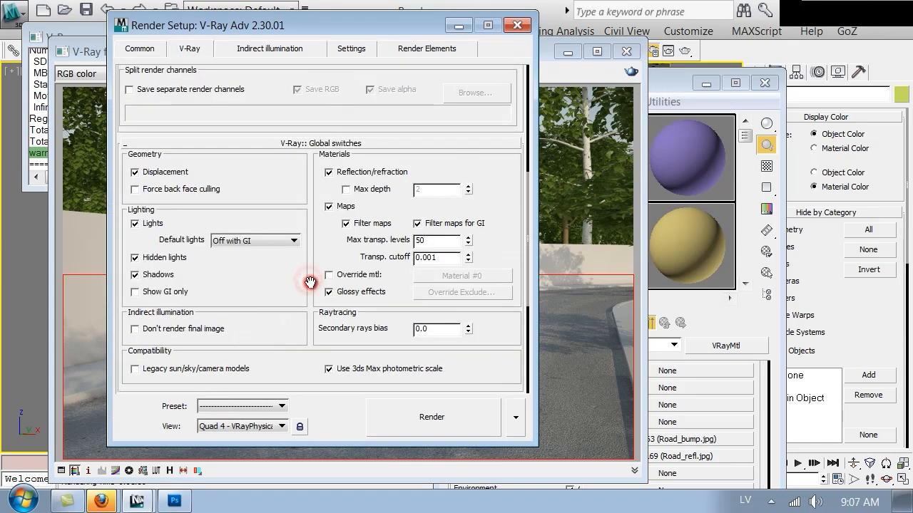
click(351, 48)
click(255, 164)
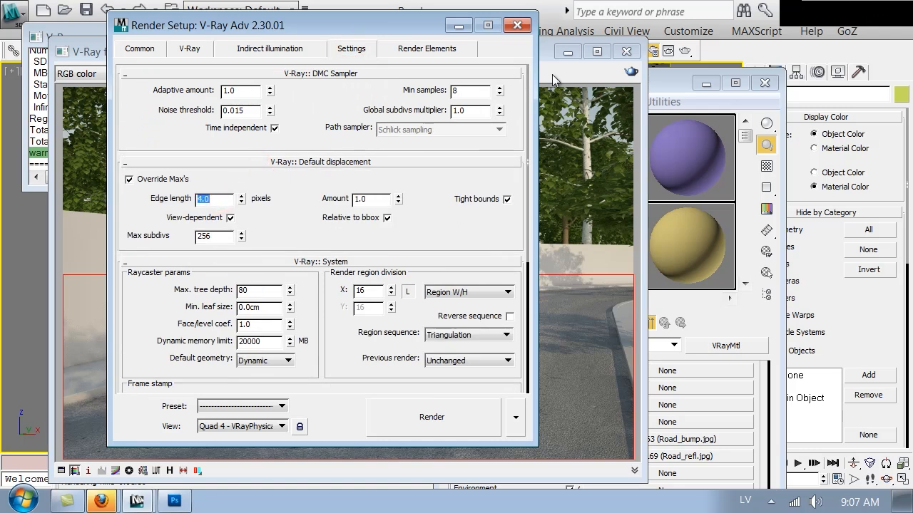
click(521, 27)
click(632, 73)
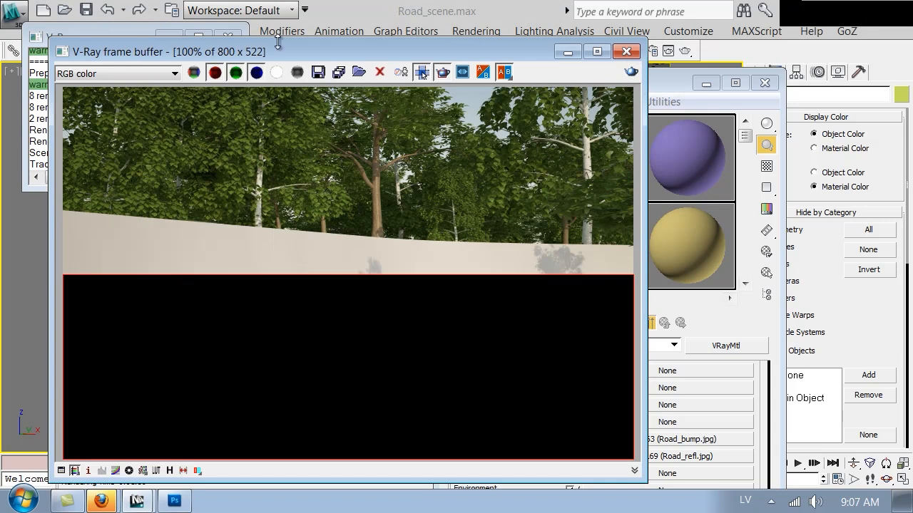
Arrange the frame buffer and progress windows while the displaced road renders, then turn off region render
drag(285, 52, 274, 285)
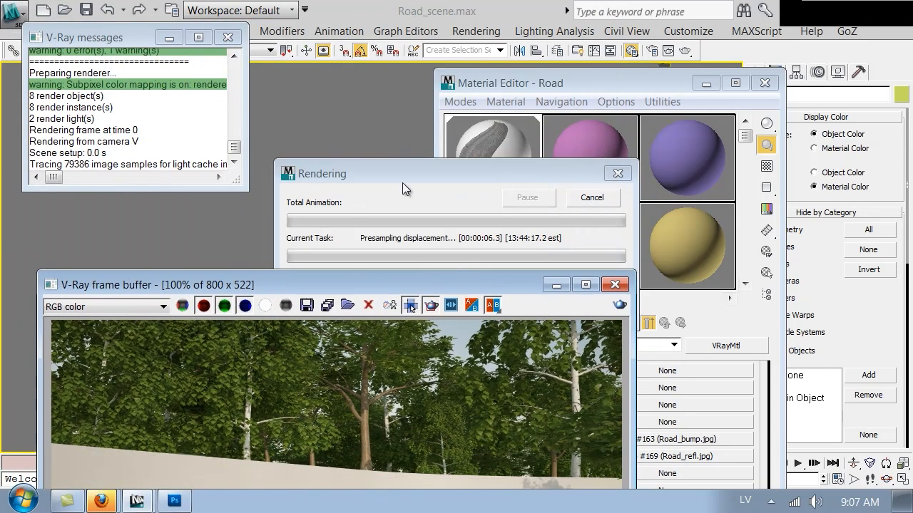
drag(442, 169, 685, 37)
drag(473, 284, 462, 44)
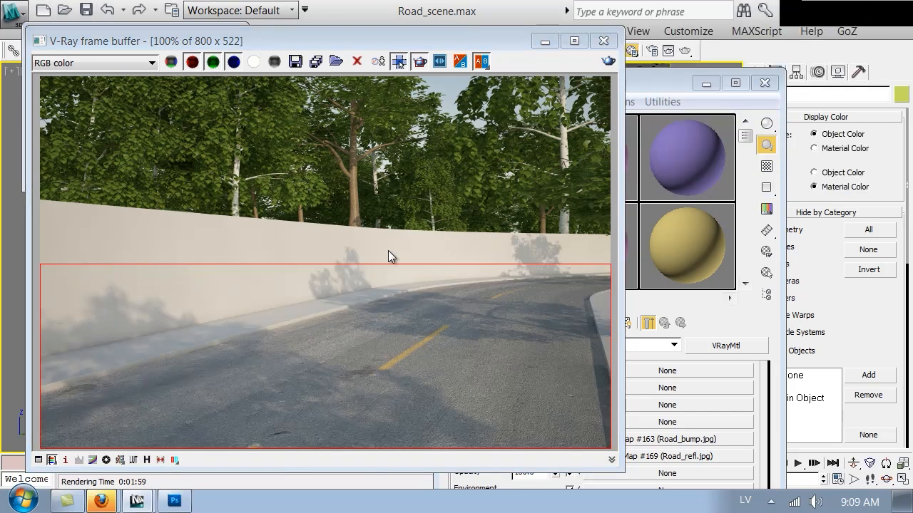
click(418, 62)
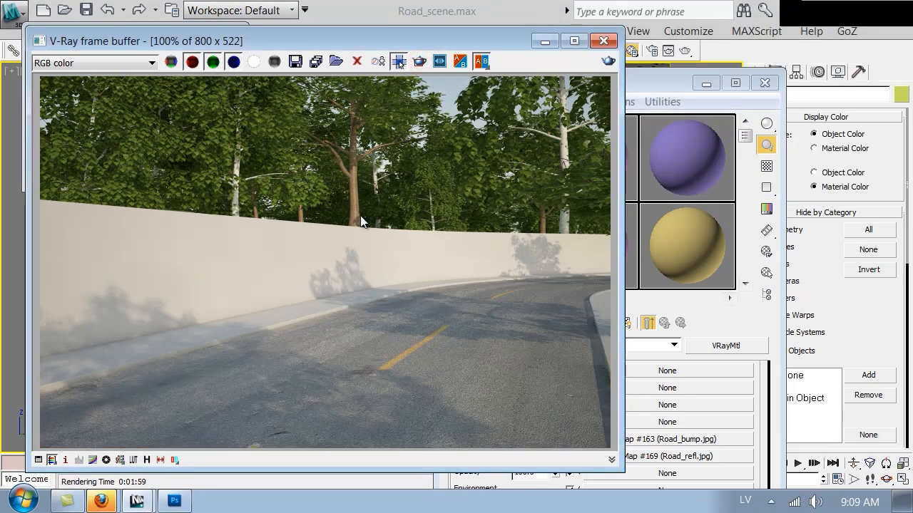